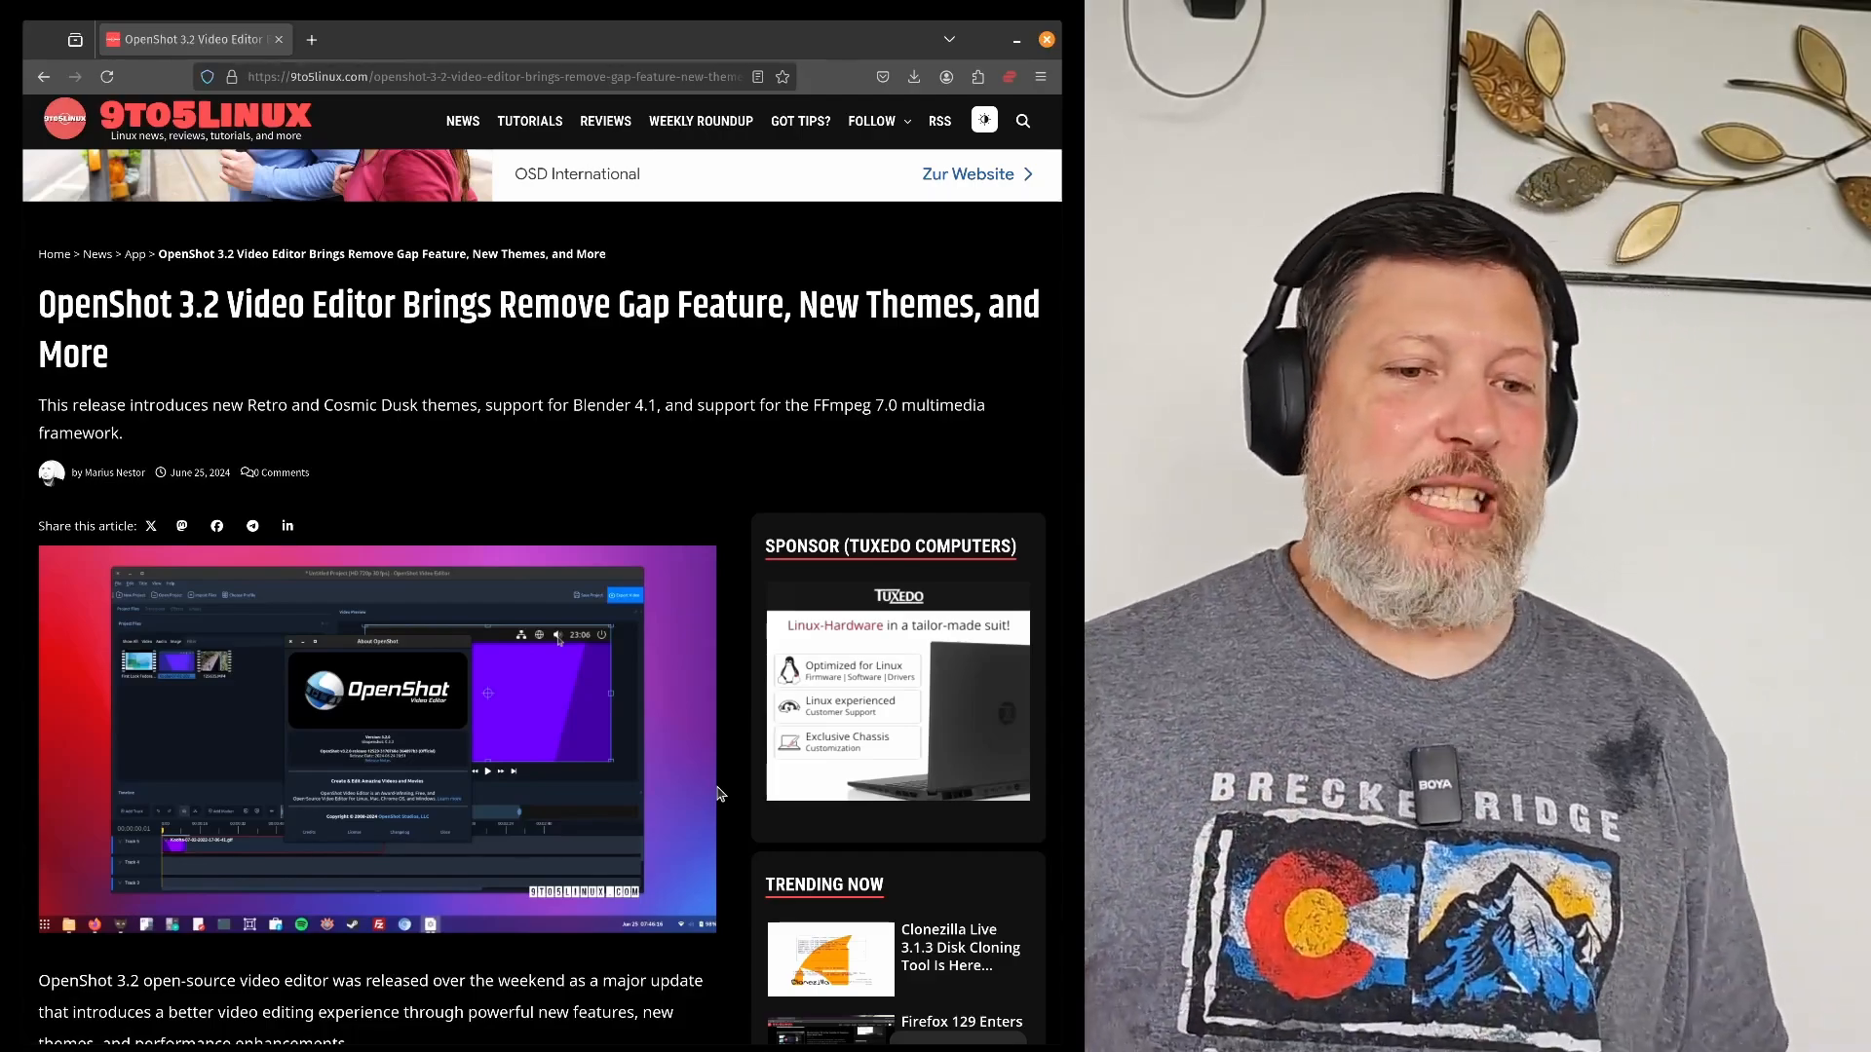
Step: Read the 9to5Linux article about the OpenShot 3.2 release and open the download page on openshot.org
scroll(719, 795, down, 2)
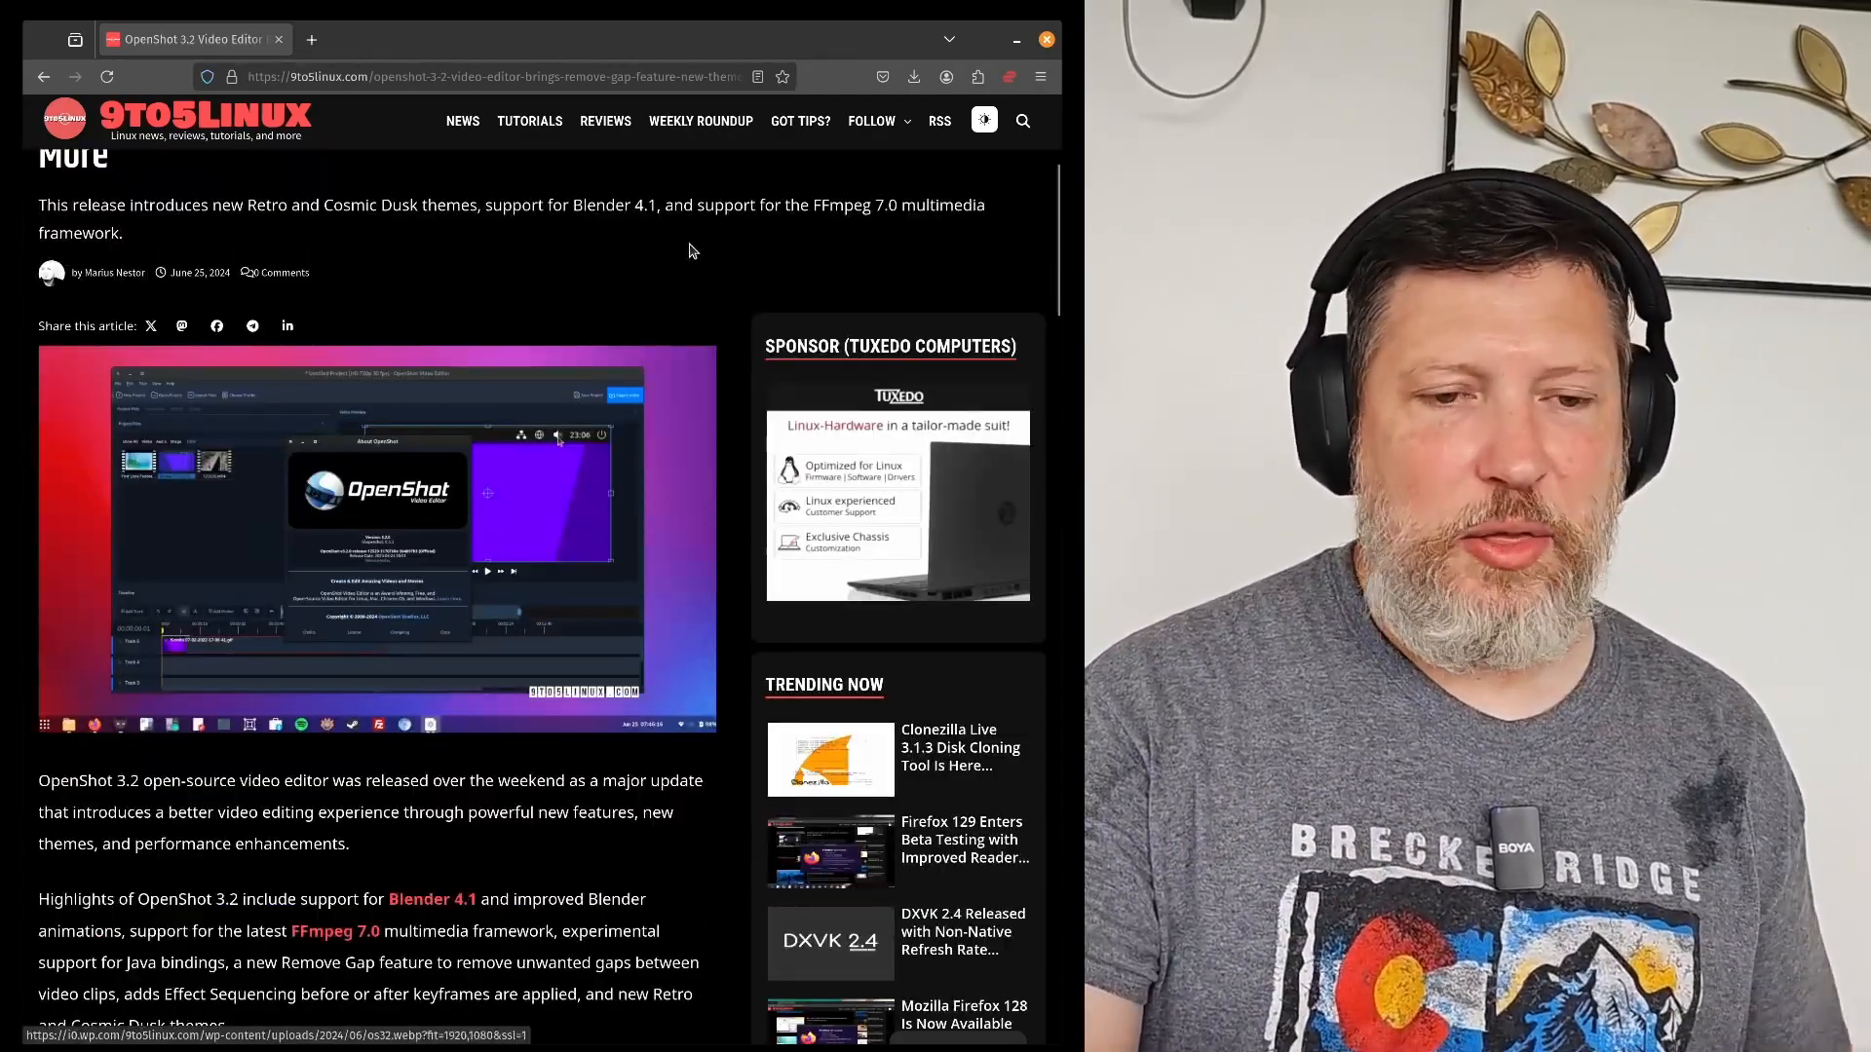
scroll(690, 251, down, 2)
scroll(690, 252, down, 3)
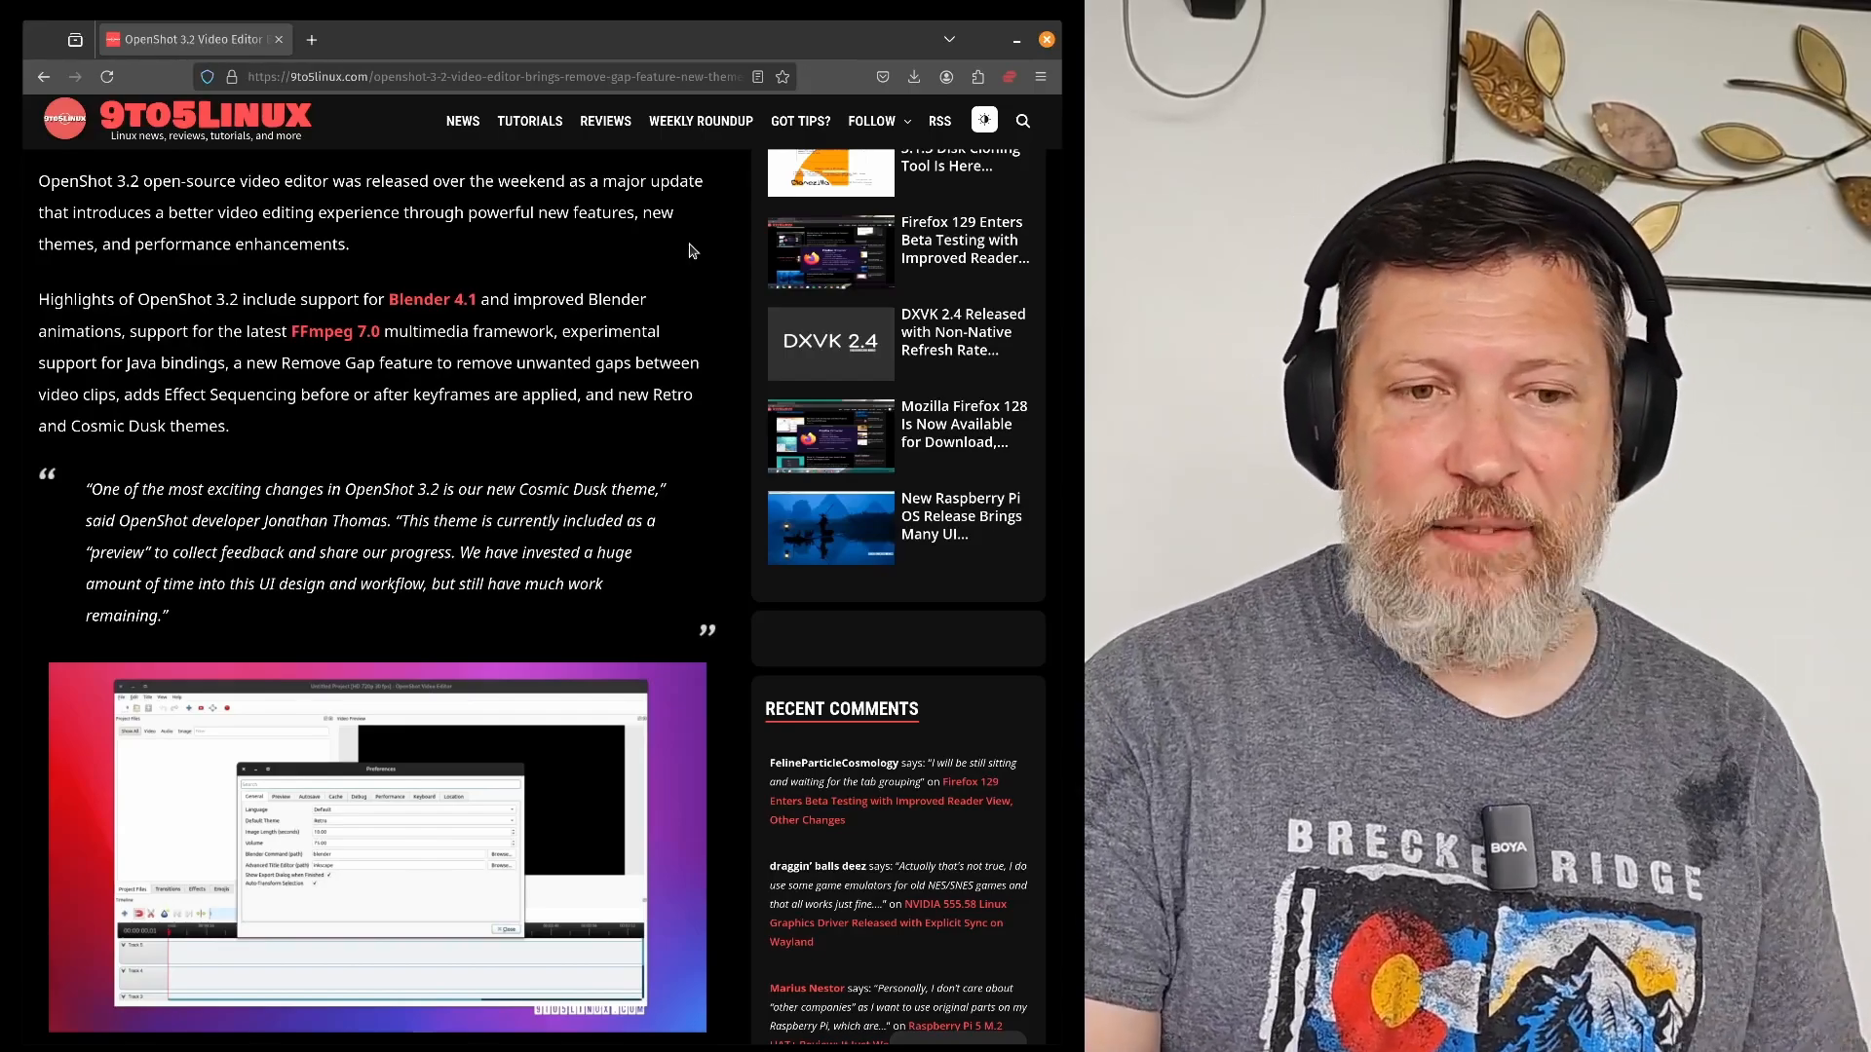
scroll(688, 251, down, 8)
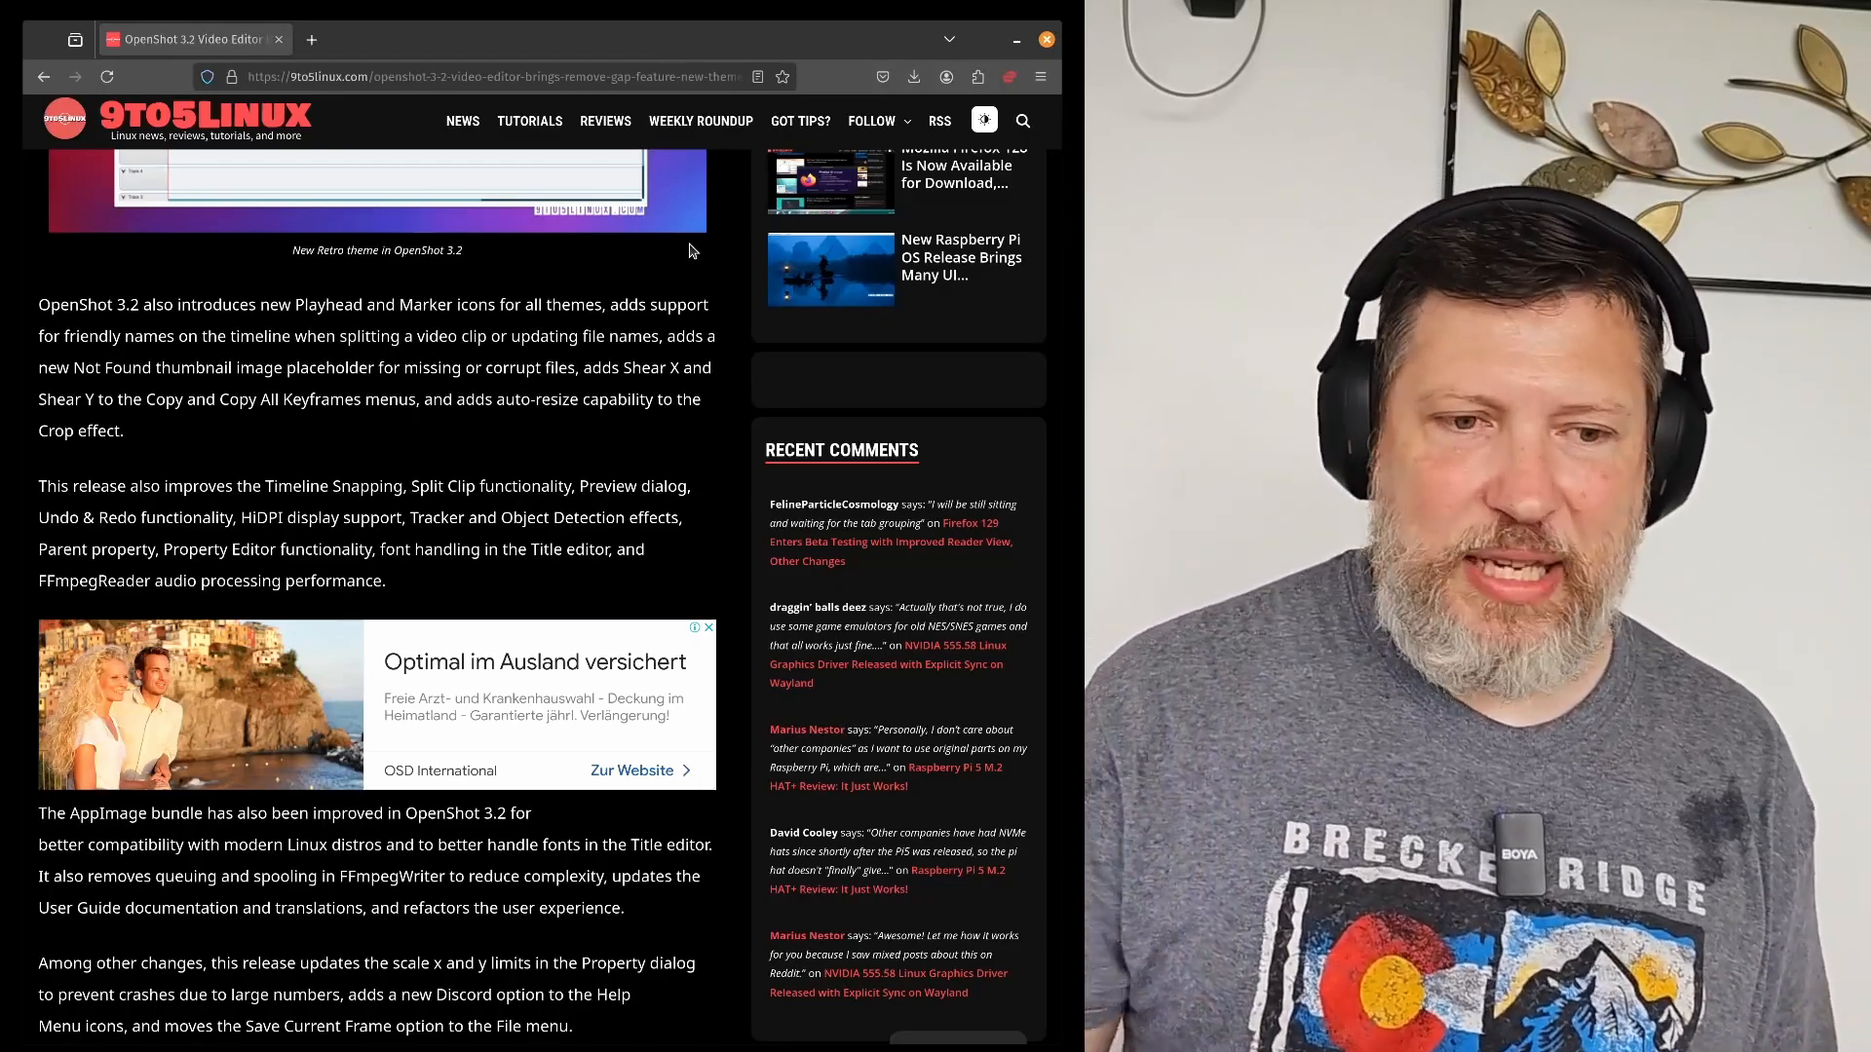
scroll(689, 251, up, 15)
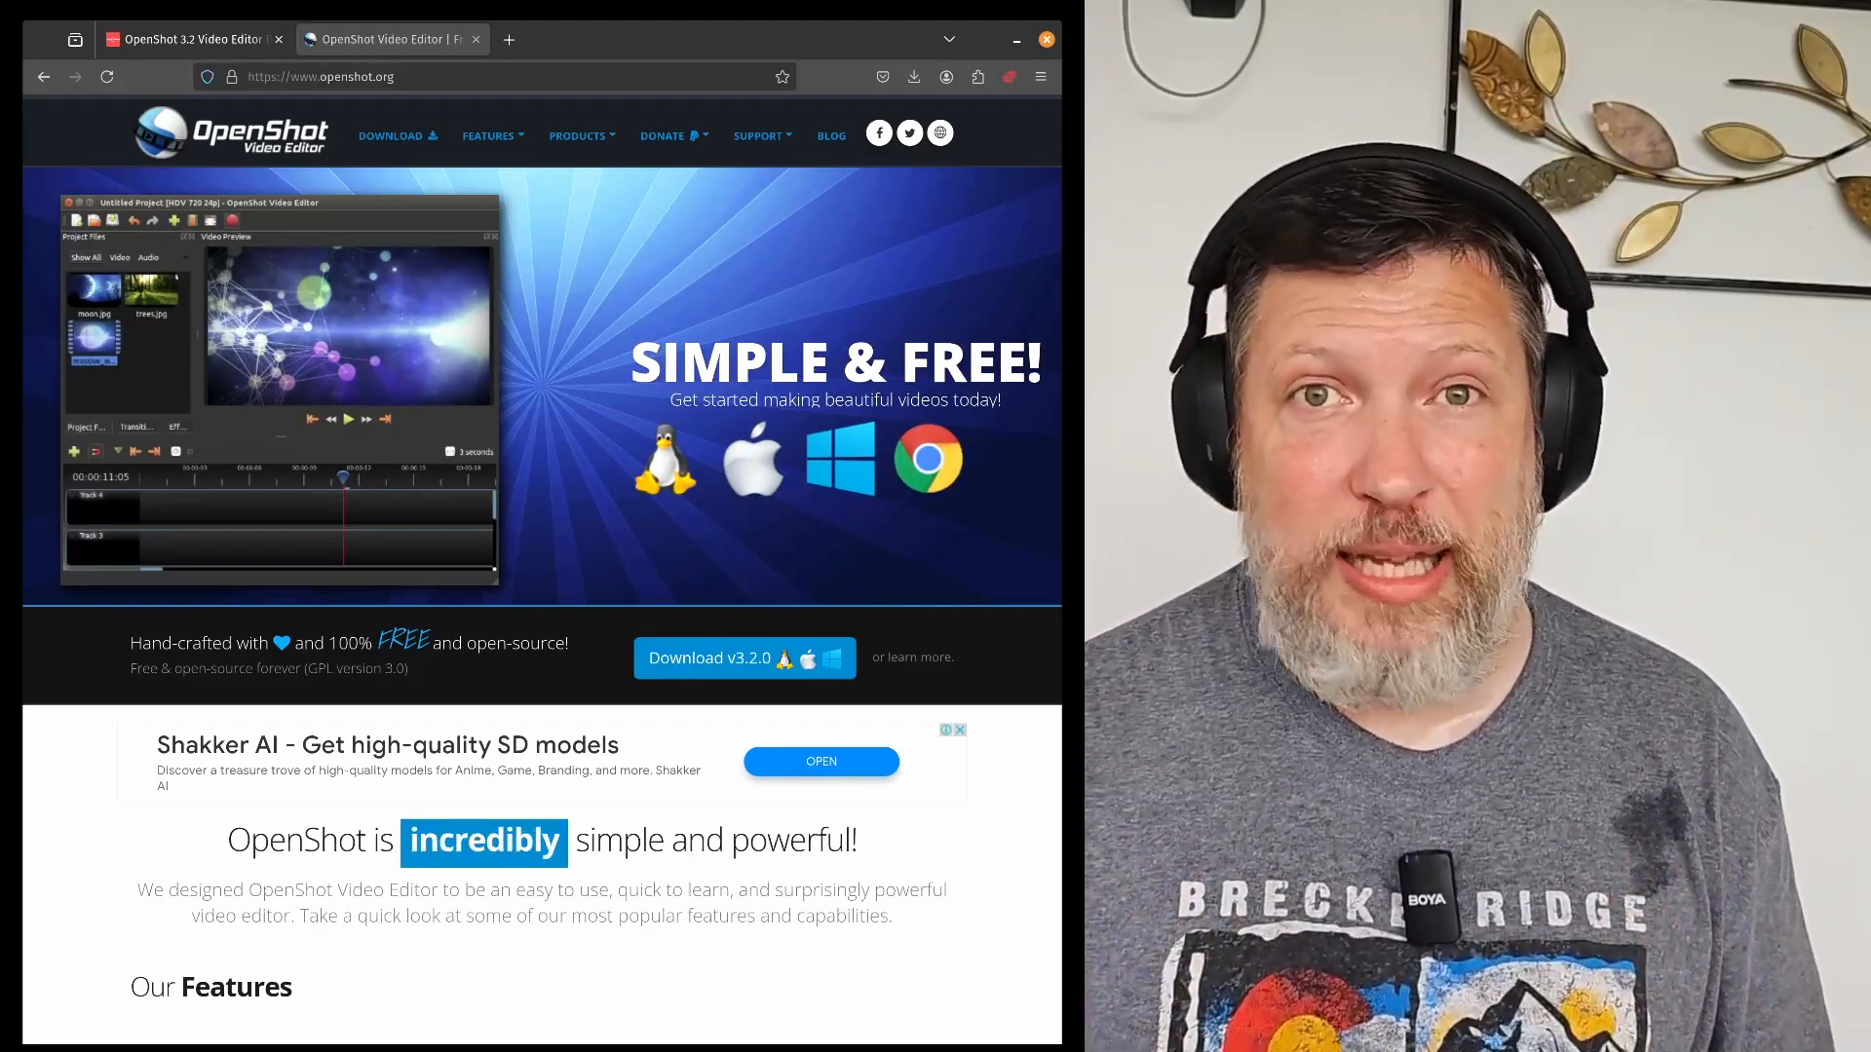
click(398, 135)
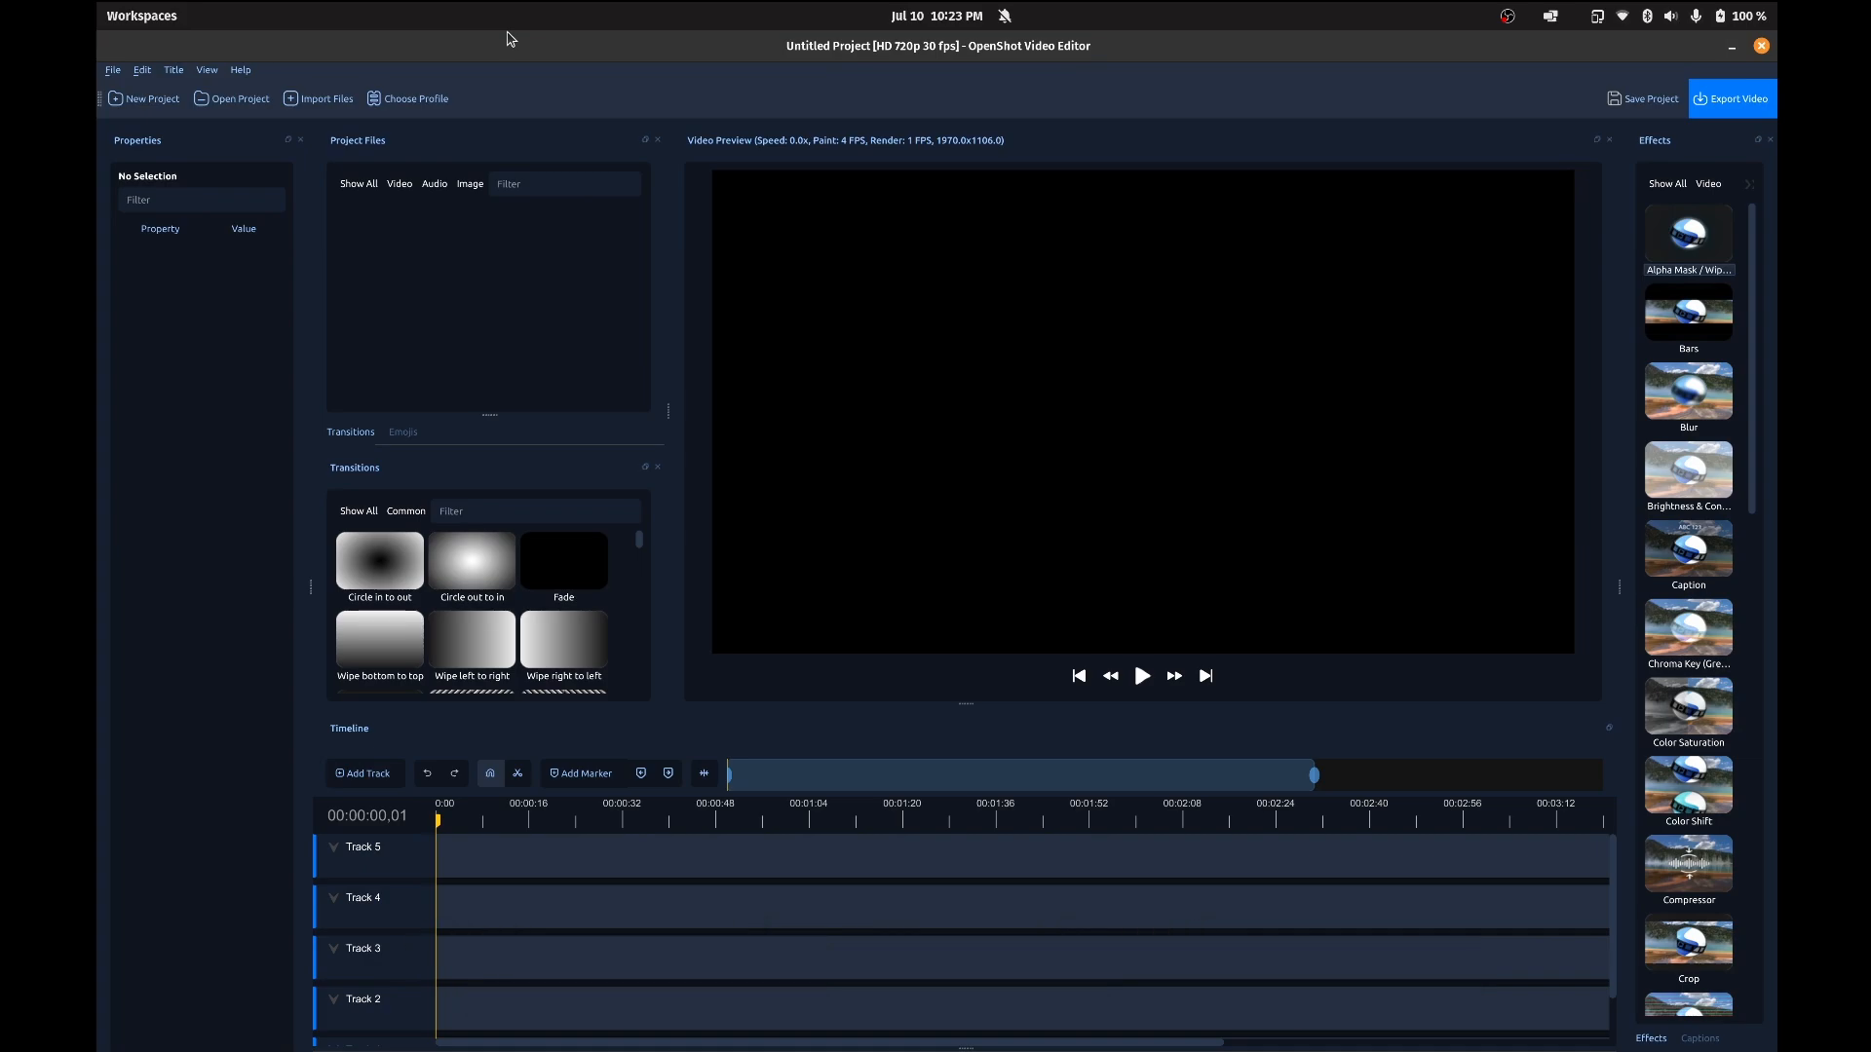
Step: Switch to OpenShot Video Editor and open the existing project Test.osp from the home folder
click(225, 99)
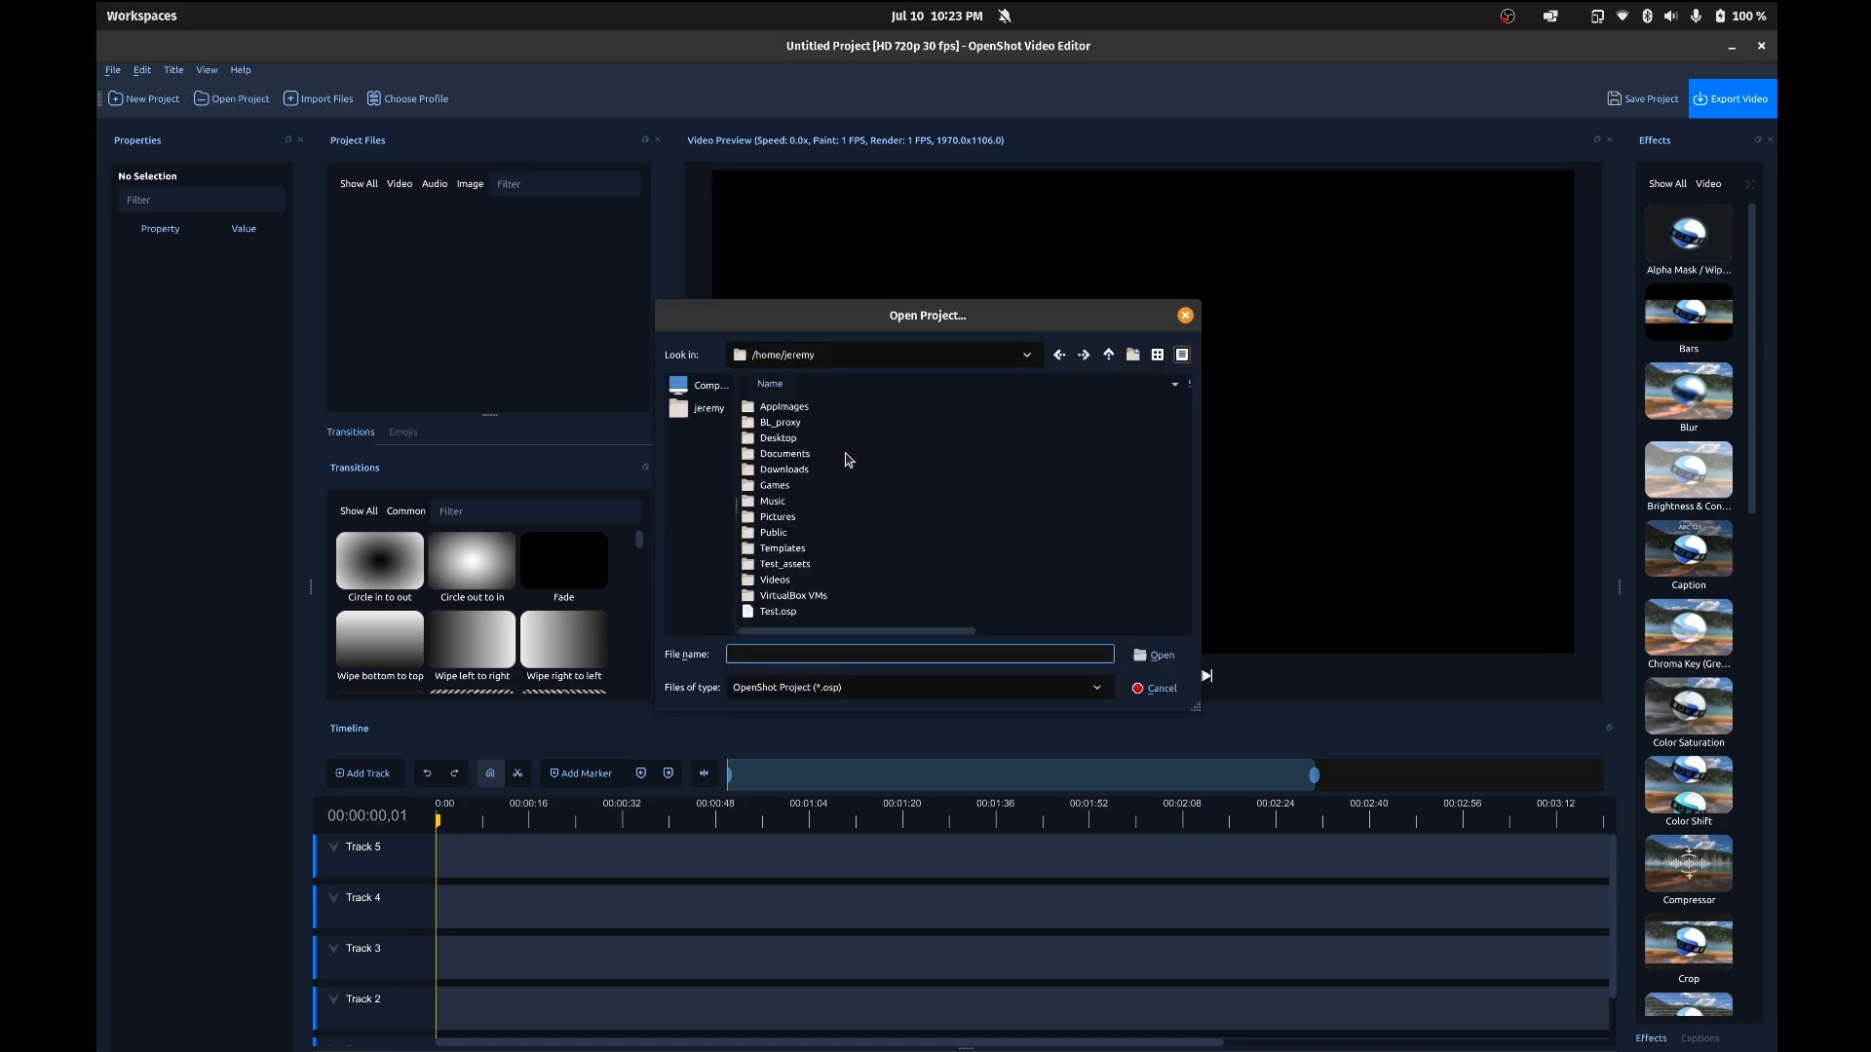
click(779, 611)
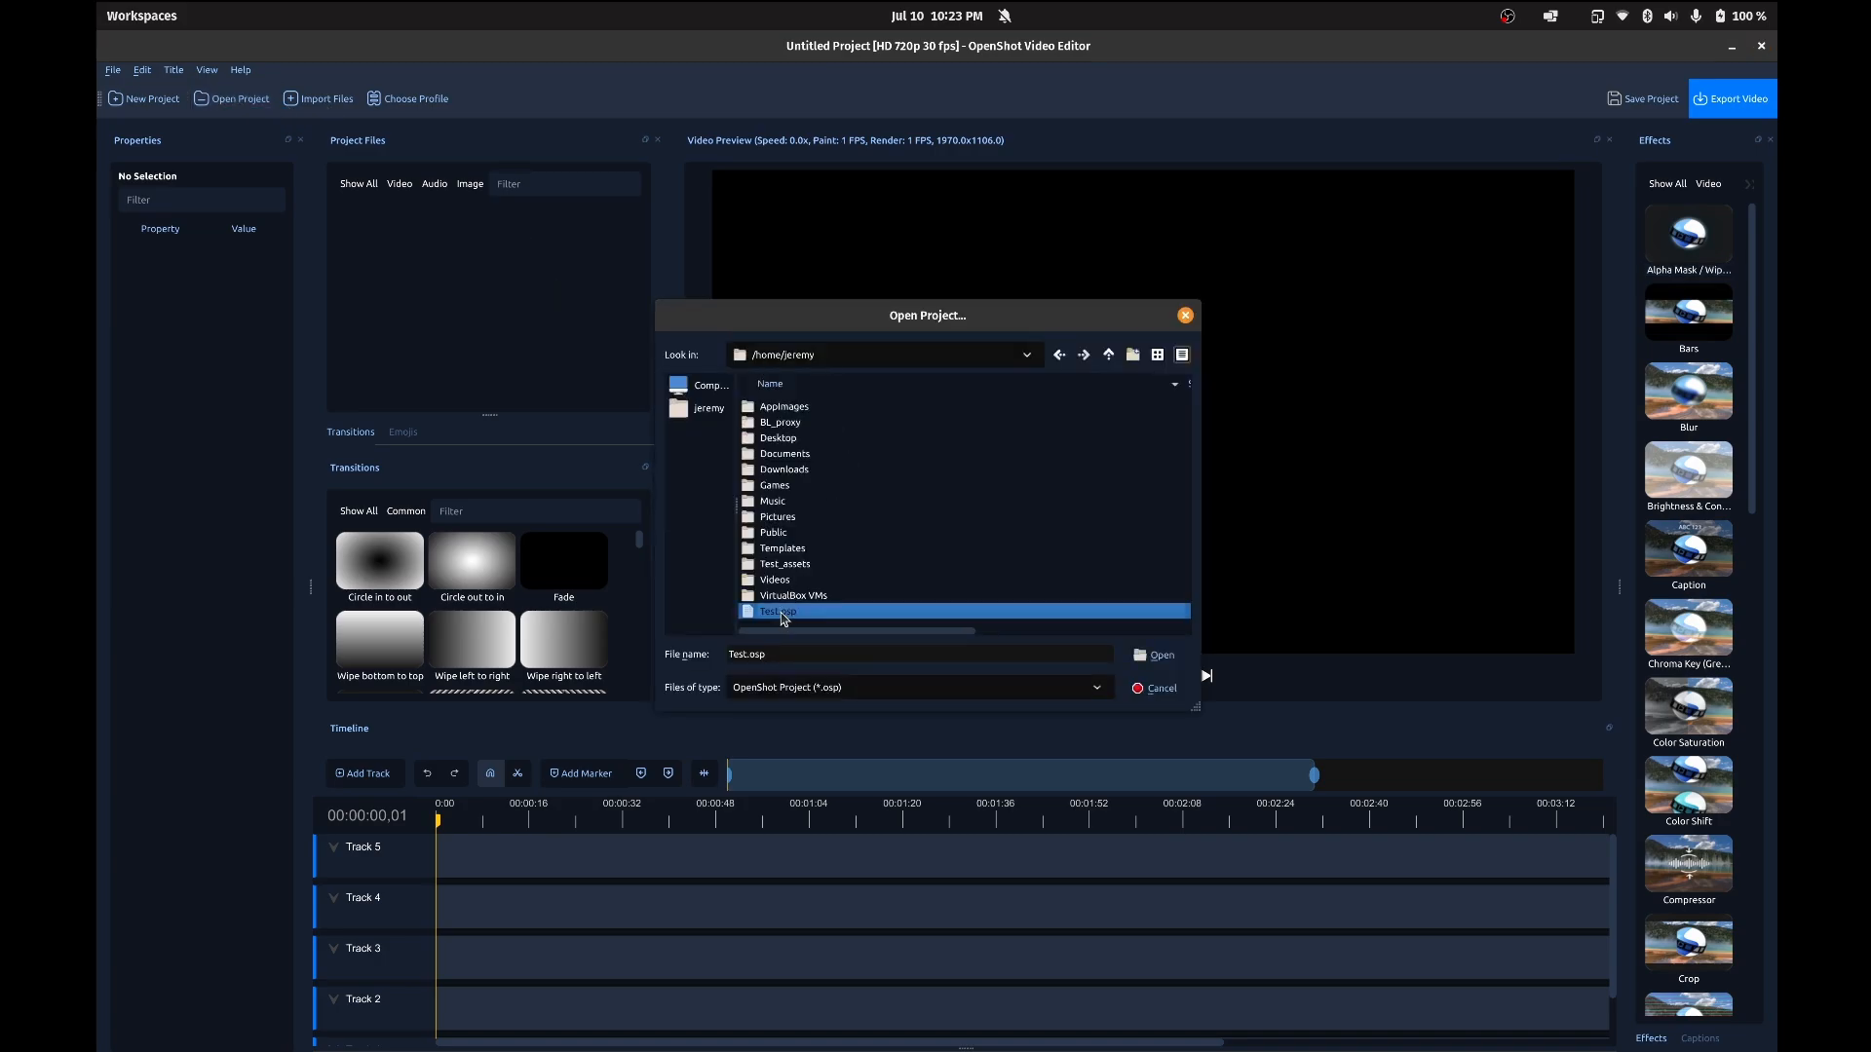
click(1161, 656)
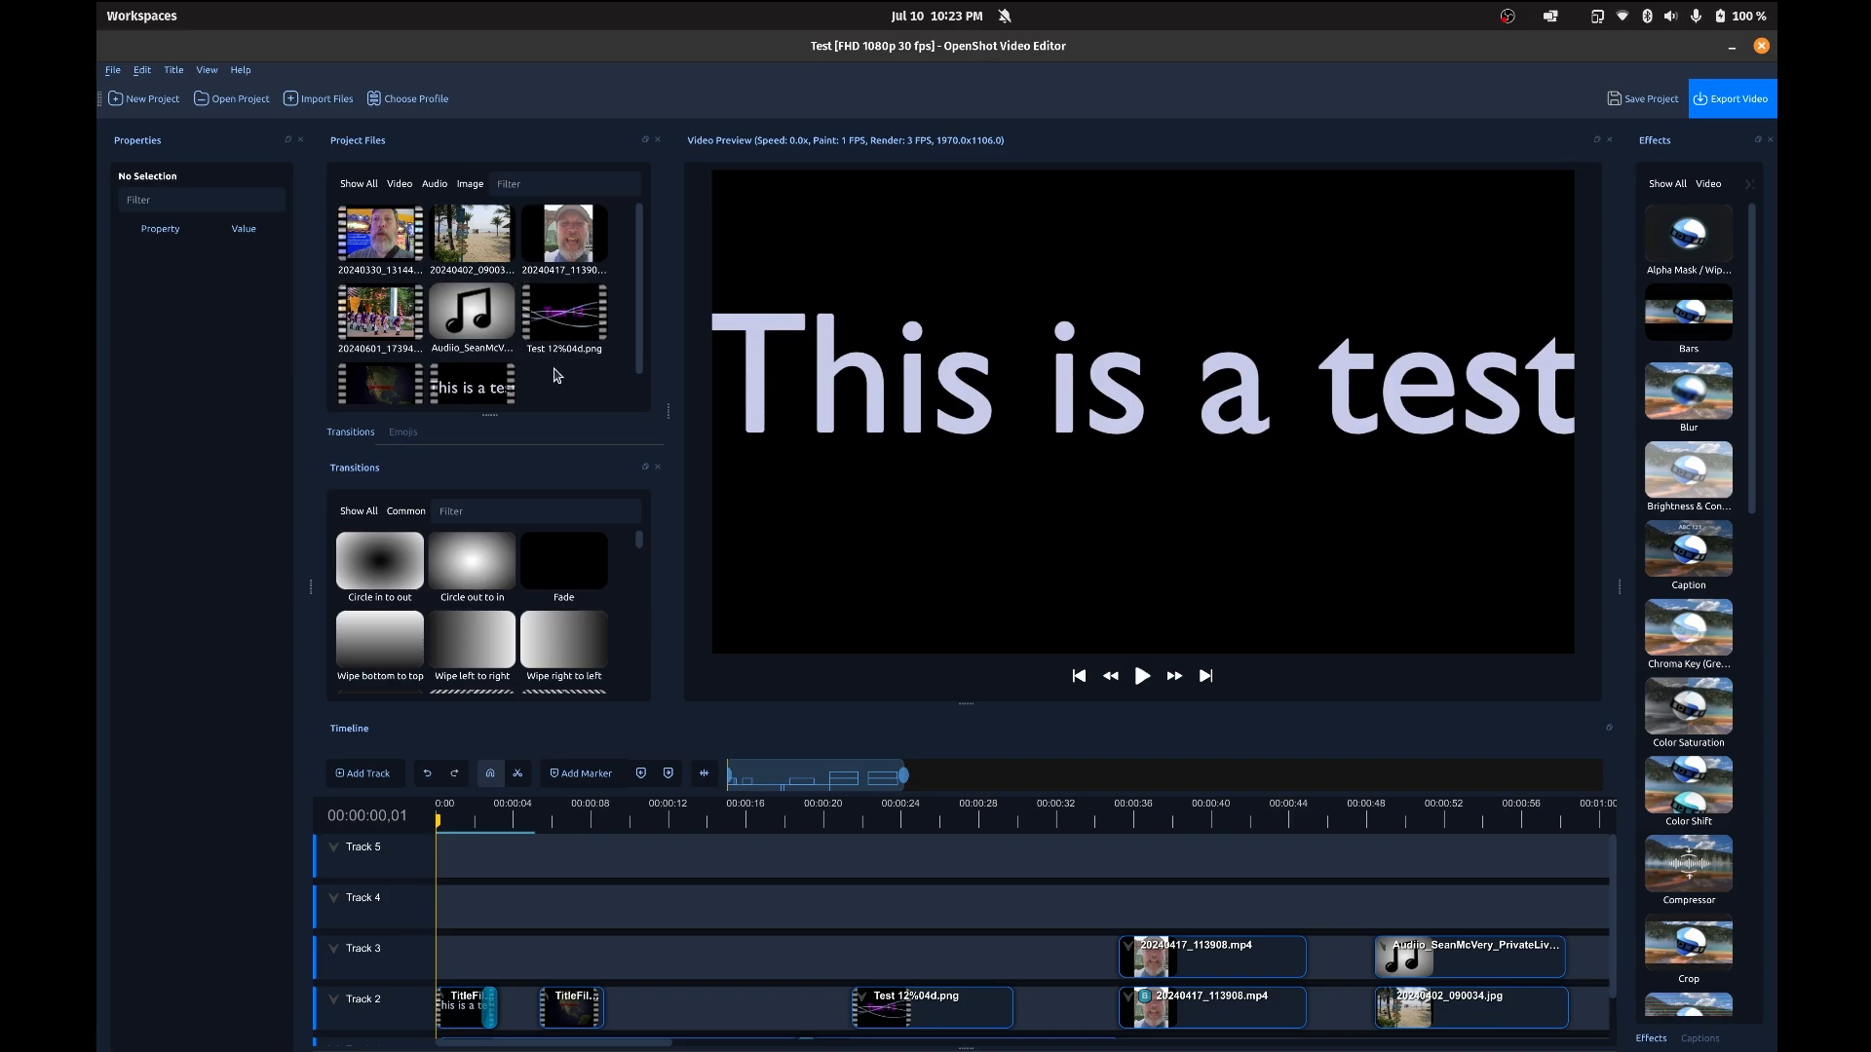
Step: Import the Audiio "InAbstract_RelaxingBackground" WAV track from the Downloads folder into the project files
scroll(566, 375, down, 1)
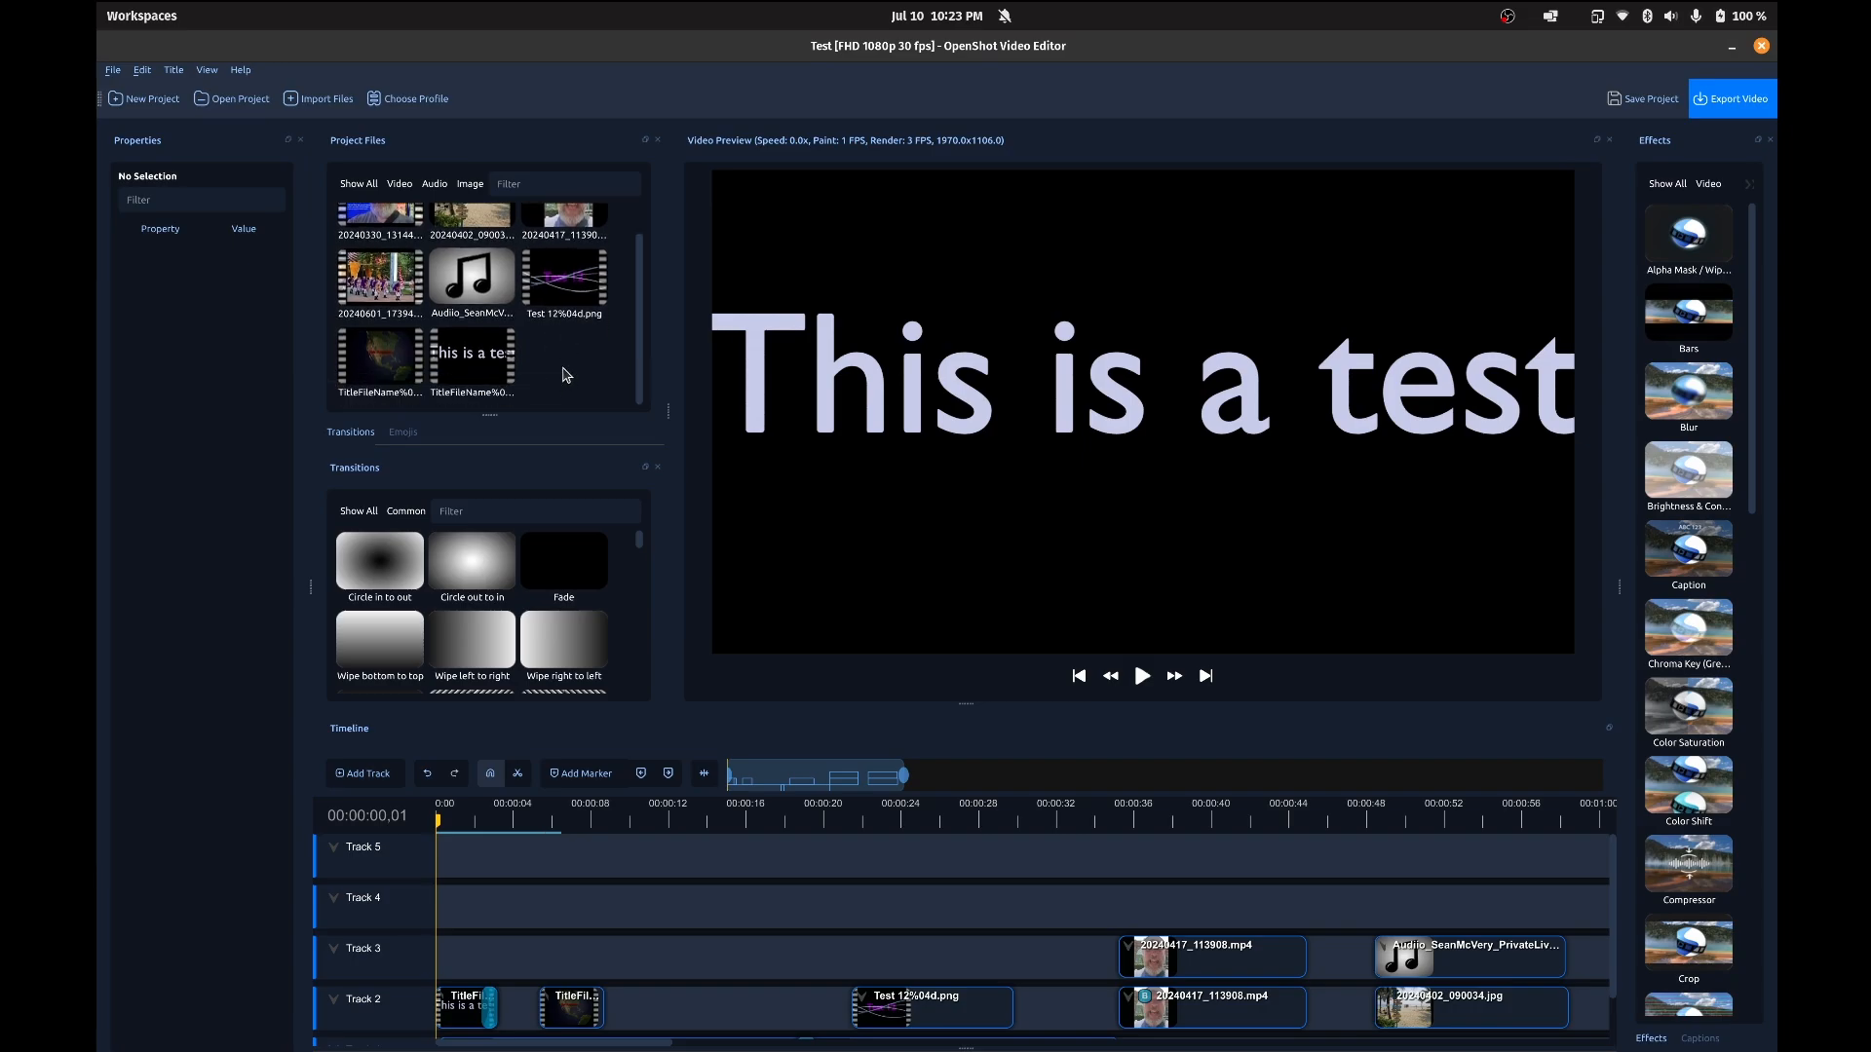
right_click(561, 363)
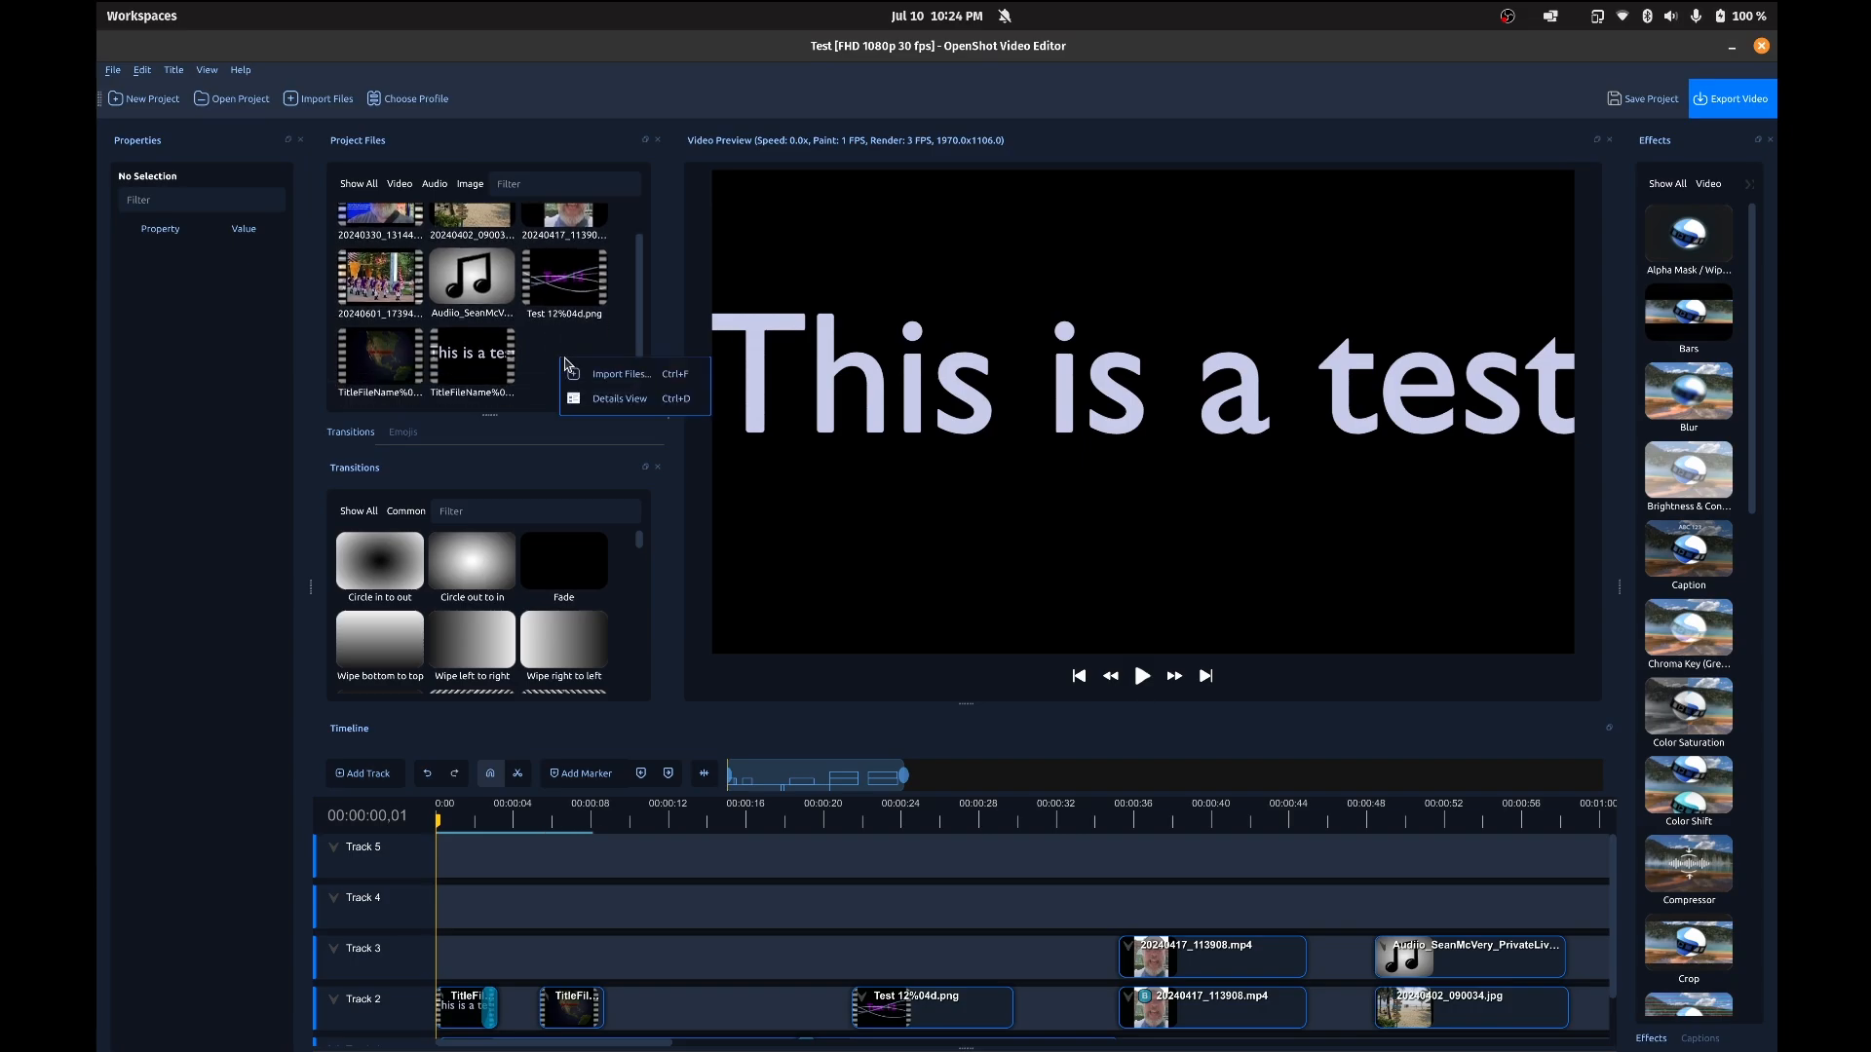
click(605, 375)
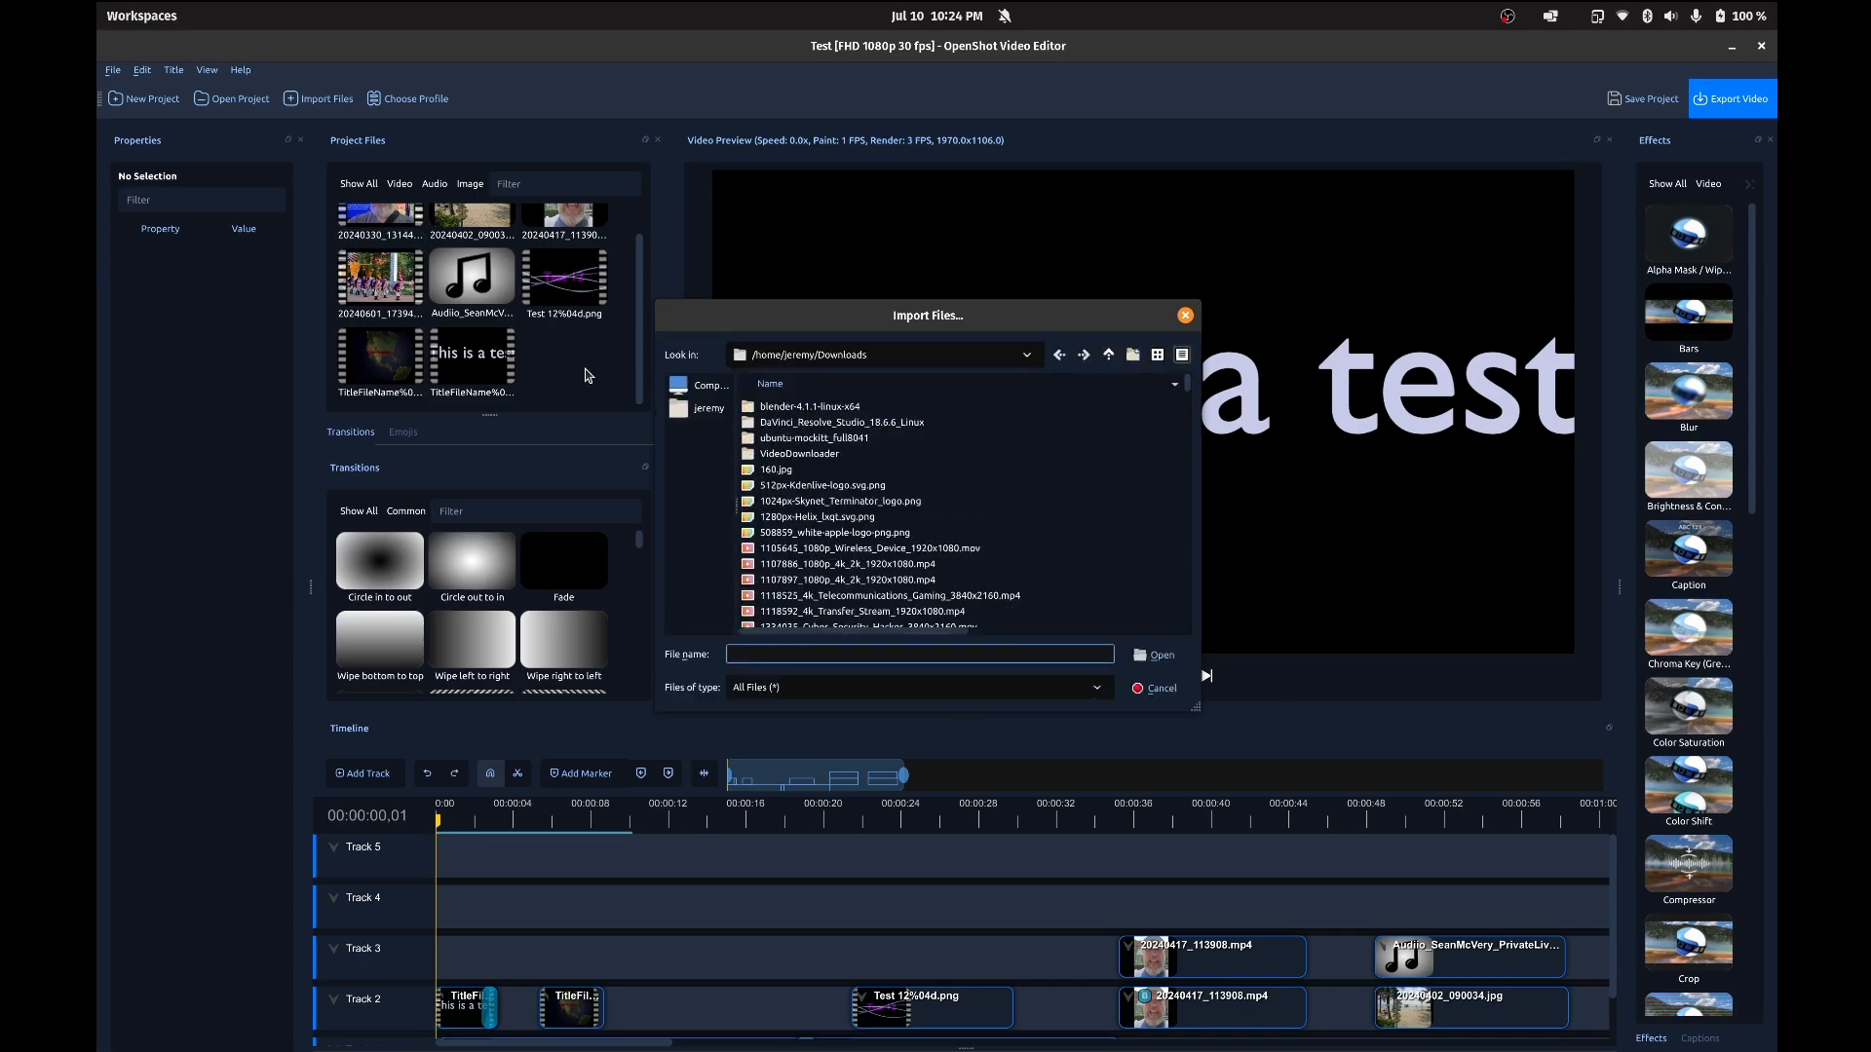
scroll(803, 497, down, 10)
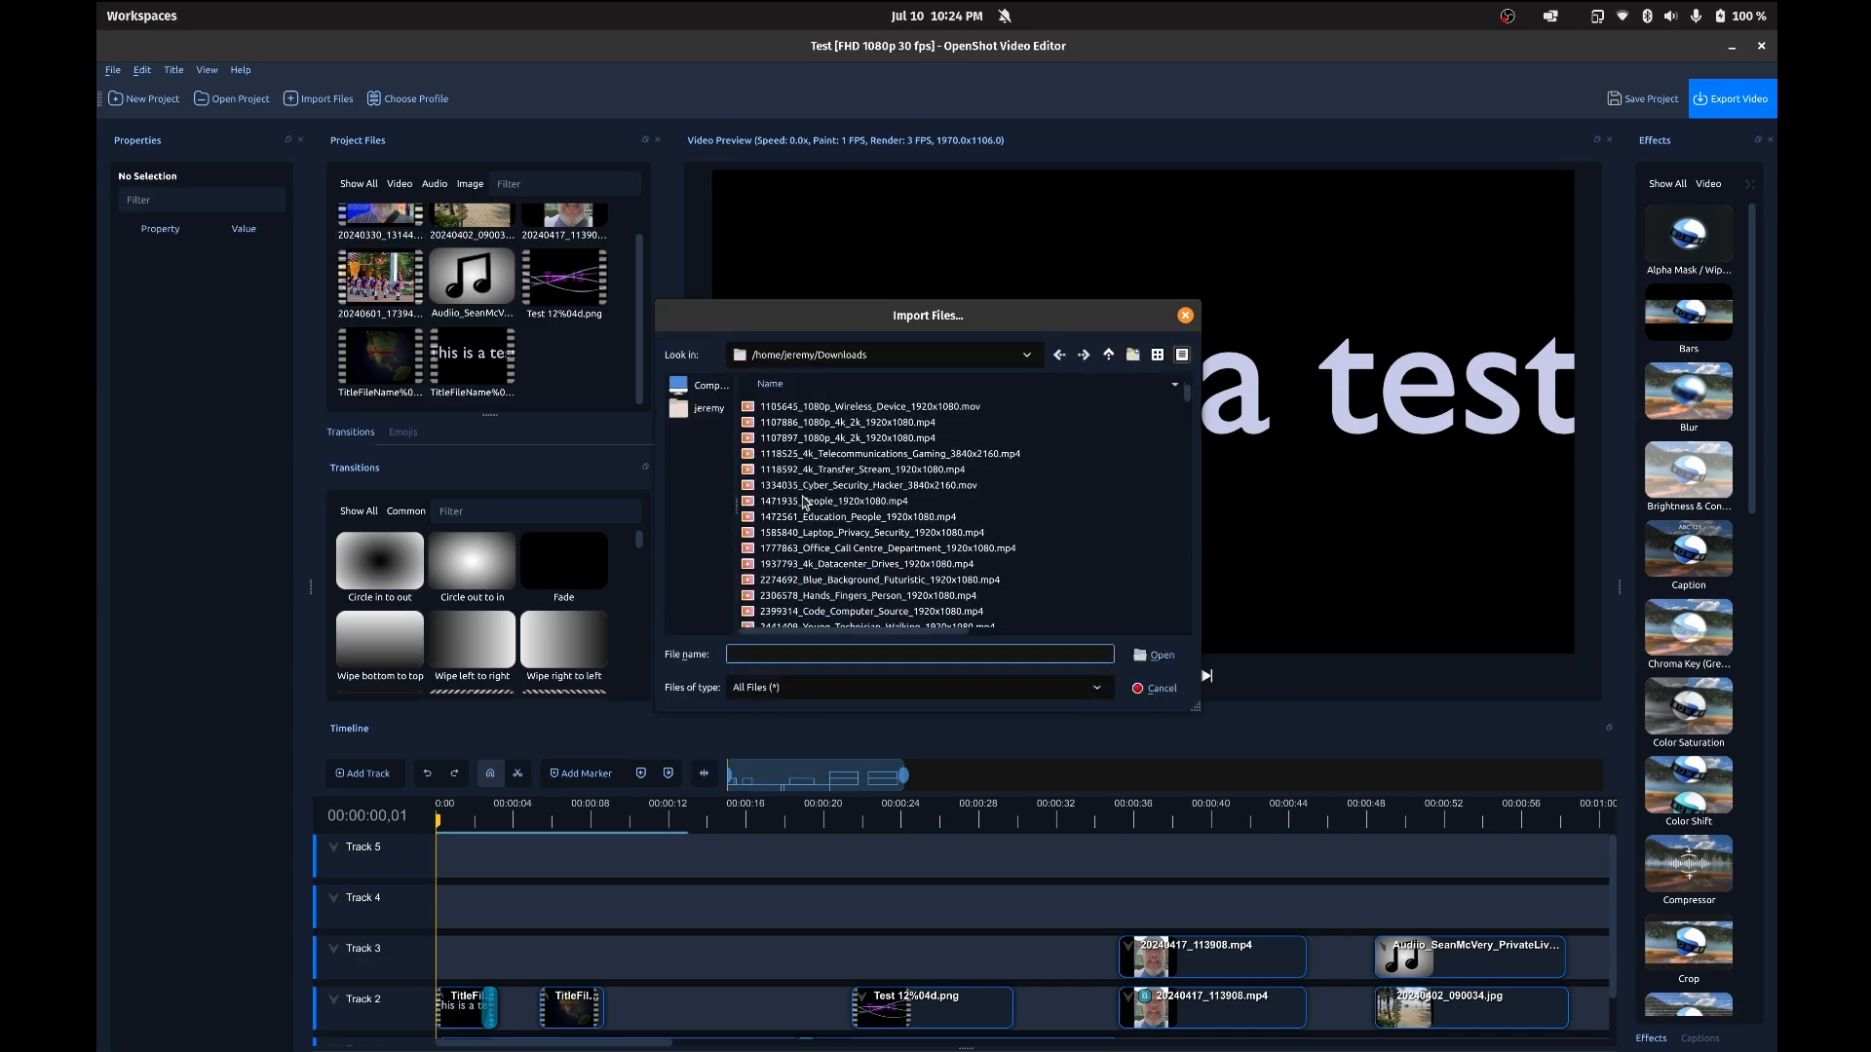
scroll(803, 501, down, 5)
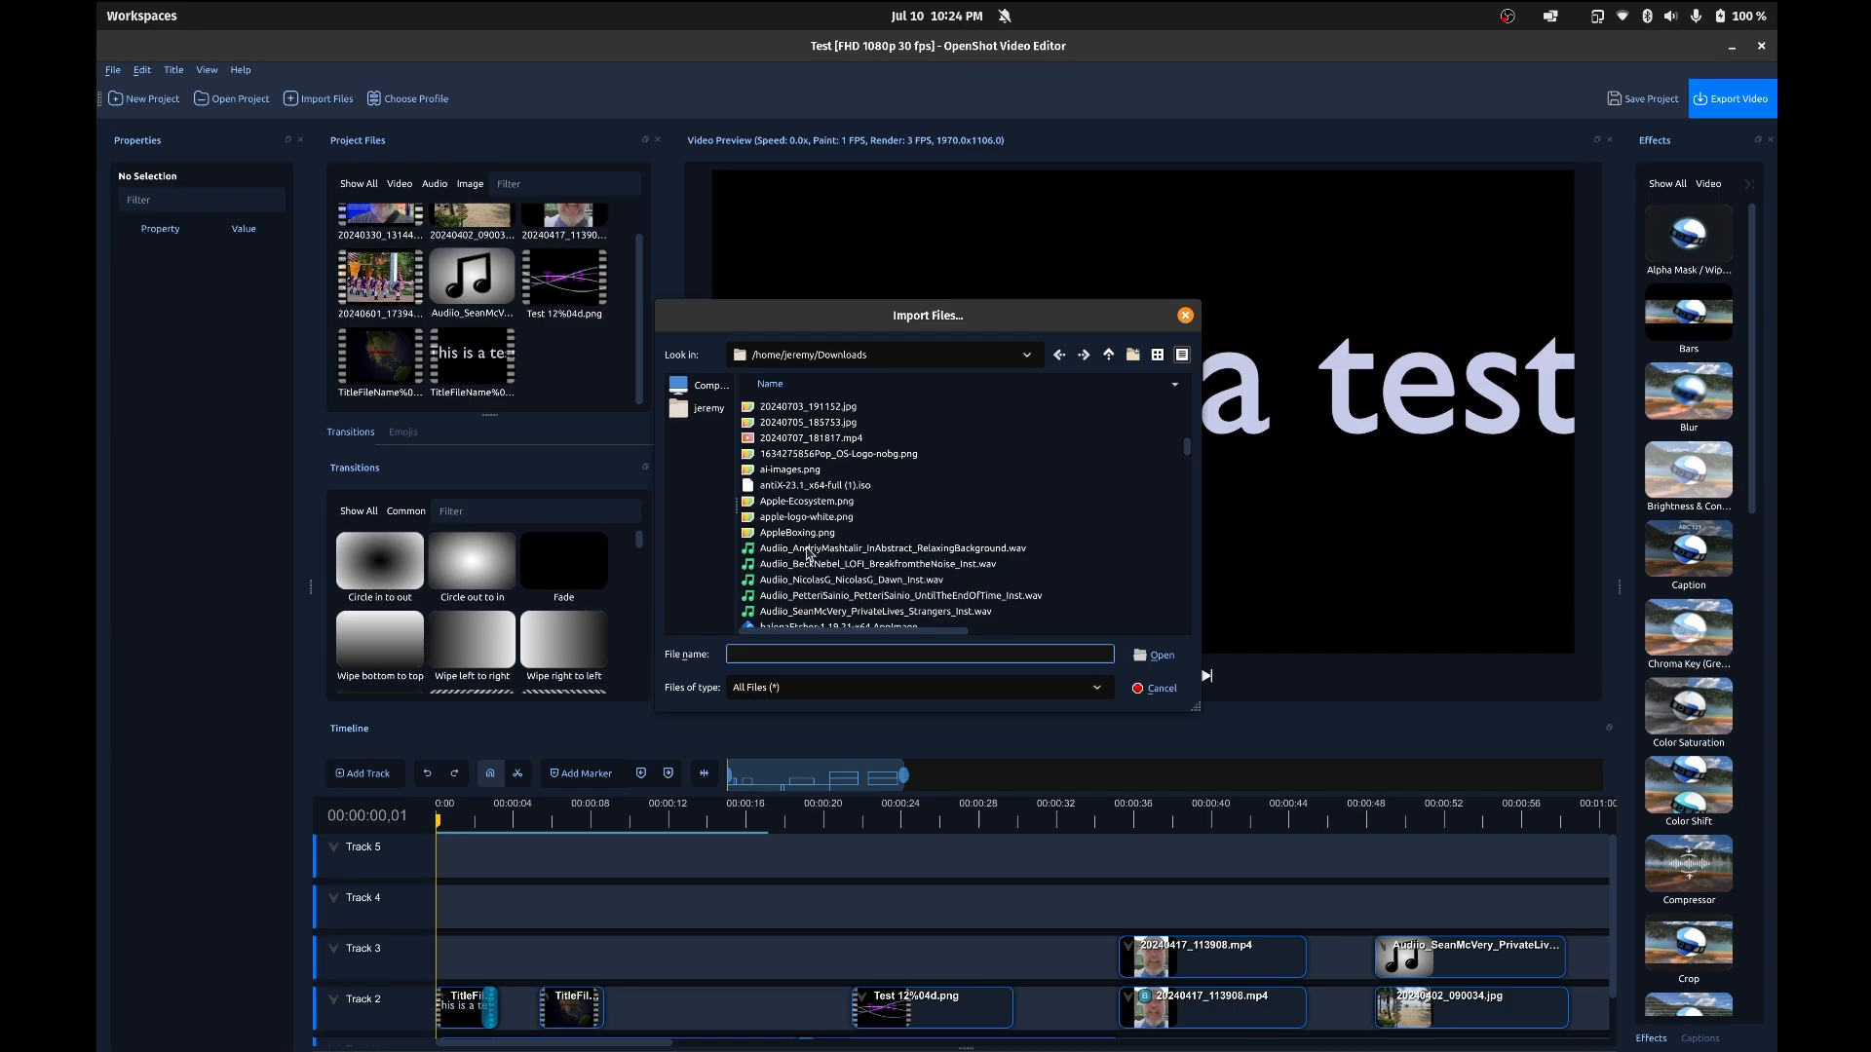
click(810, 551)
click(1157, 655)
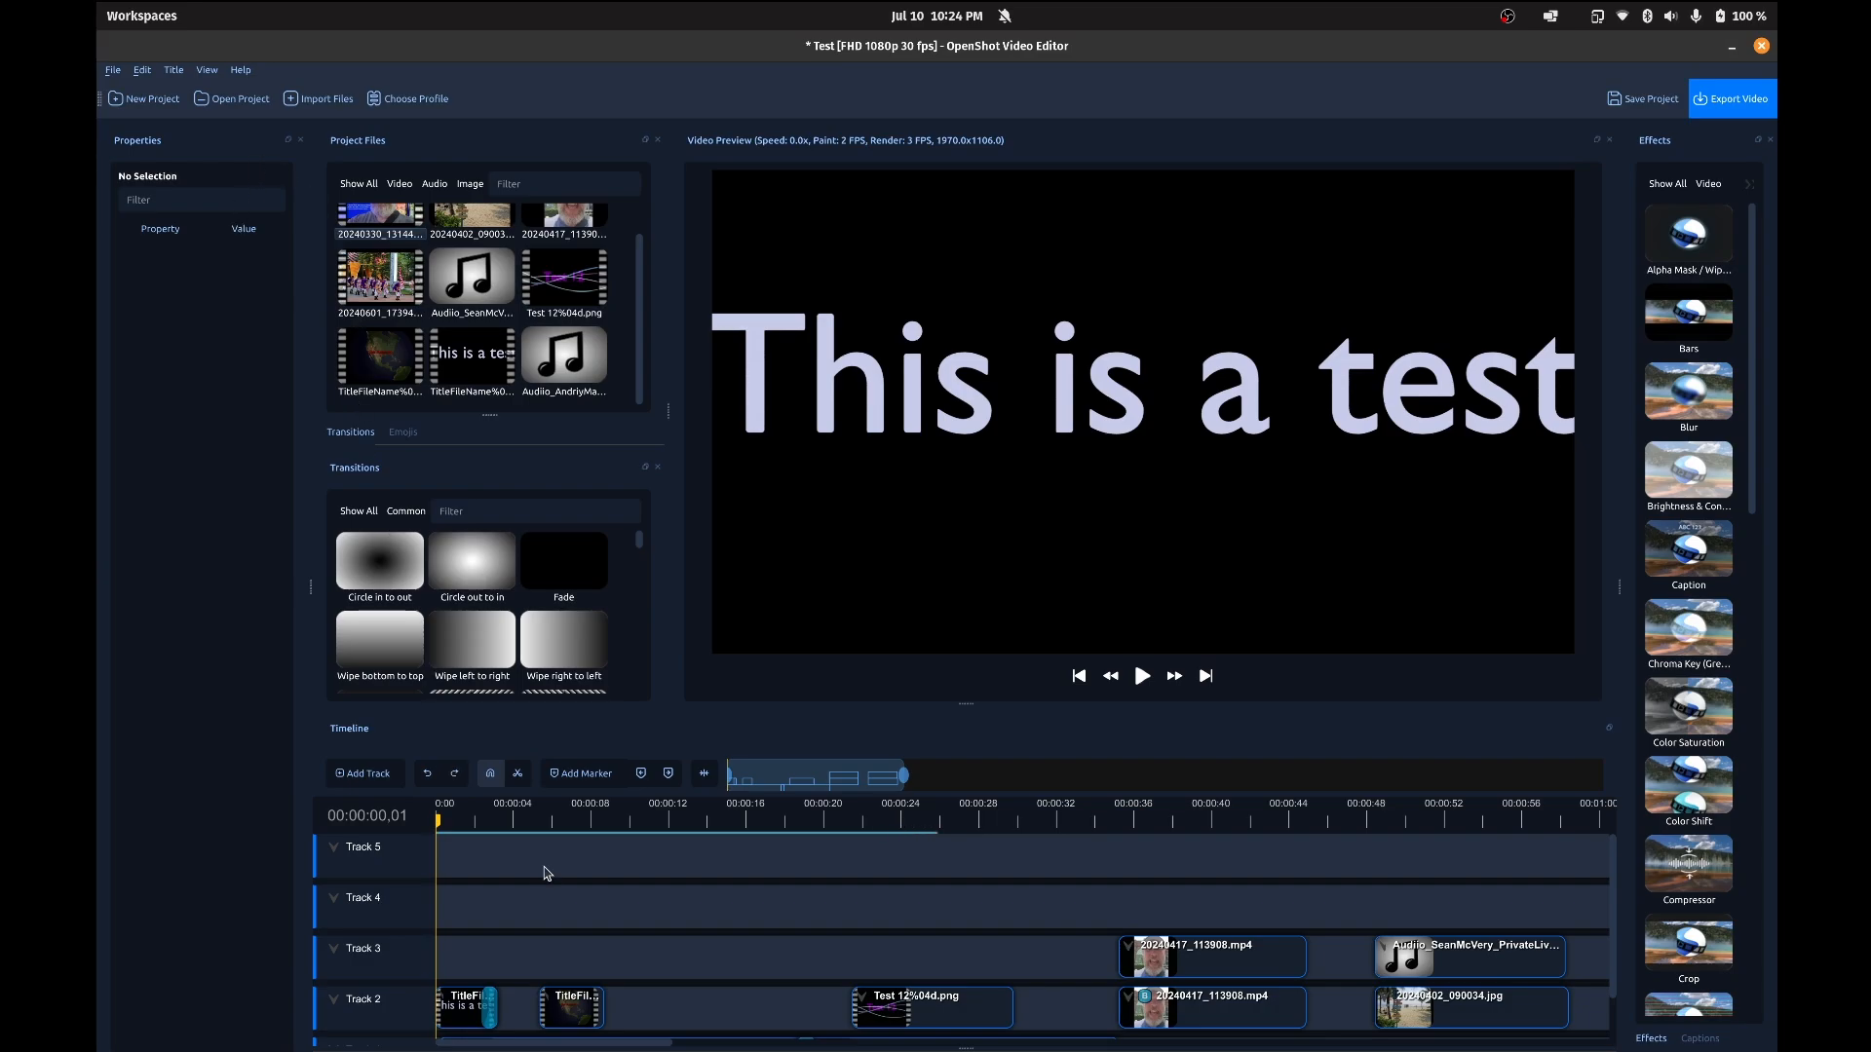
Step: Select the first video clip, 20240330_131445.mp4, on Track 1 of the timeline
scroll(547, 874, down, 1)
click(524, 1014)
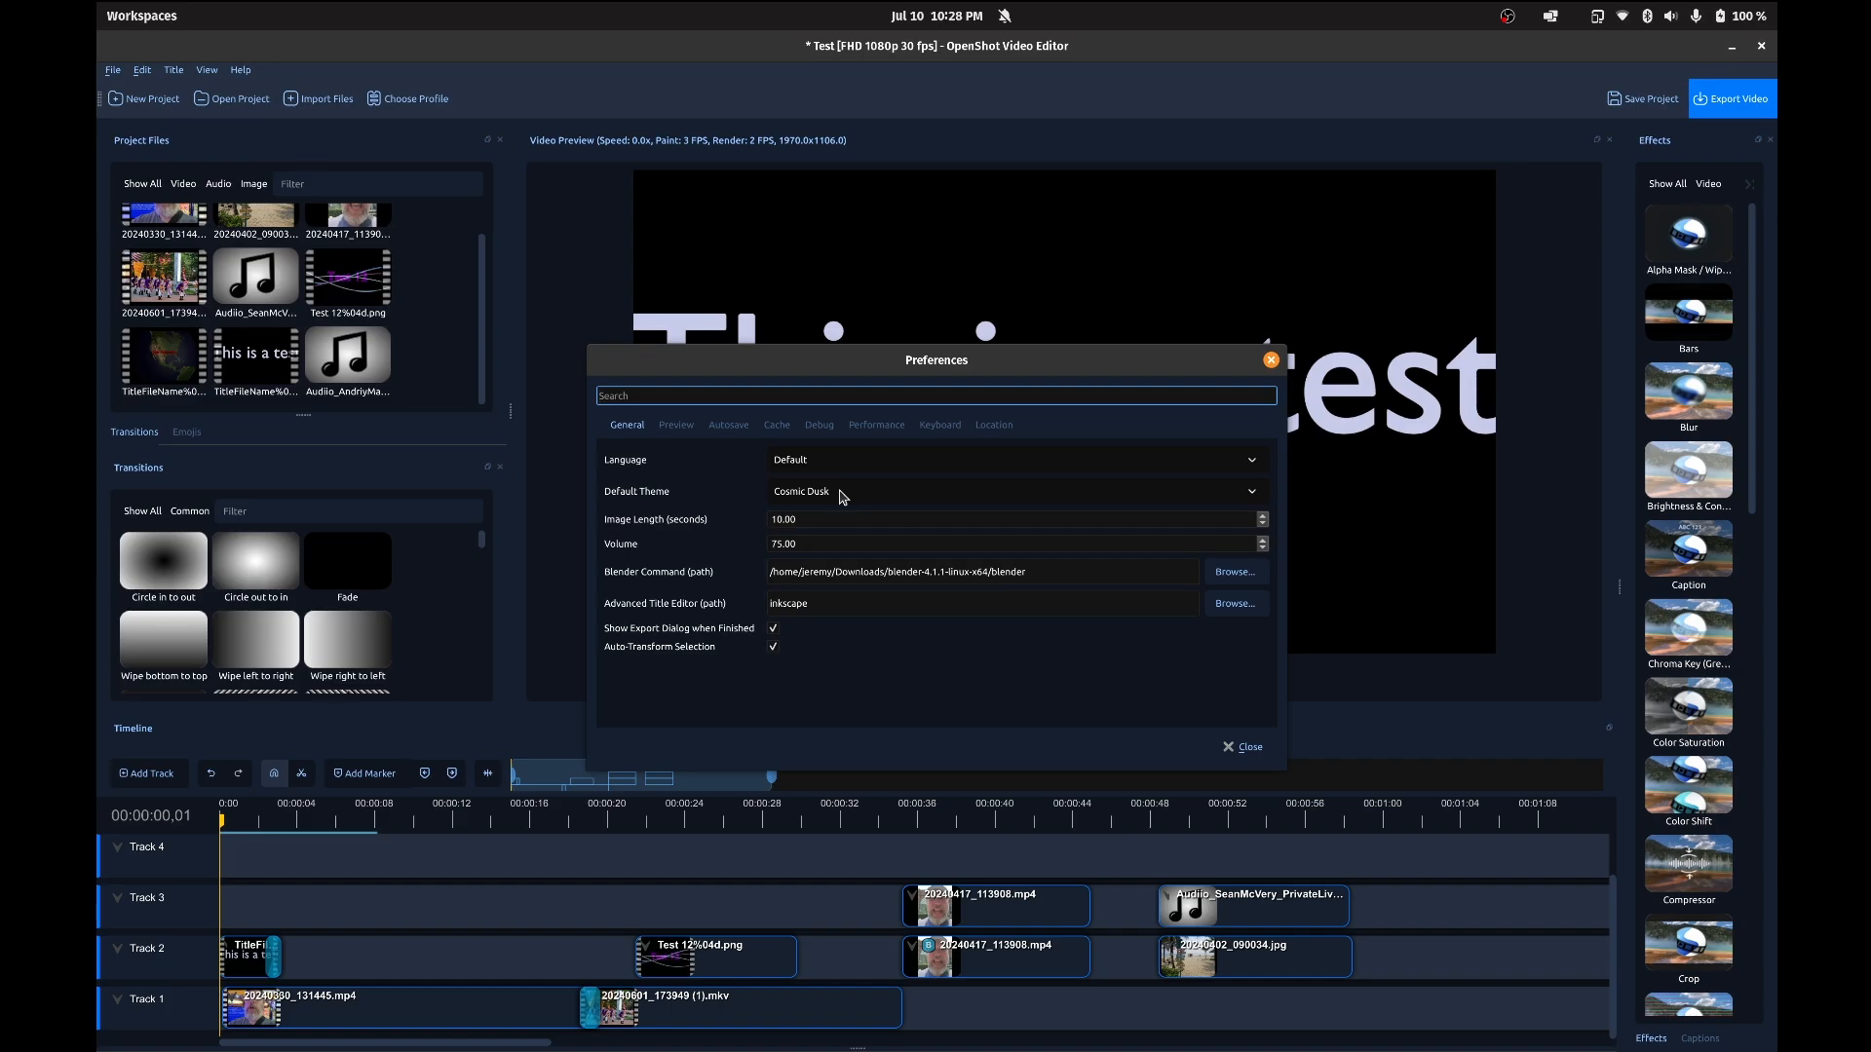
Step: Try the Humanity: Dark and Retro default themes in the preferences and return to Cosmic Dusk
click(843, 497)
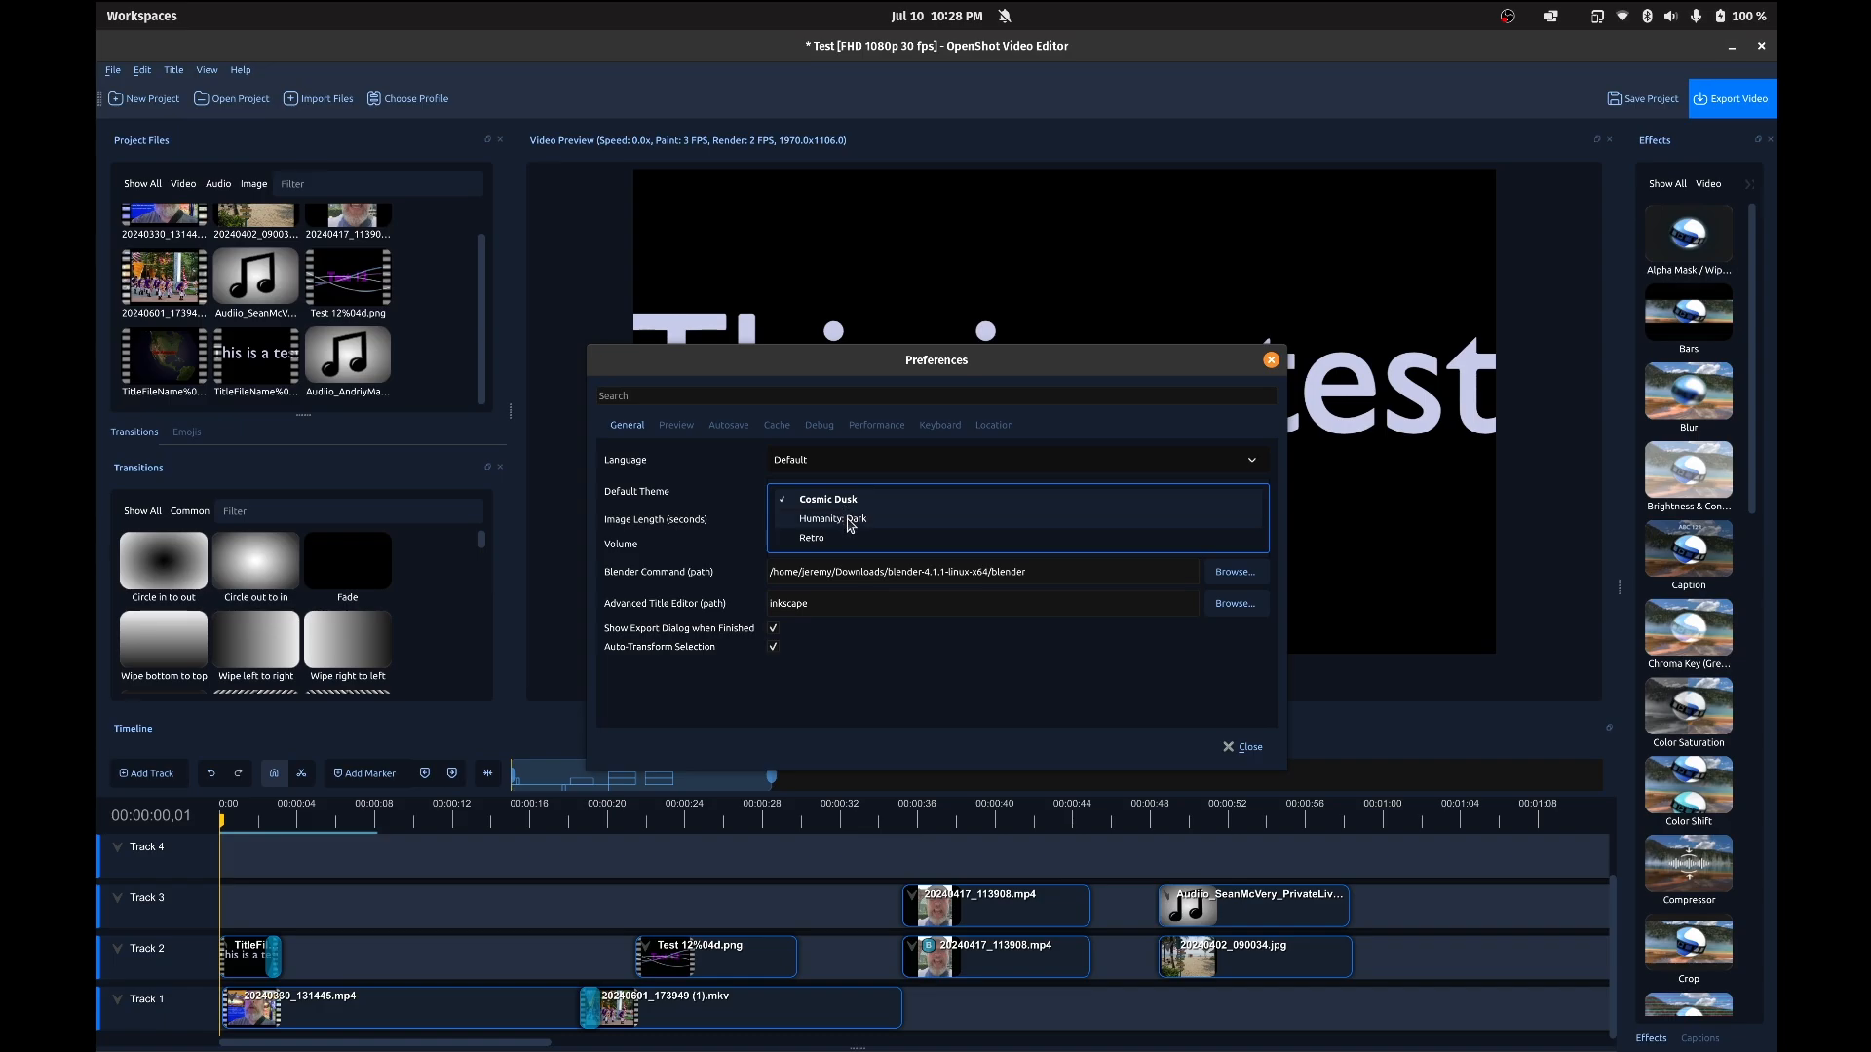
click(850, 521)
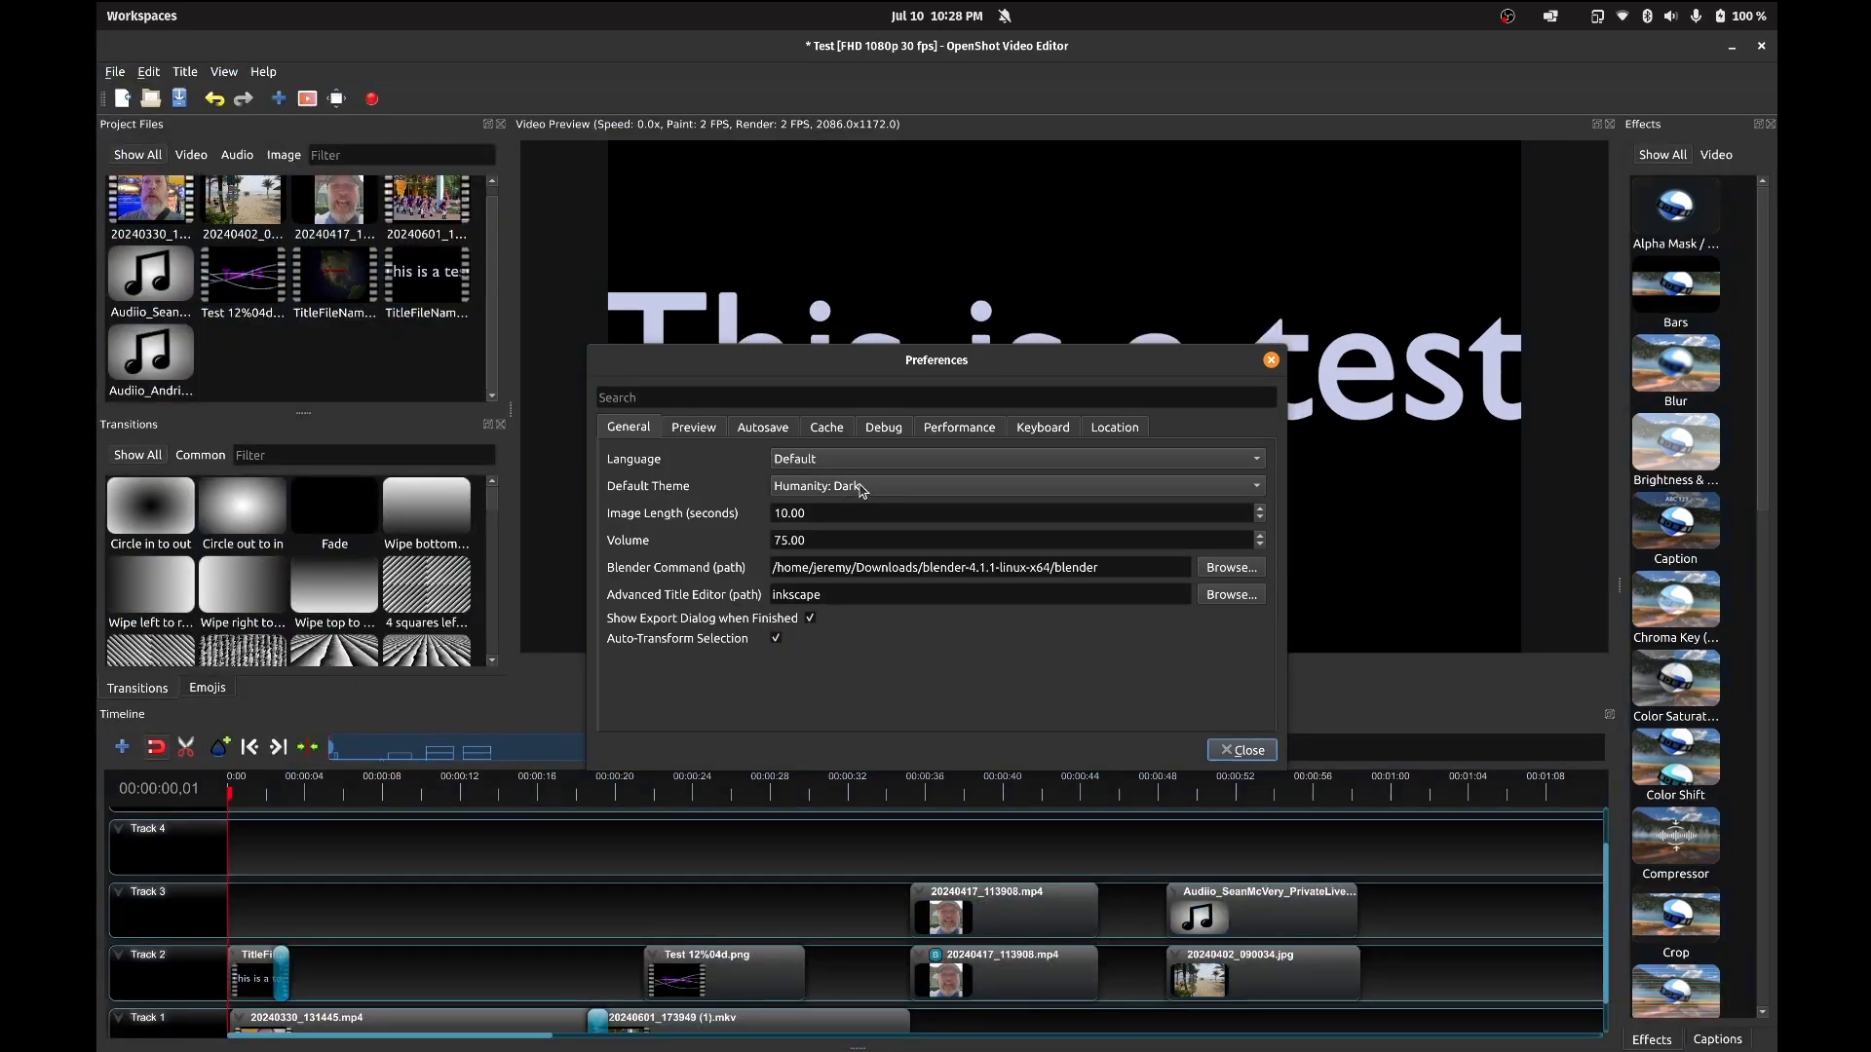
click(862, 491)
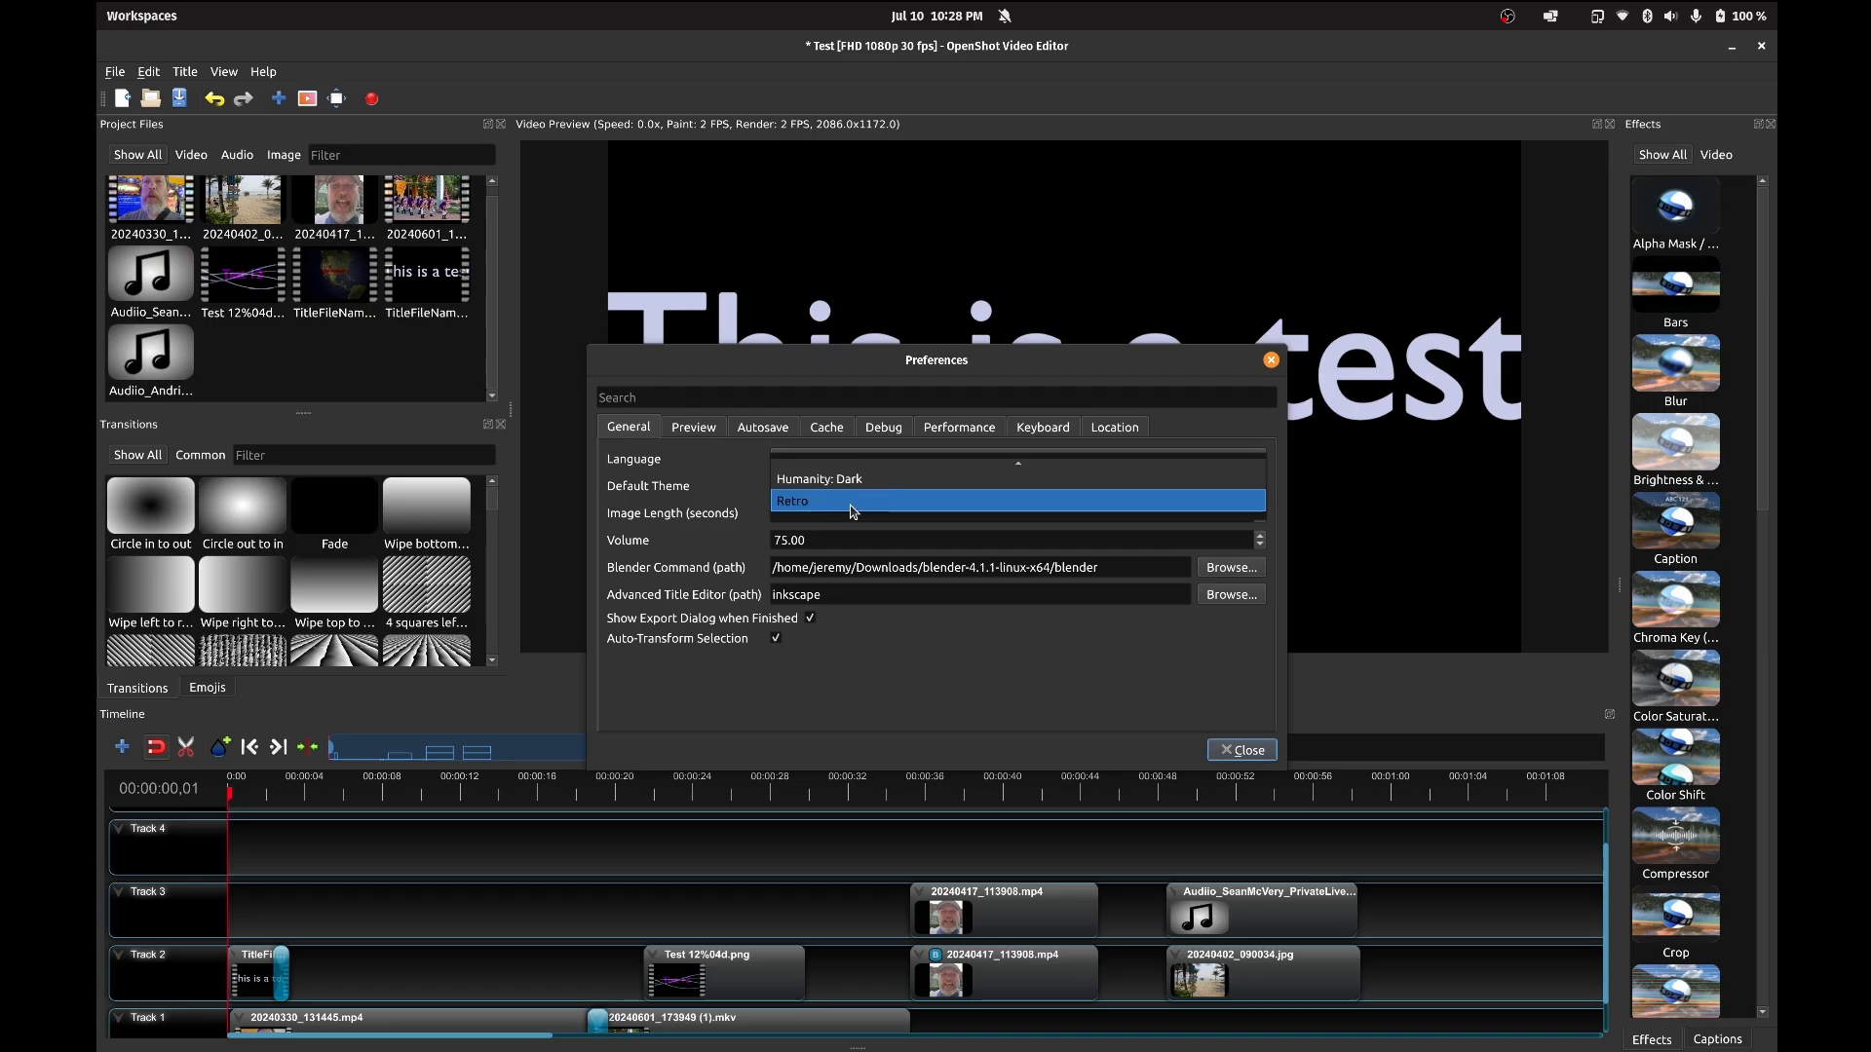
click(851, 501)
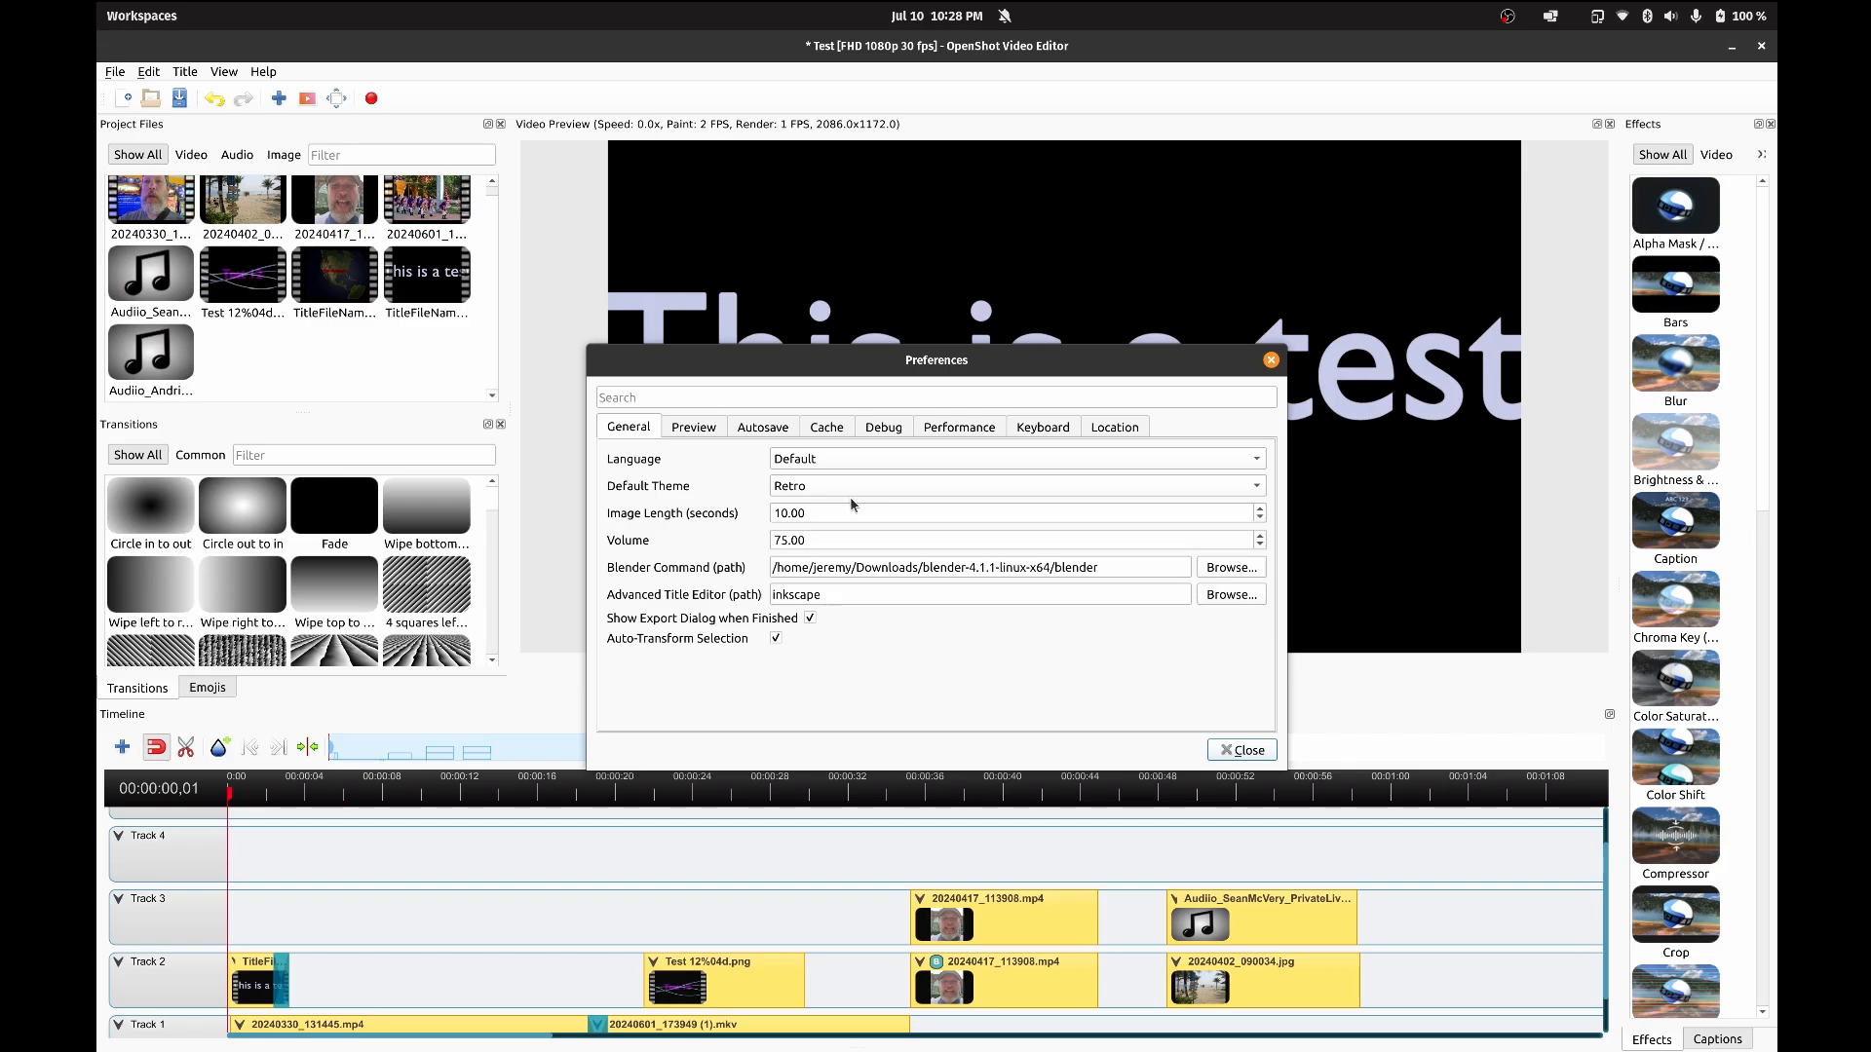
click(844, 485)
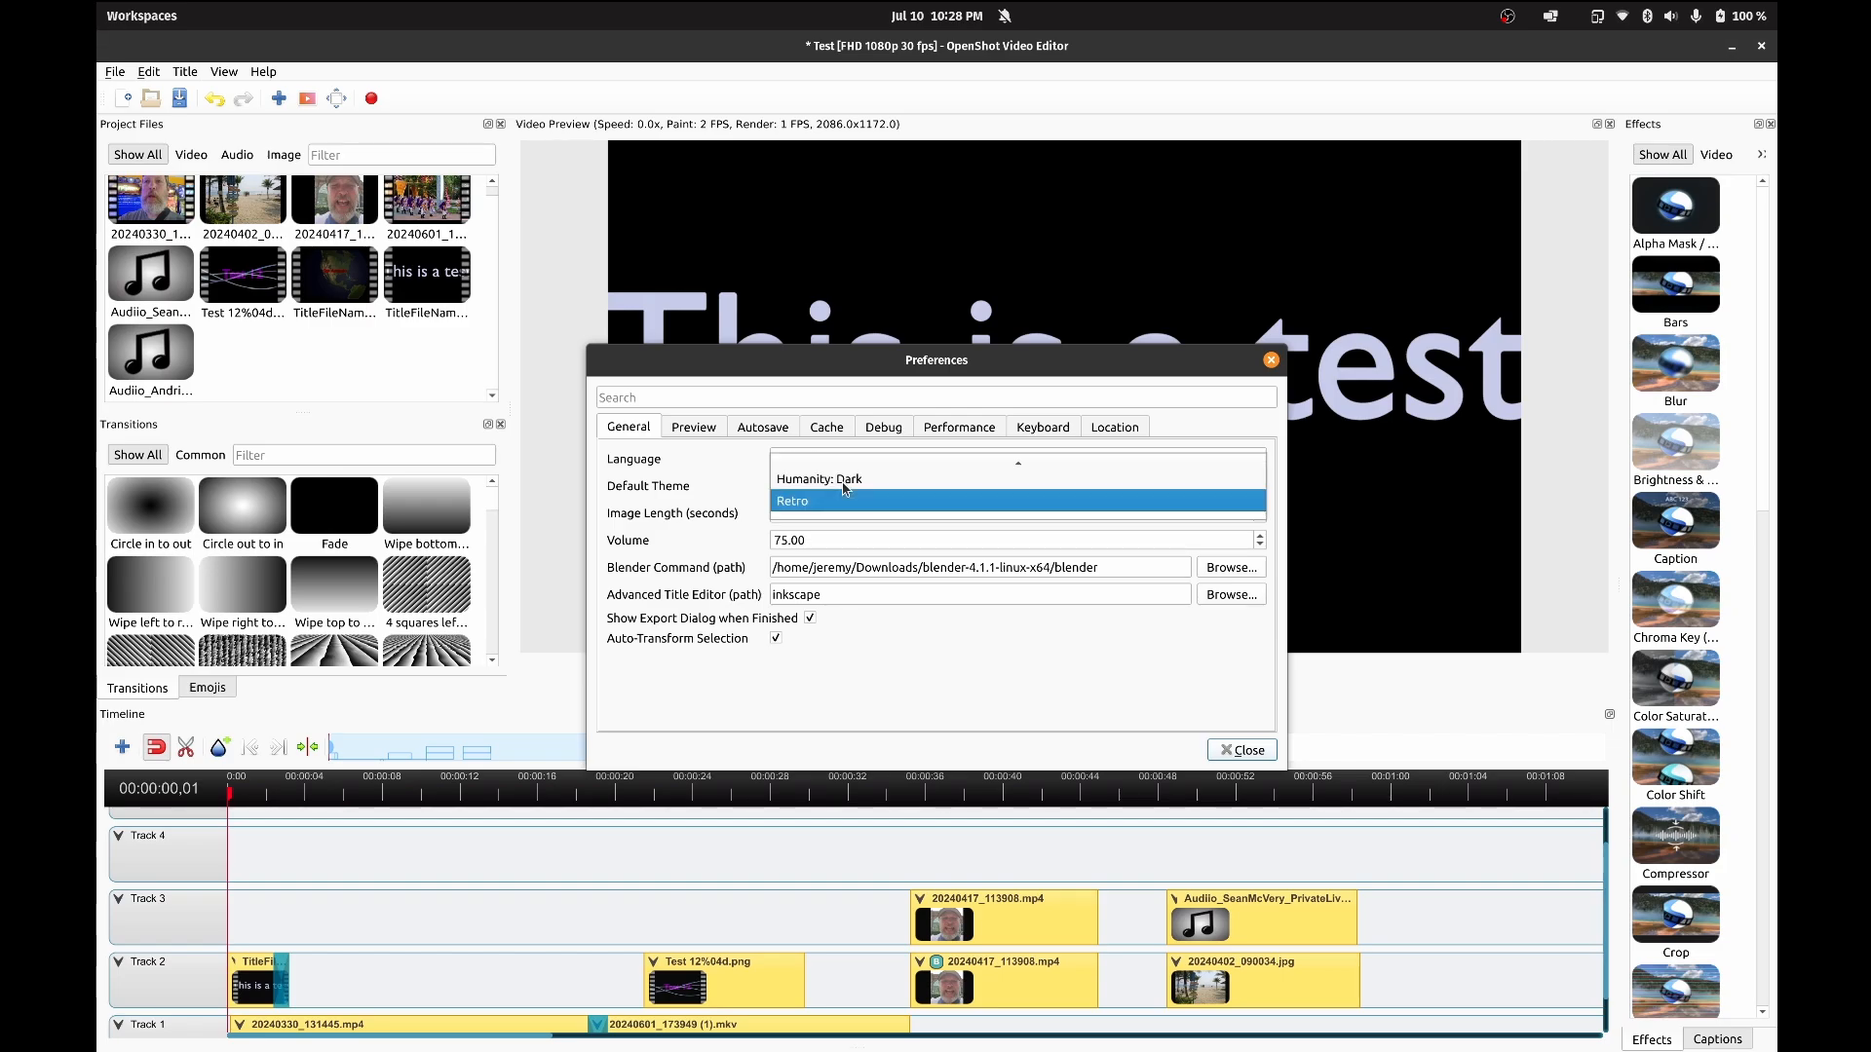
key(Escape)
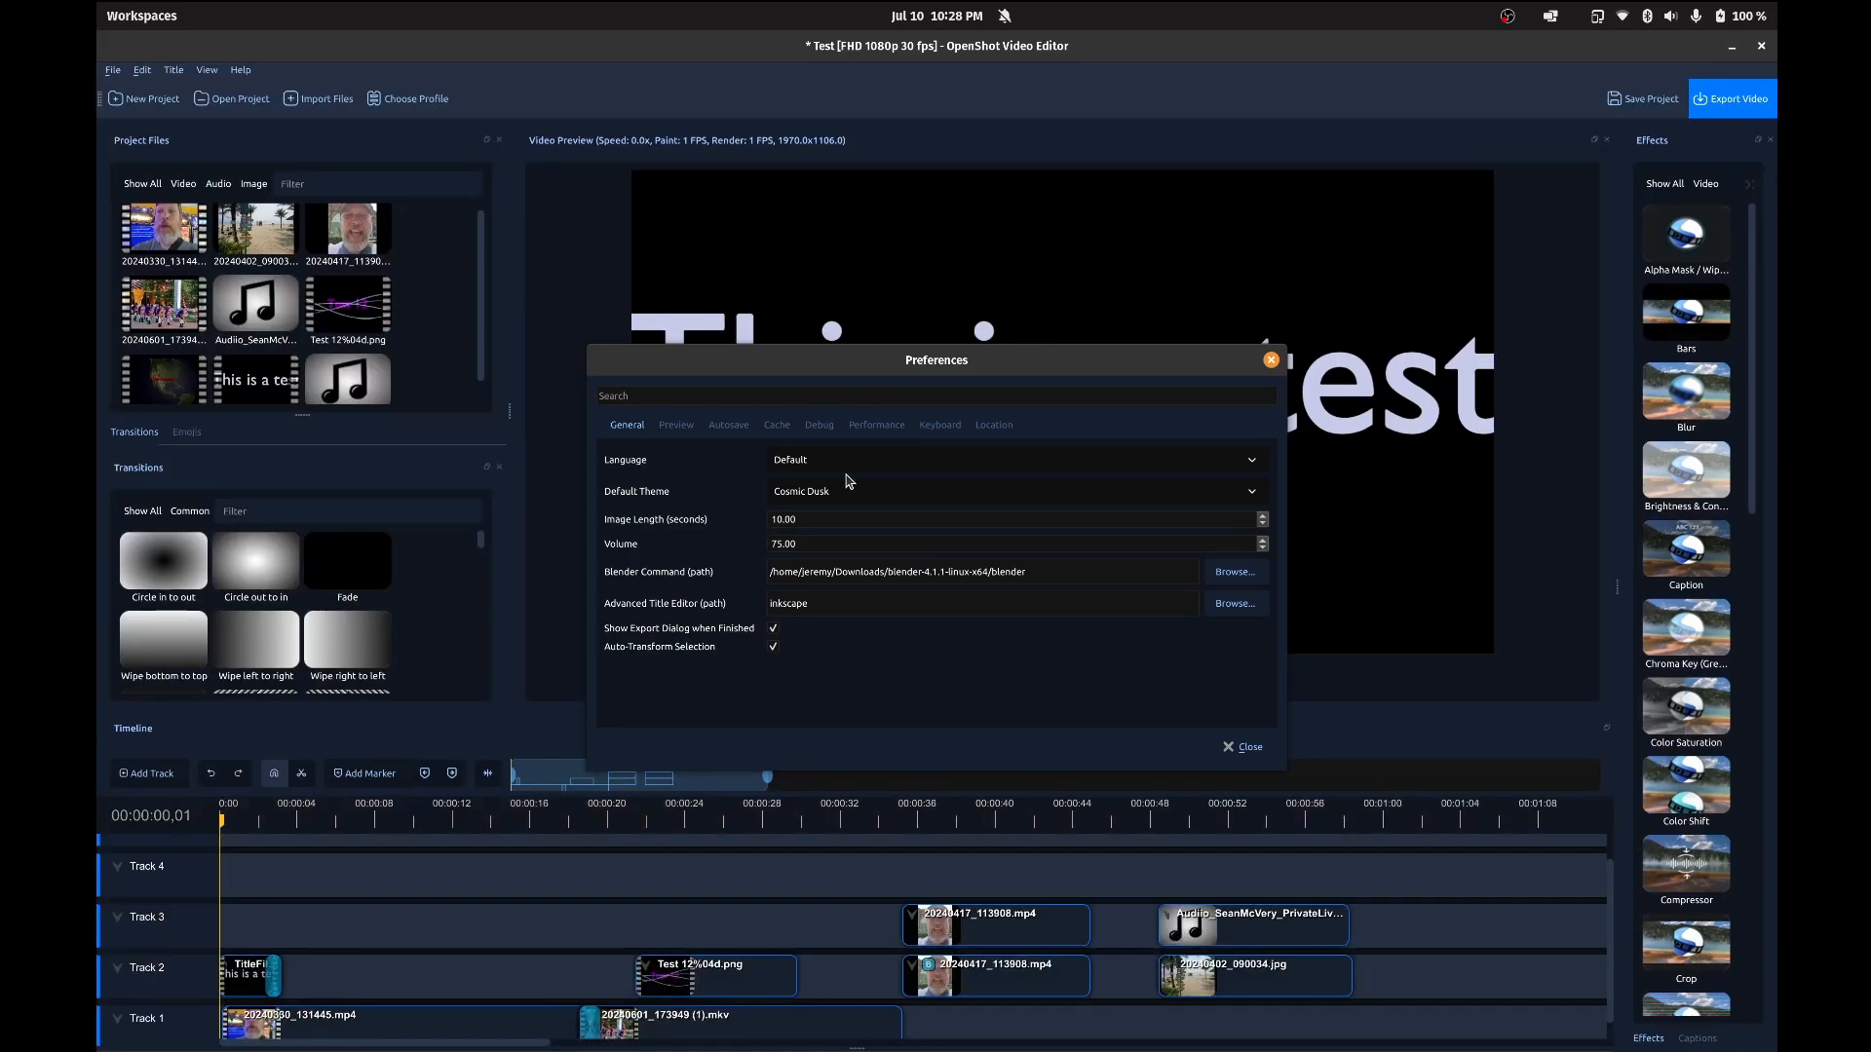
Step: Review the Cache and Debug preferences and bring up the Performance settings
click(780, 427)
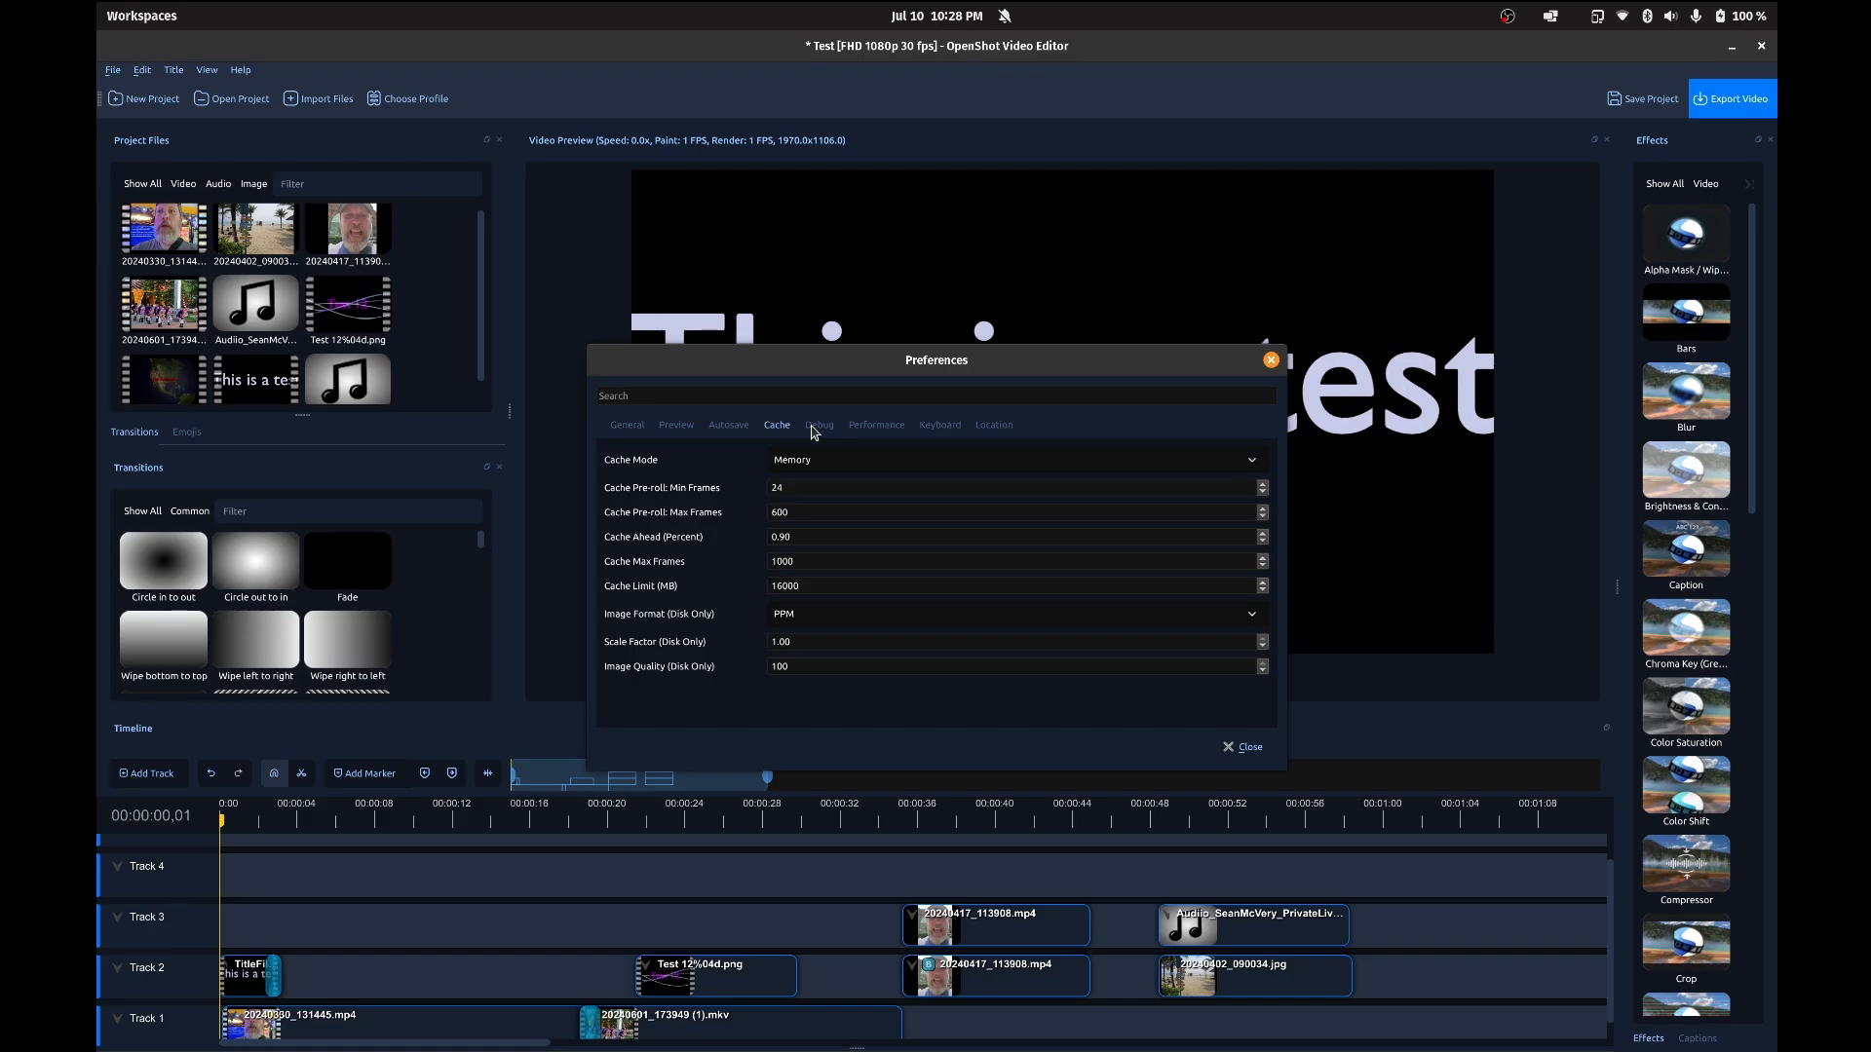
click(813, 429)
click(874, 427)
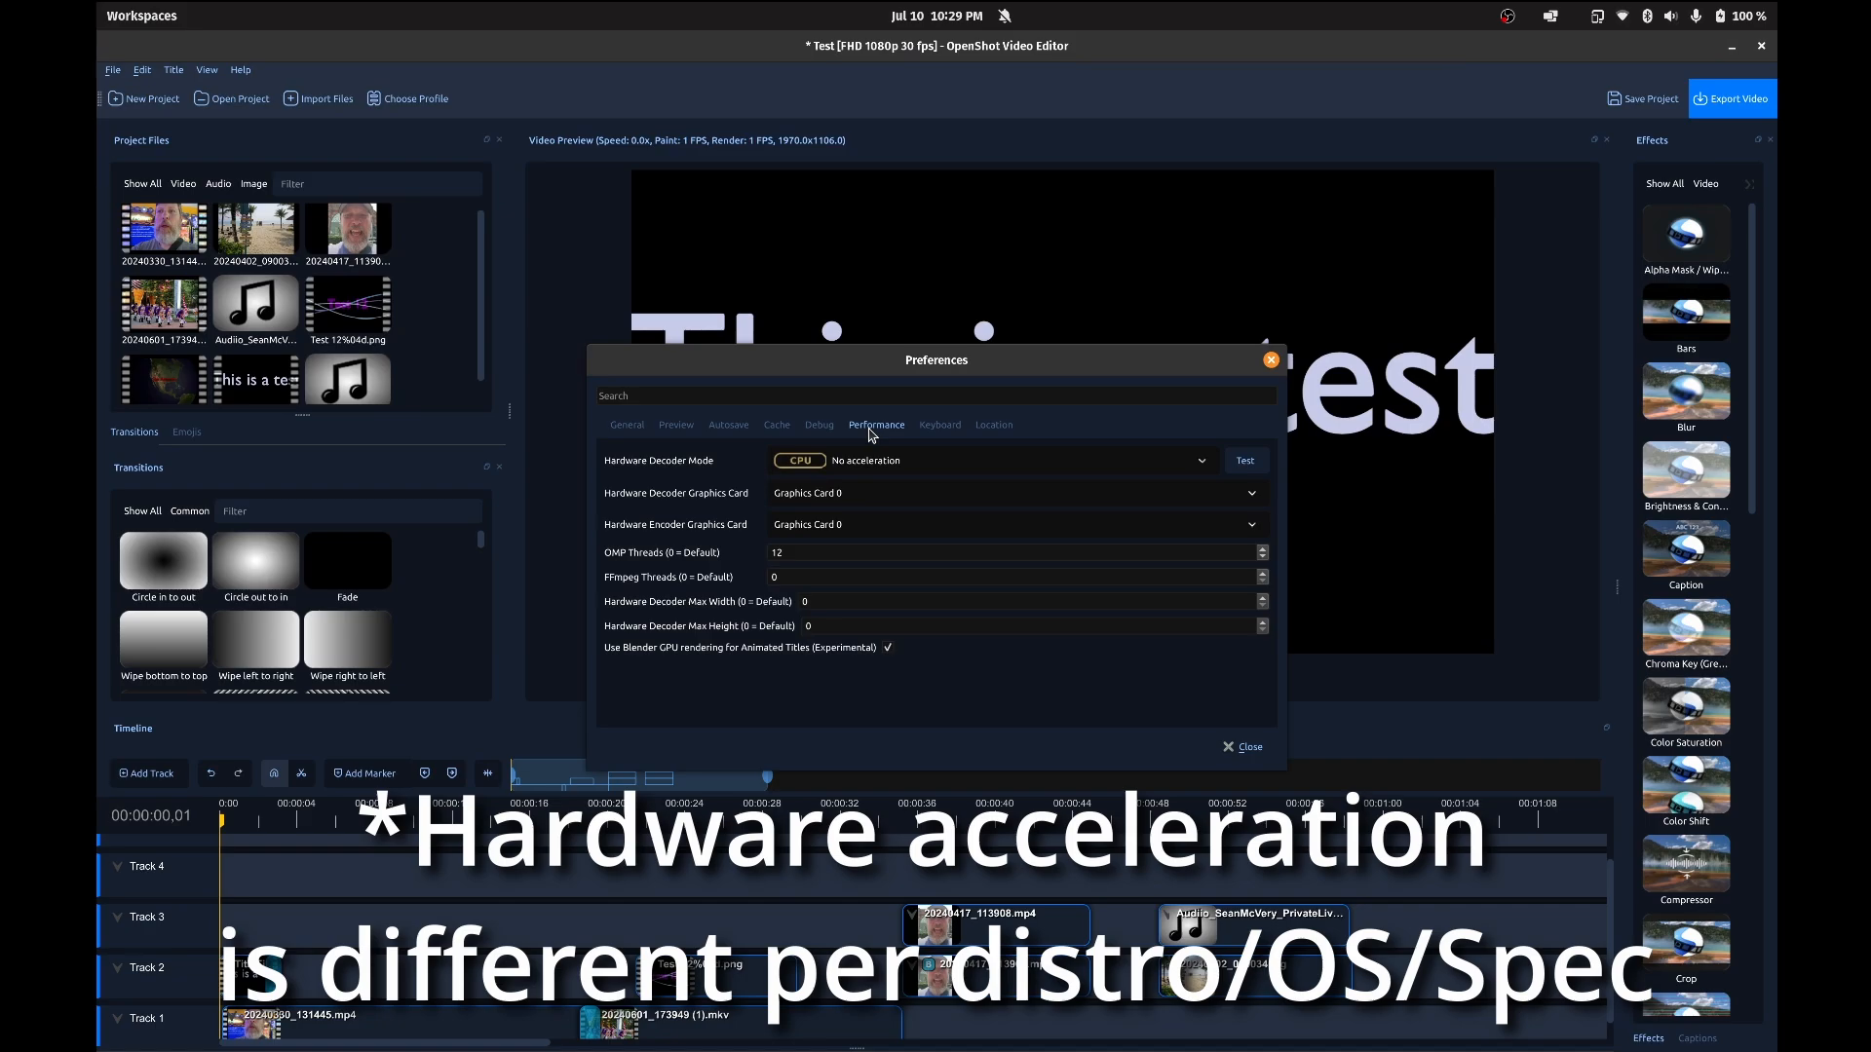
Step: Test the hardware decoder with No acceleration and Nvidia NVDEC, returning the mode to No acceleration and testing it again
click(1245, 462)
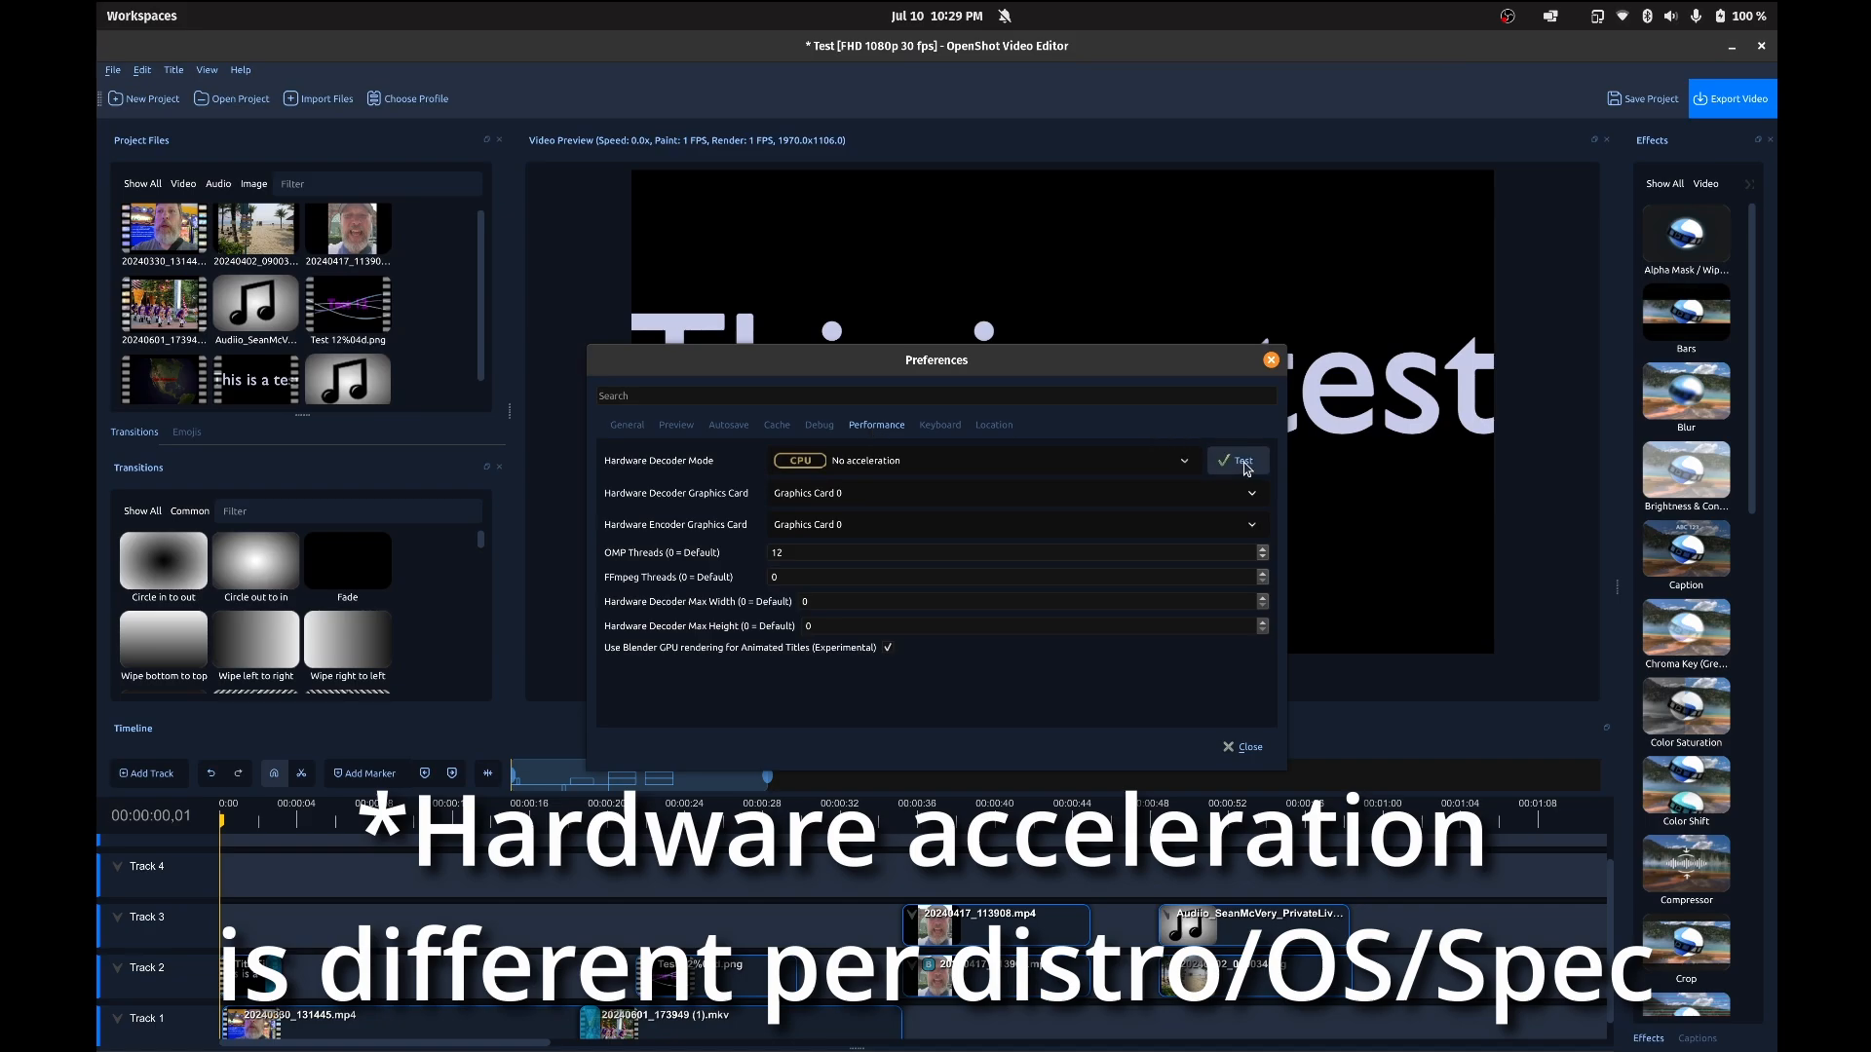
click(1188, 464)
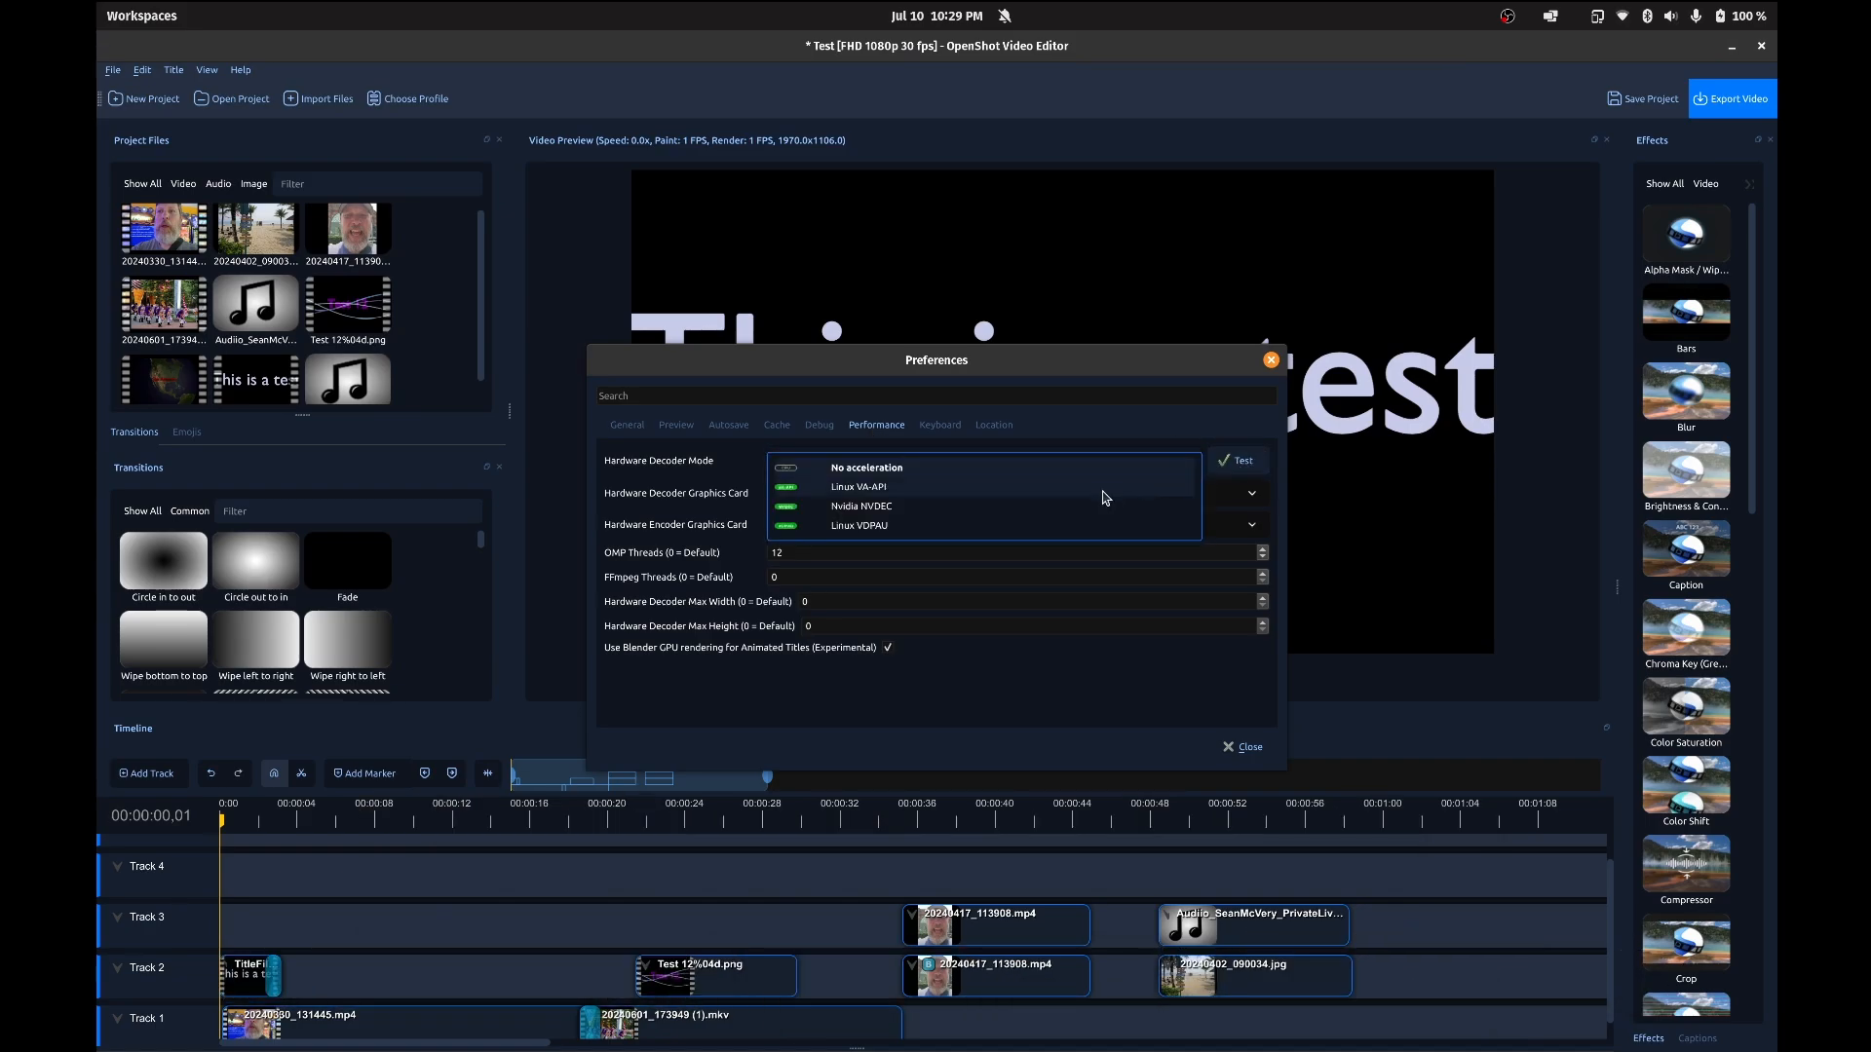
click(960, 512)
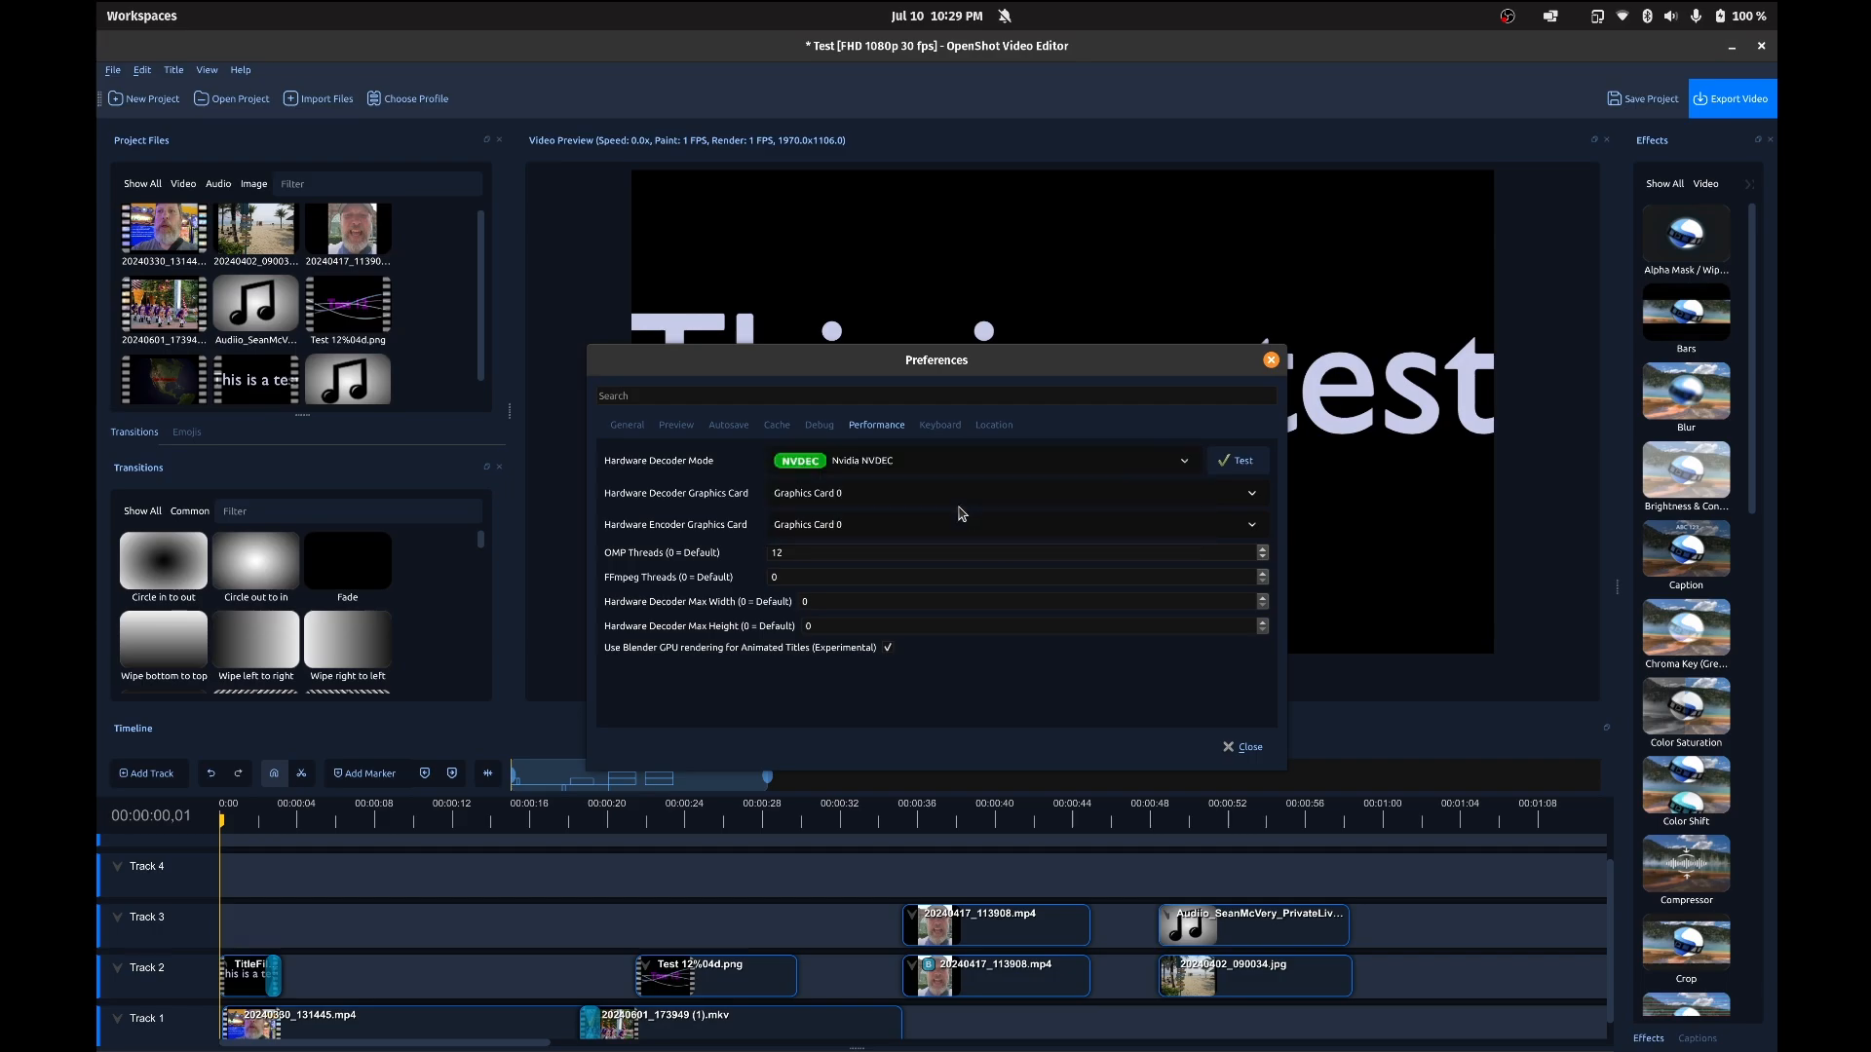
click(1230, 469)
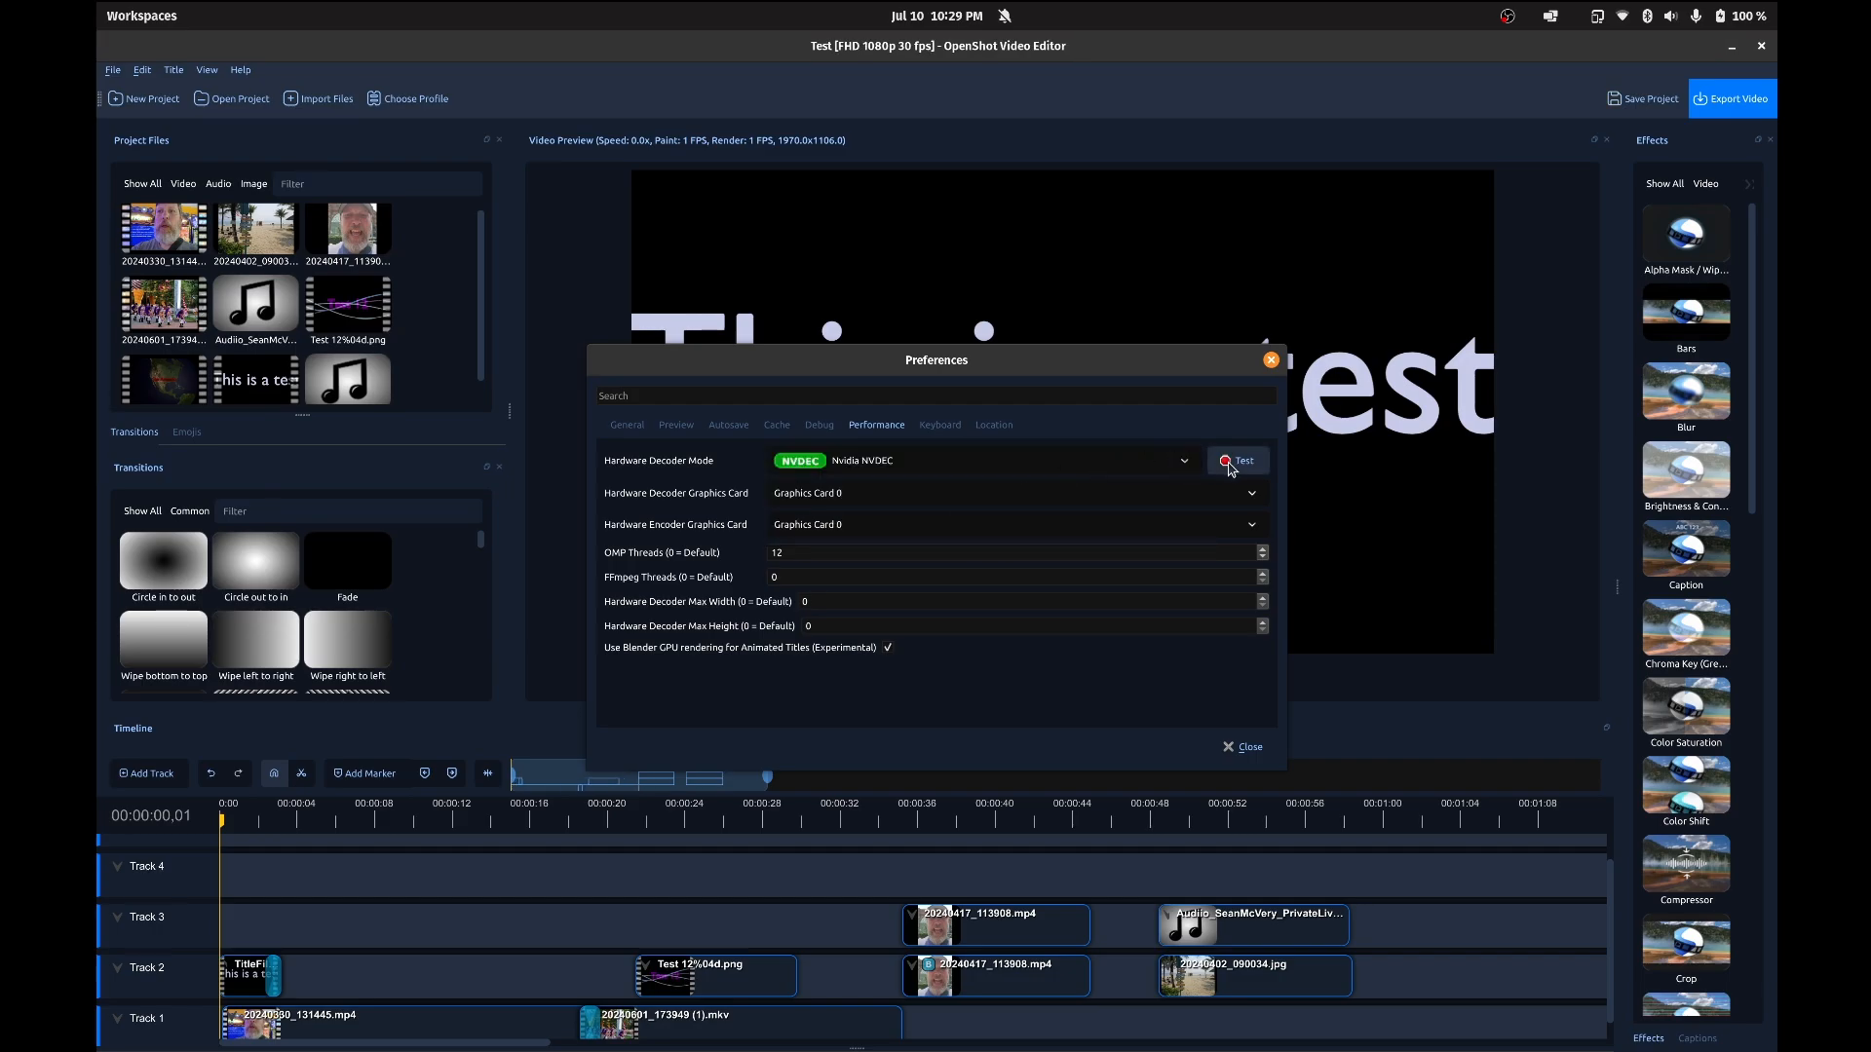
click(1186, 466)
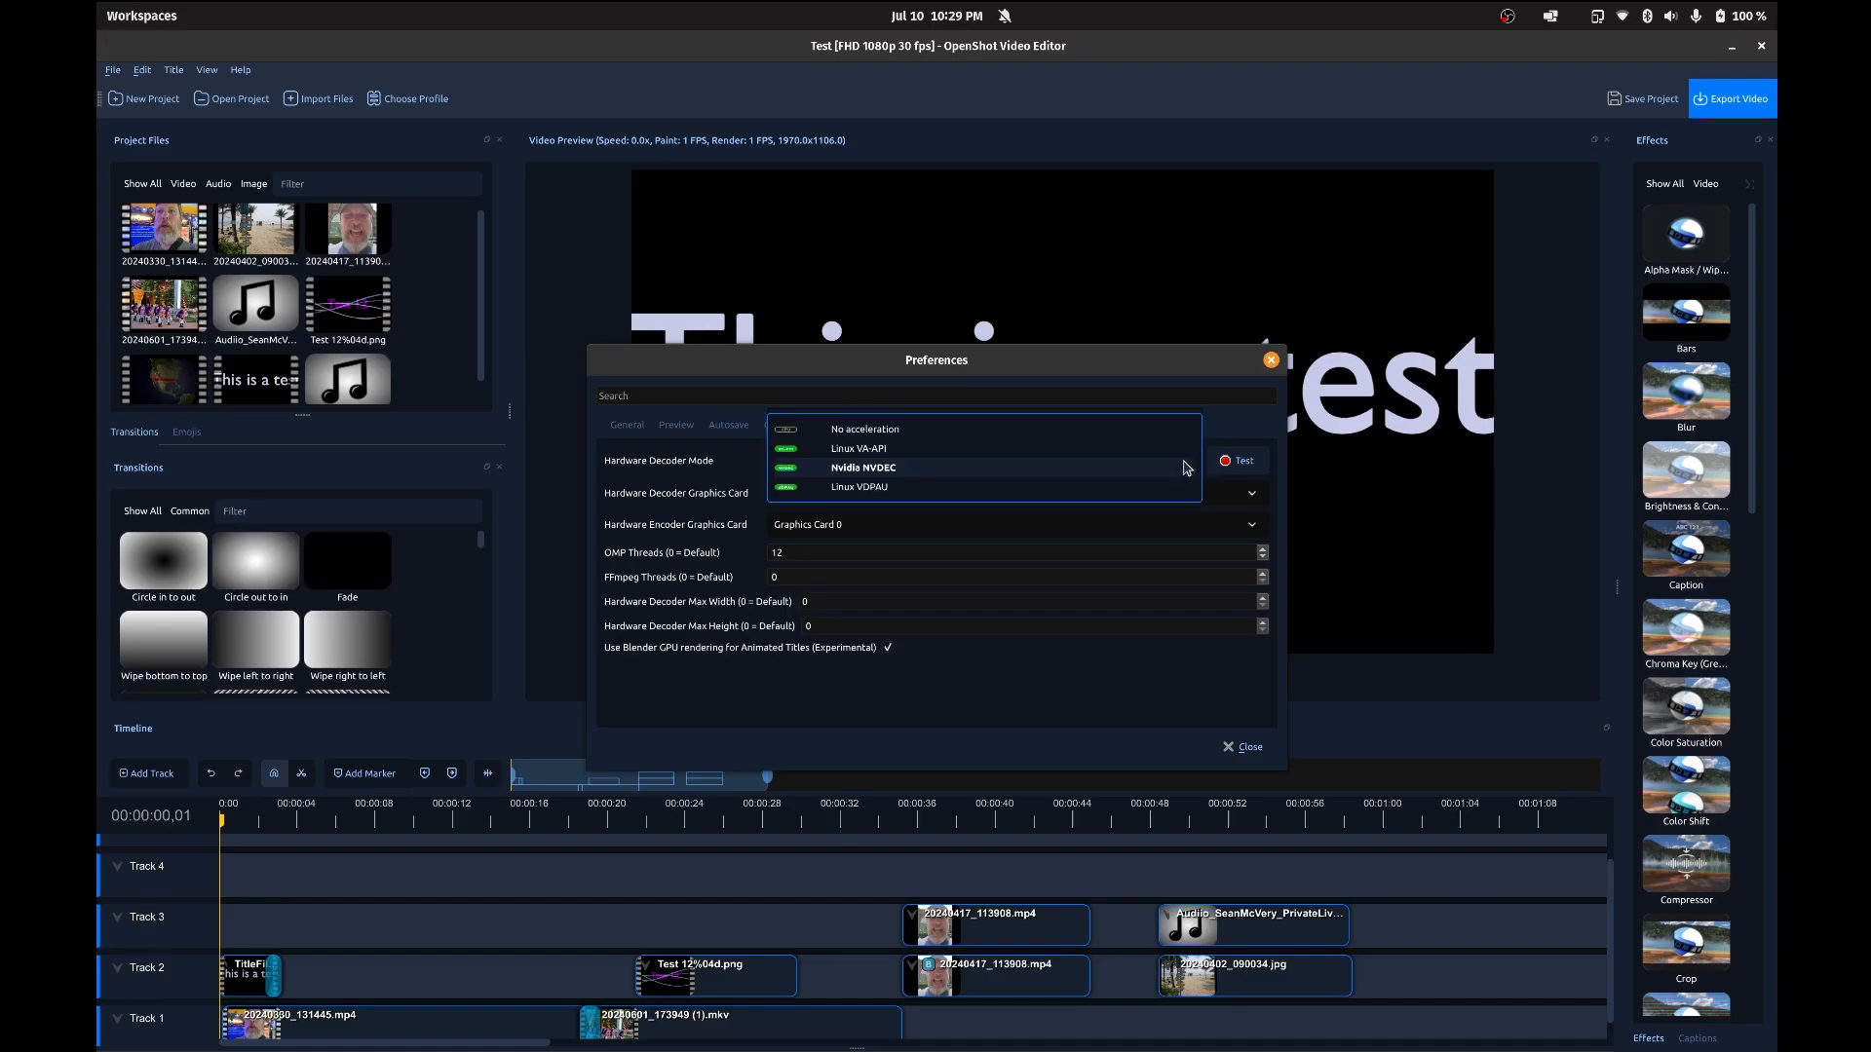
click(1181, 430)
click(1236, 460)
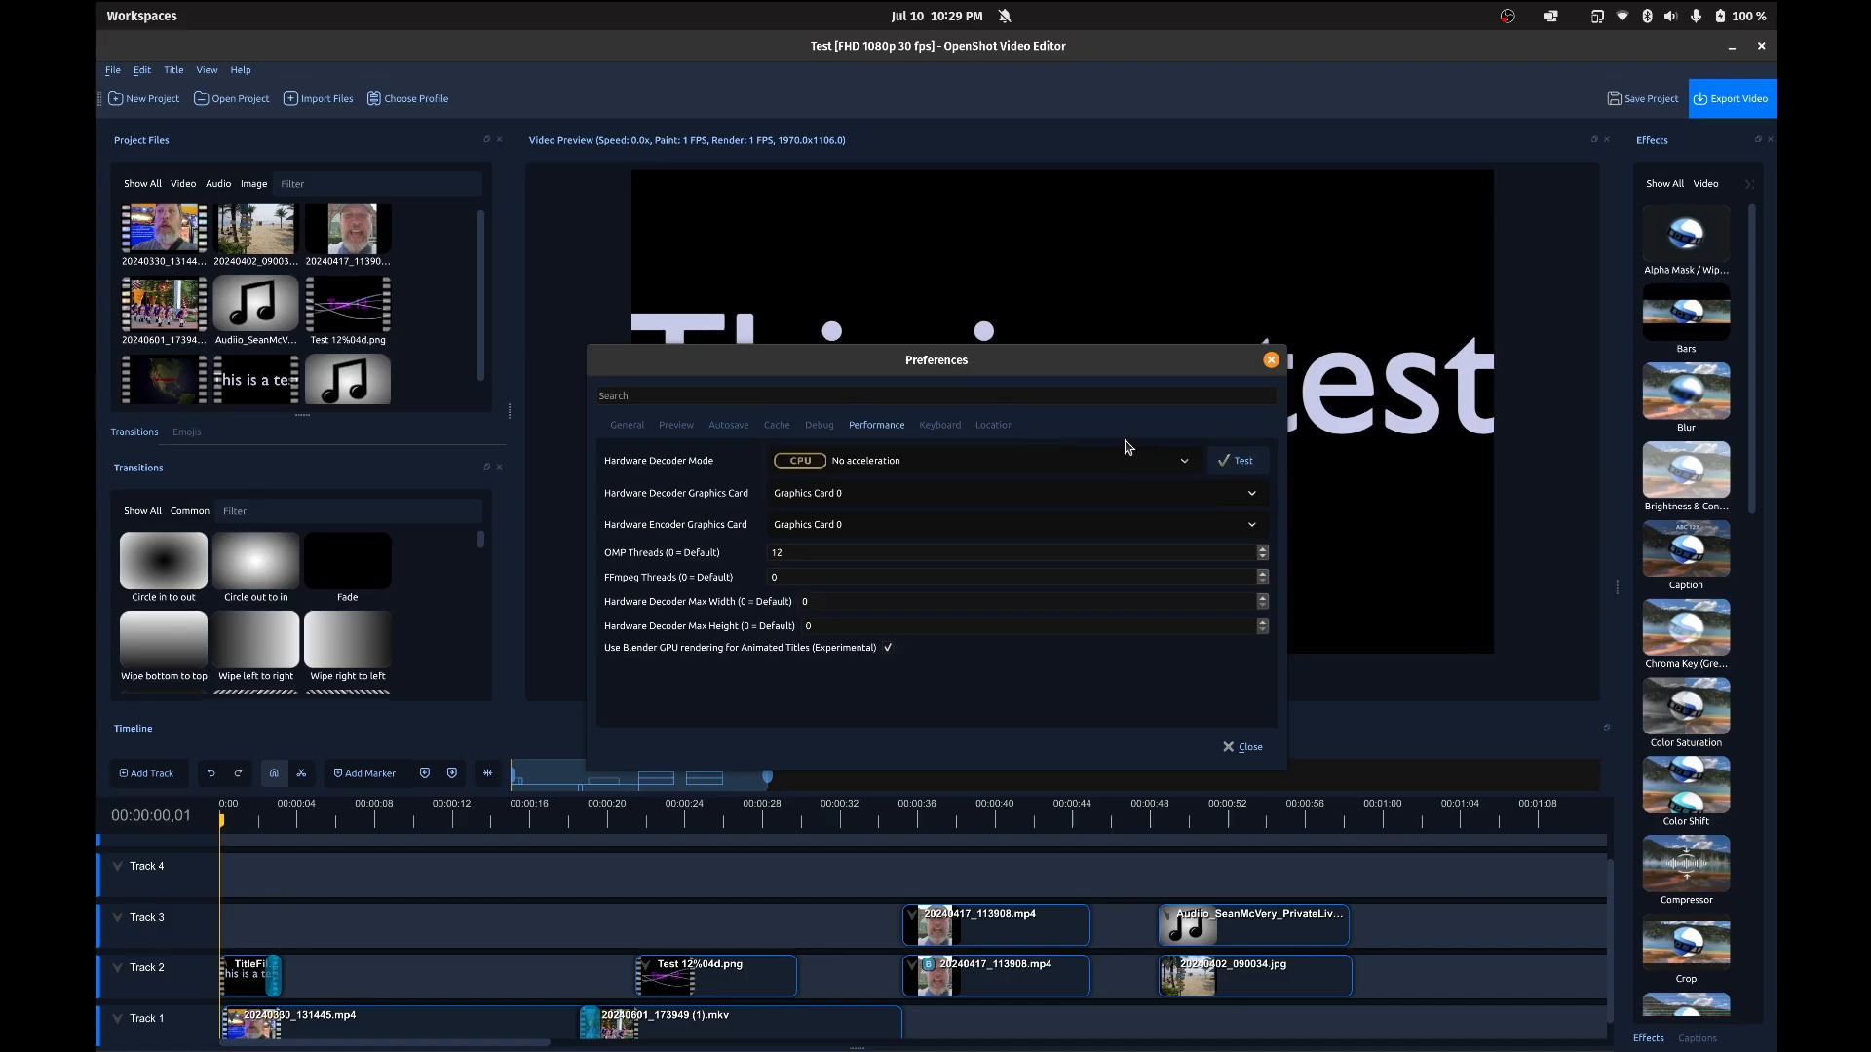
Step: Look through the Keyboard preferences, return to the Performance settings and close the Preferences dialog
click(940, 426)
click(865, 430)
click(1272, 361)
click(1037, 518)
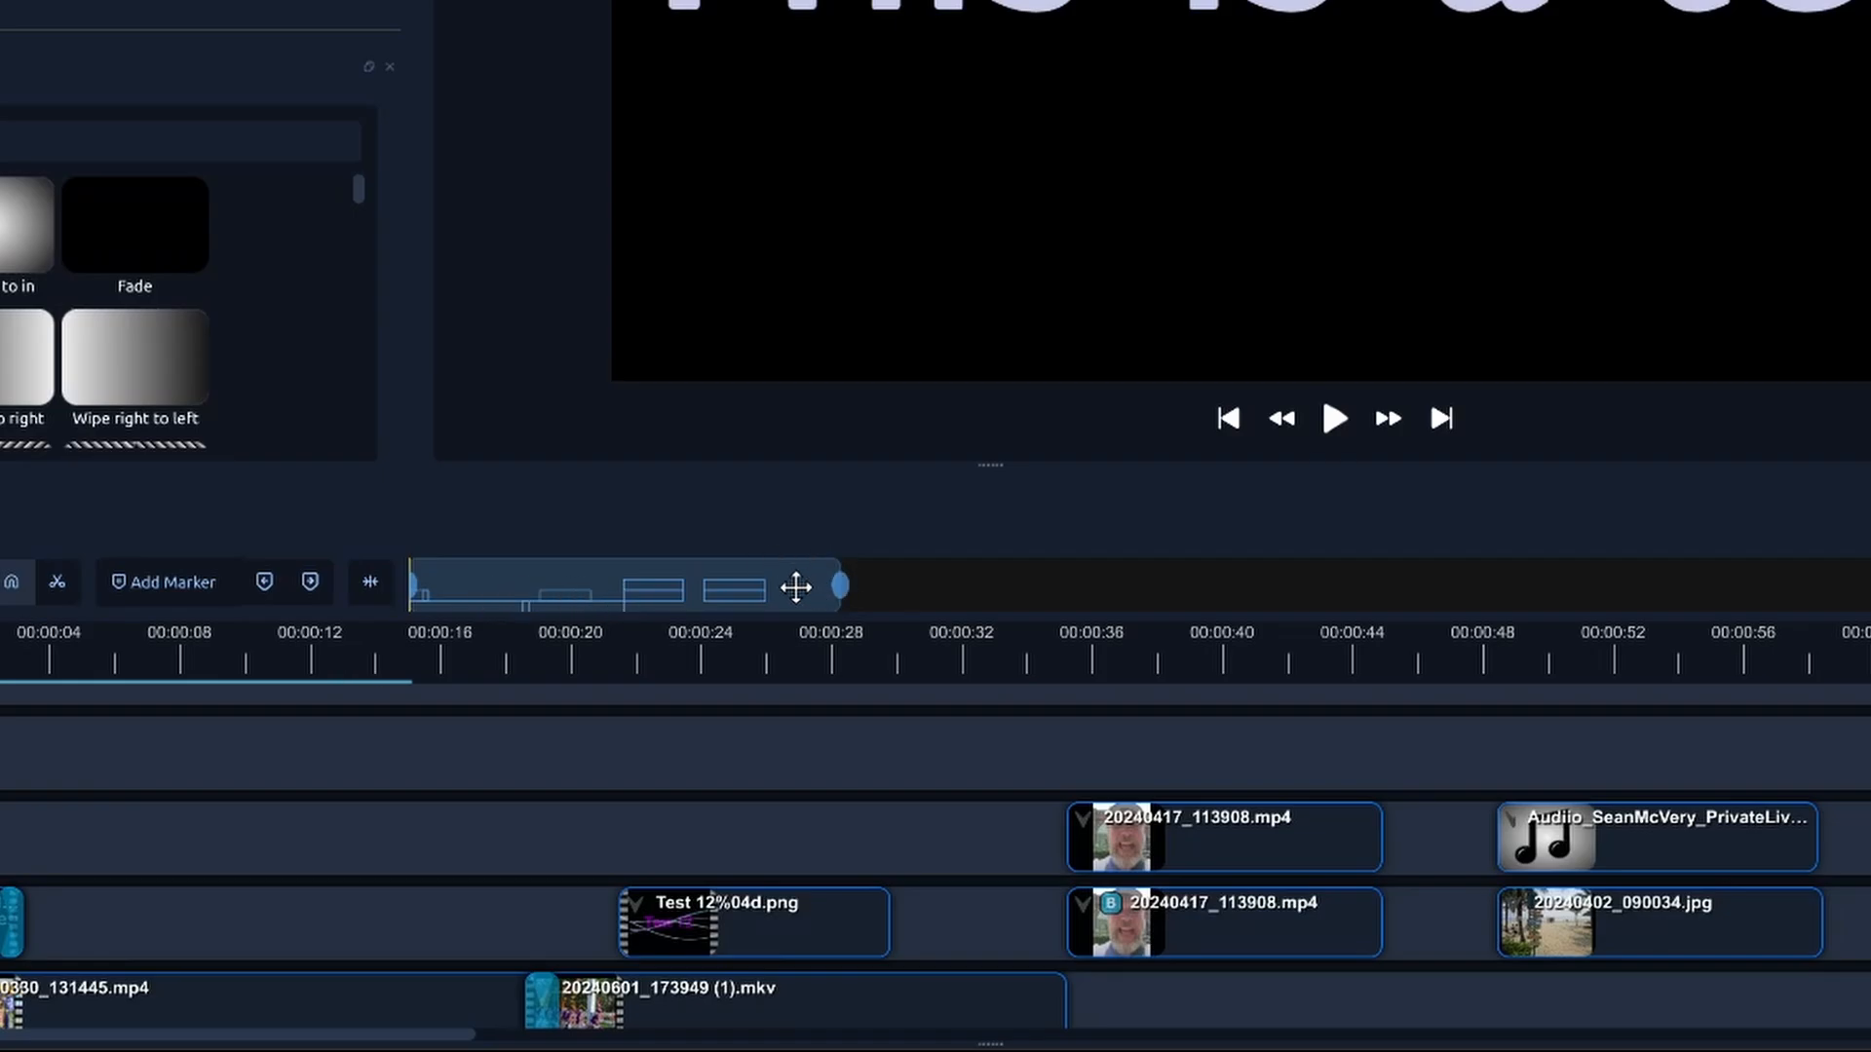
Step: Adjust both ends of the timeline's zoom range to enlarge the clips slightly while keeping all of them in view
drag(838, 586, 784, 601)
mouse_move(422, 586)
mouse_down()
mouse_move(573, 590)
mouse_move(414, 586)
mouse_up()
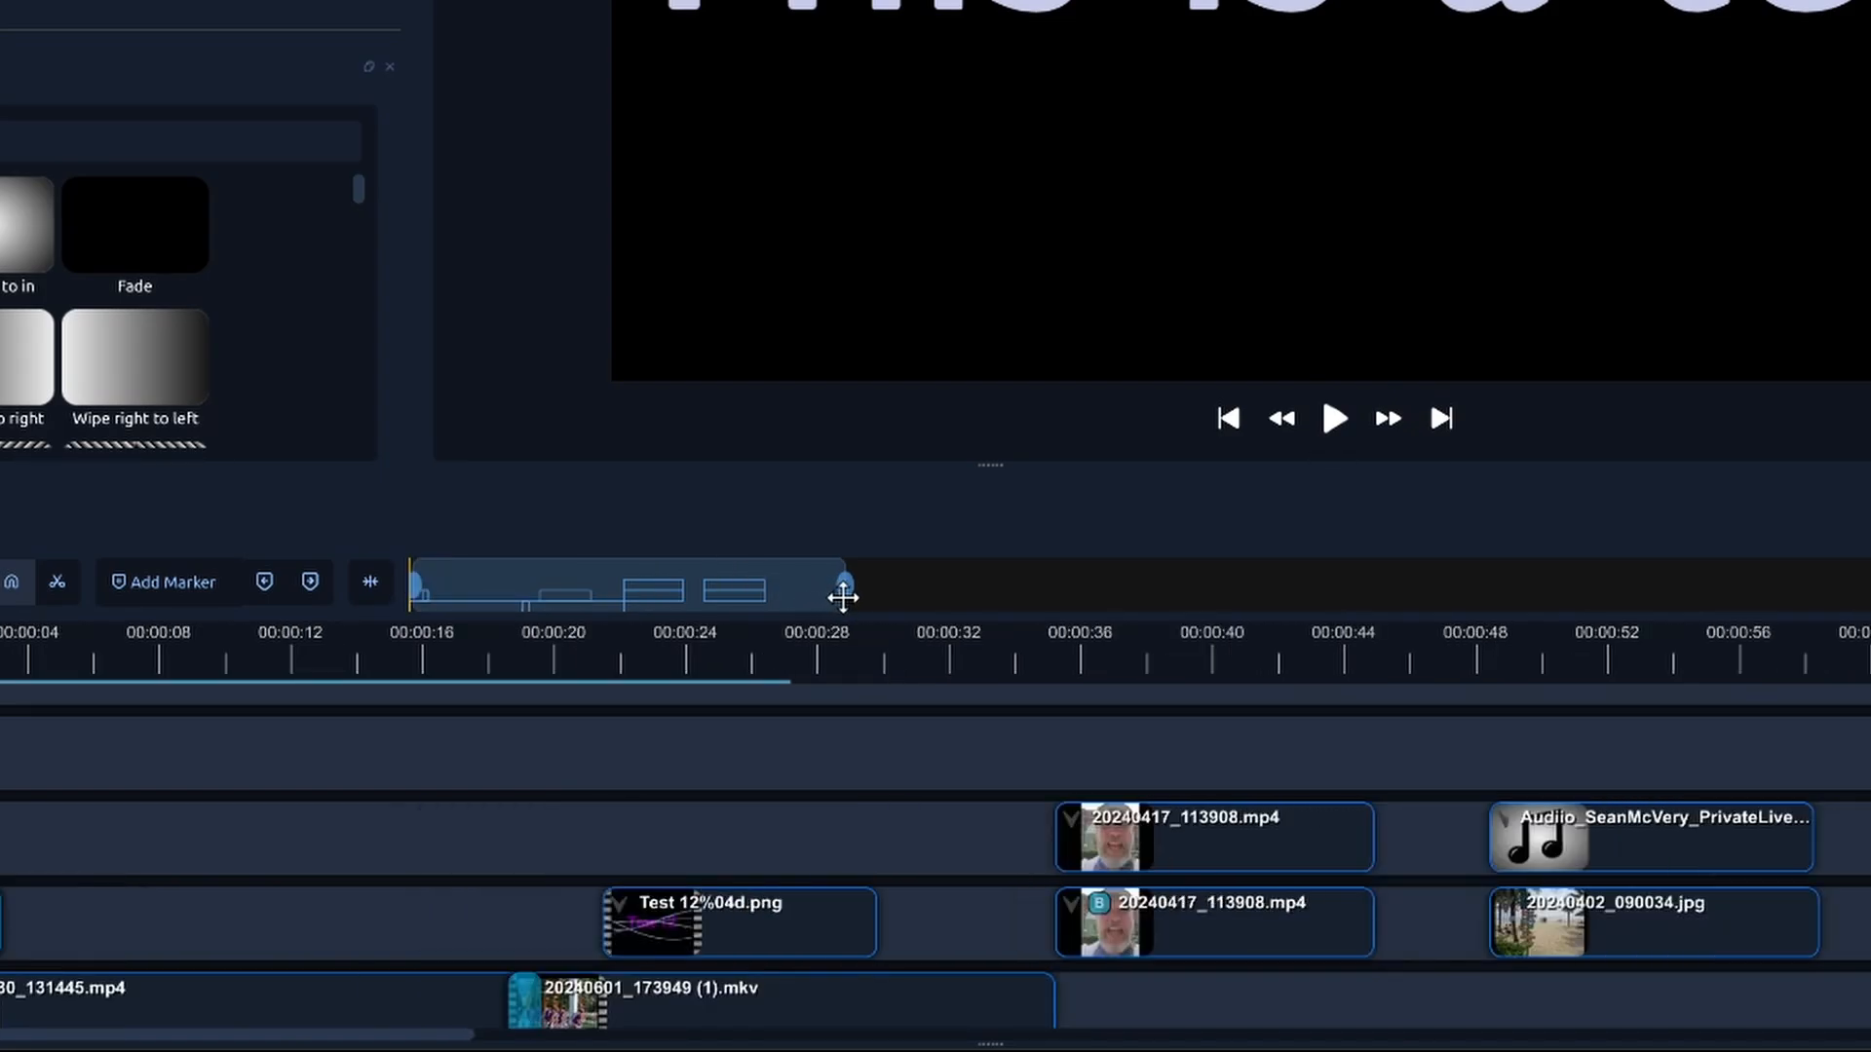
drag(844, 585, 720, 574)
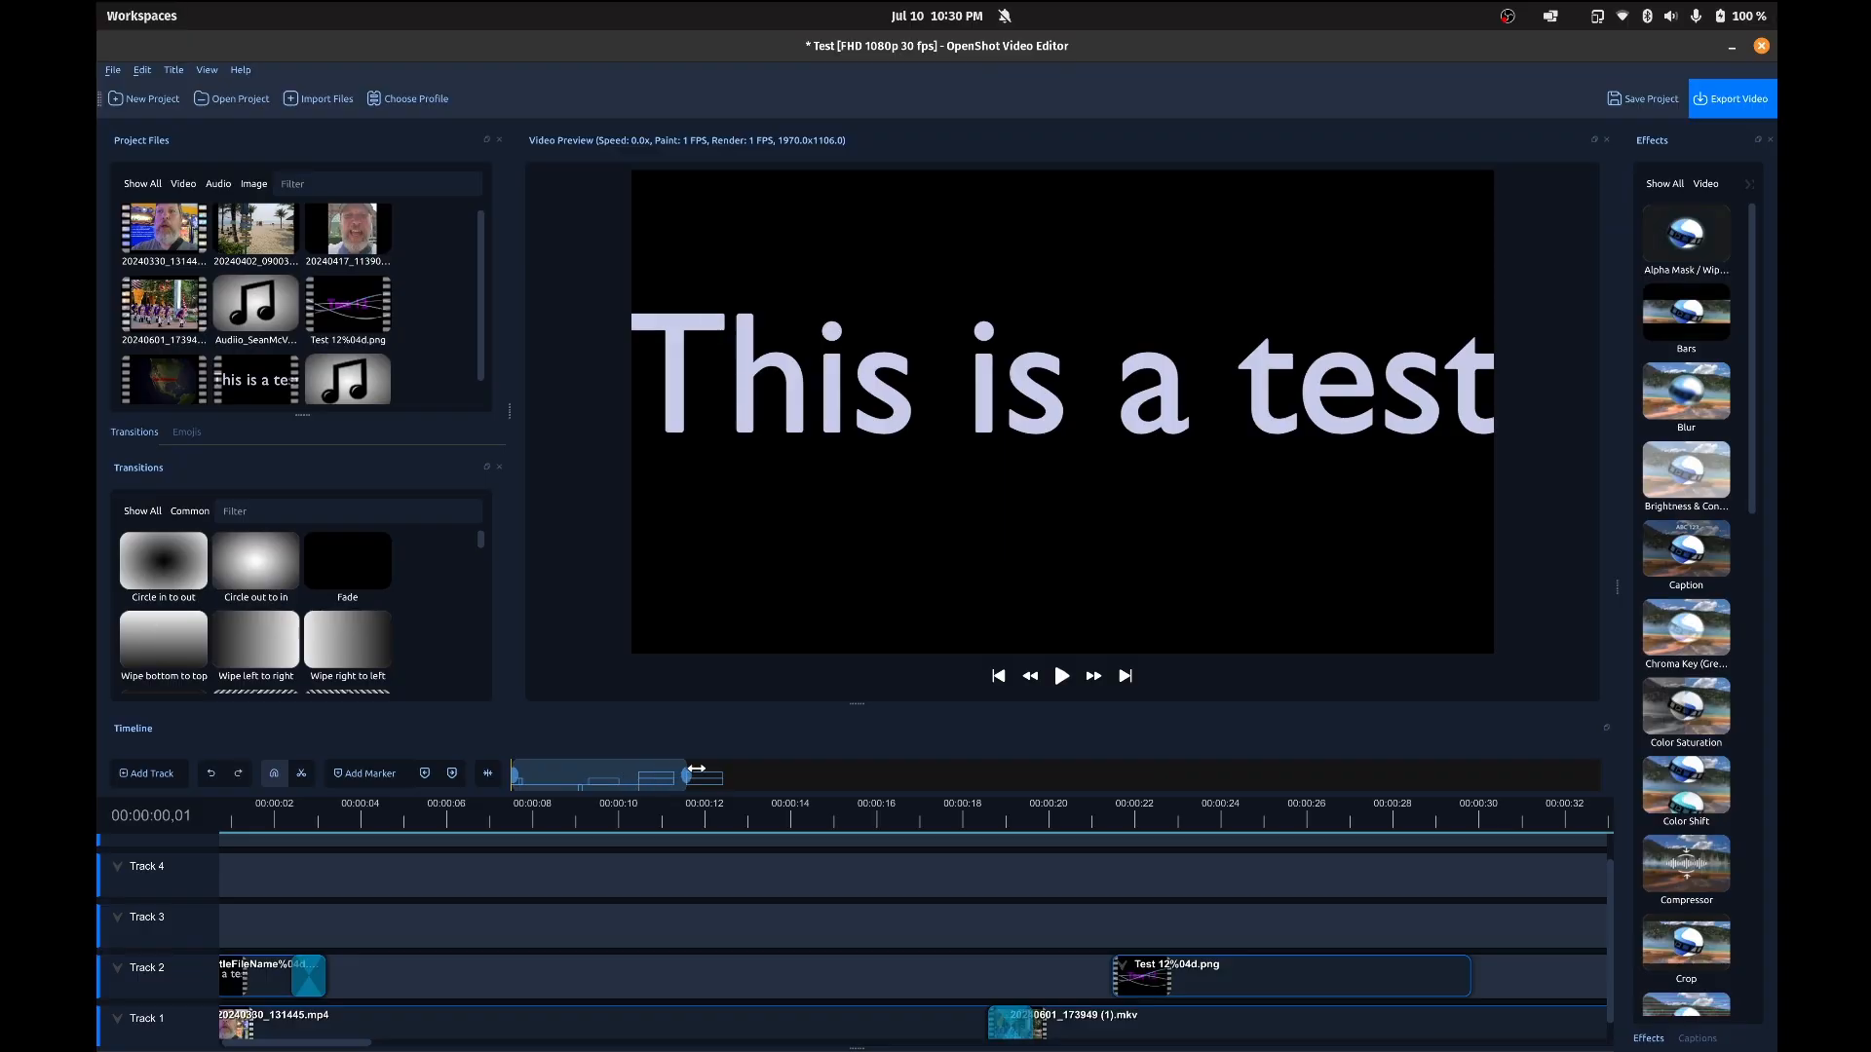
drag(695, 769, 744, 775)
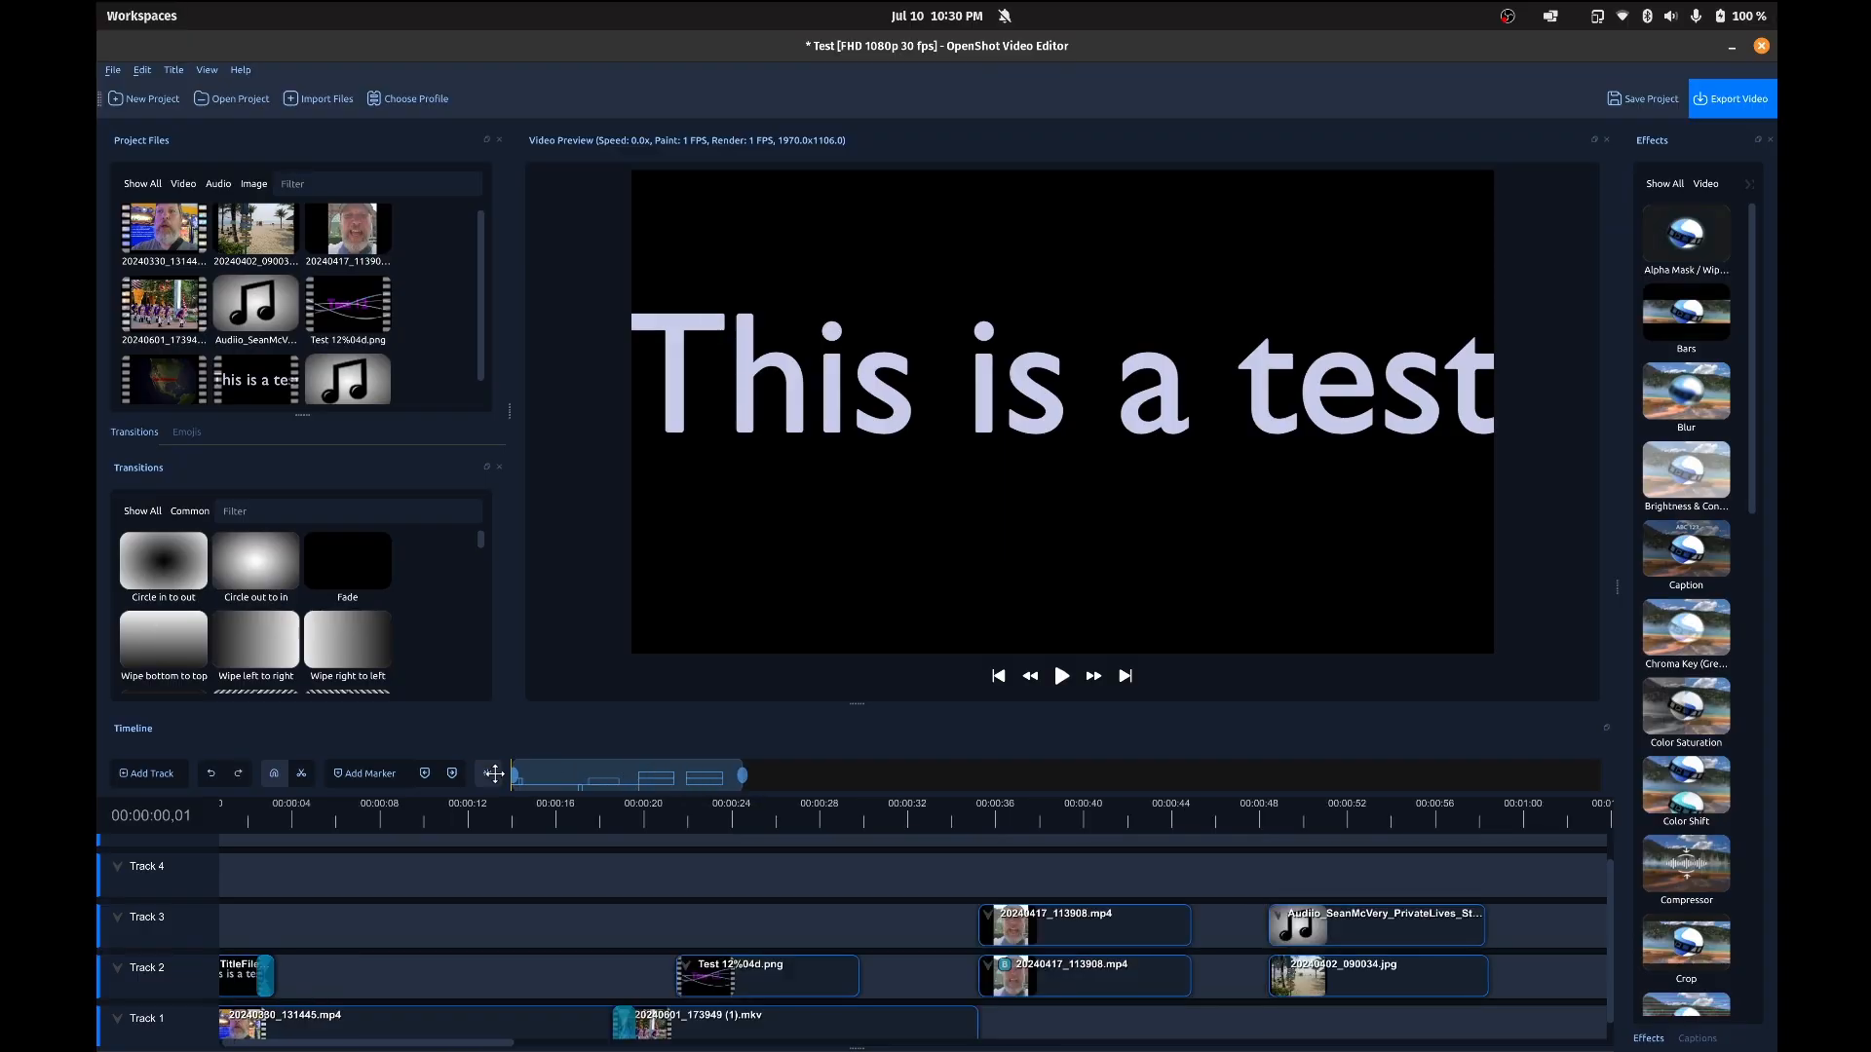
Step: Add a timeline marker at 00:00:12,30 and move the playhead back to the beginning
click(489, 815)
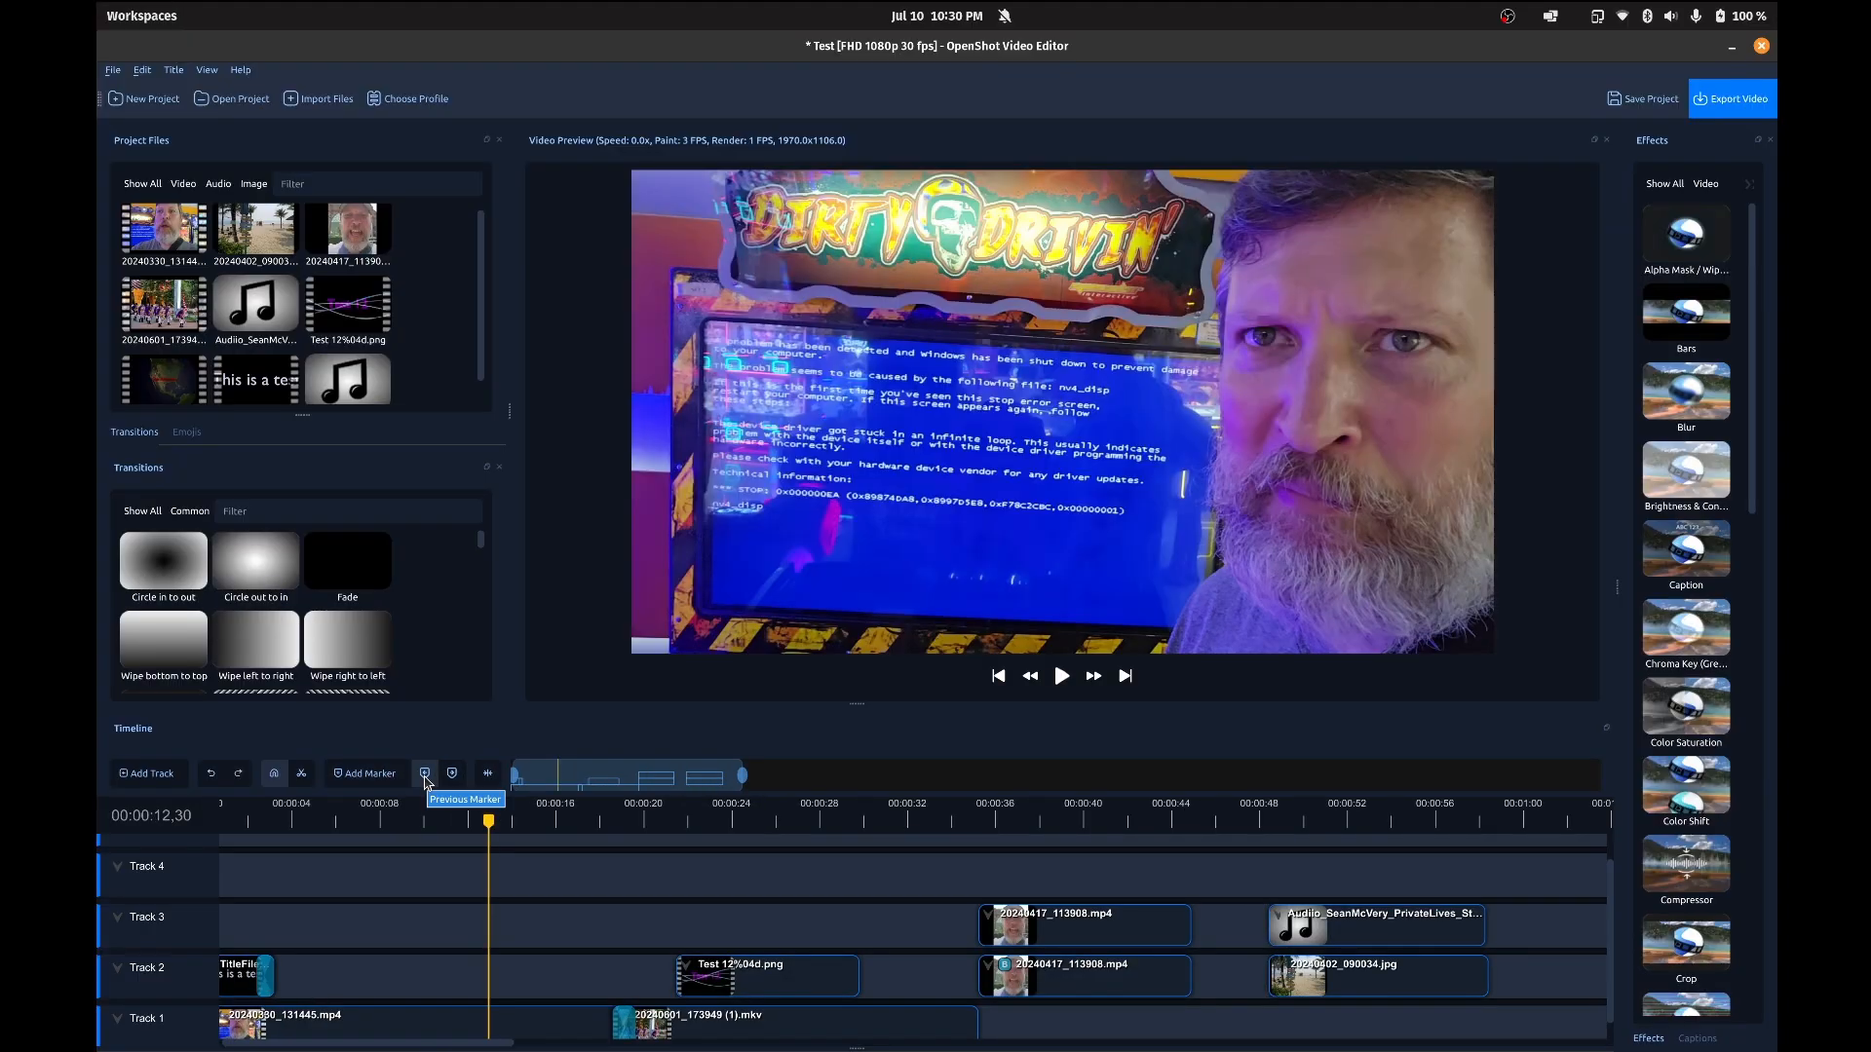
click(368, 773)
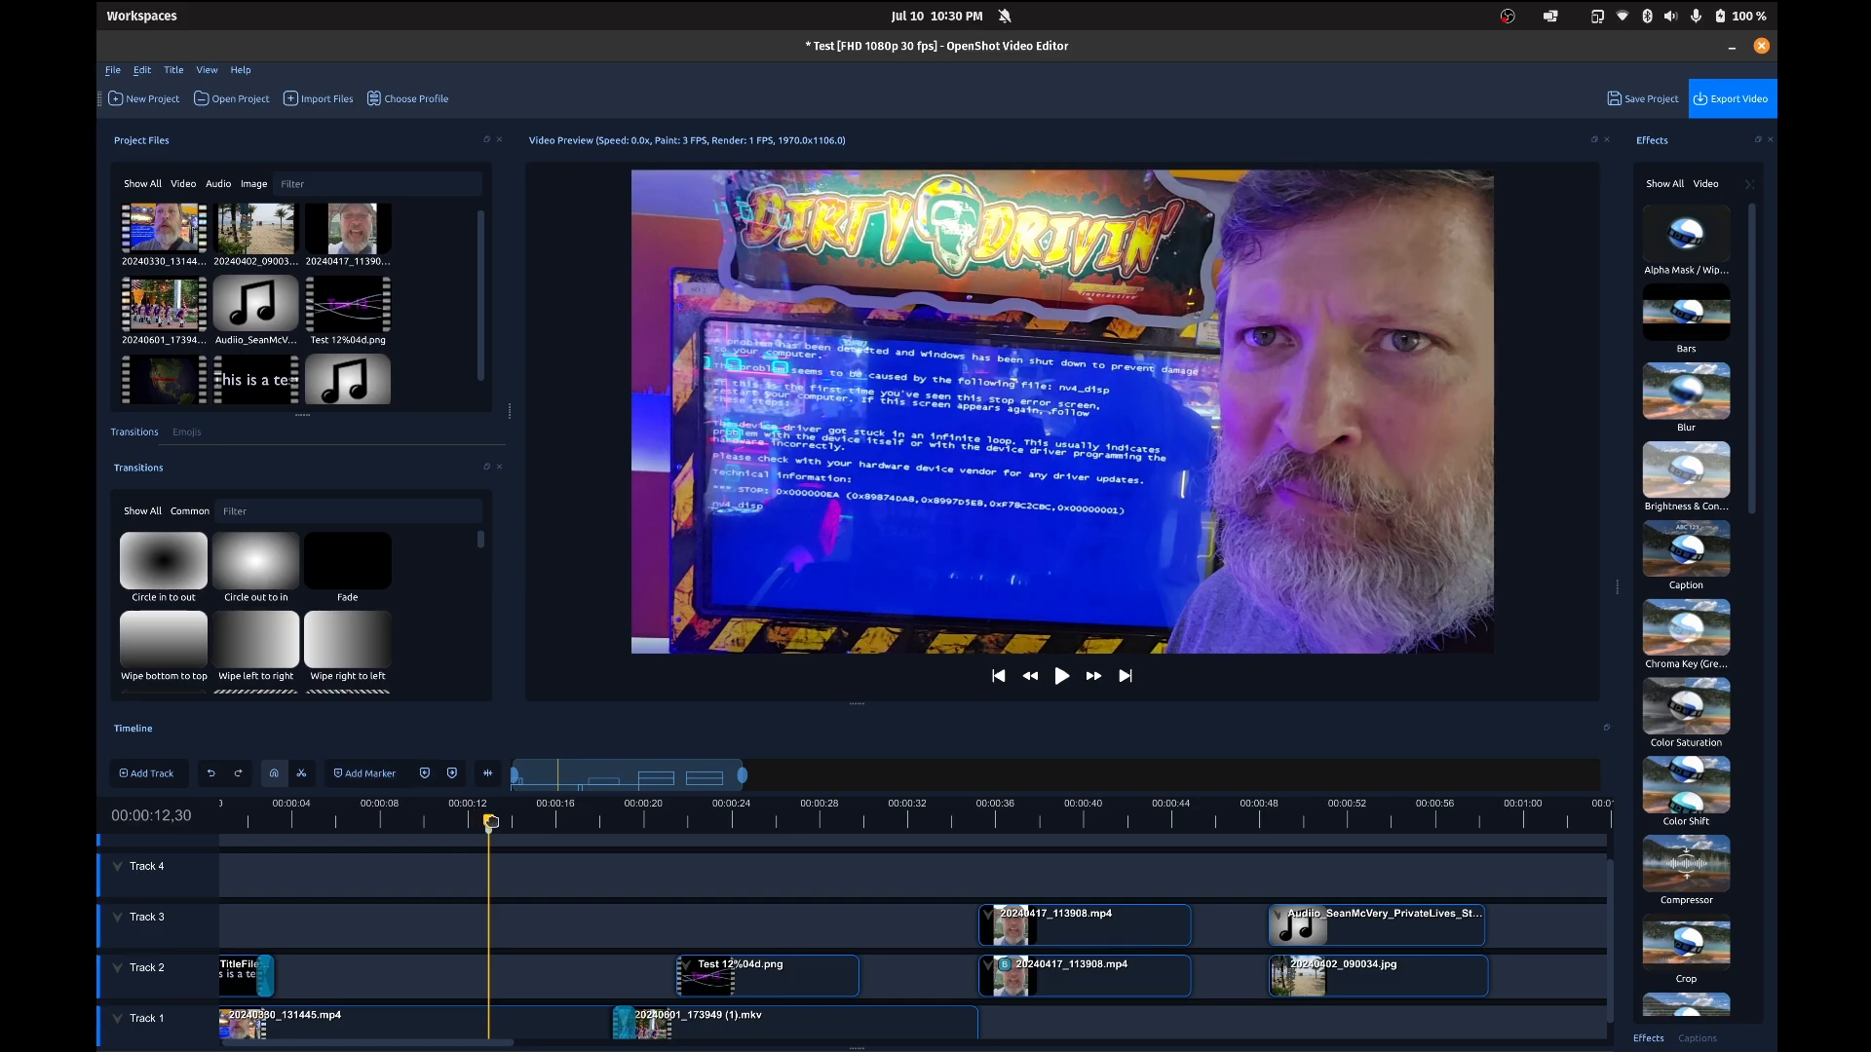
mouse_move(489, 821)
mouse_down()
mouse_move(181, 815)
mouse_move(210, 822)
mouse_up()
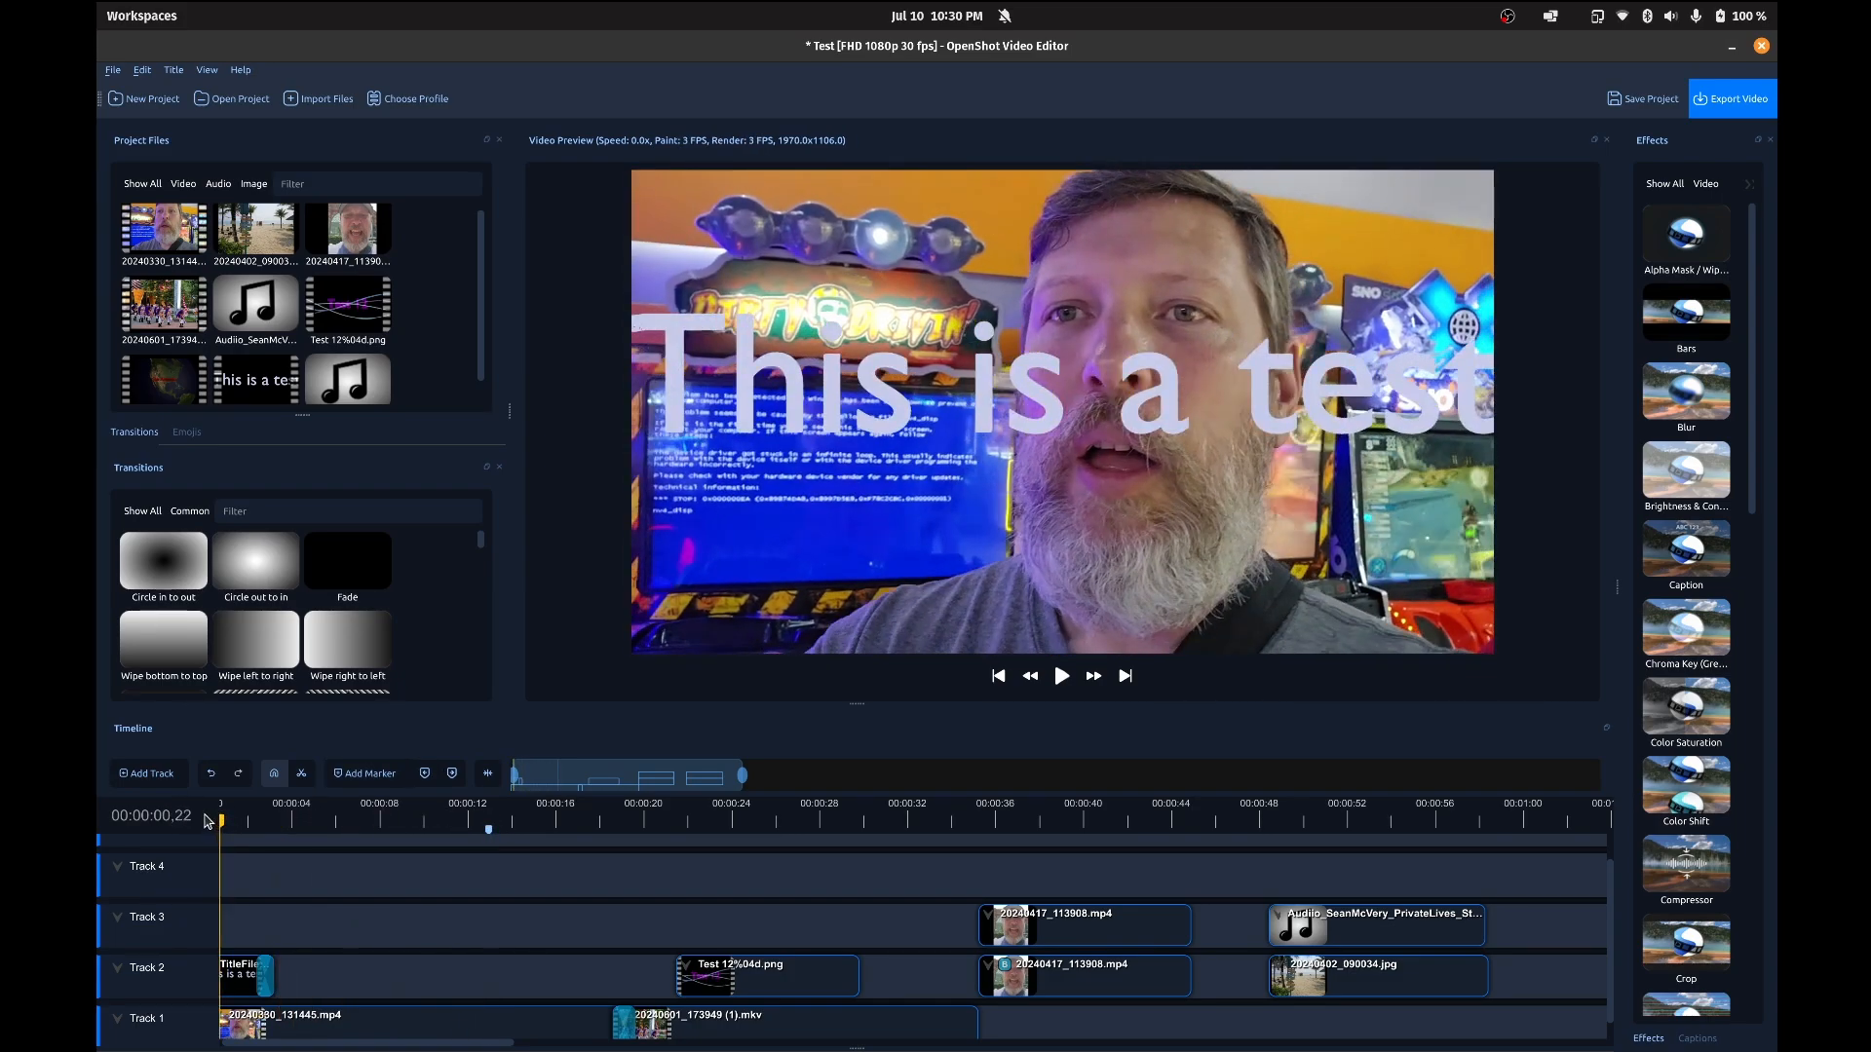
Step: Open the Animated Titles dialog, look over the templates and choose Blinds (Two Titles)
scroll(357, 924, down, 1)
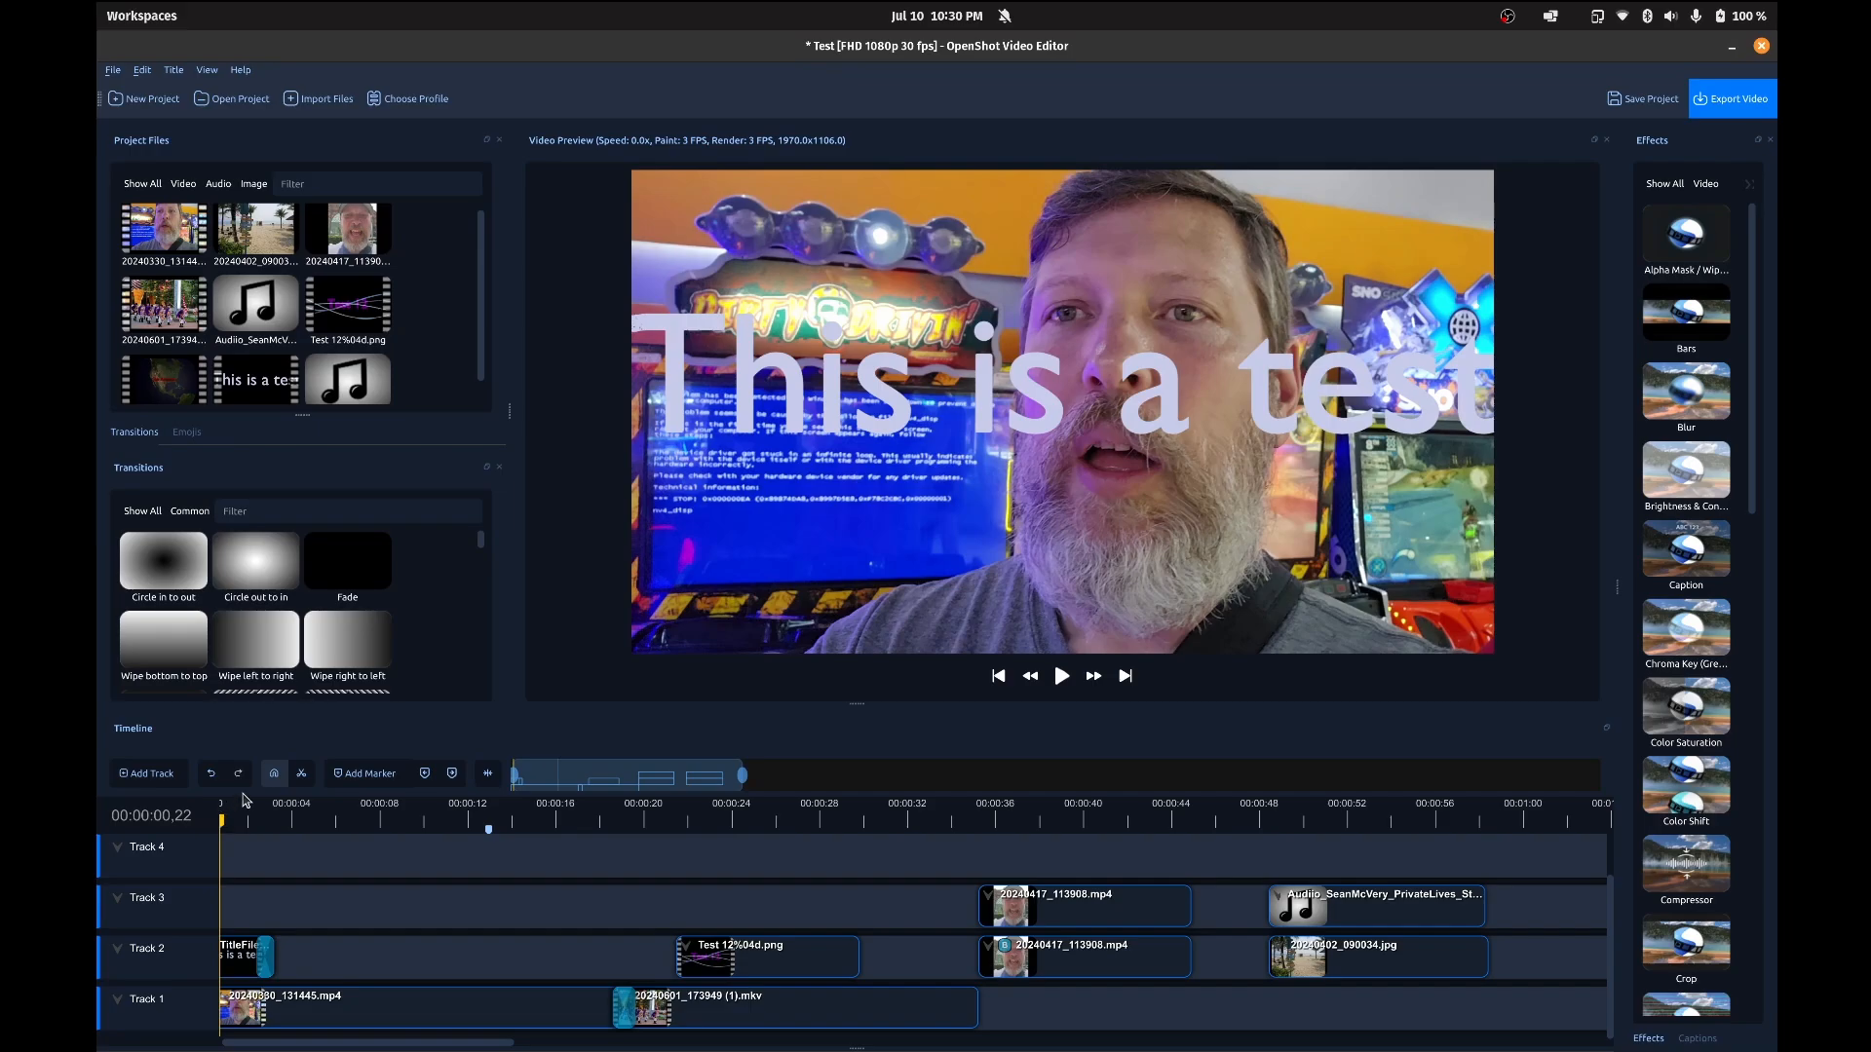
click(207, 70)
mouse_move(180, 74)
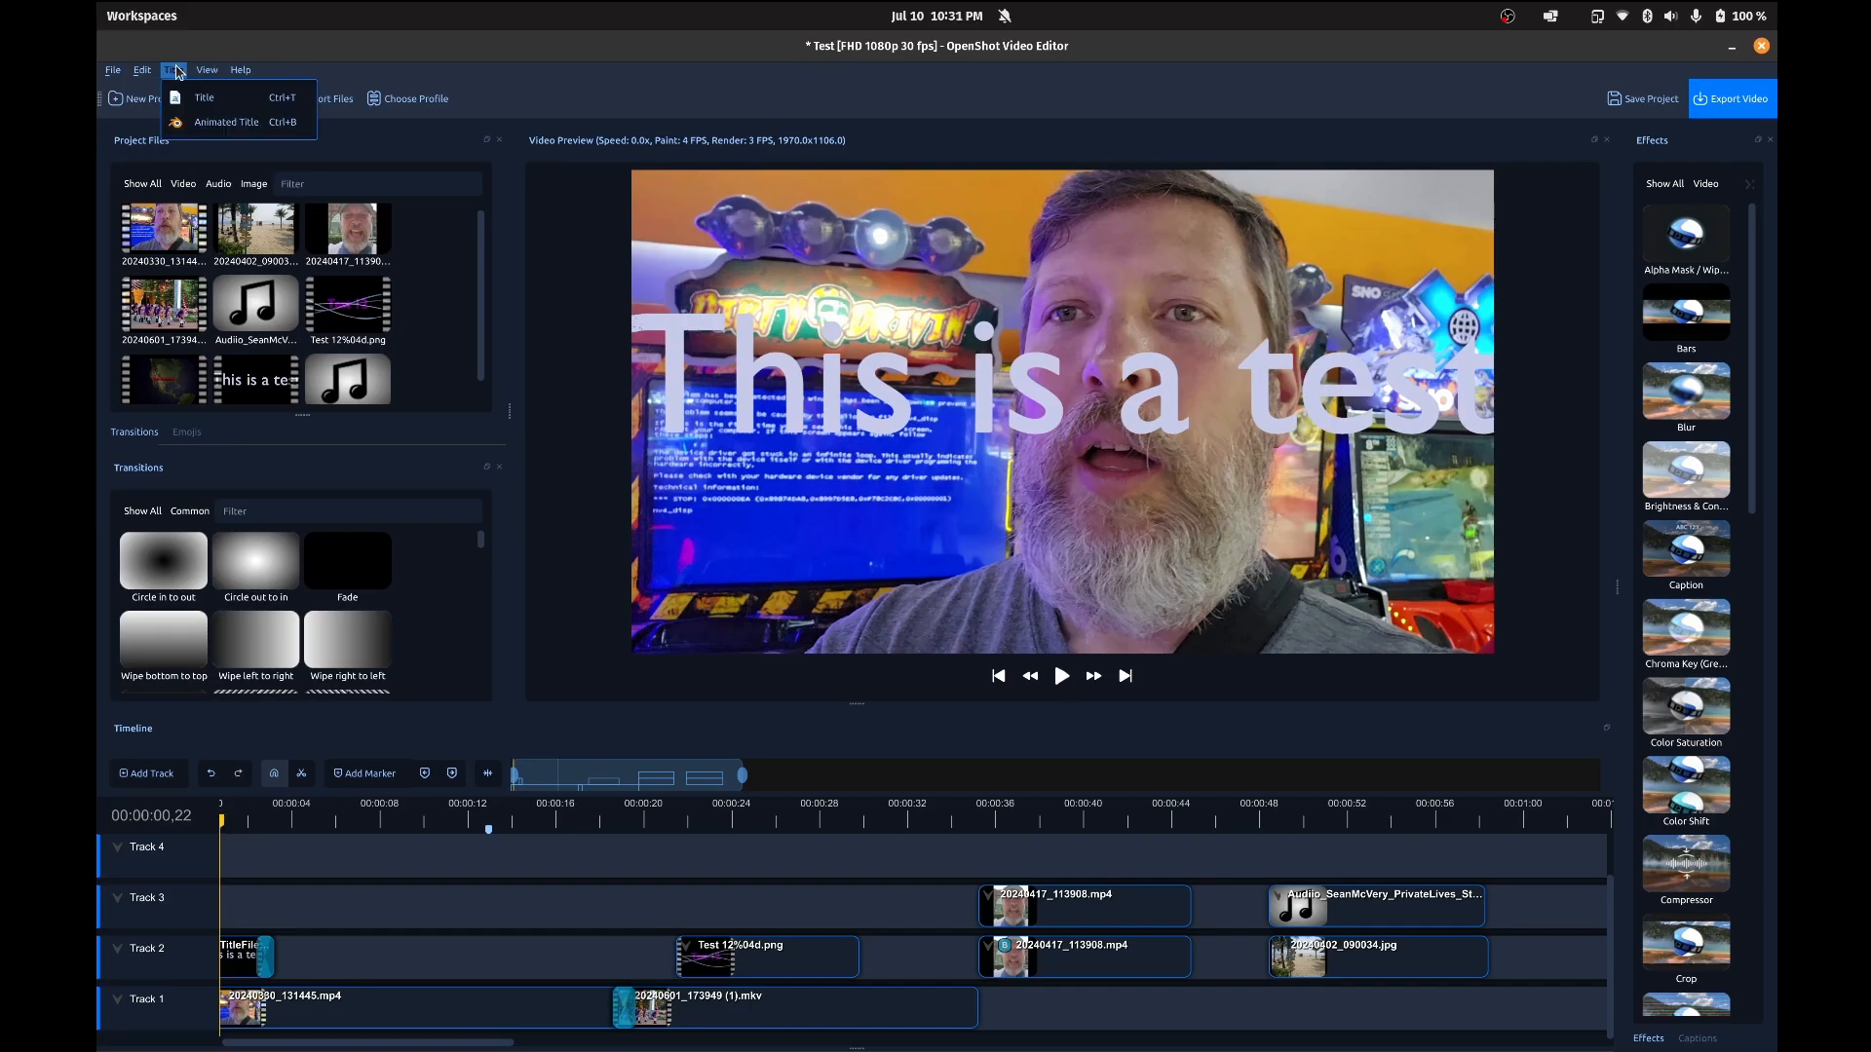
click(226, 122)
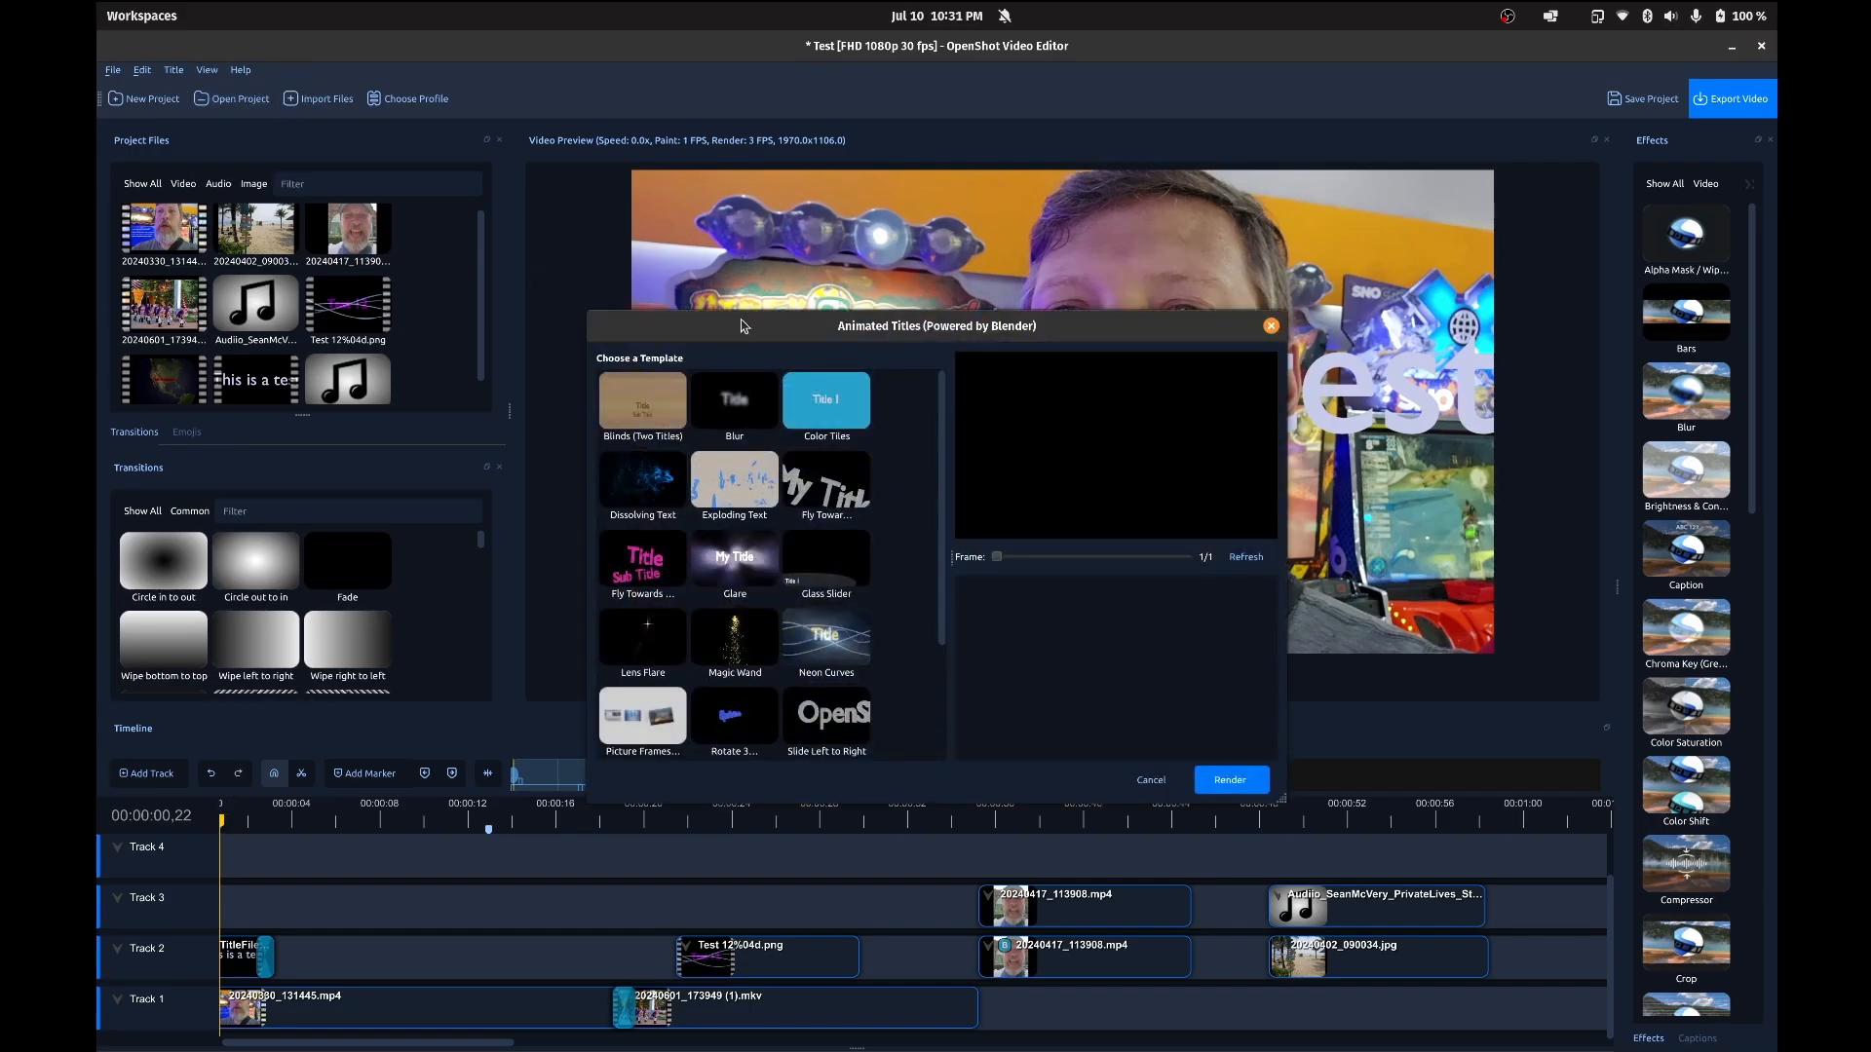
drag(745, 327, 643, 251)
scroll(639, 348, down, 2)
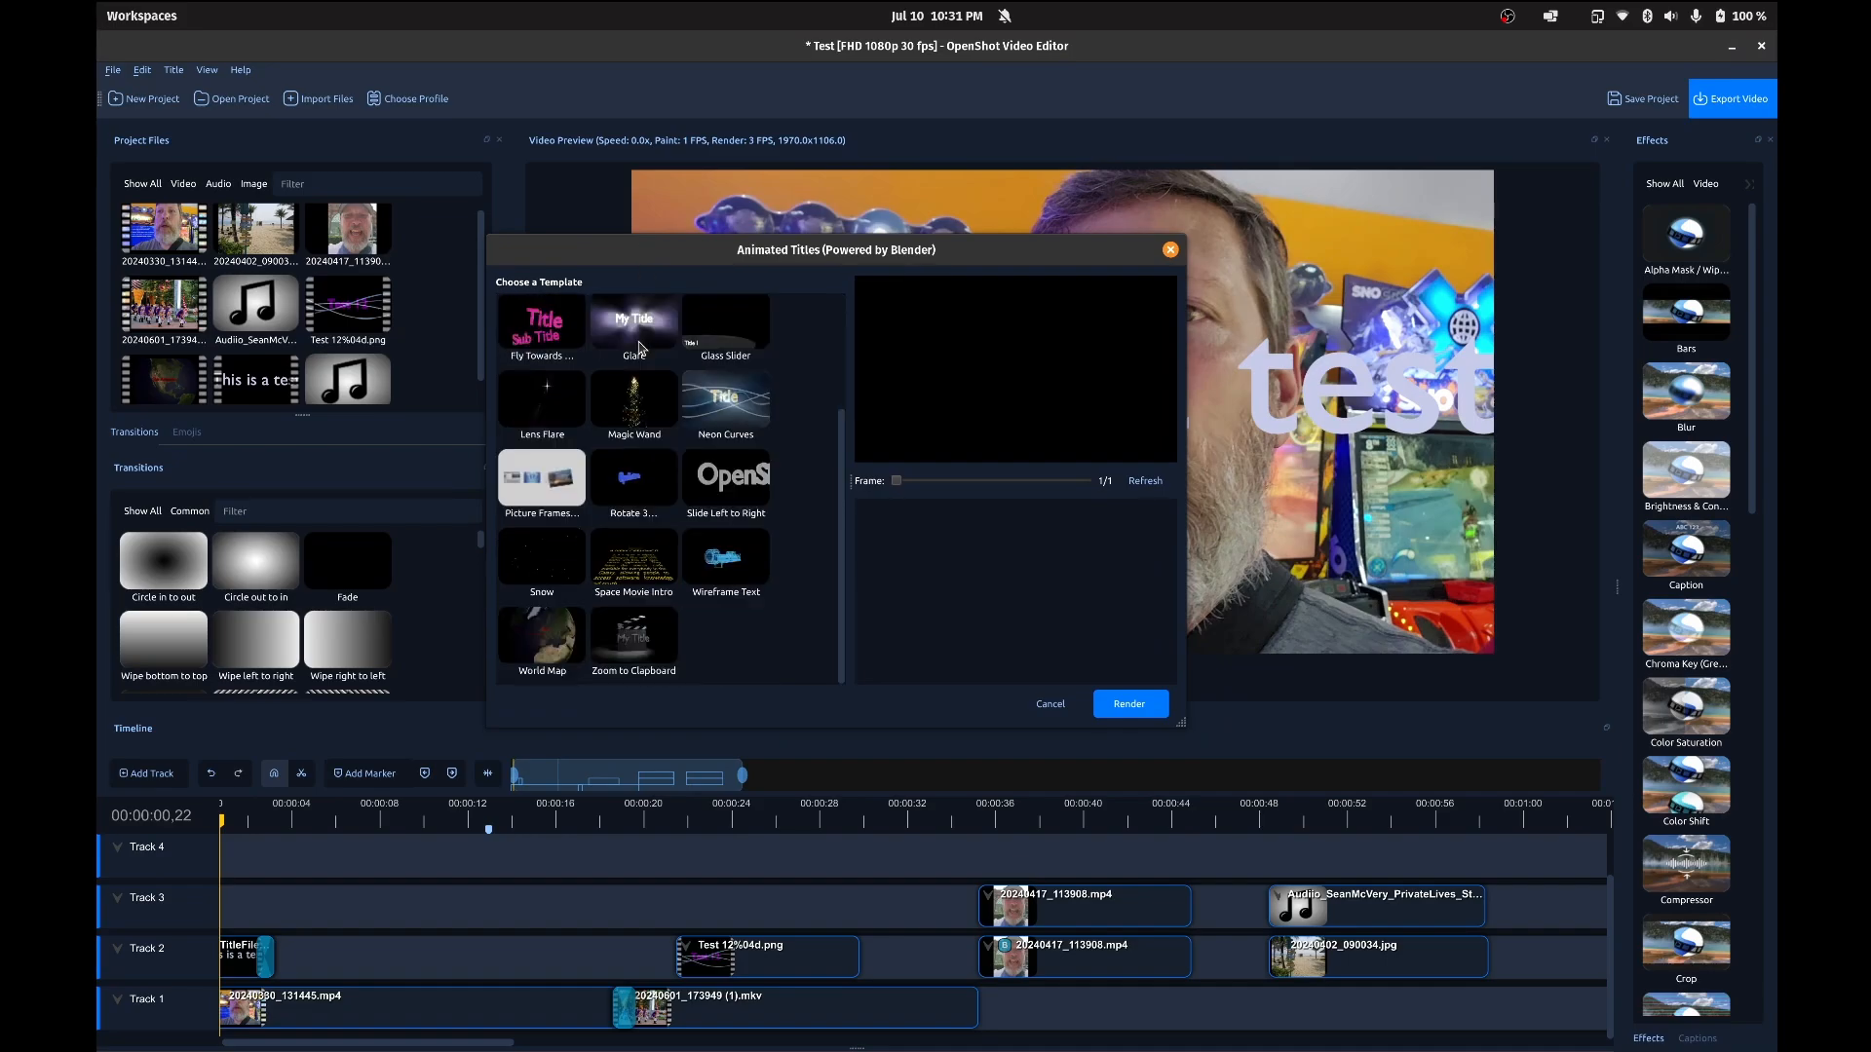
scroll(639, 347, up, 2)
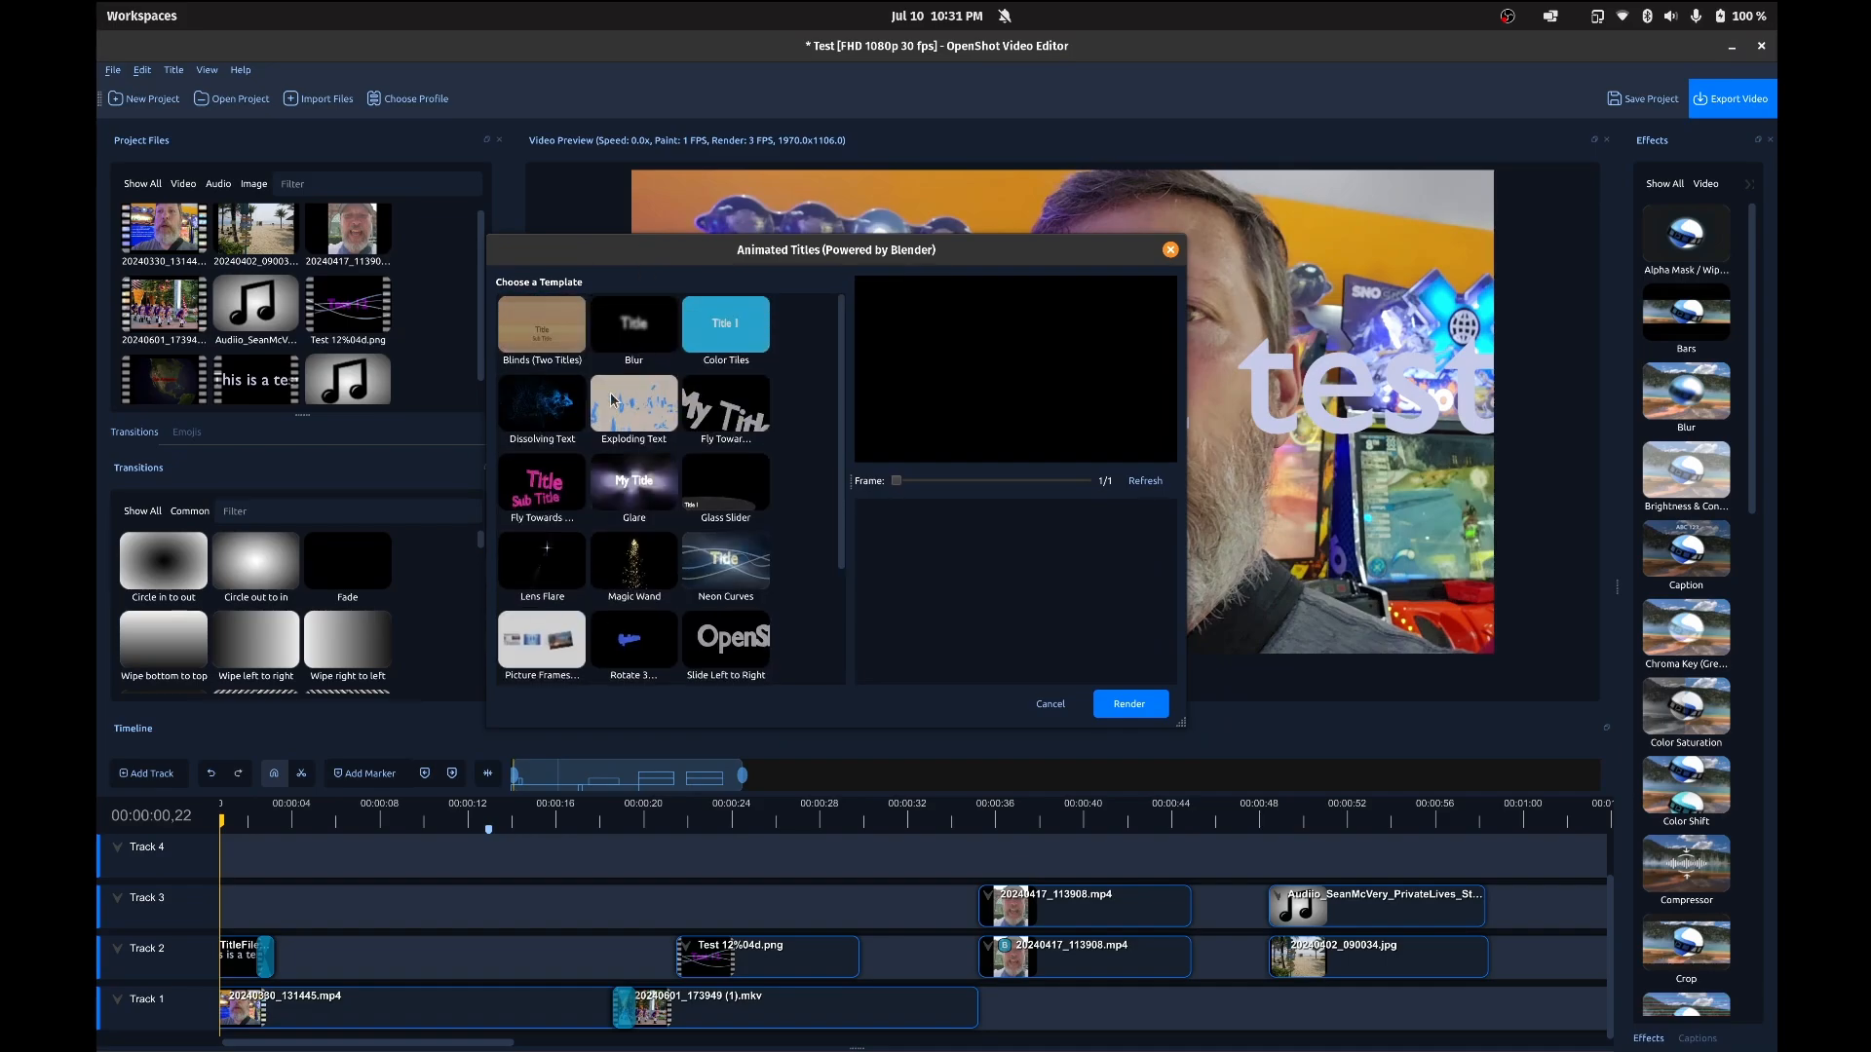
click(559, 345)
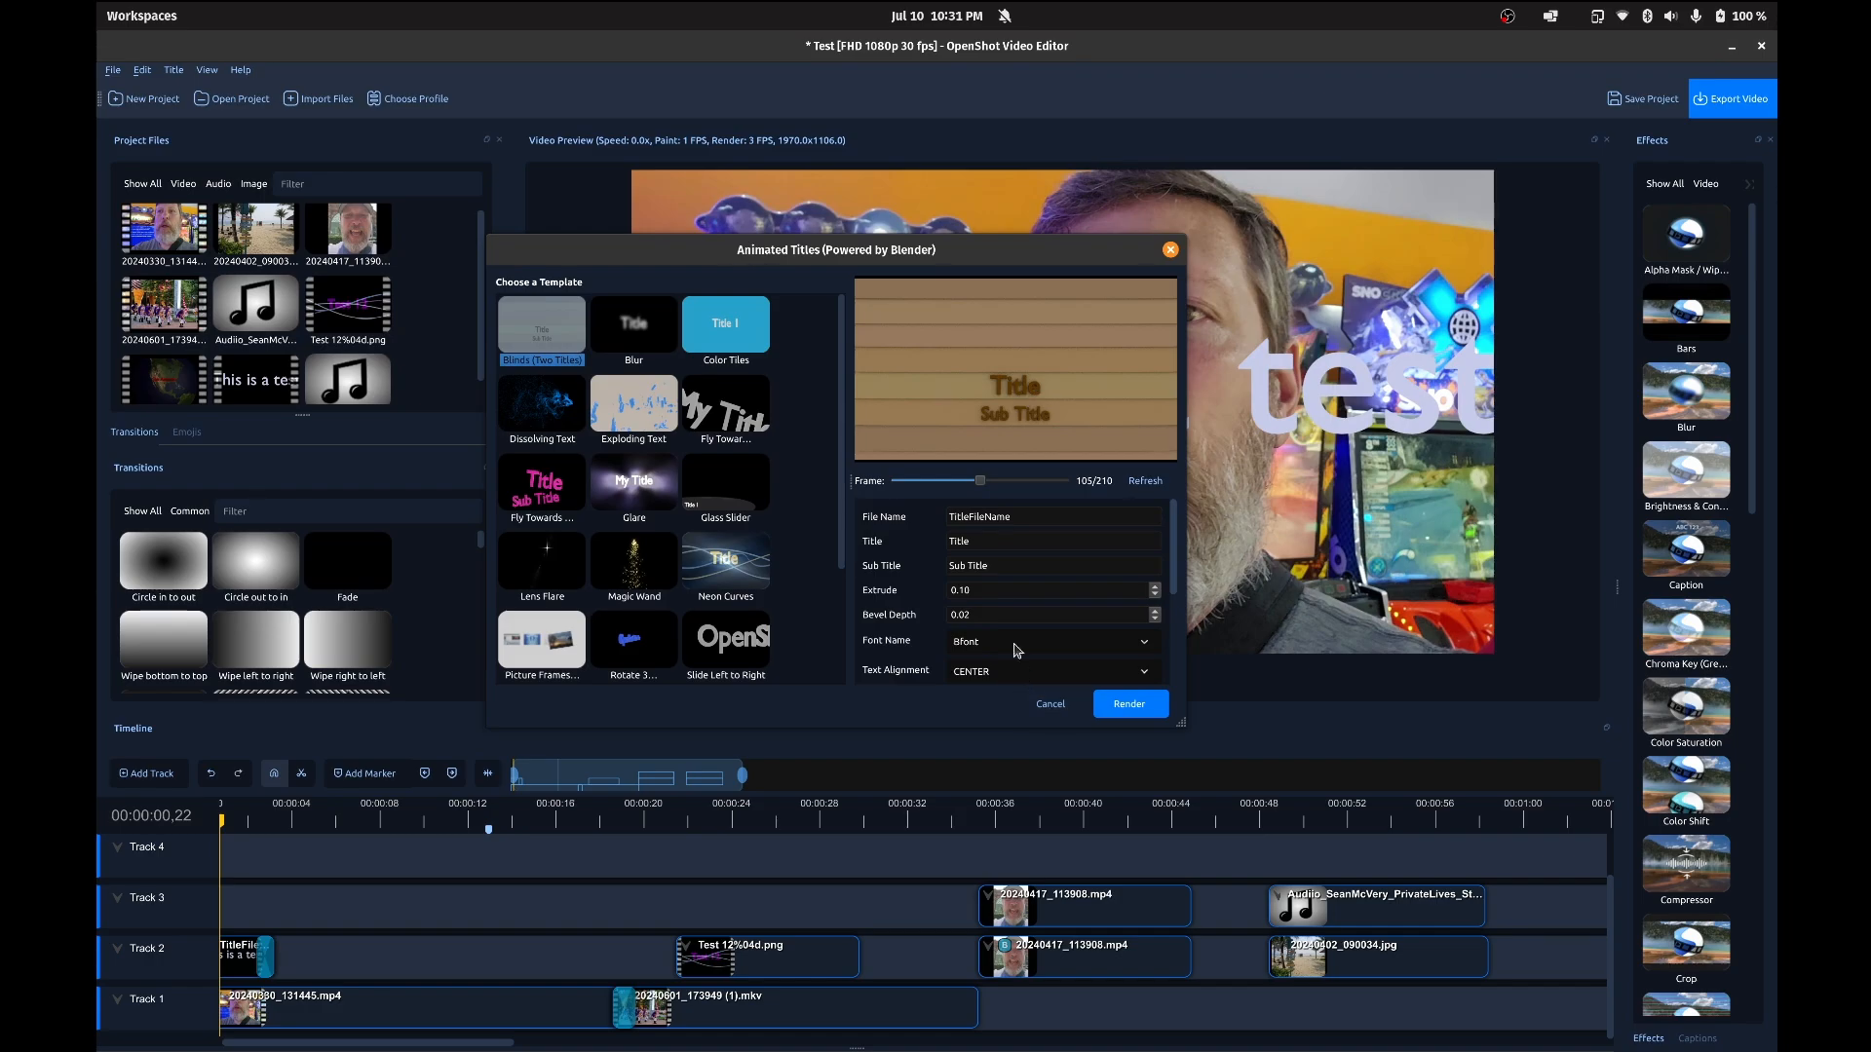
Step: Preview frame 166, set Title to "Sup", Sub Title to "Sup Dude" and Extrude to 0.12, and render the animated title
drag(984, 483, 1037, 482)
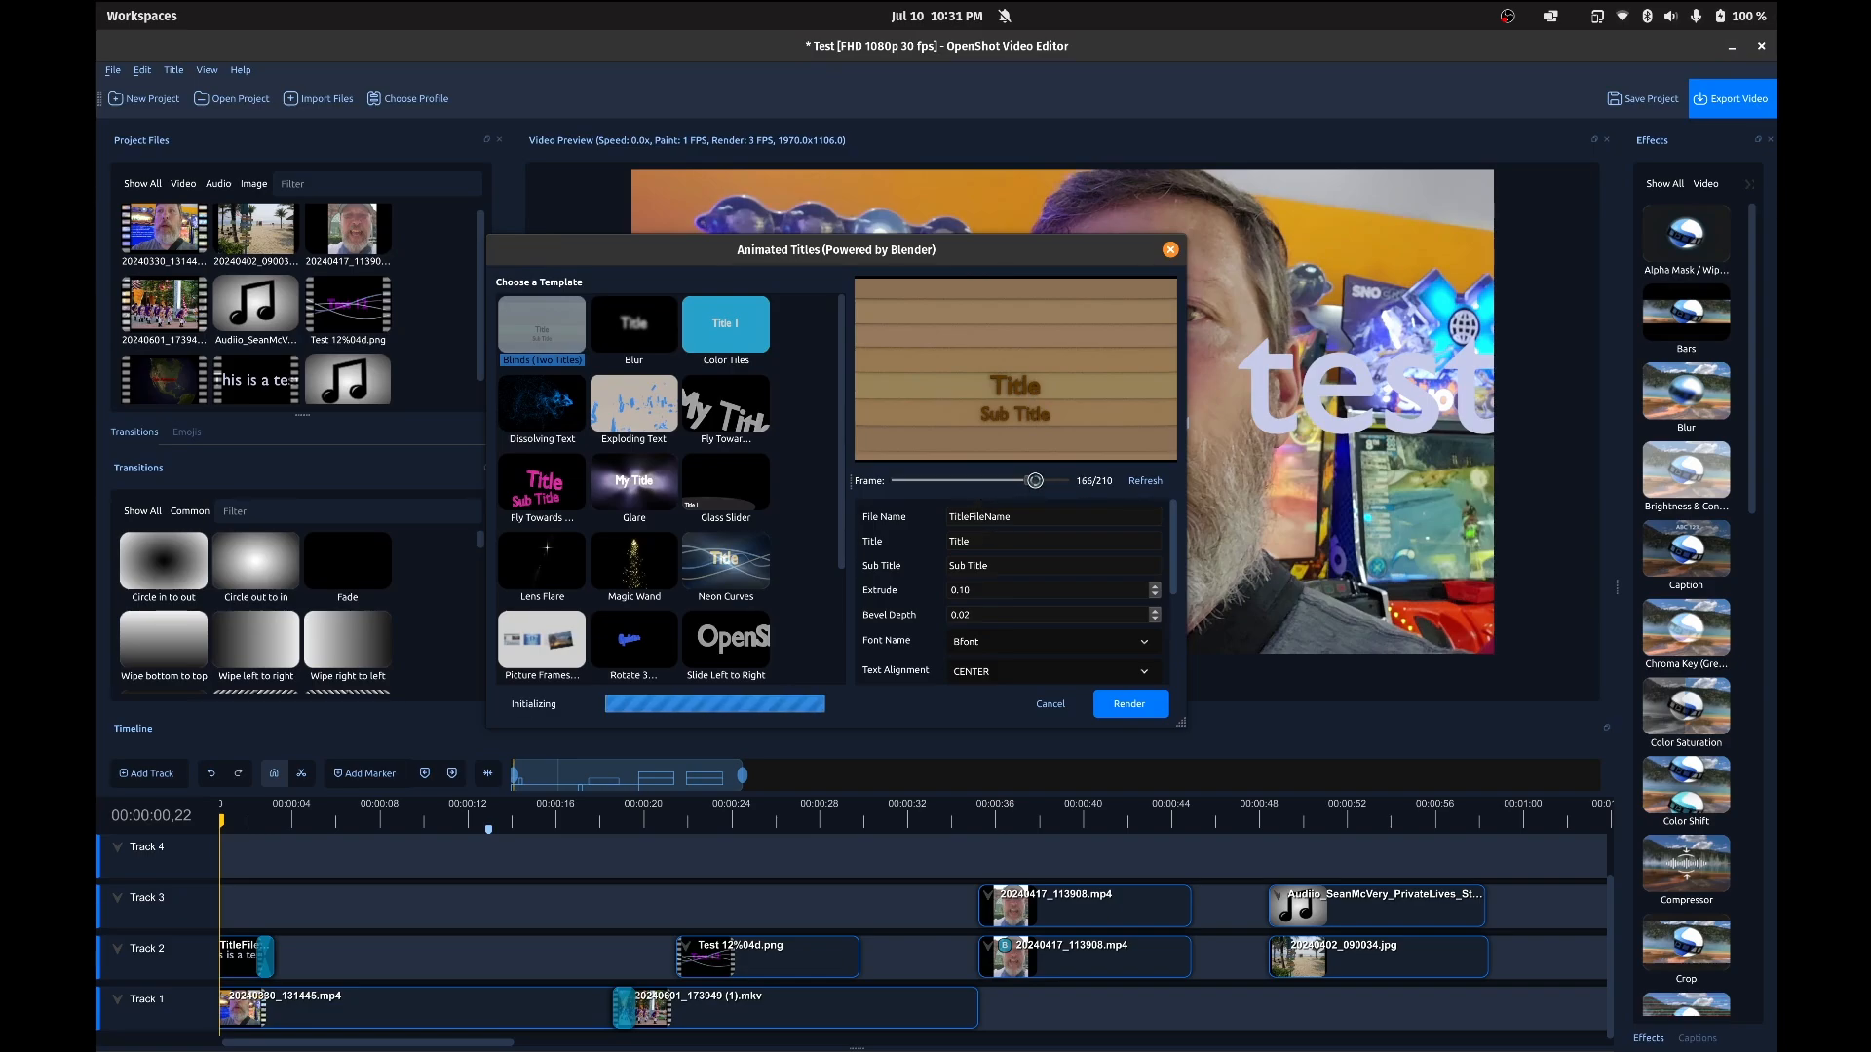
double_click(986, 541)
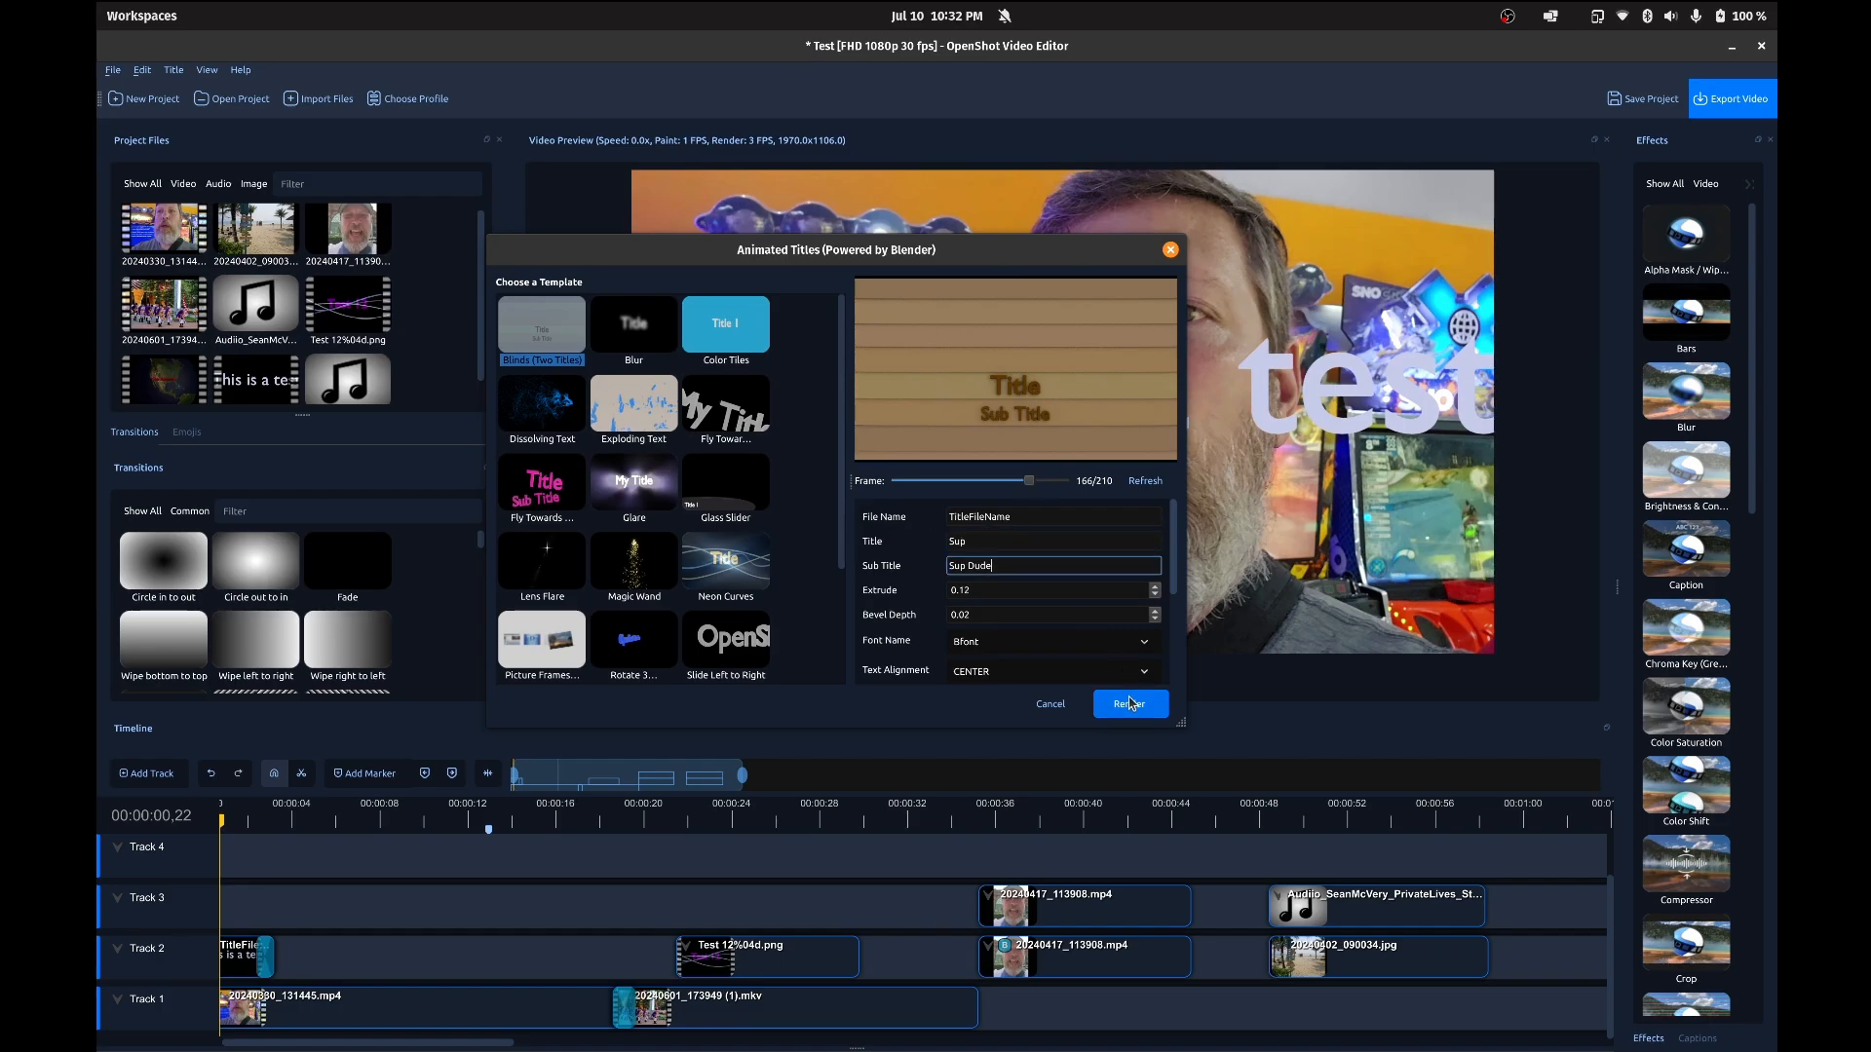
click(1133, 704)
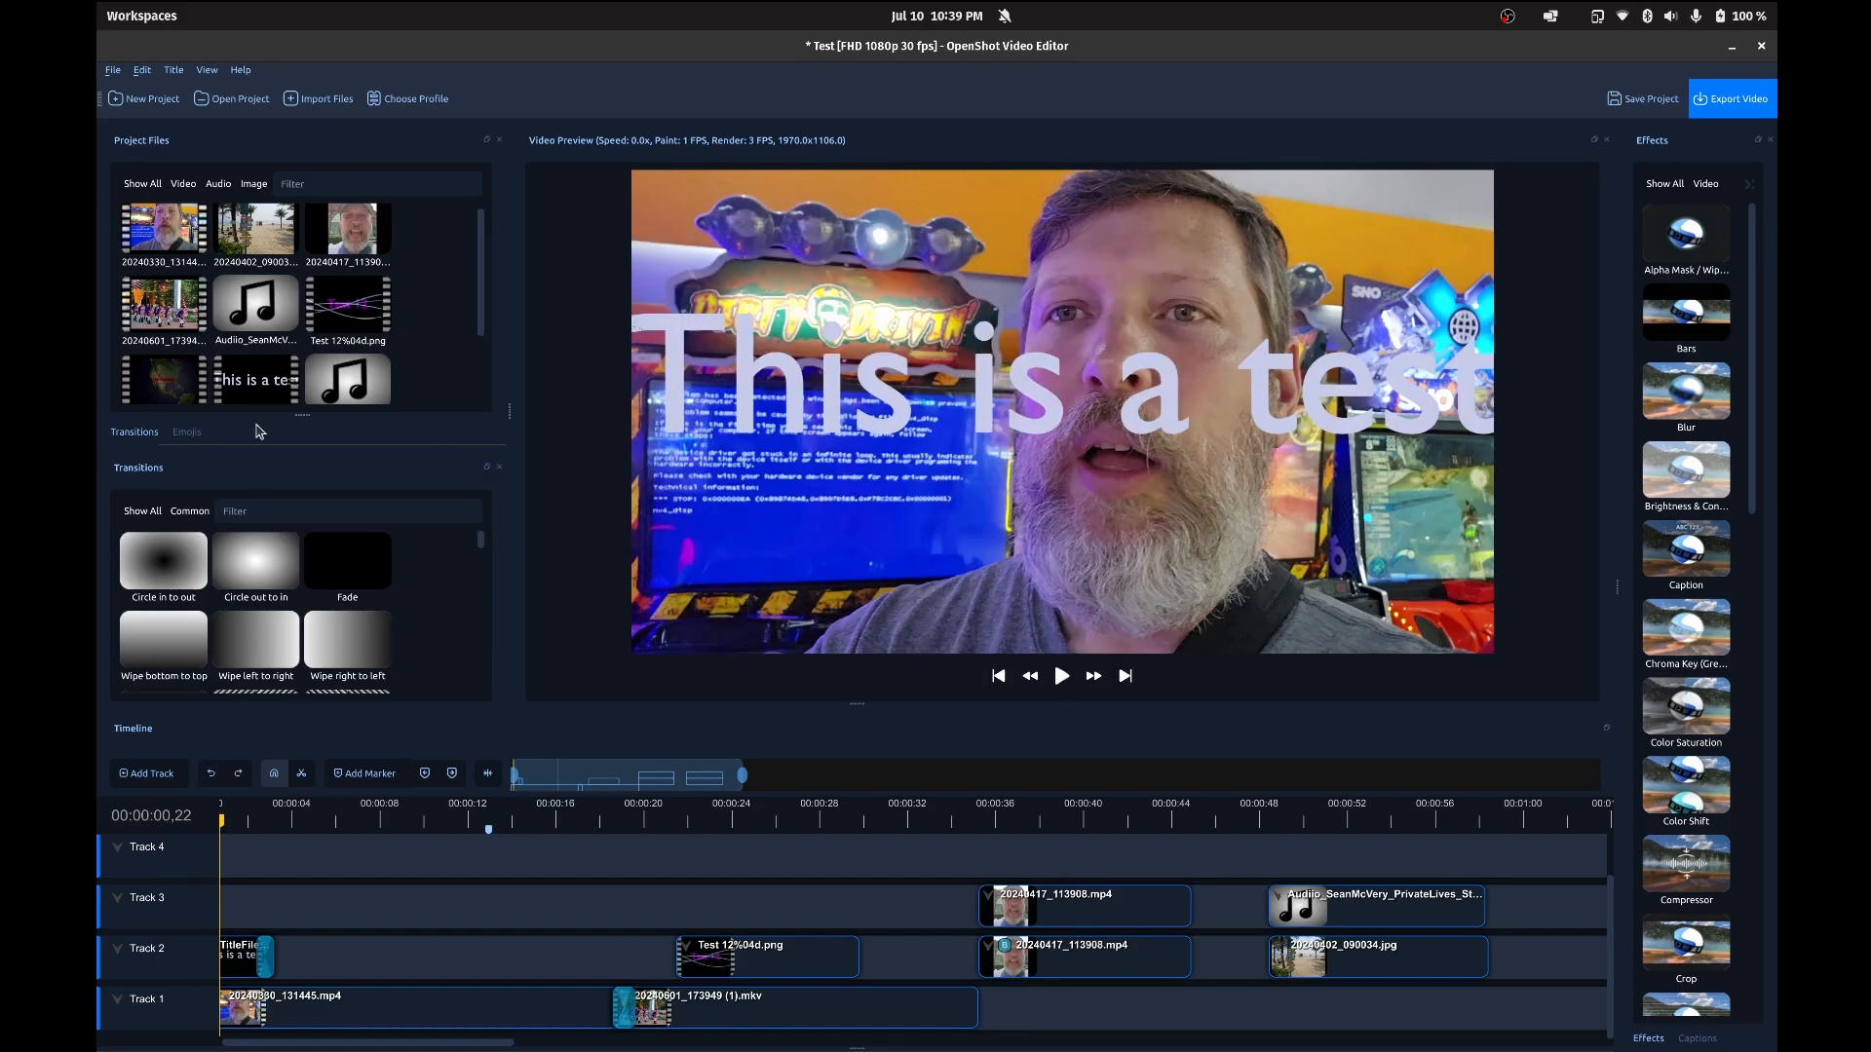
Step: Add the first TitleFileName animation to Track 2 at about 7 seconds and play the timeline from the beginning to 00:00:21,03
scroll(239, 307, down, 1)
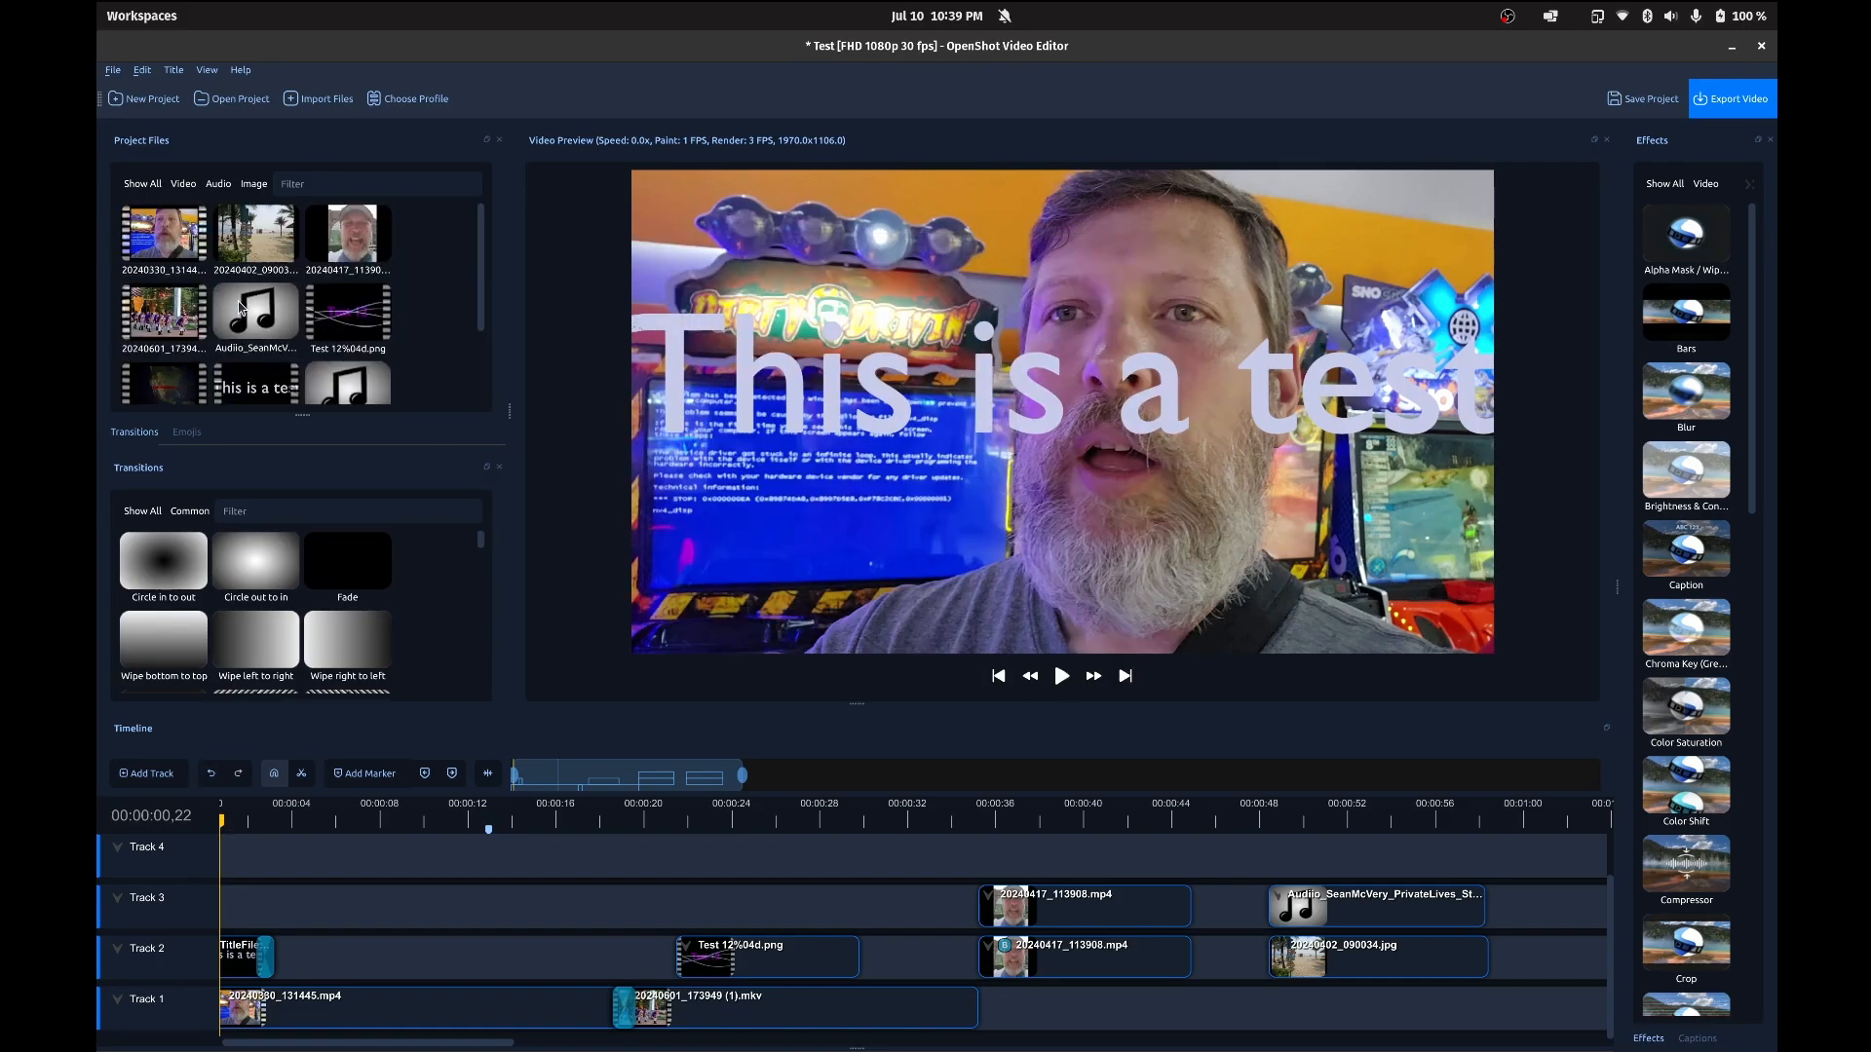
drag(153, 281, 403, 952)
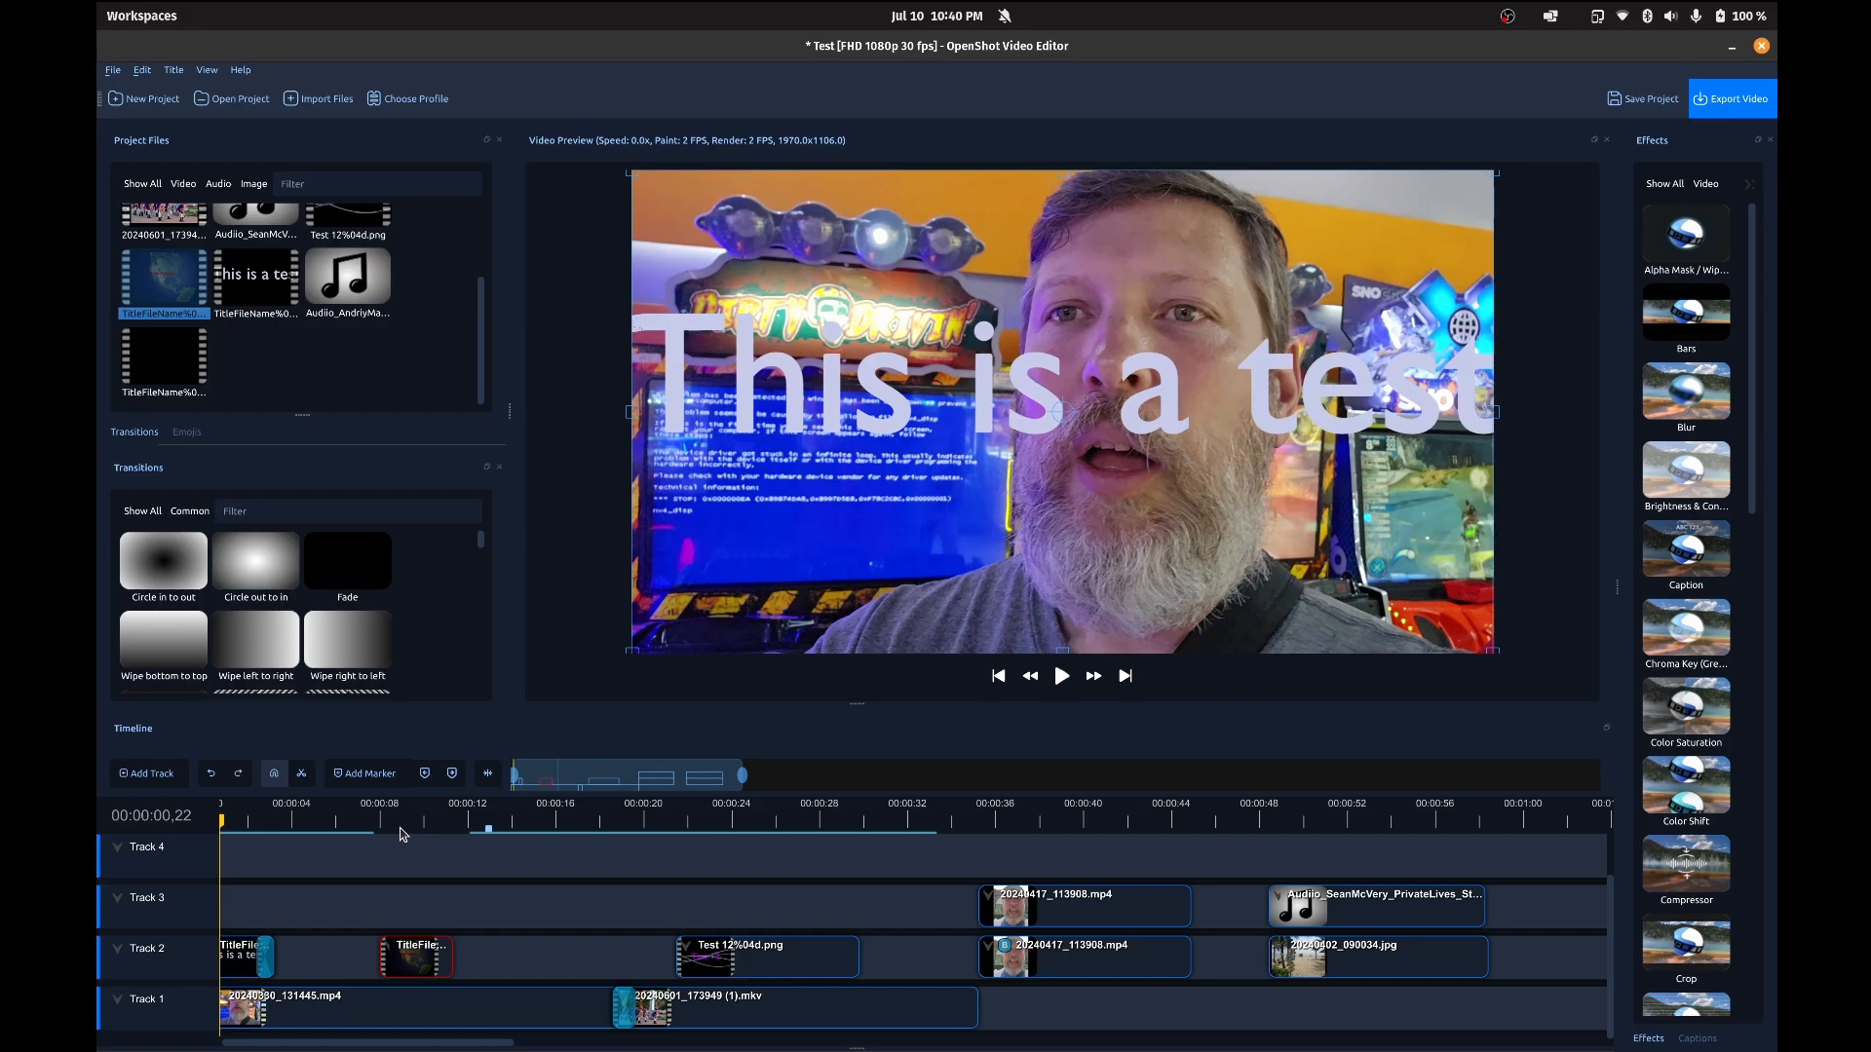
key(space)
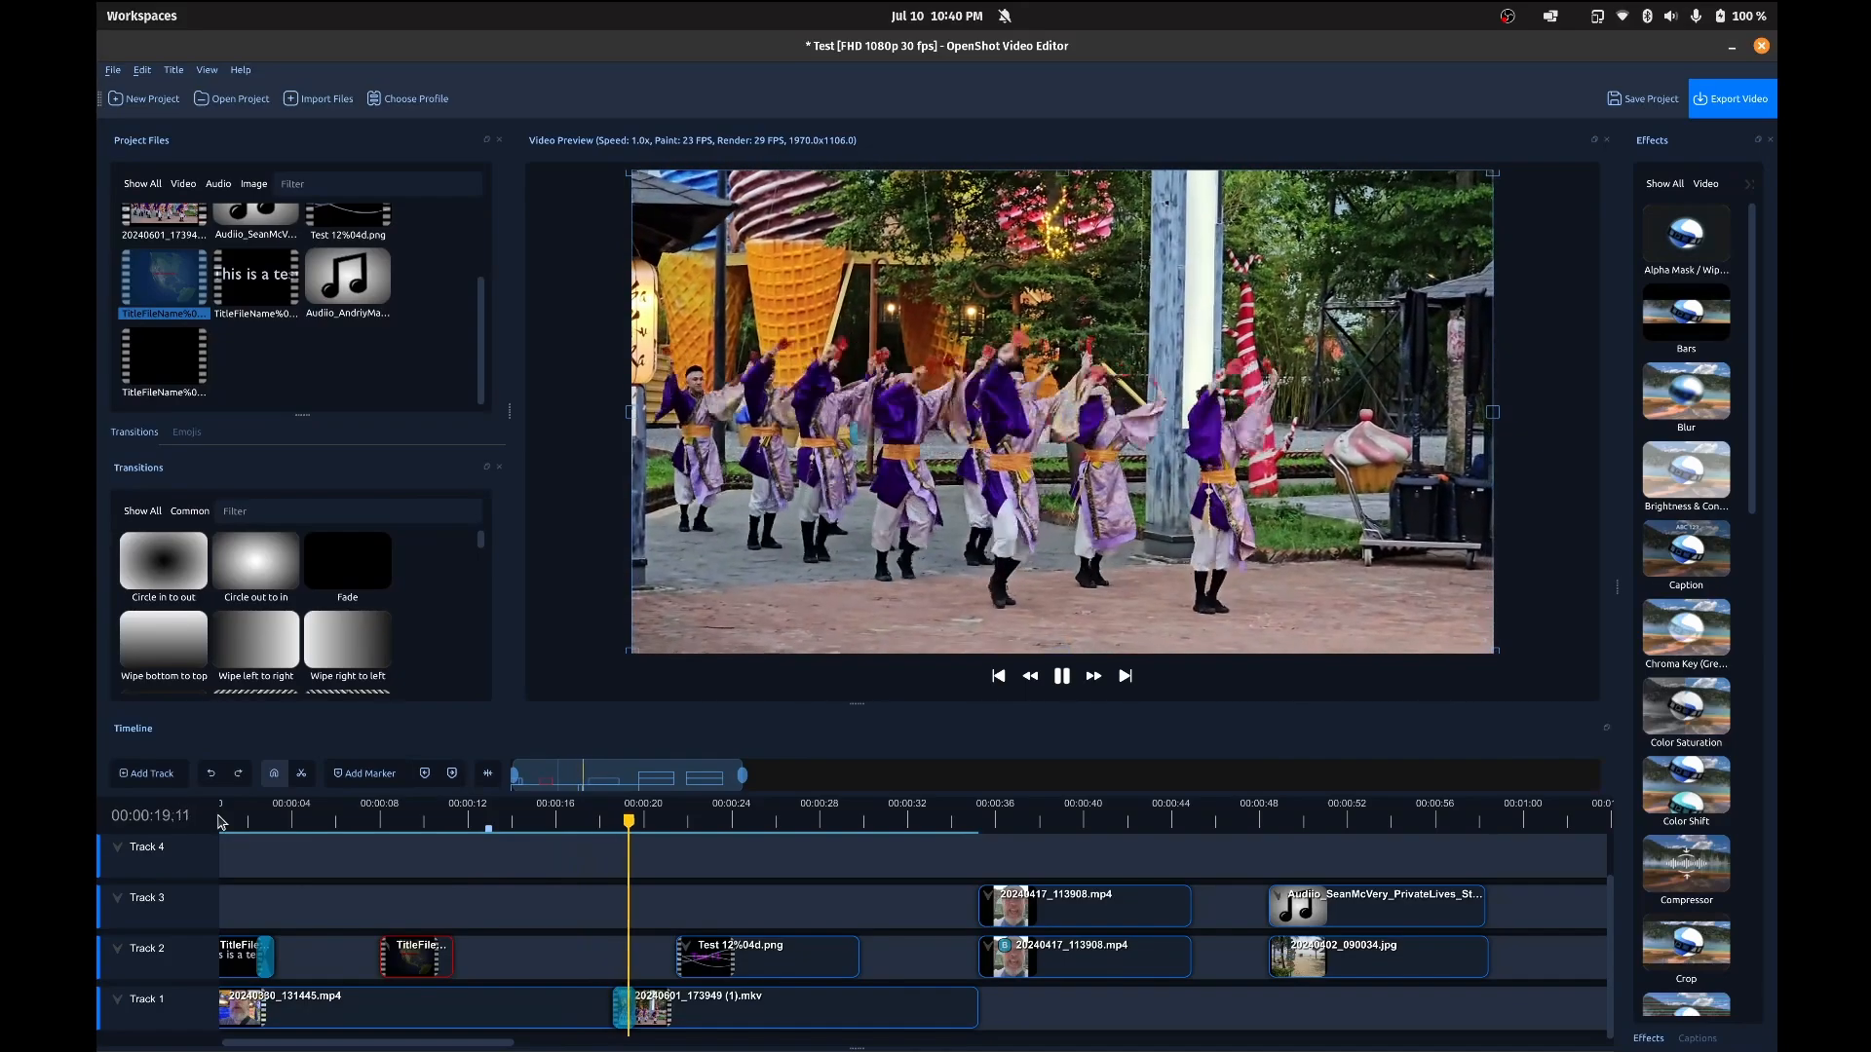
key(space)
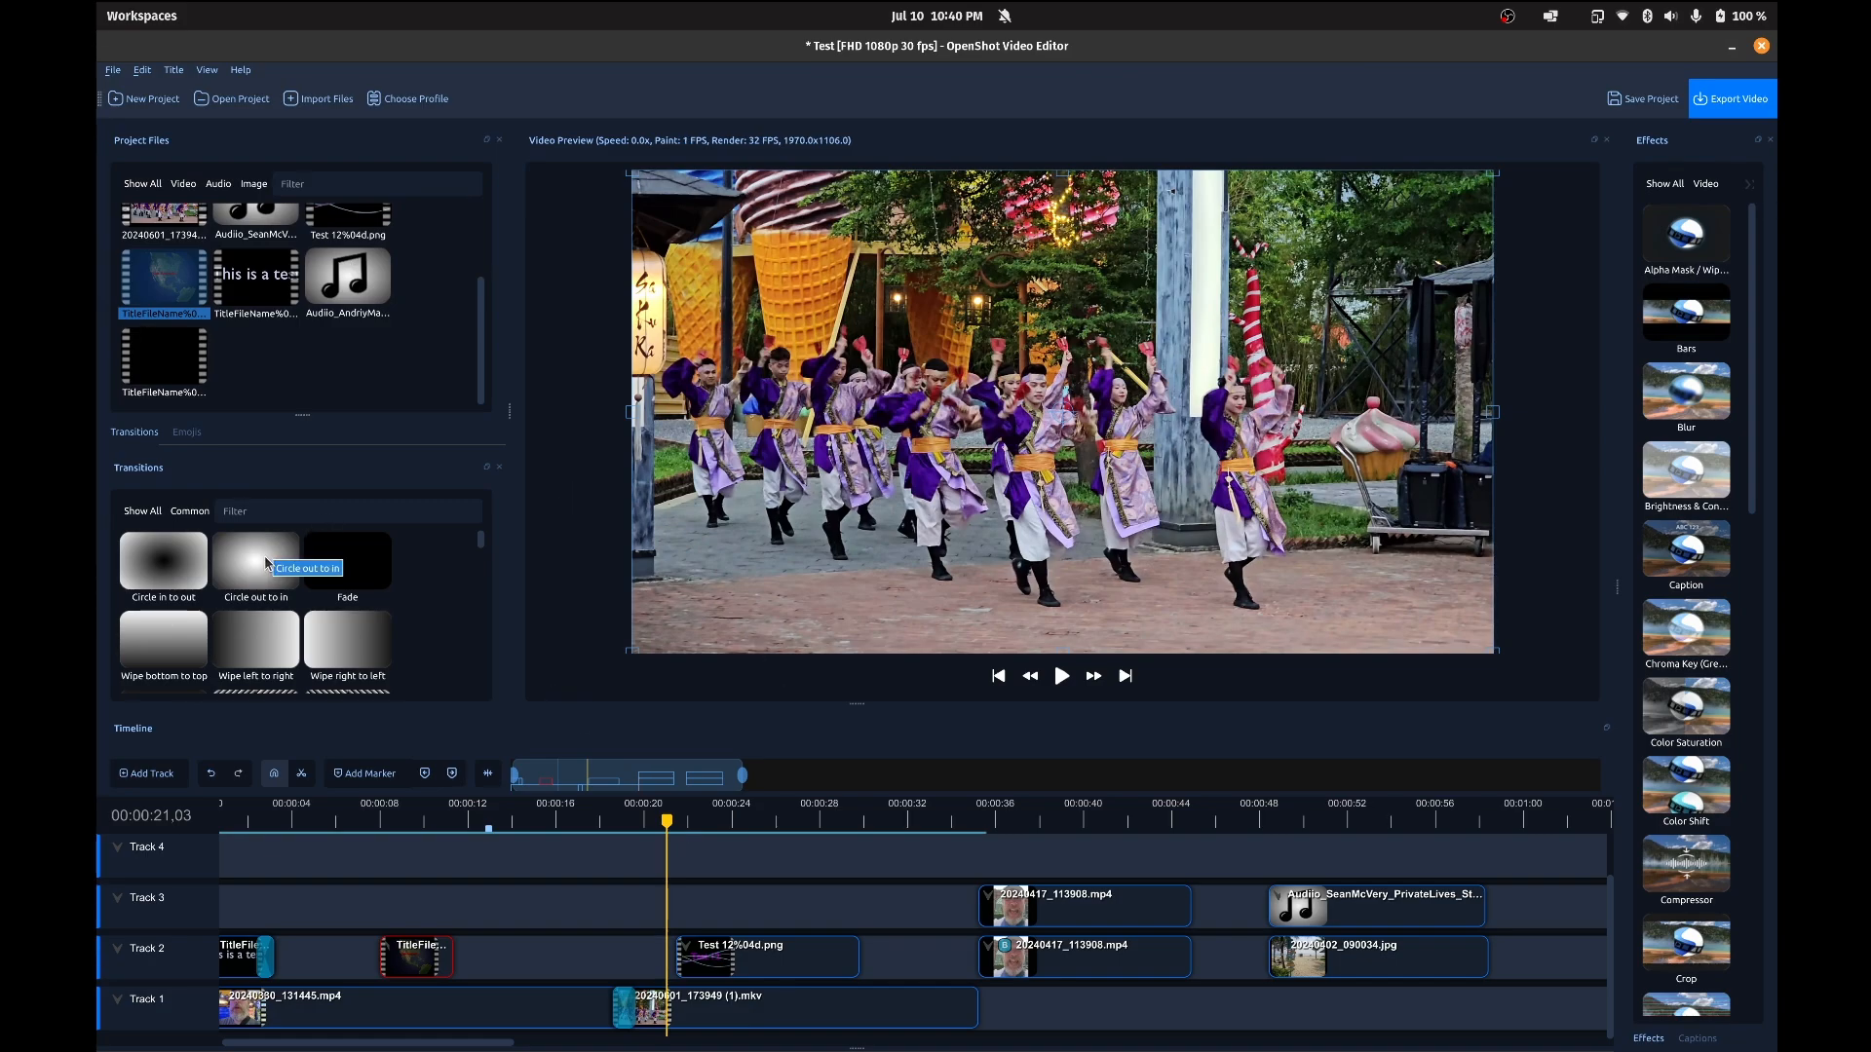
Step: Place a Circle out to in transition over the end of the Test 12%04d.png clip on Track 2 and save the project
drag(267, 567, 762, 964)
drag(984, 965, 863, 957)
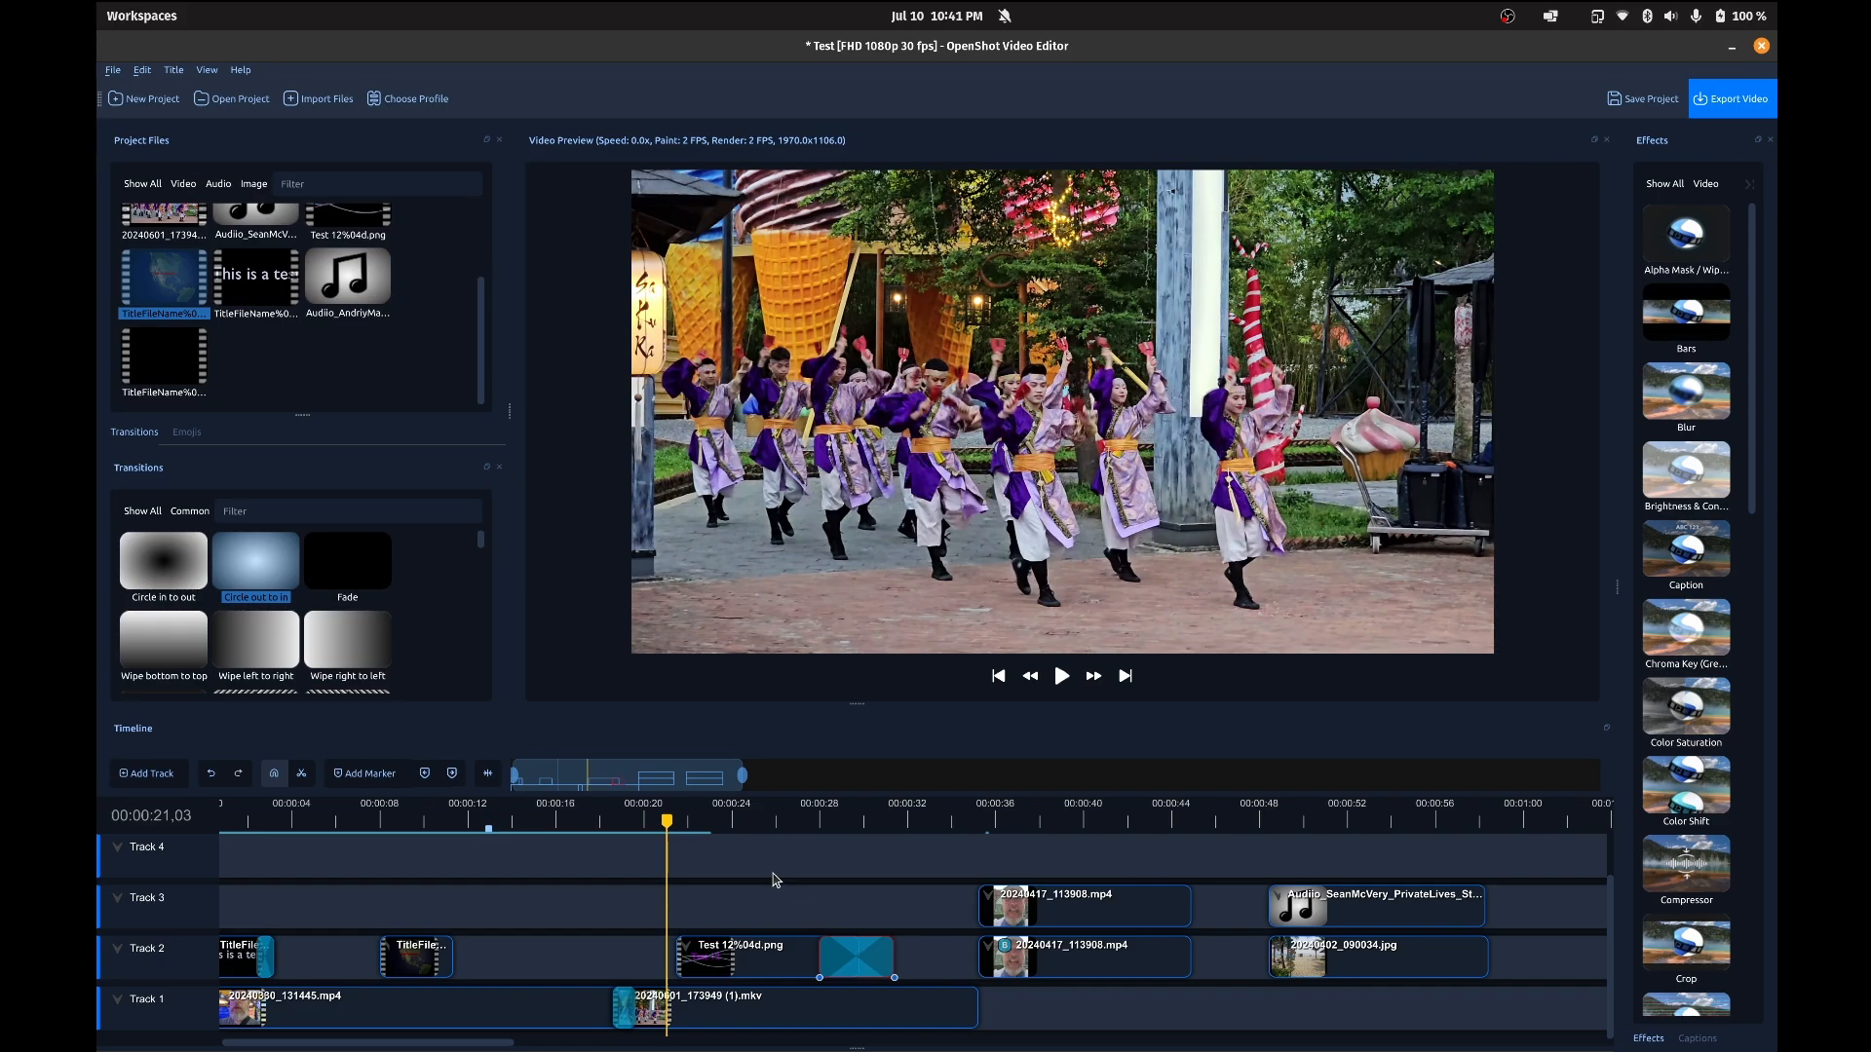
scroll(354, 339, up, 3)
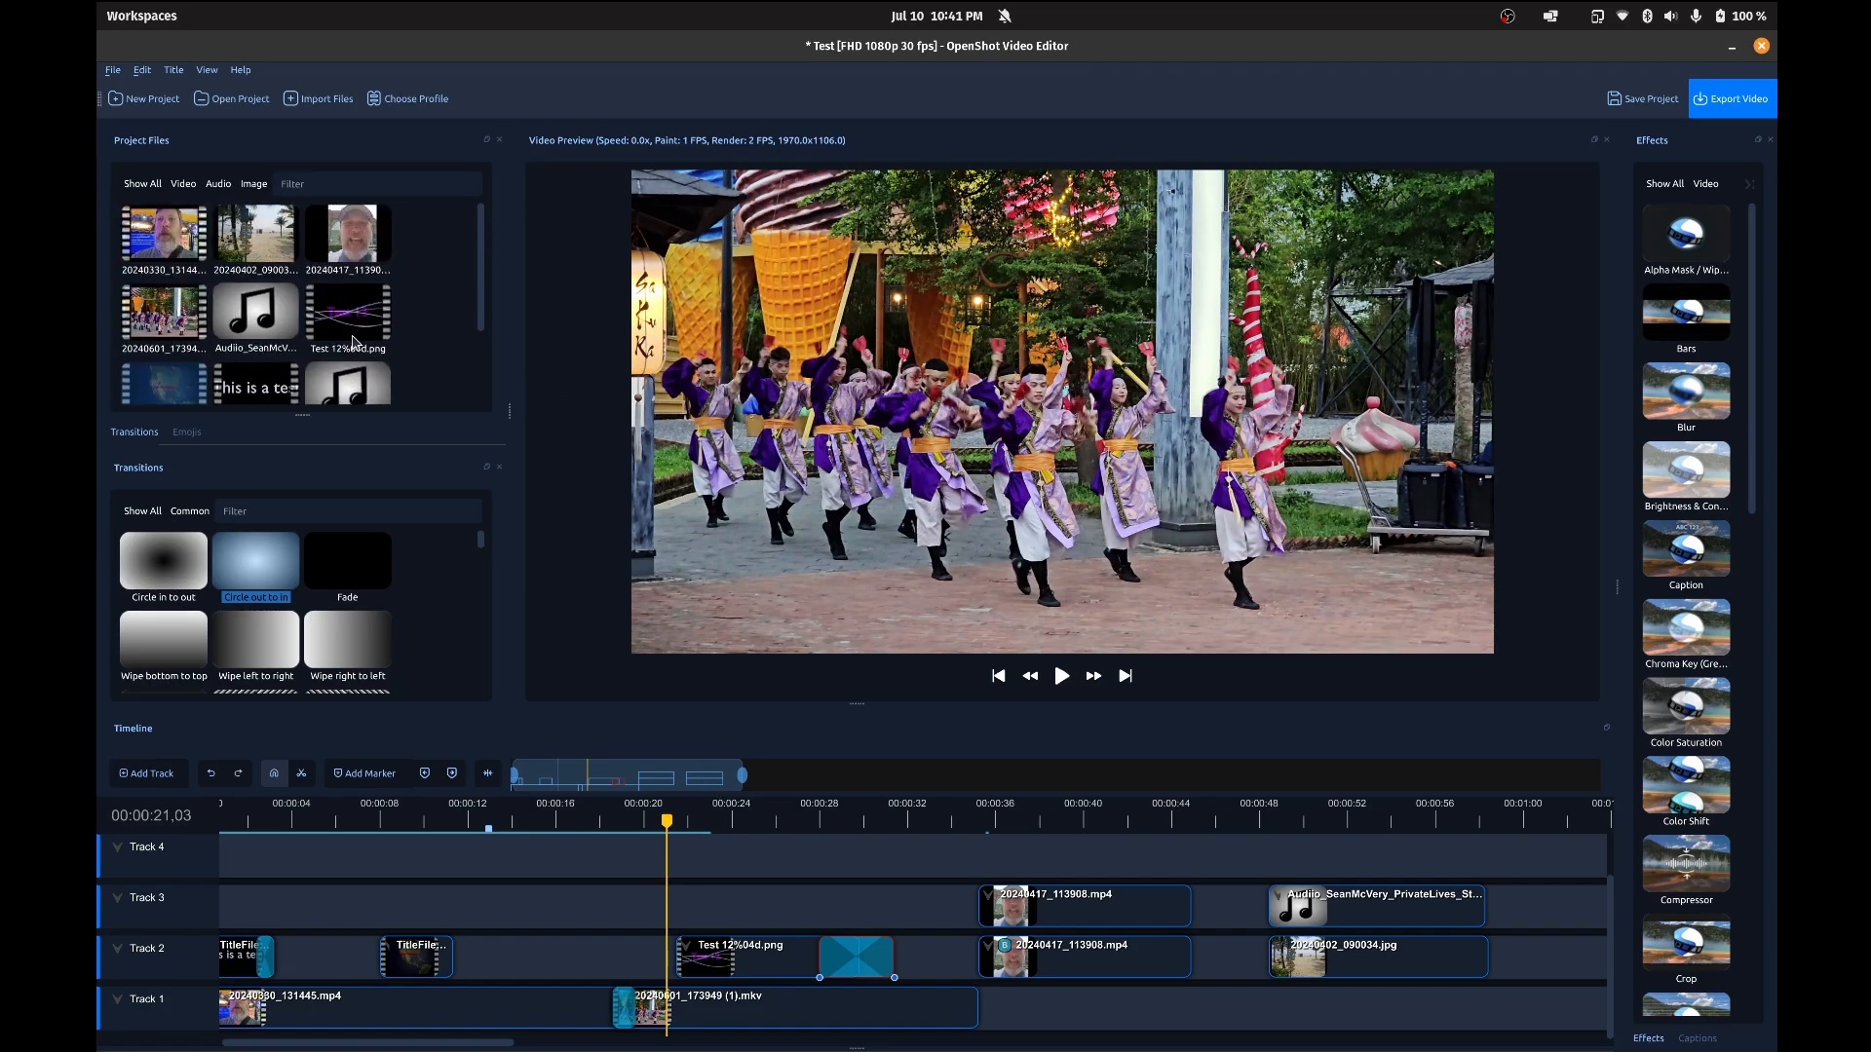
key(ctrl+s)
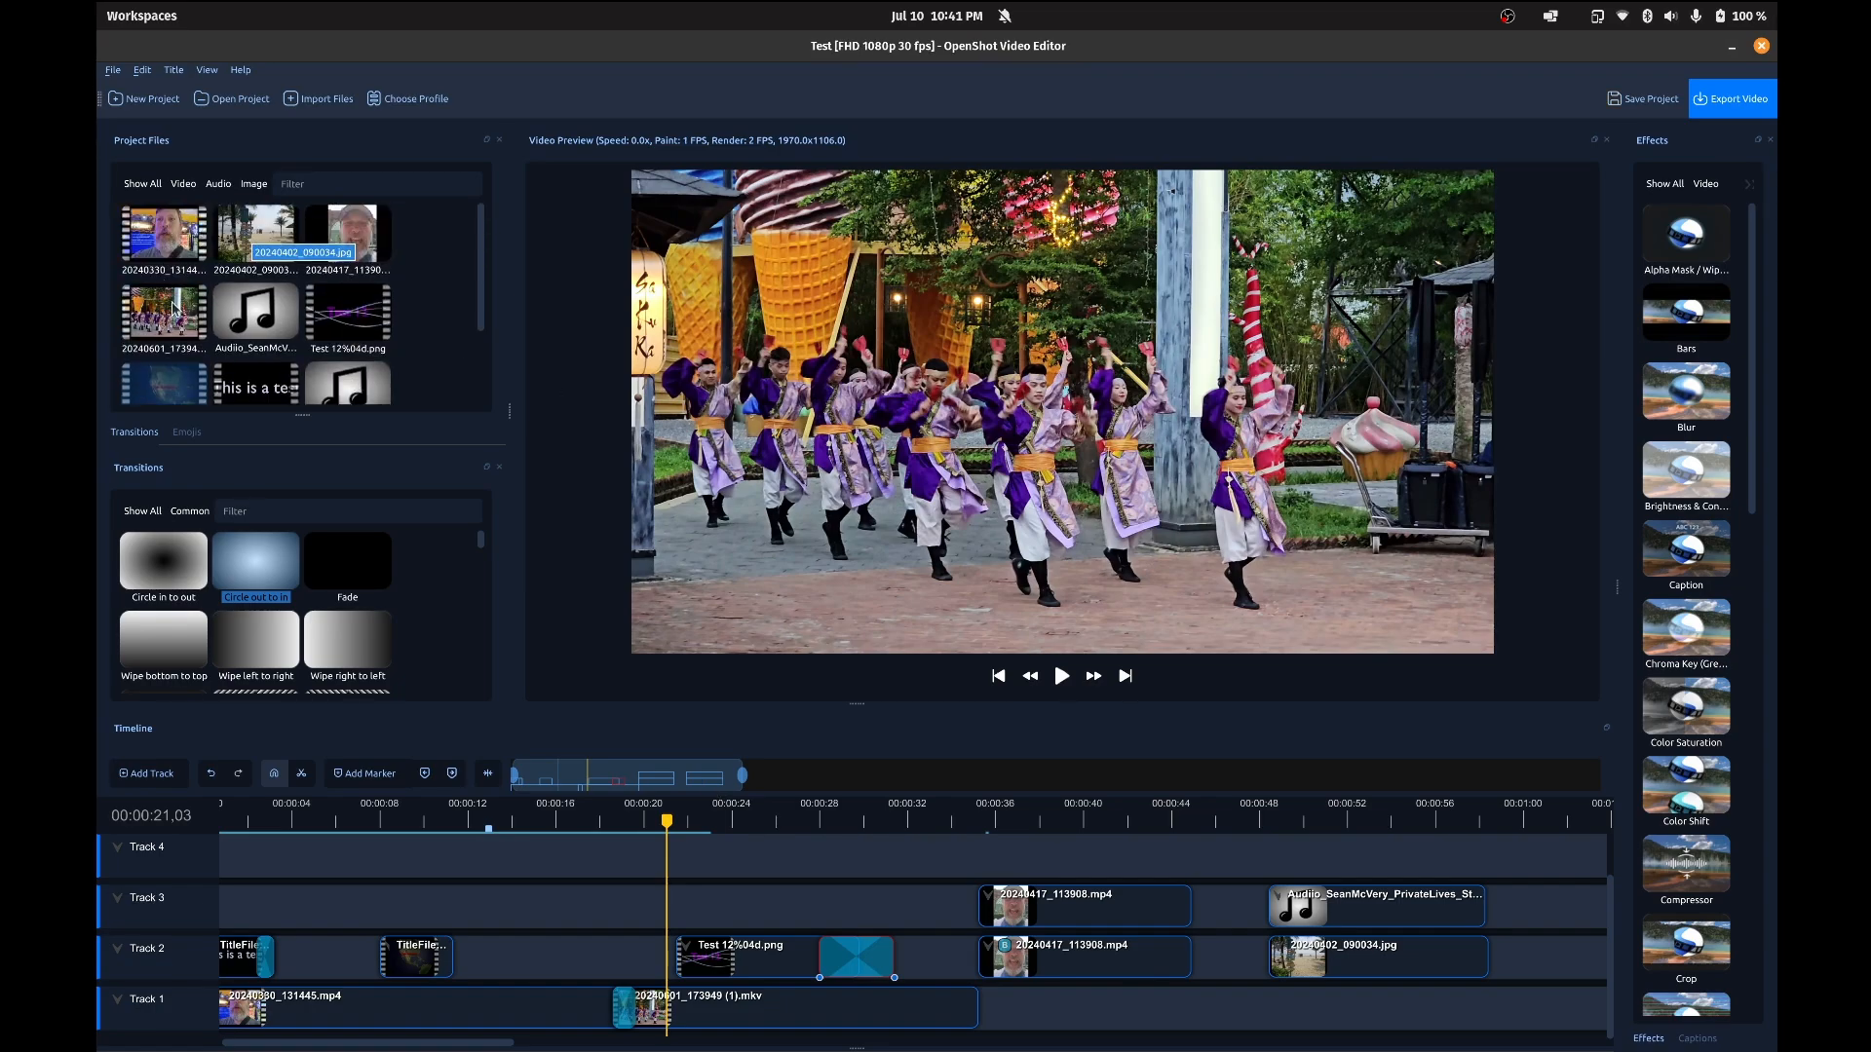
Step: Add 20240402_090034.jpg to Track 1, overlap it with the end of 20240601_173949 (1).mkv to form a transition, and move it clear again
drag(239, 235, 1031, 1016)
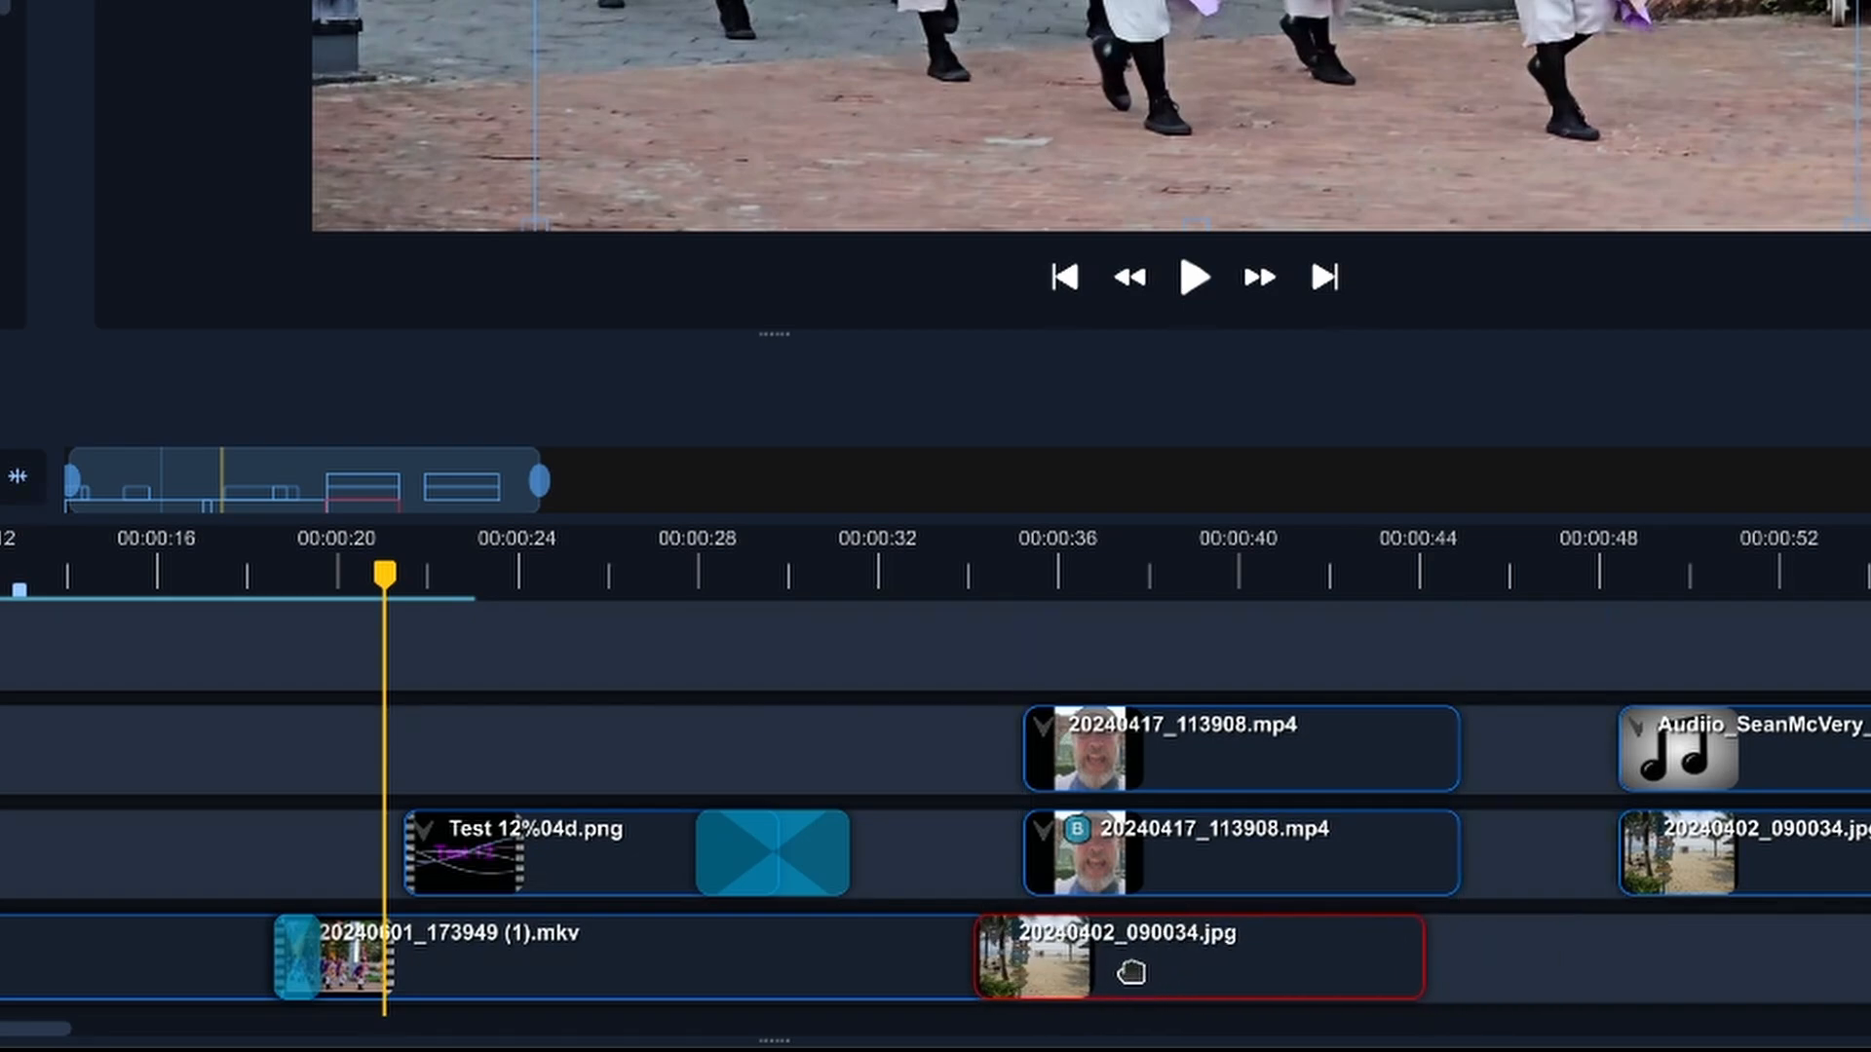
drag(1131, 973, 1119, 971)
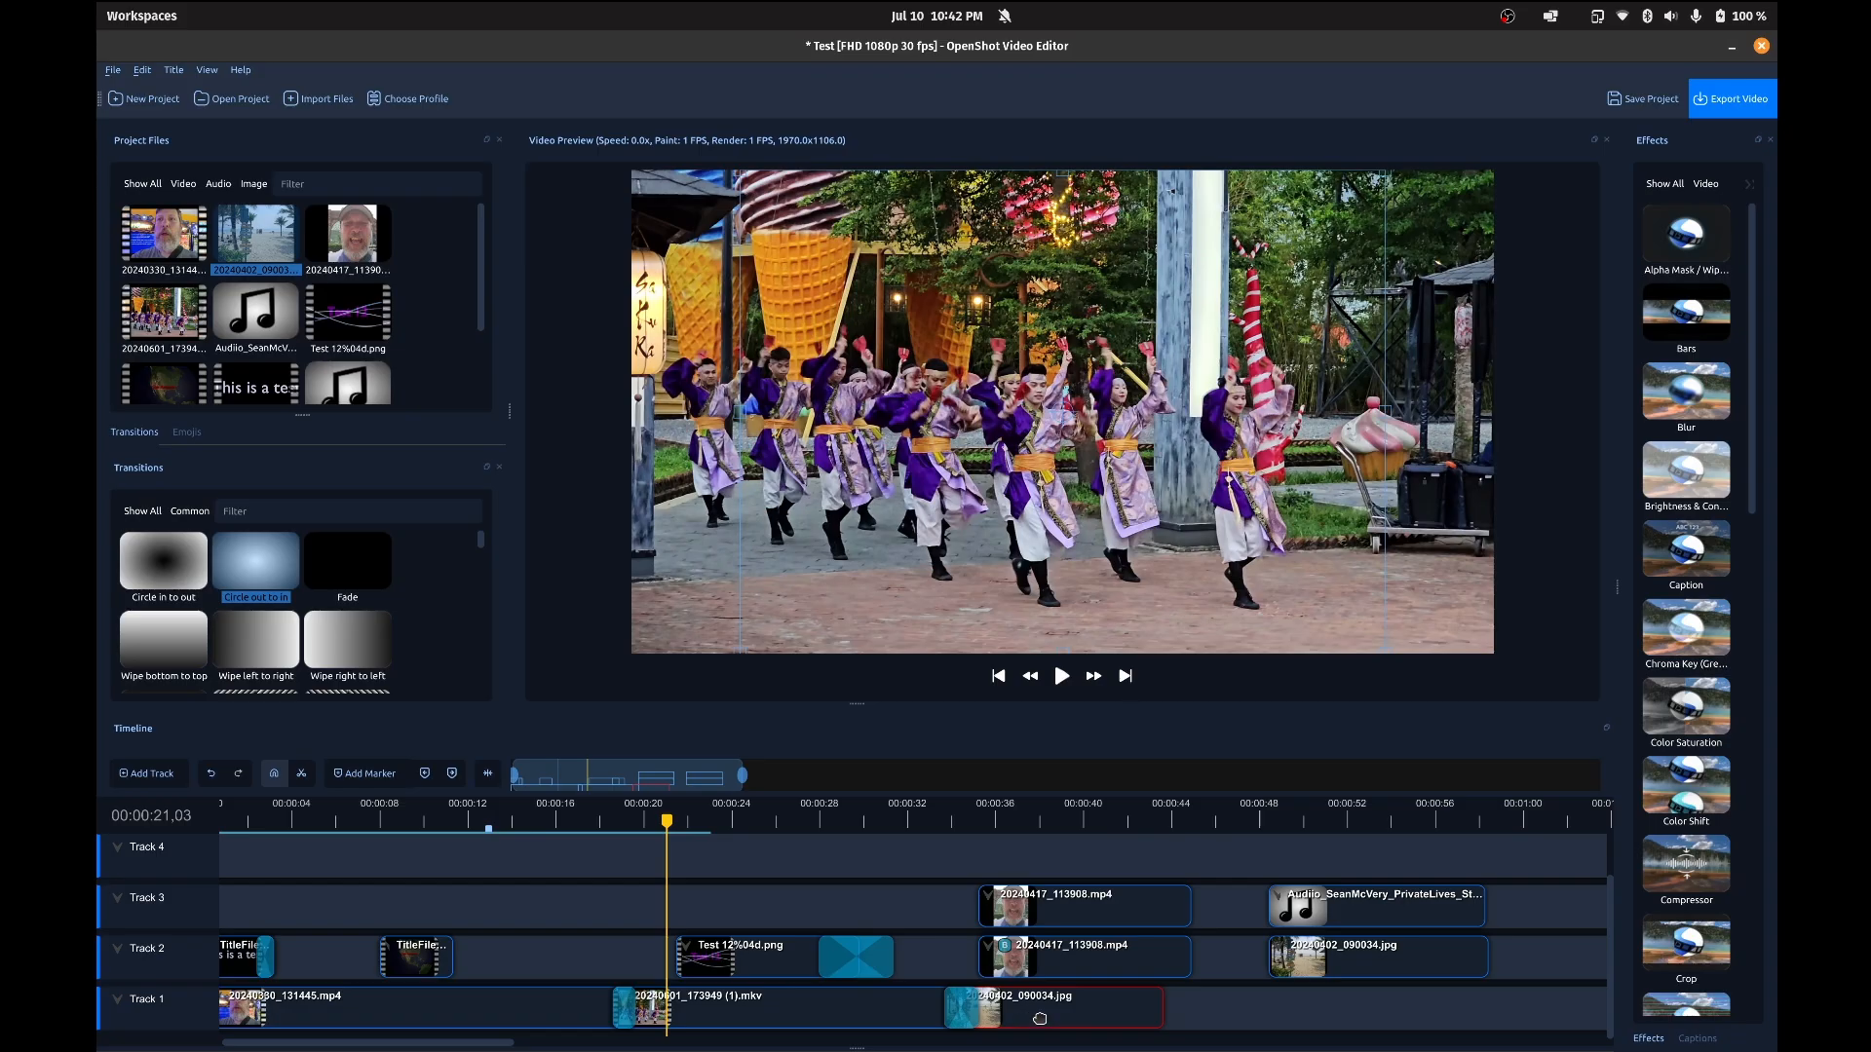
drag(1041, 1015, 1103, 1008)
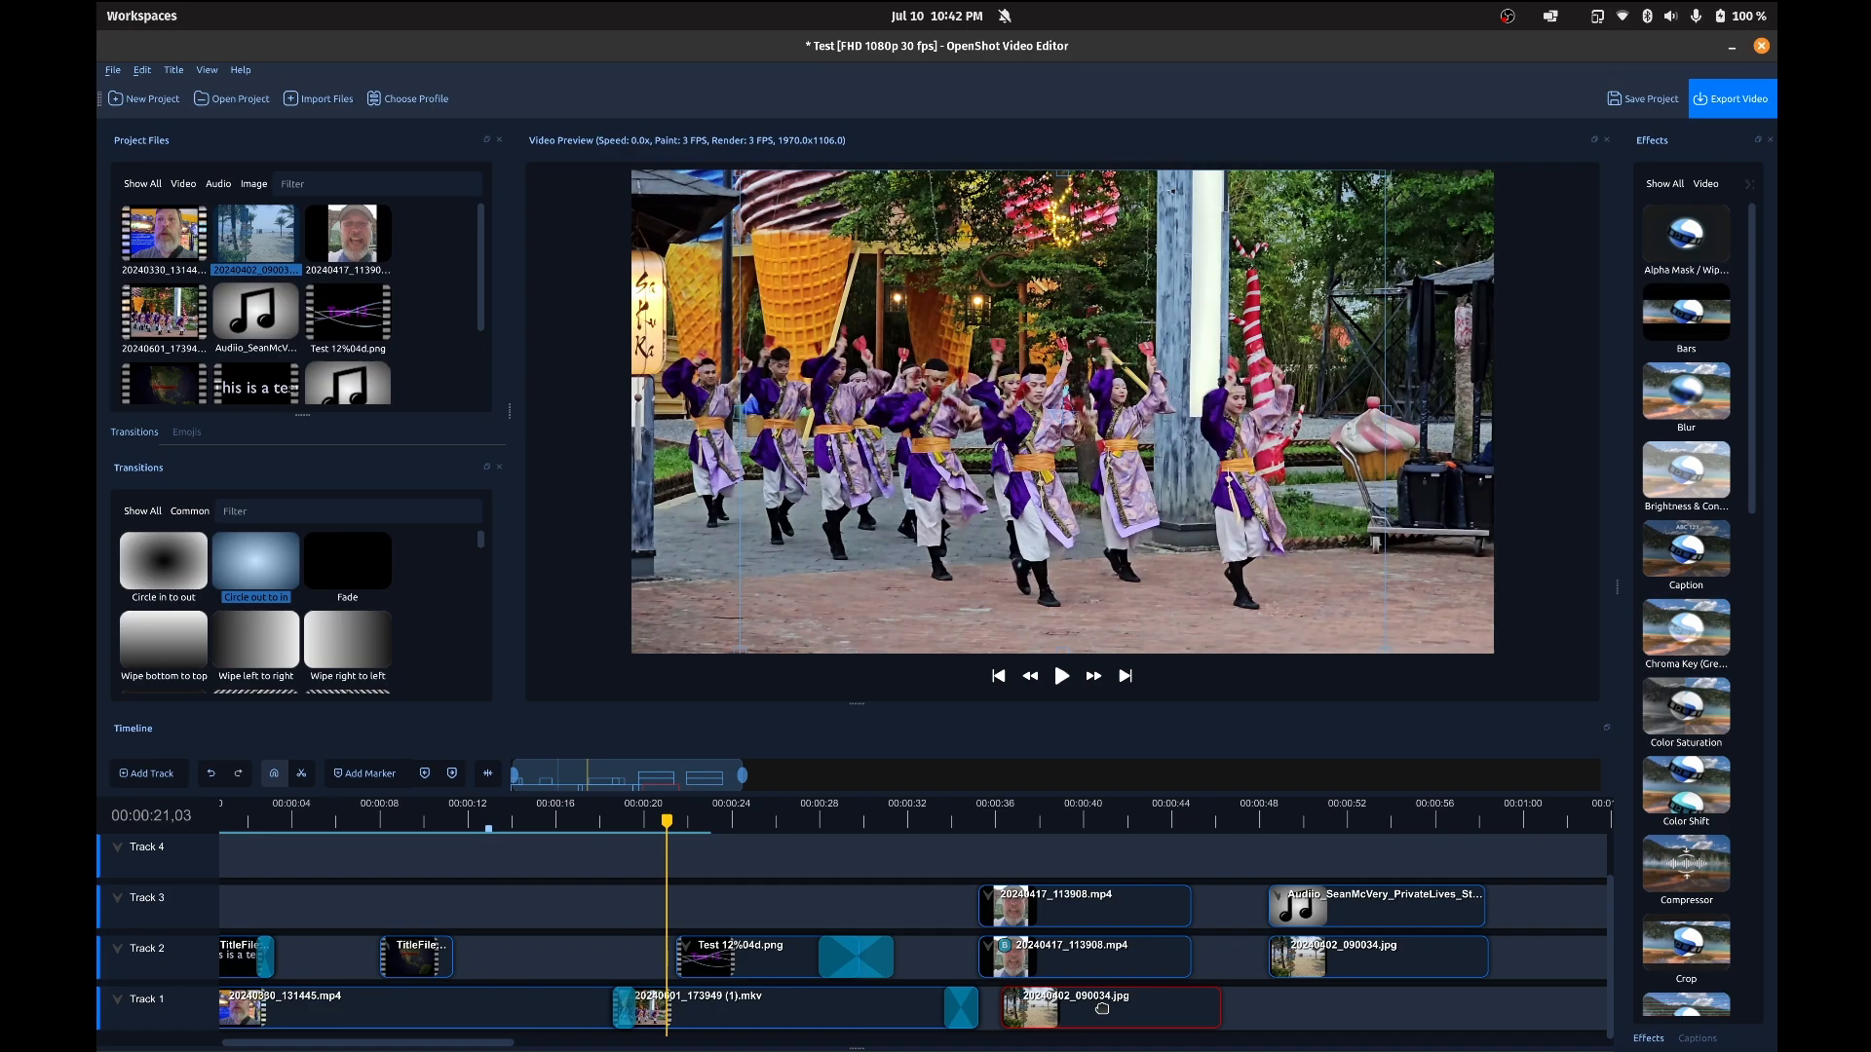
Step: Remove the 20240402_090034.jpg clip and the leftover transition from the end of Track 1
right_click(1102, 1009)
click(1130, 988)
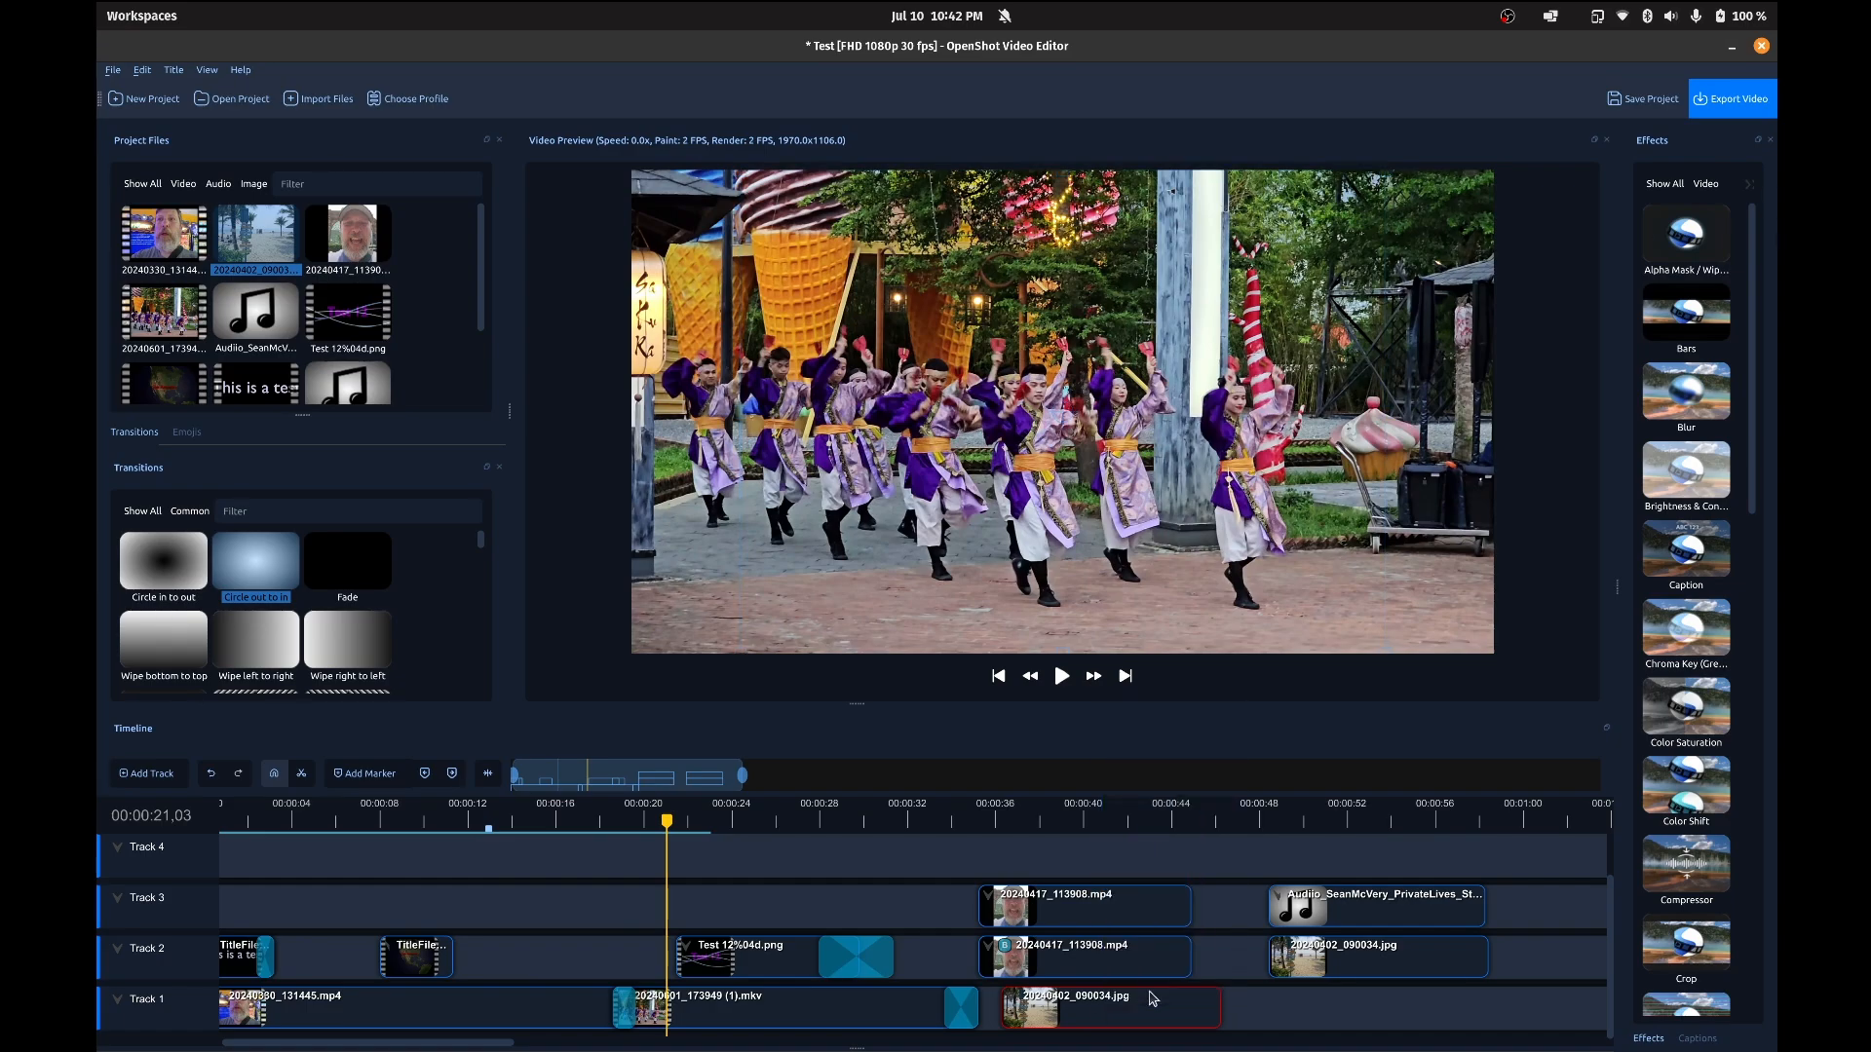
right_click(965, 1013)
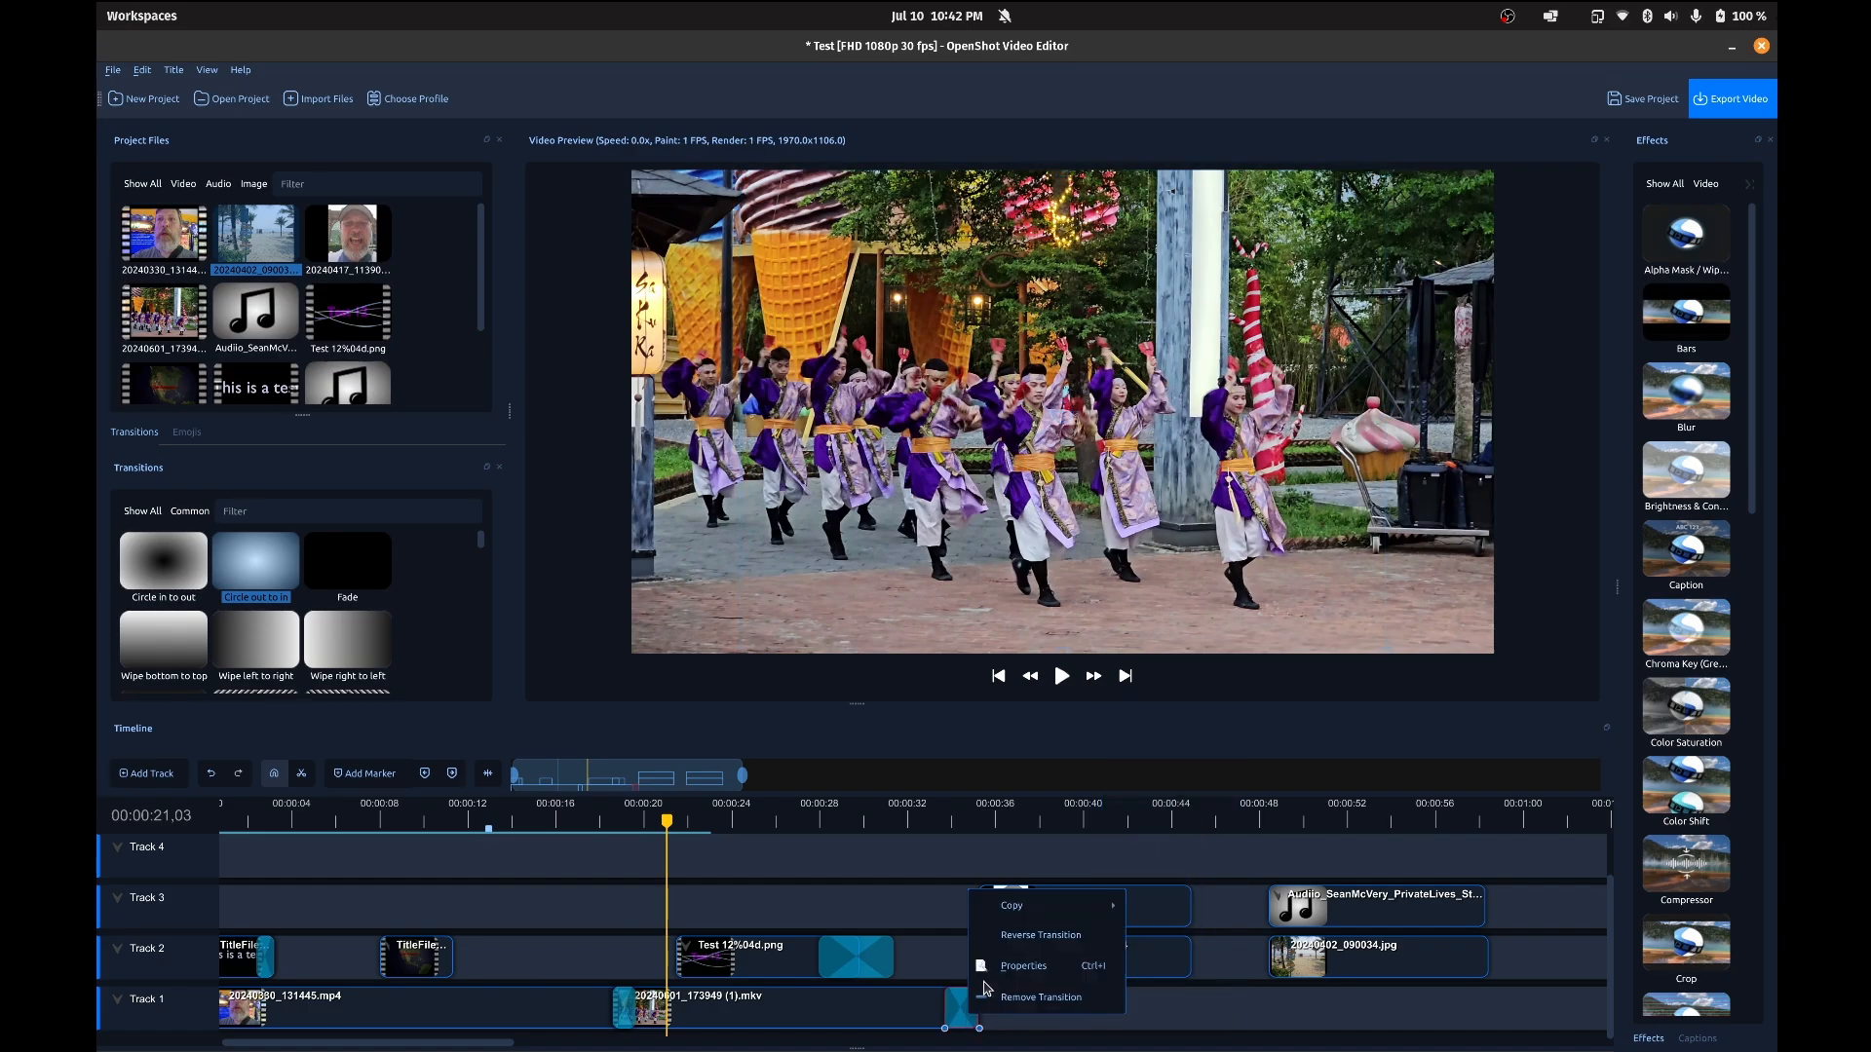
click(1012, 1005)
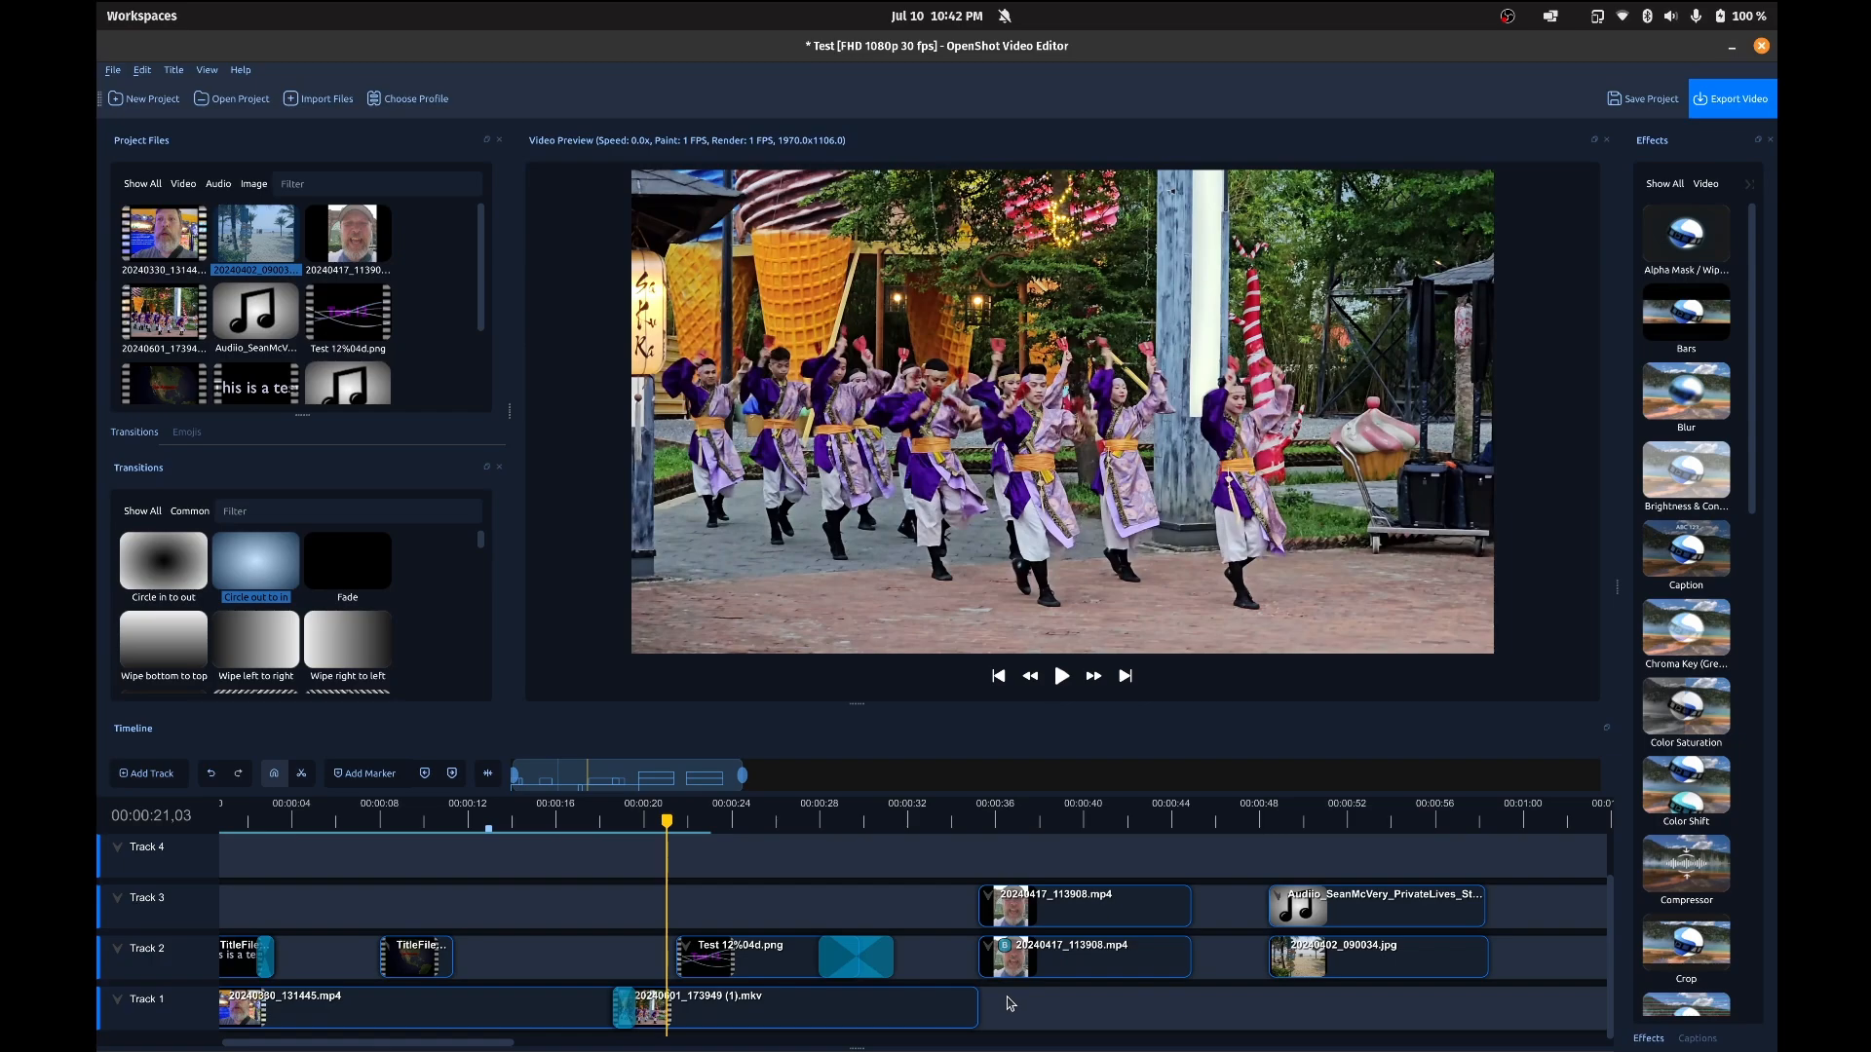
Step: Play the timeline through the Test 12%04d.png clip and its transition, pausing at 00:00:25,28 and 00:00:31,12
key(space)
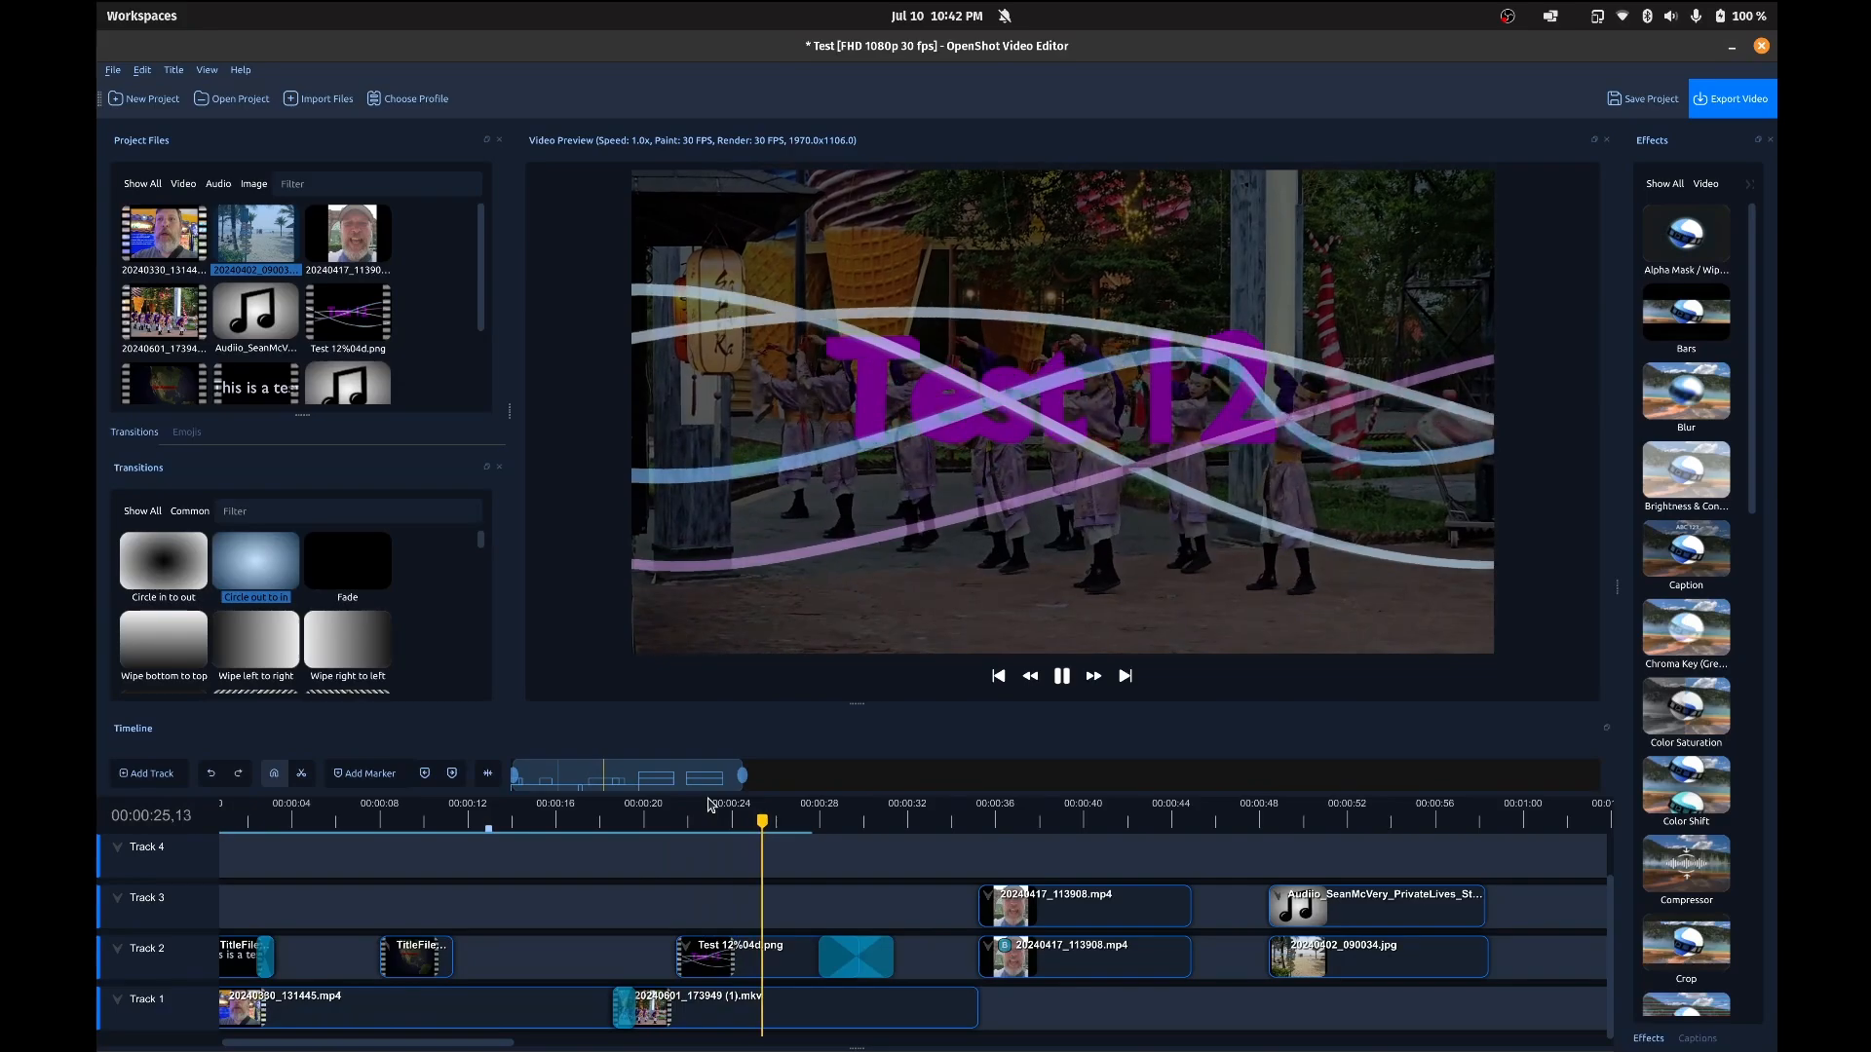
key(space)
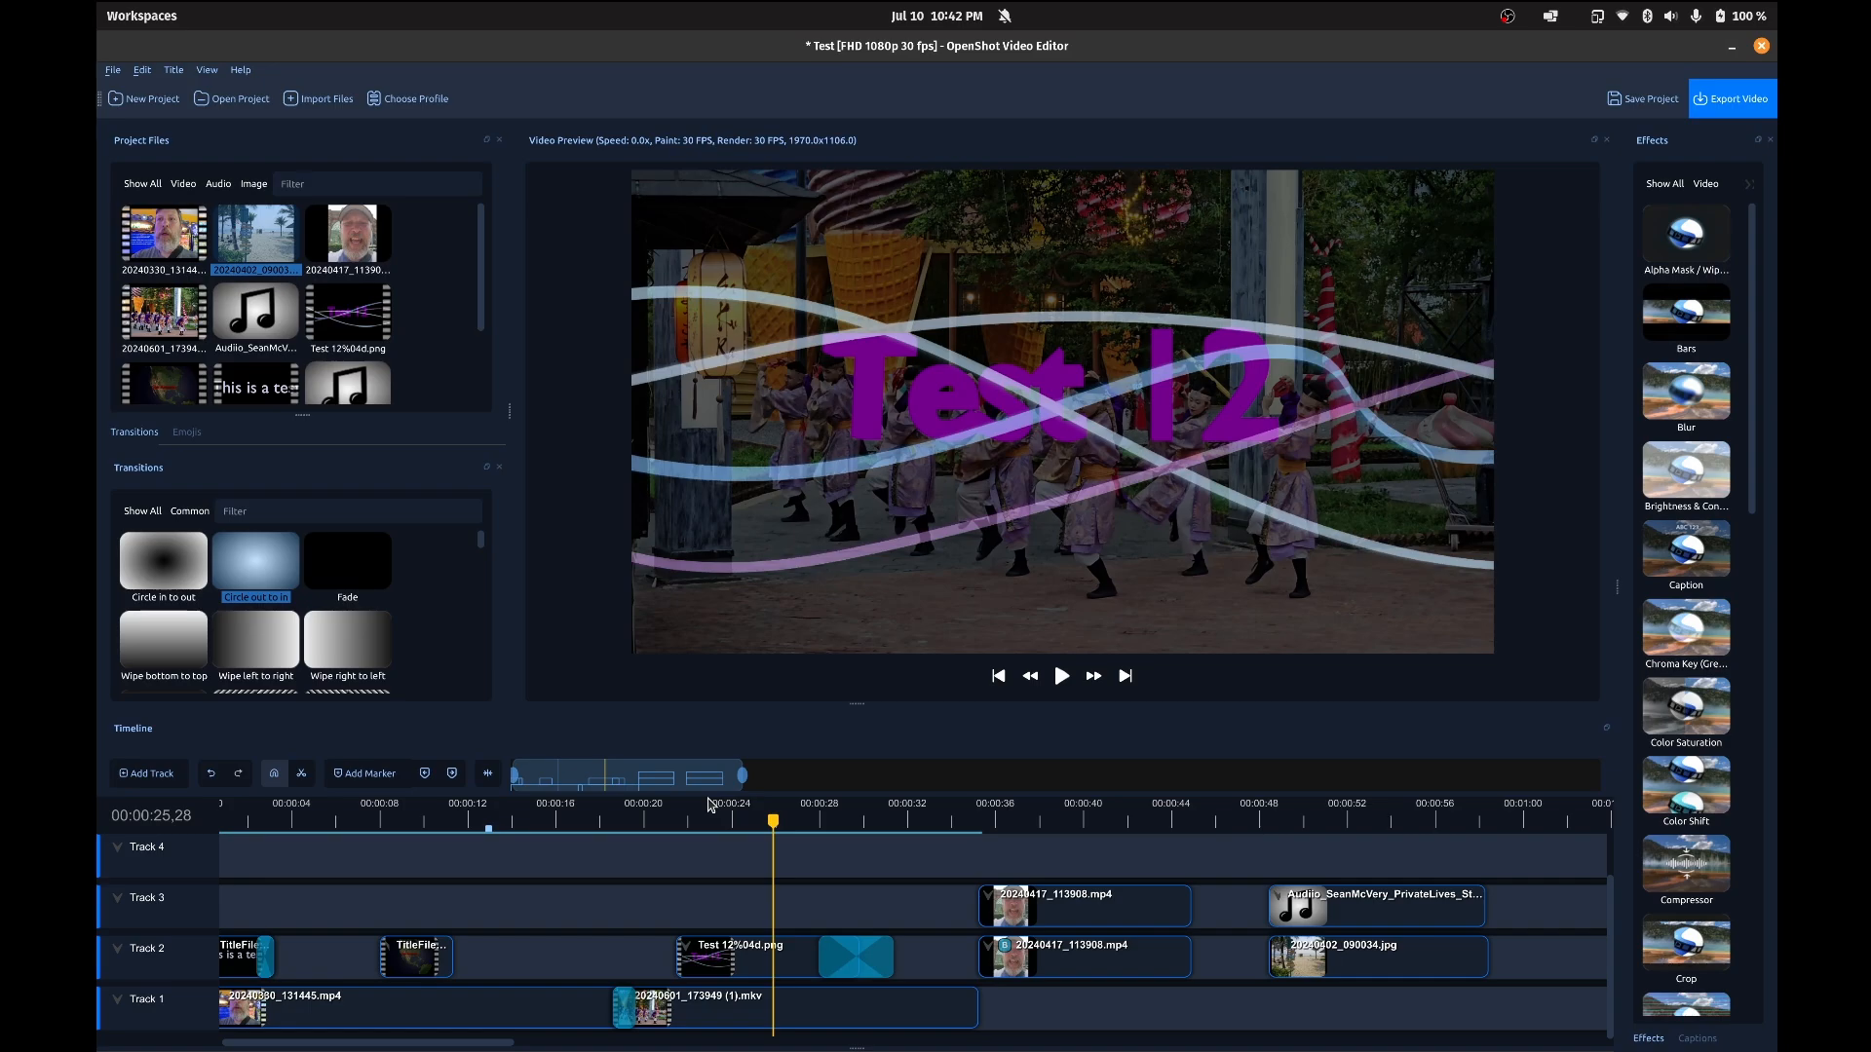
key(space)
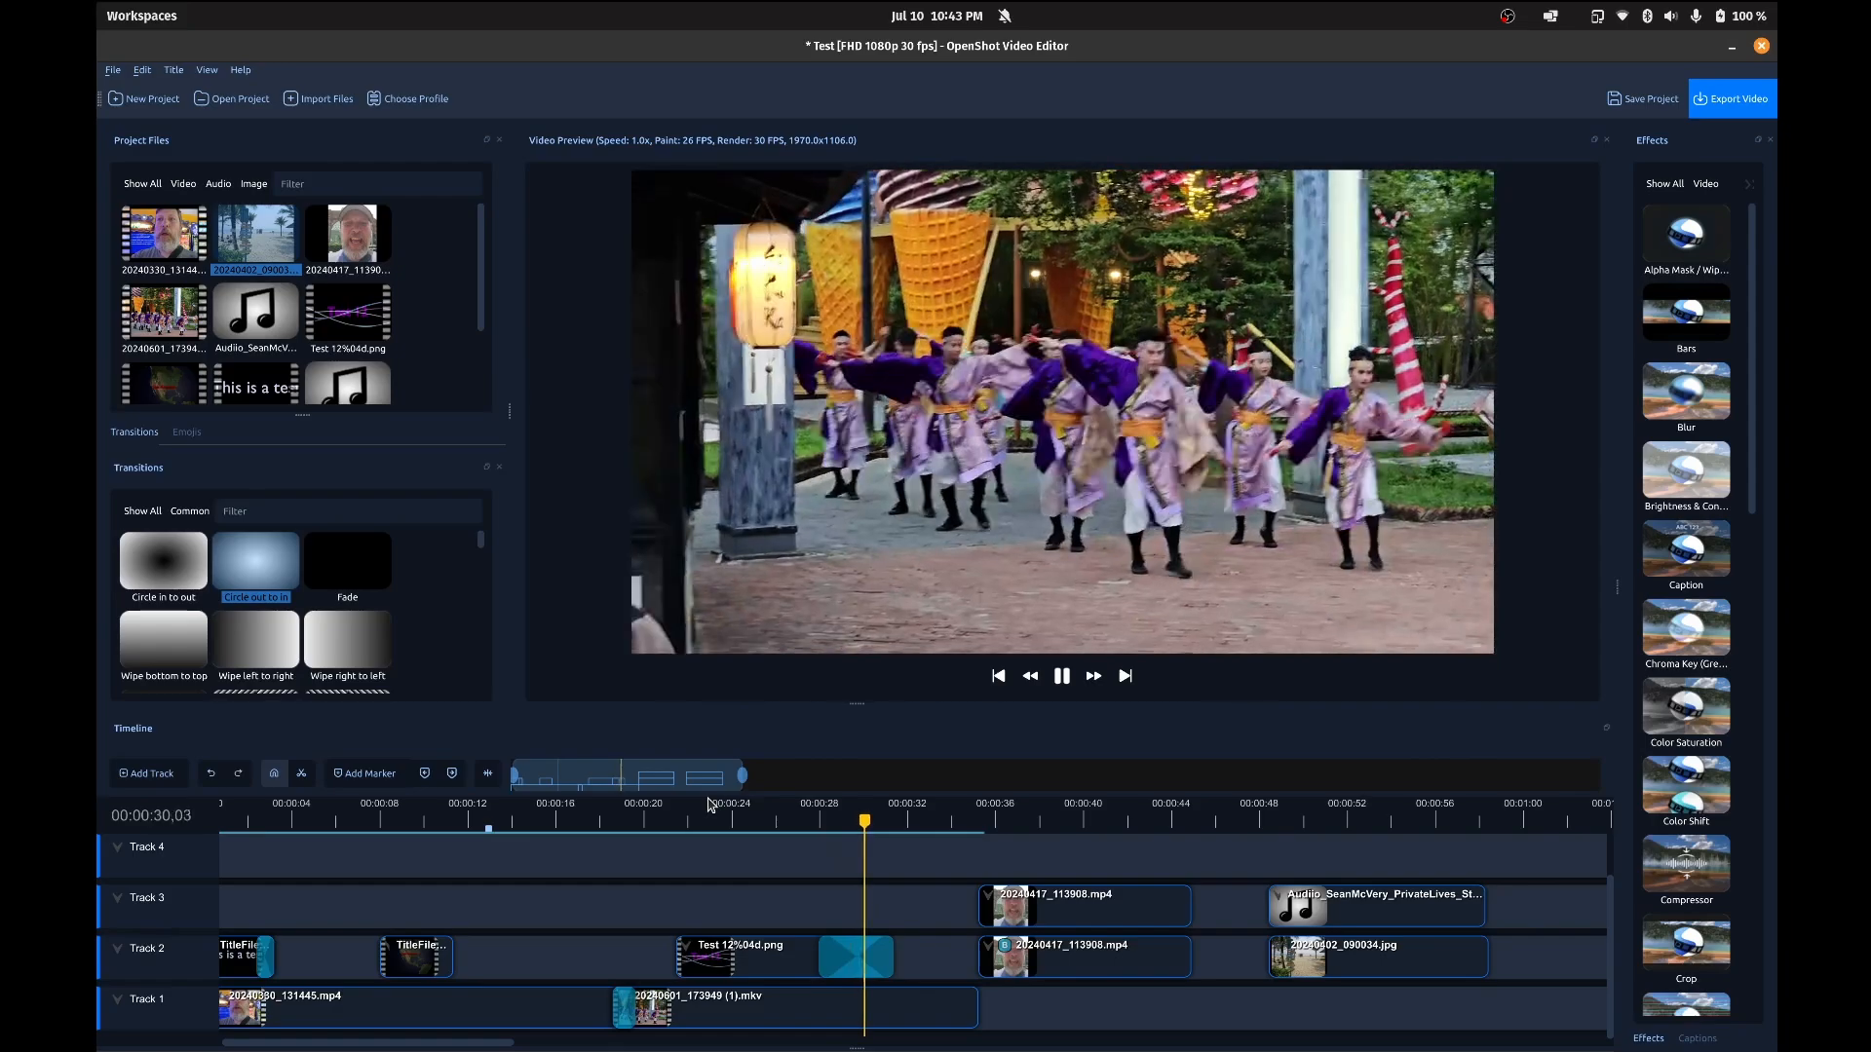
key(space)
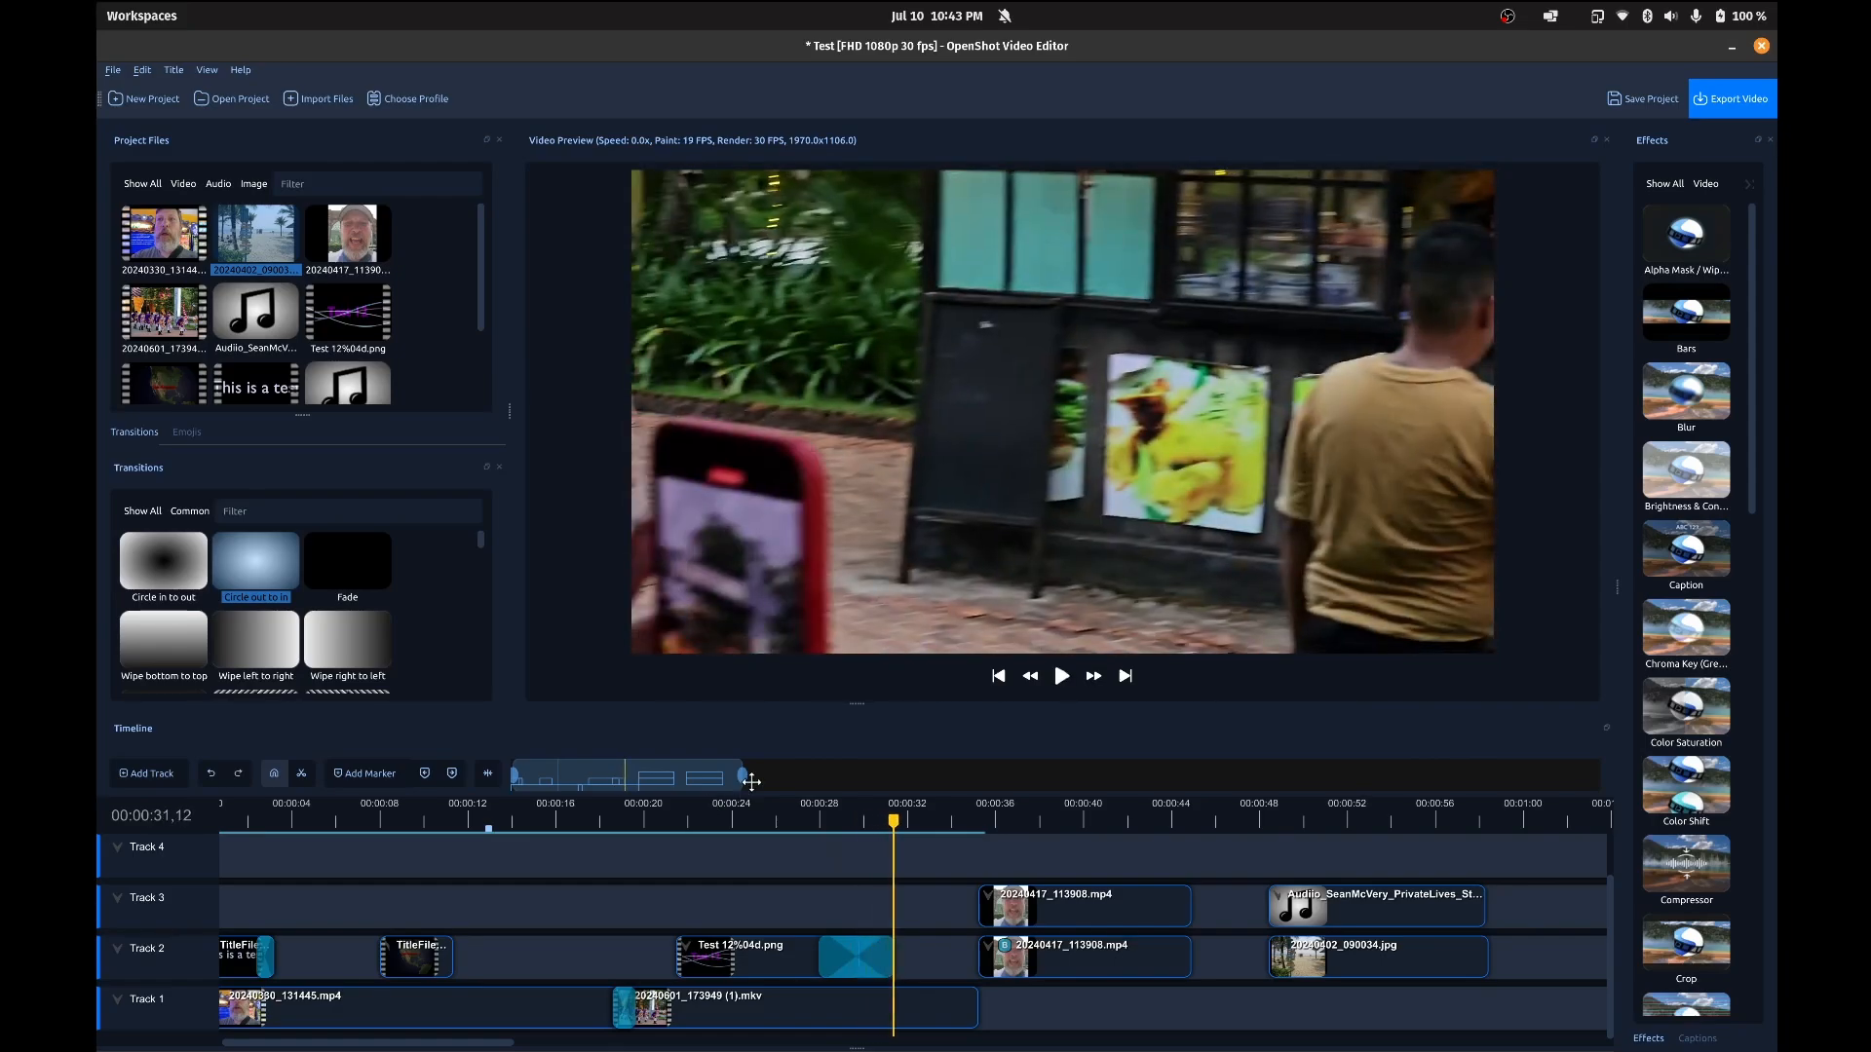
Step: Move the playhead to 00:00:36,04 and show the properties of the Track 3 clip and of the Blur effect on the Track 2 clip
click(980, 822)
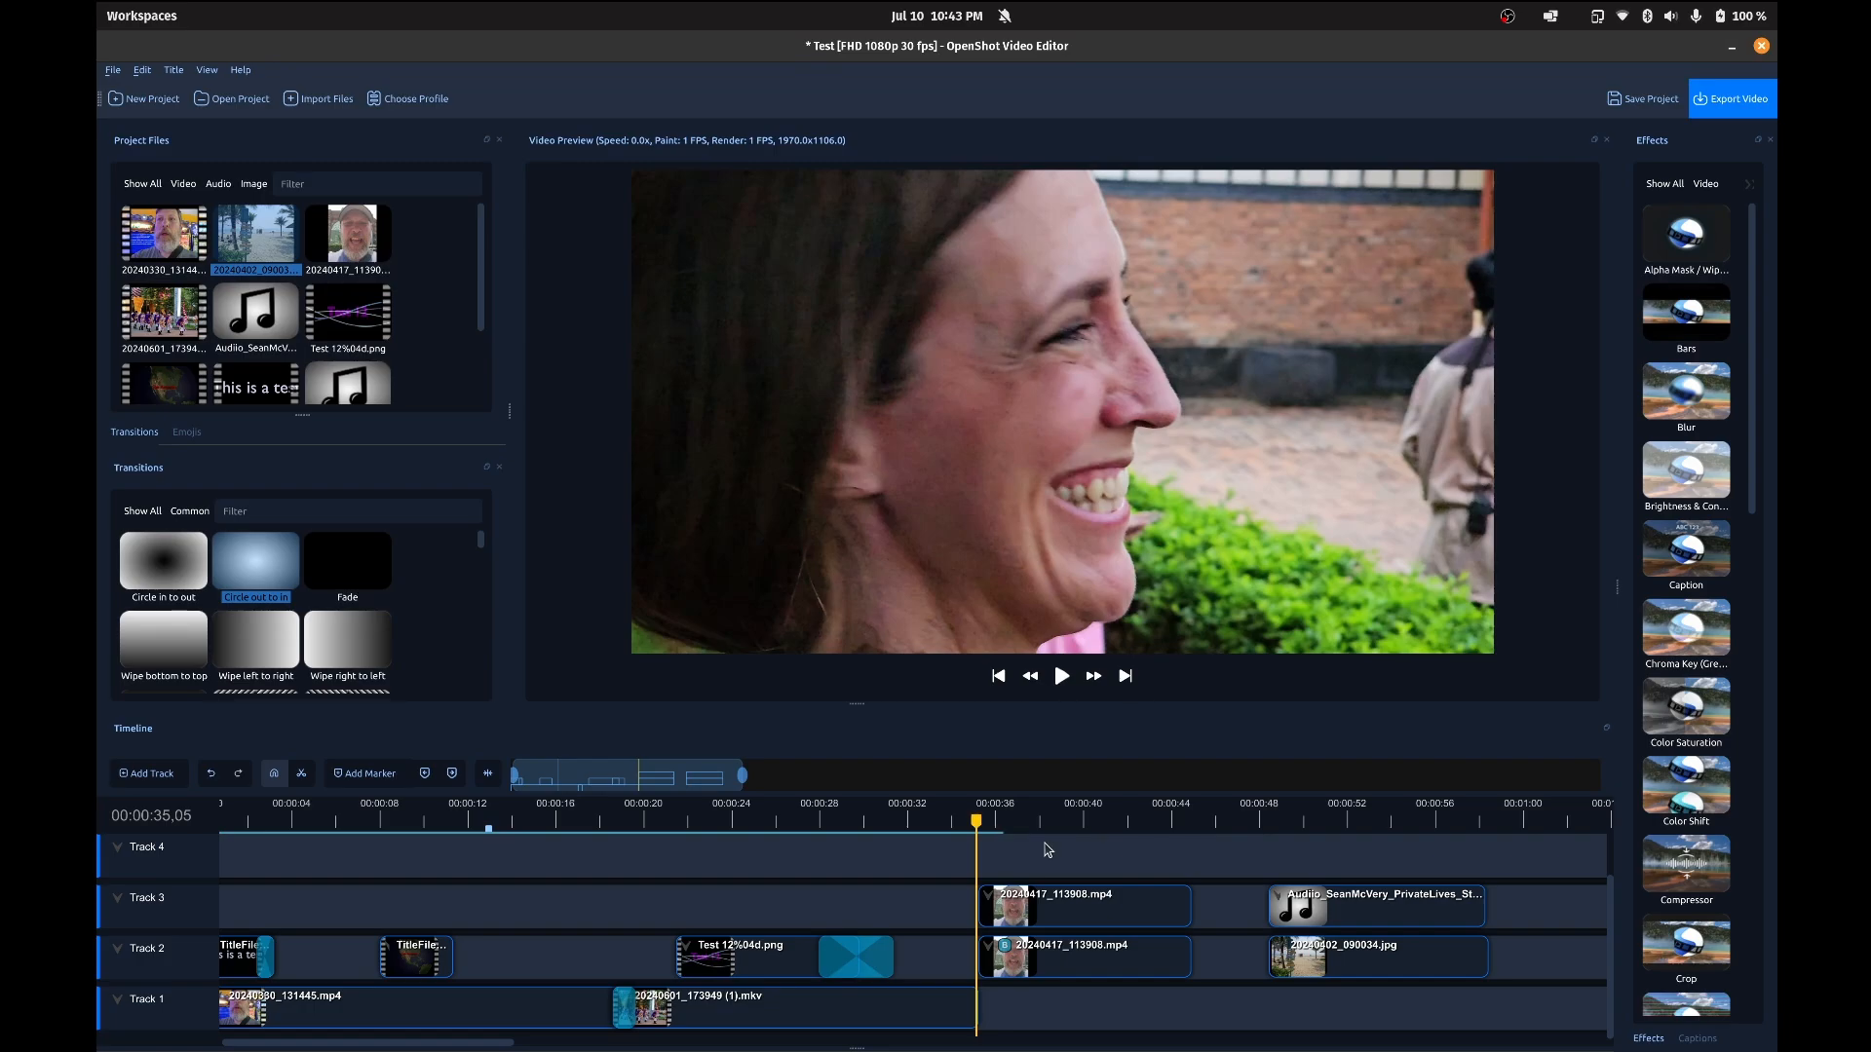
click(997, 818)
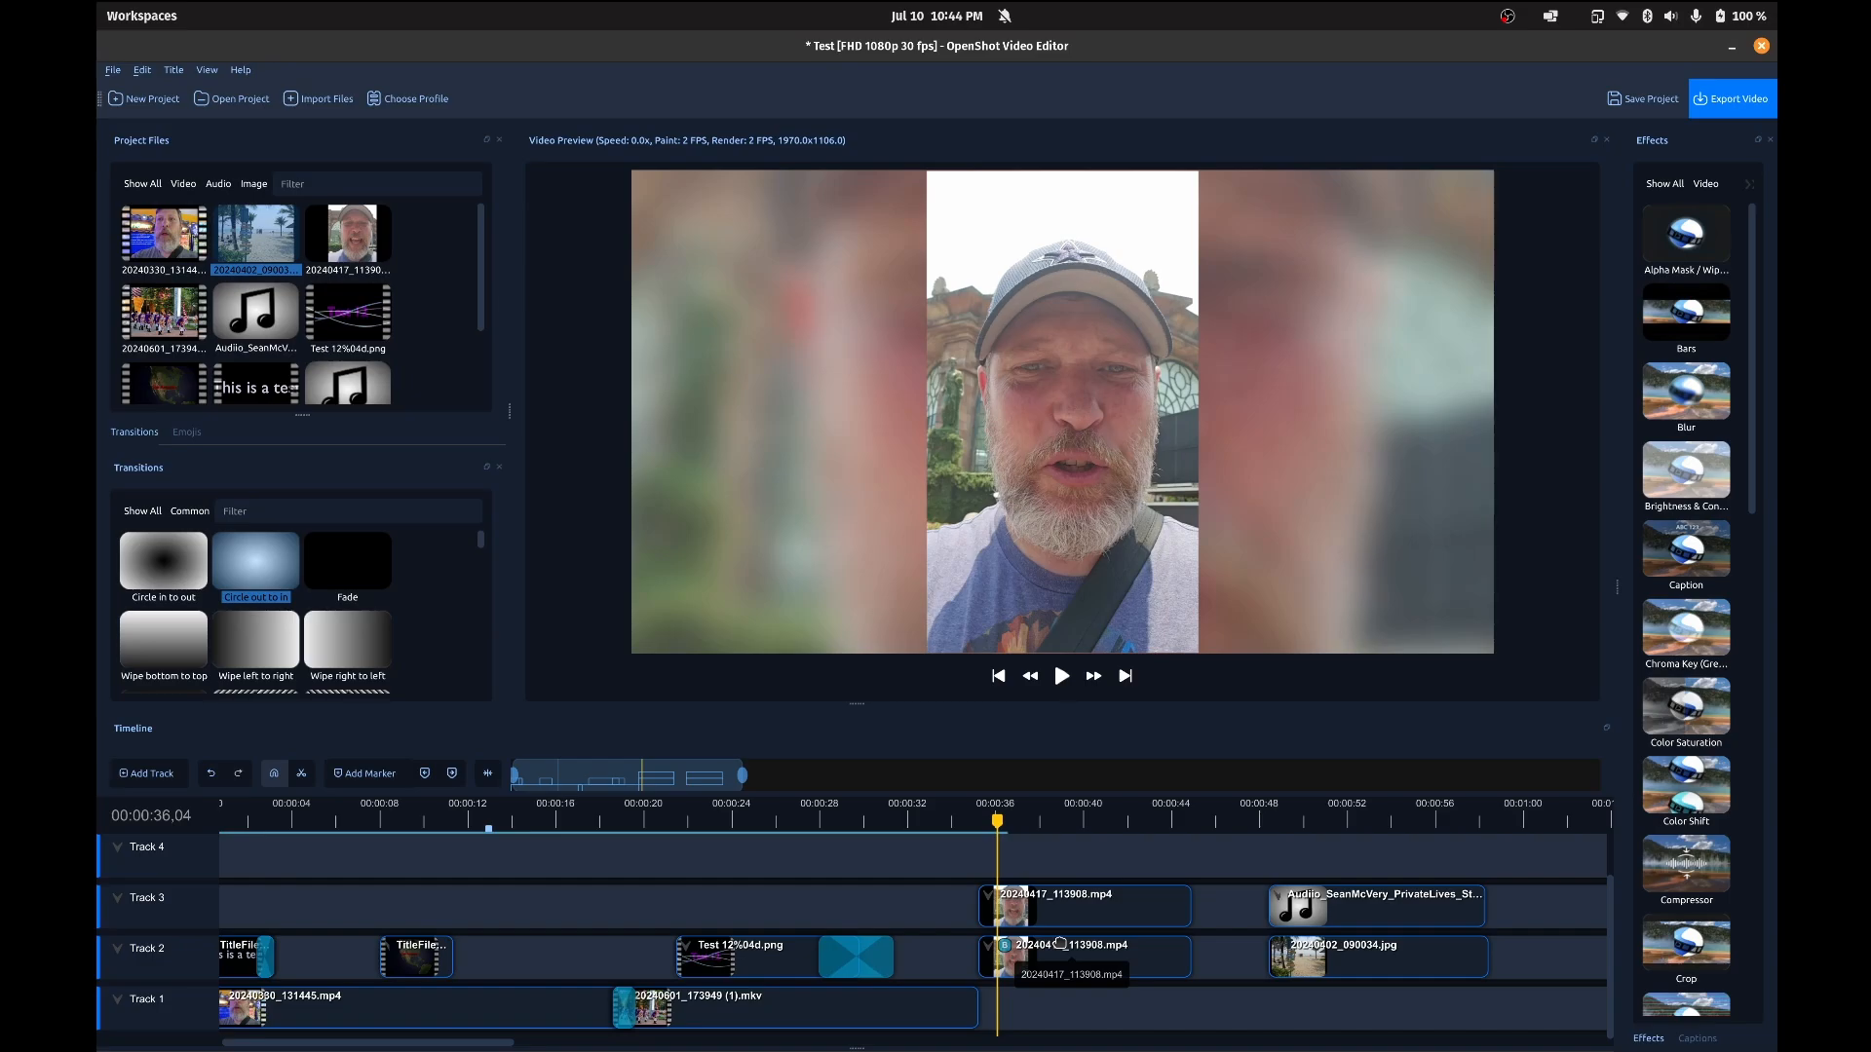
click(1005, 945)
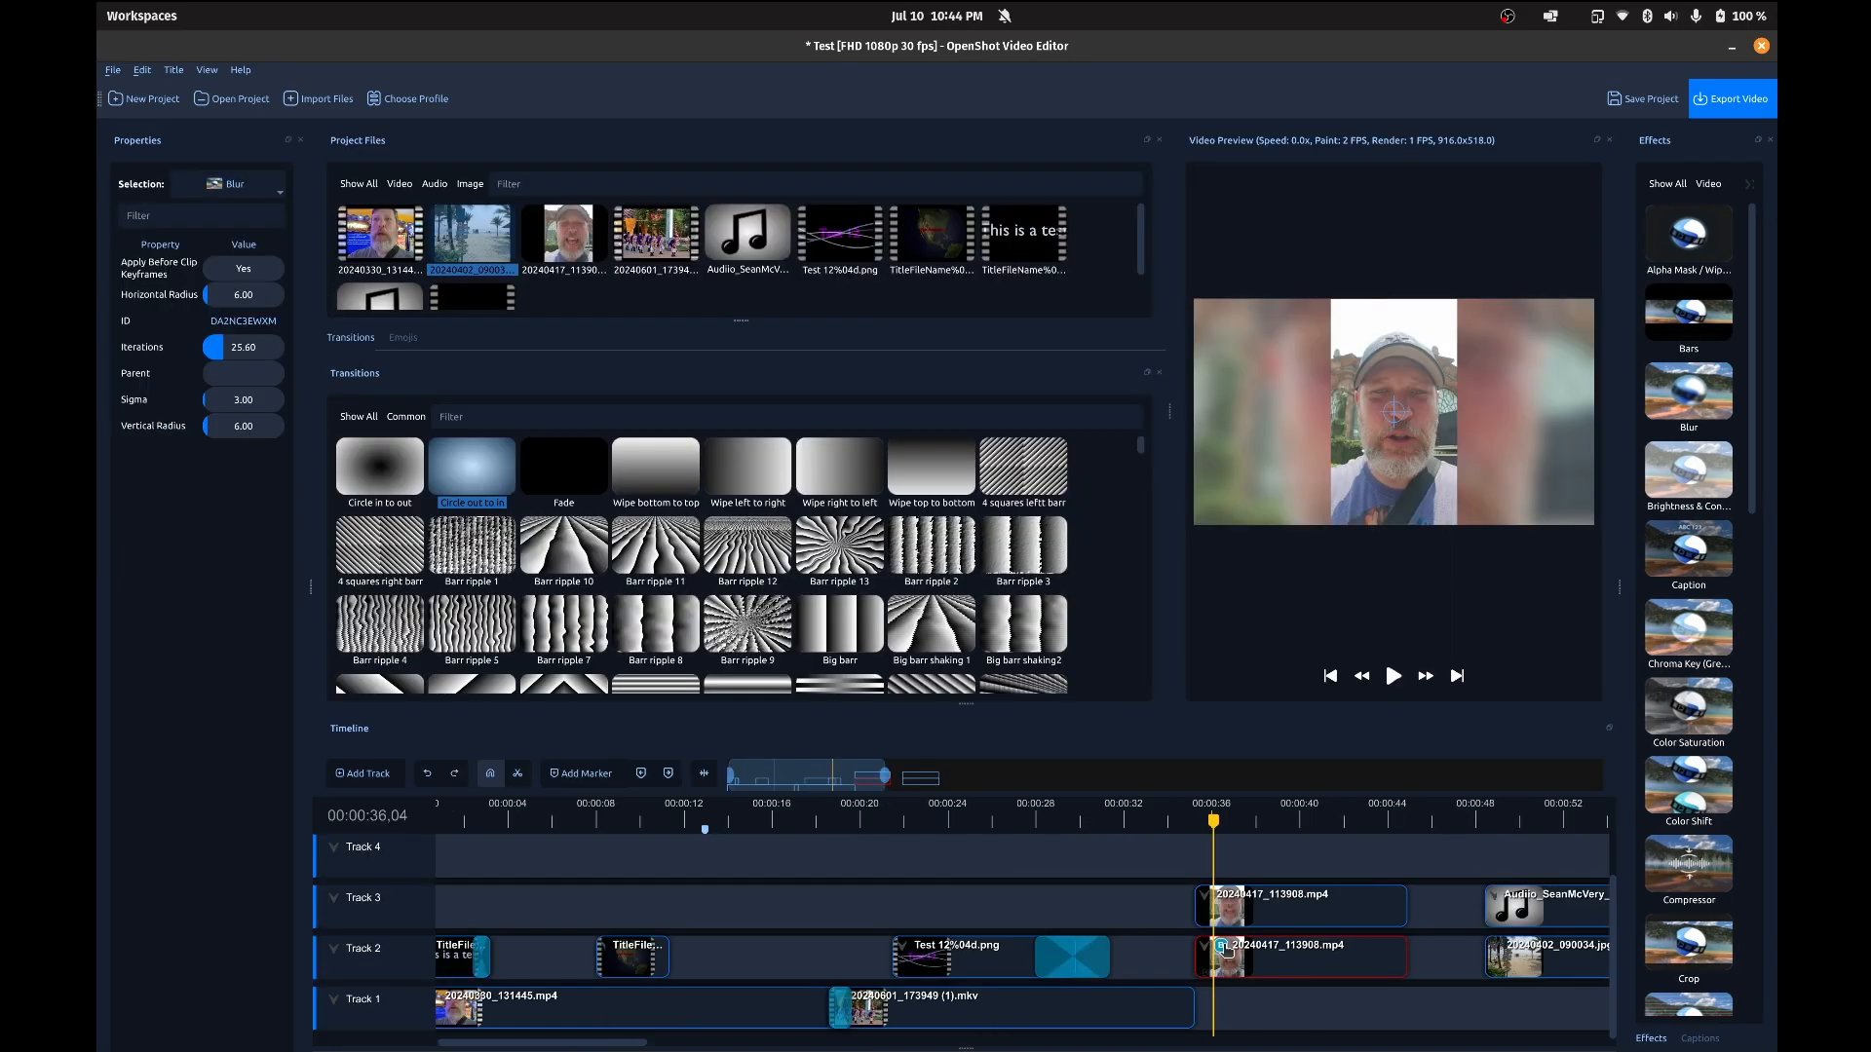
click(1279, 919)
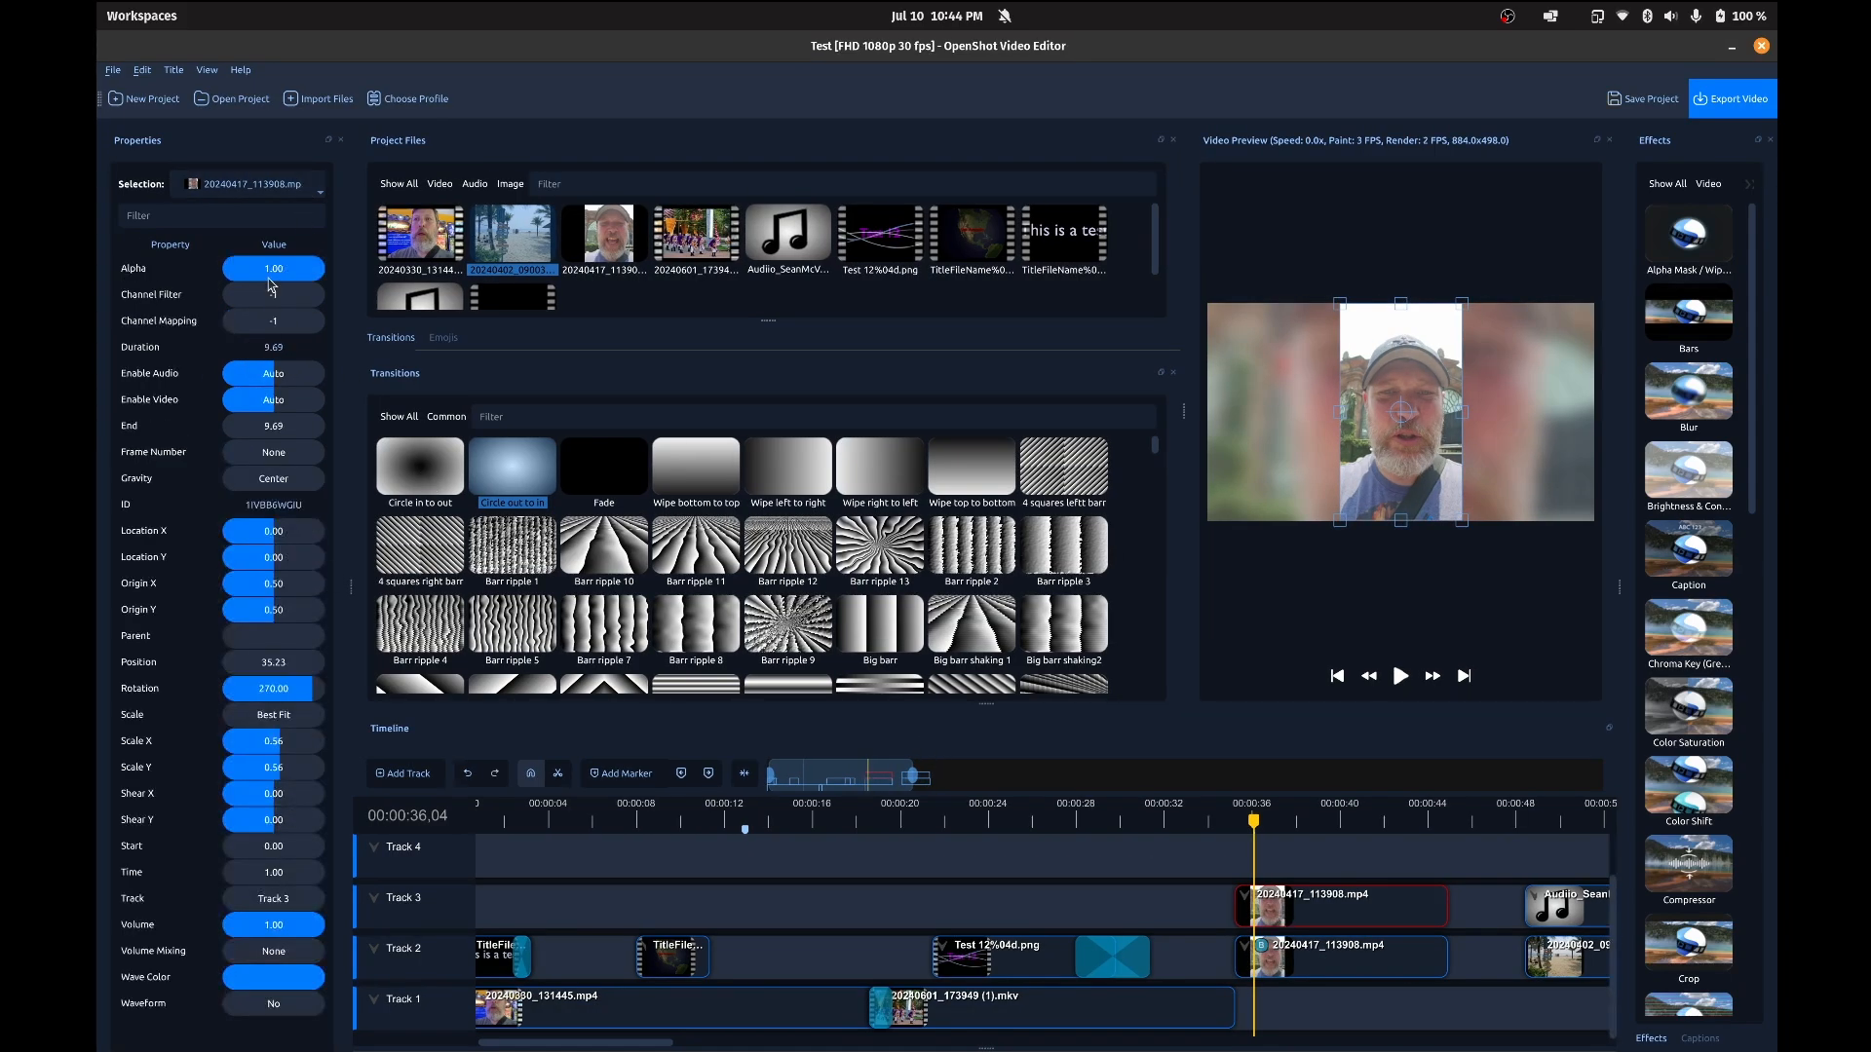
click(1263, 948)
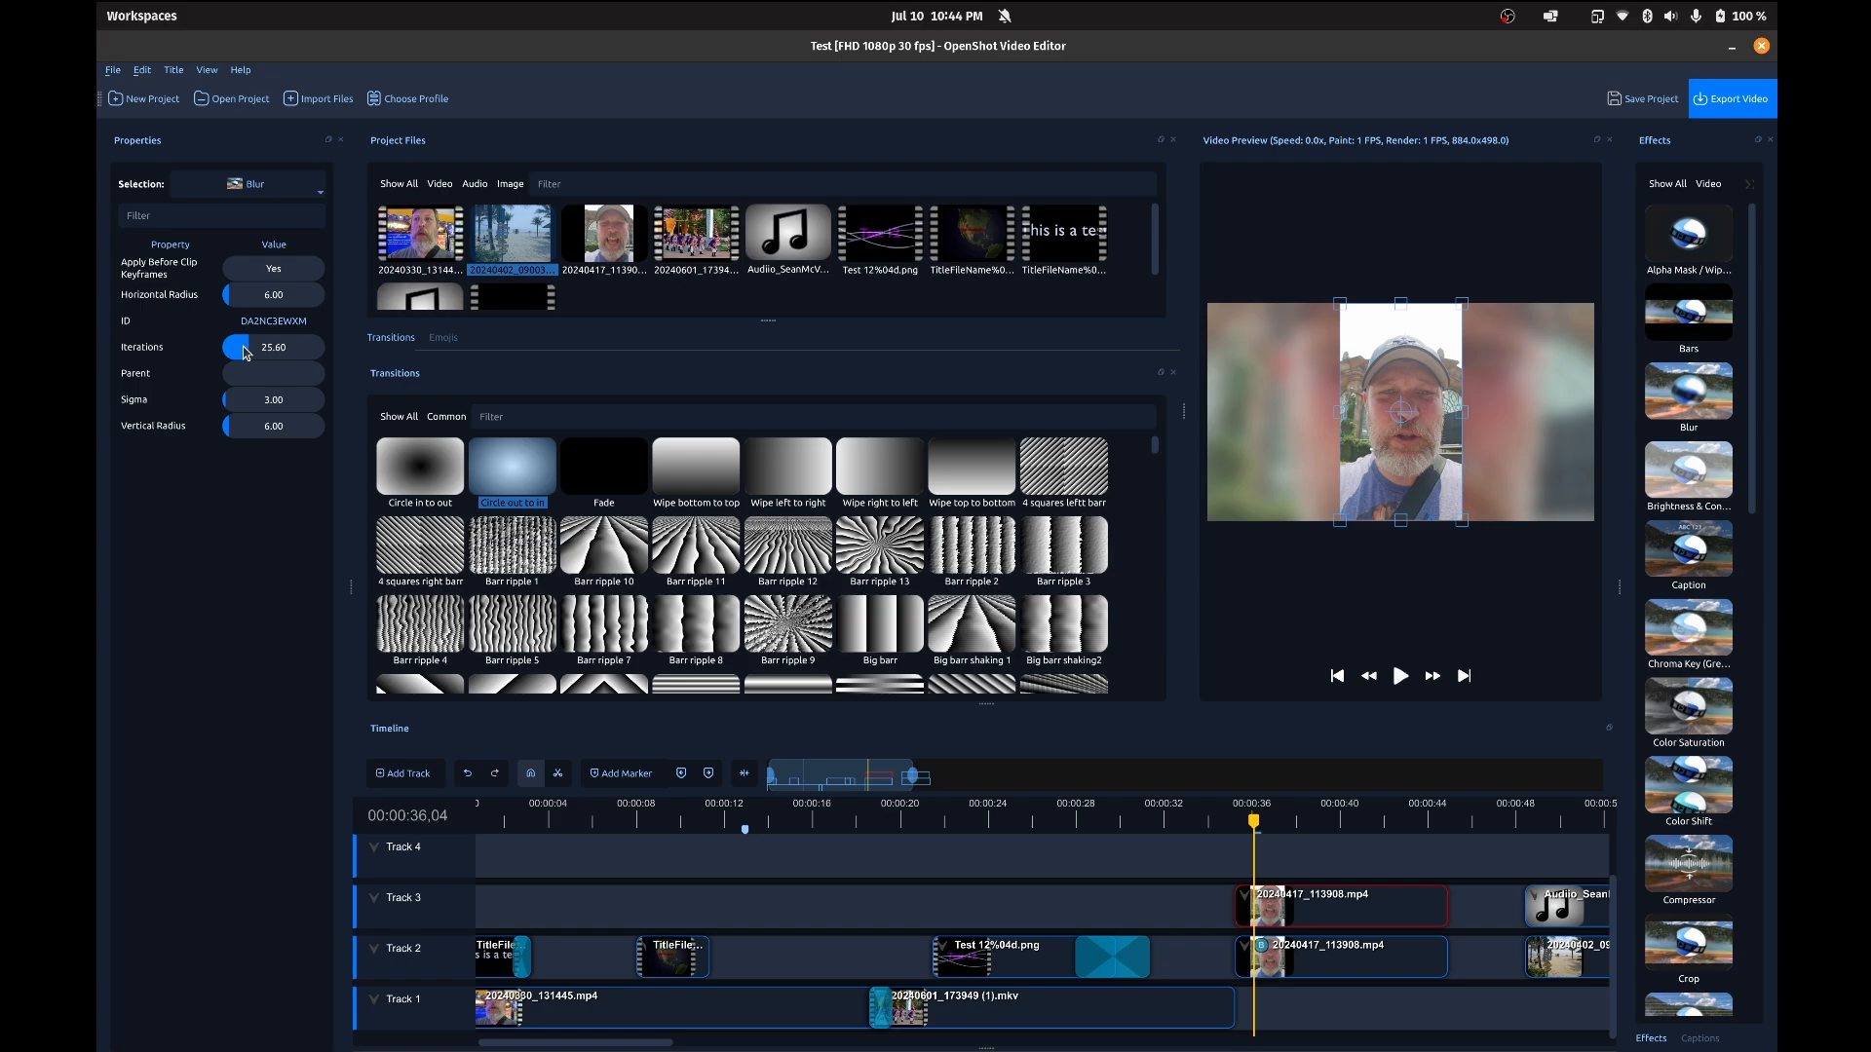
Step: Lower the Blur effect's Iterations to 0, and raise them to 39.83
drag(247, 348, 234, 349)
drag(222, 347, 210, 347)
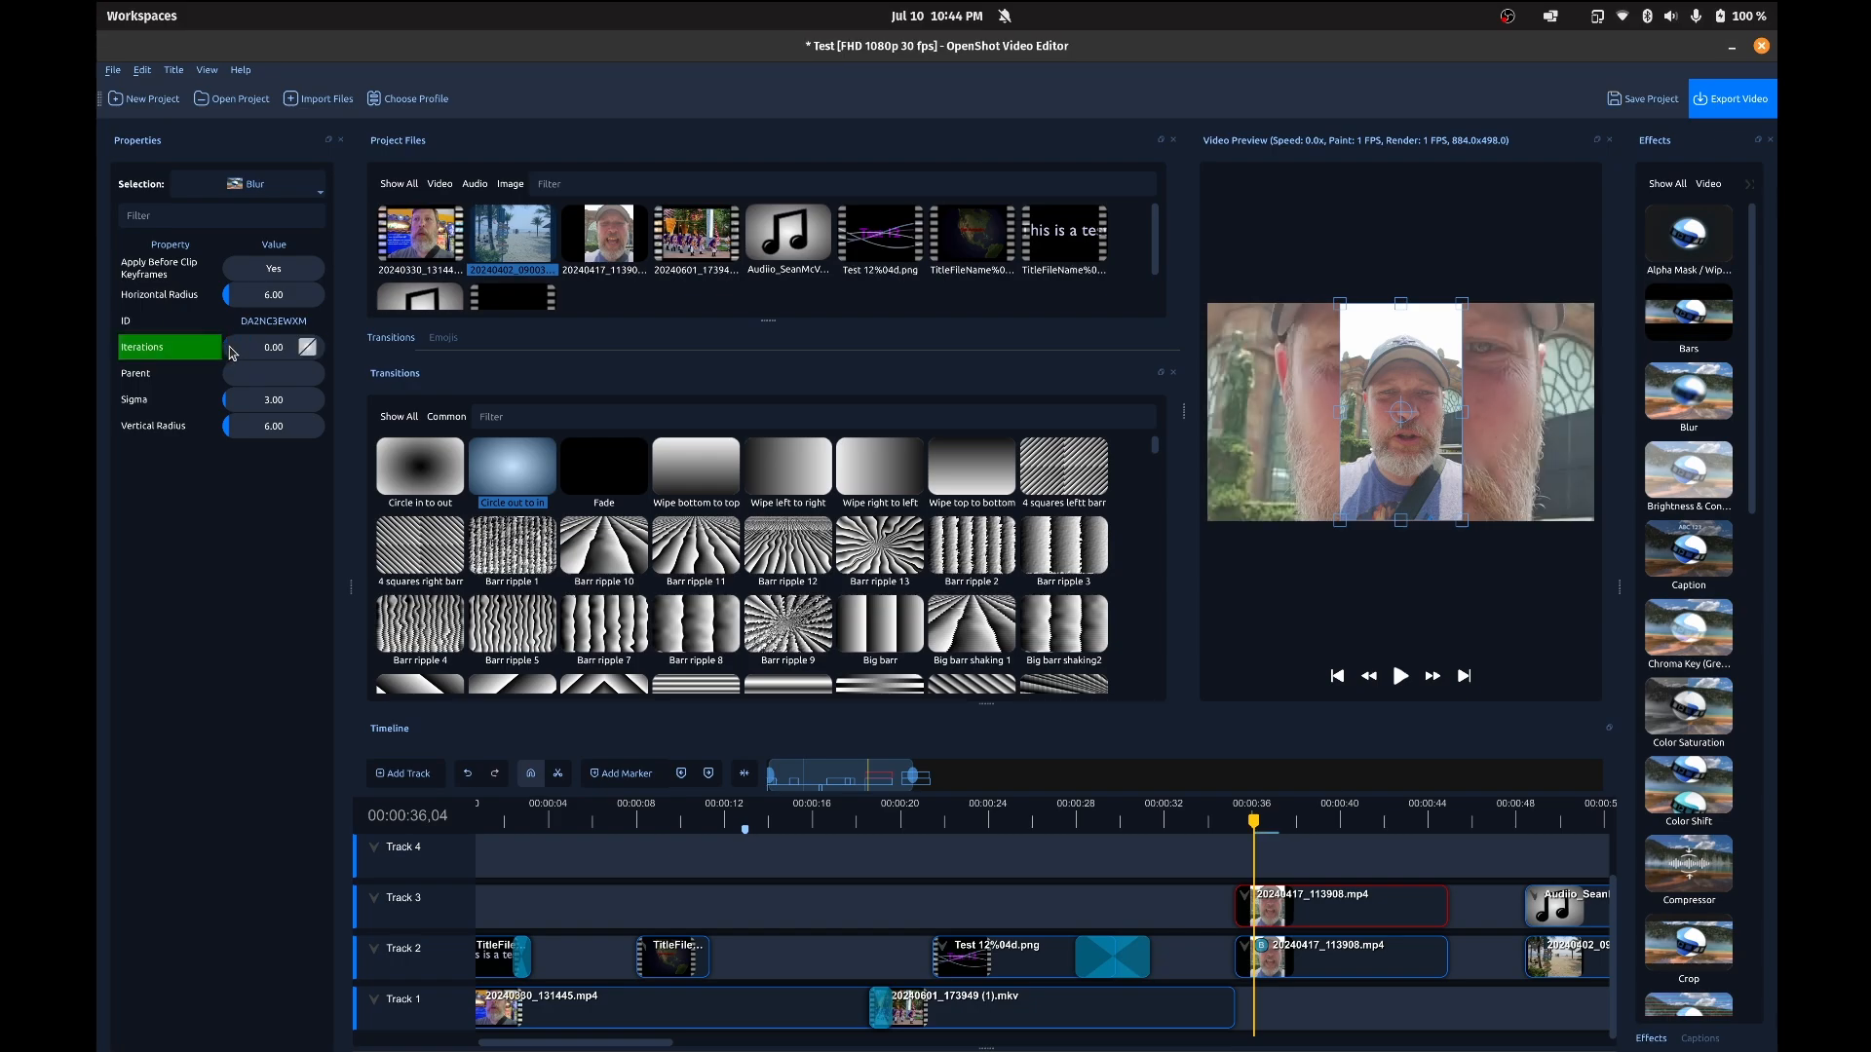
drag(230, 353, 261, 351)
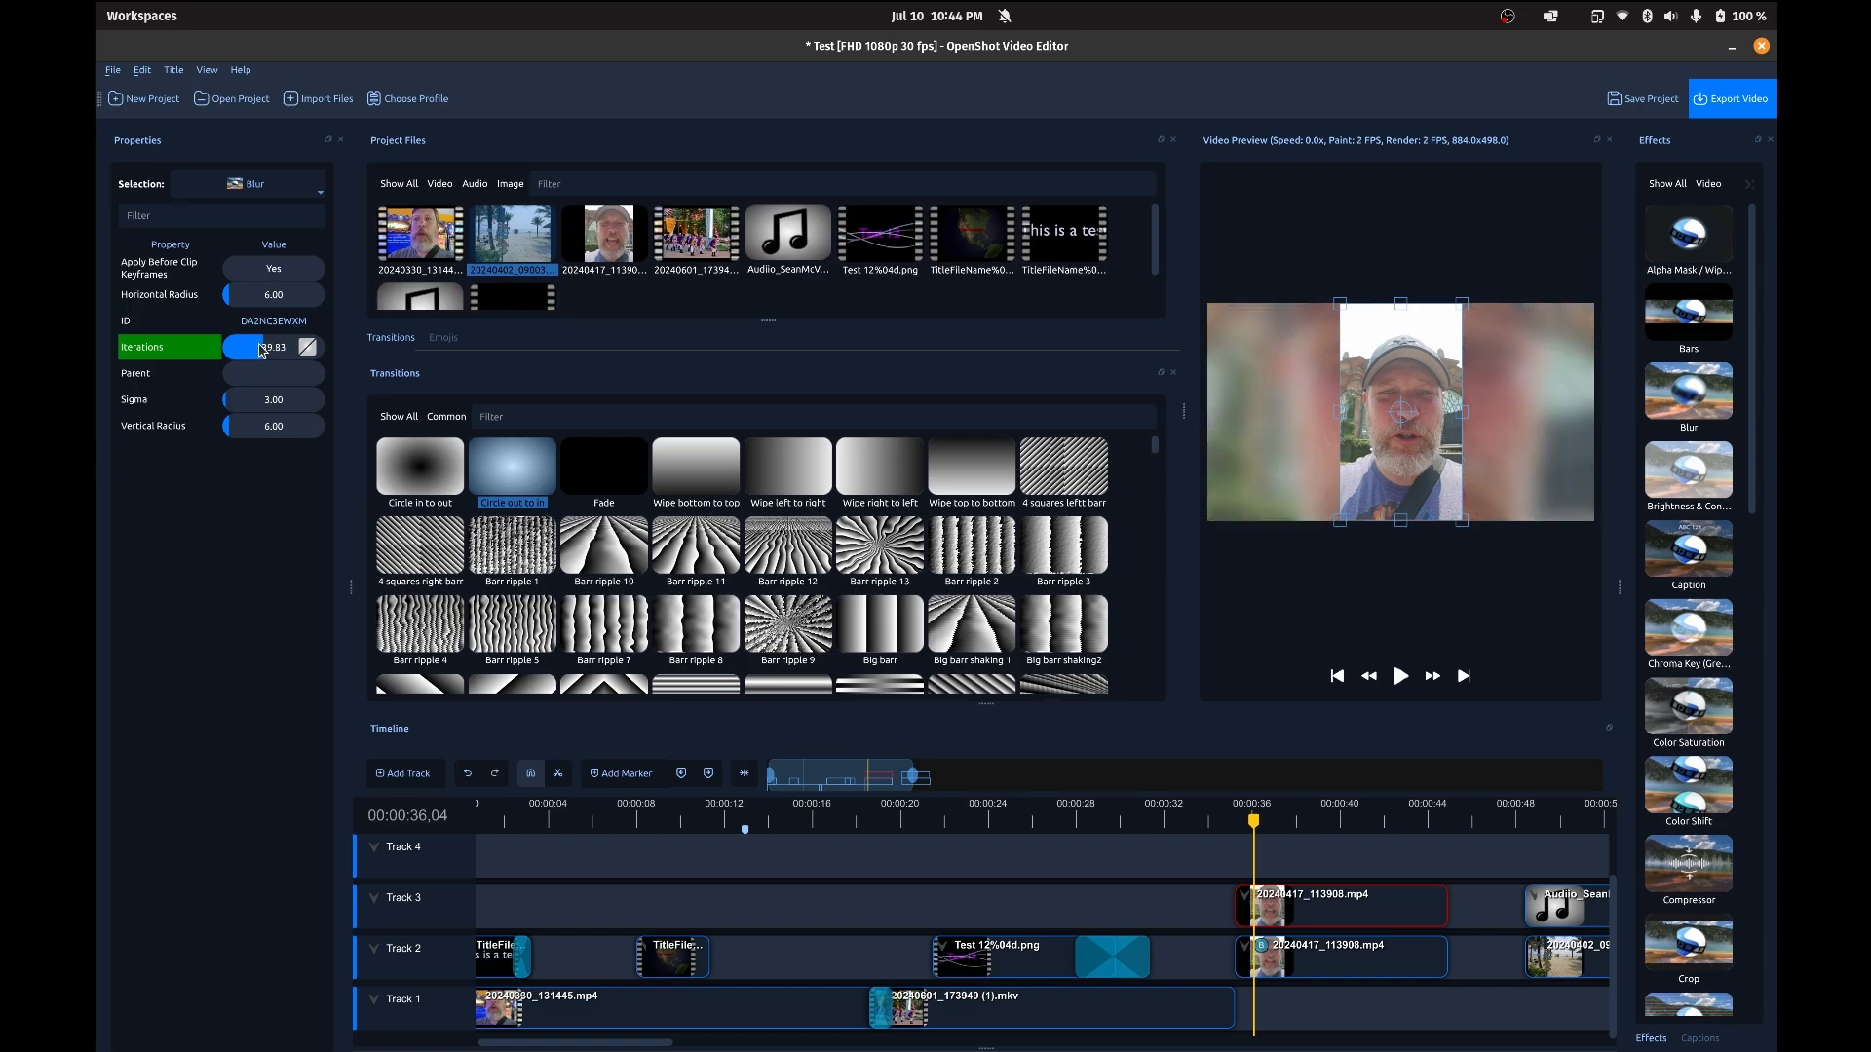
Step: Scrub the playhead near the start of the blurred clip to 00:00:35,24 and clear the selection
click(1238, 824)
drag(1238, 824, 1250, 824)
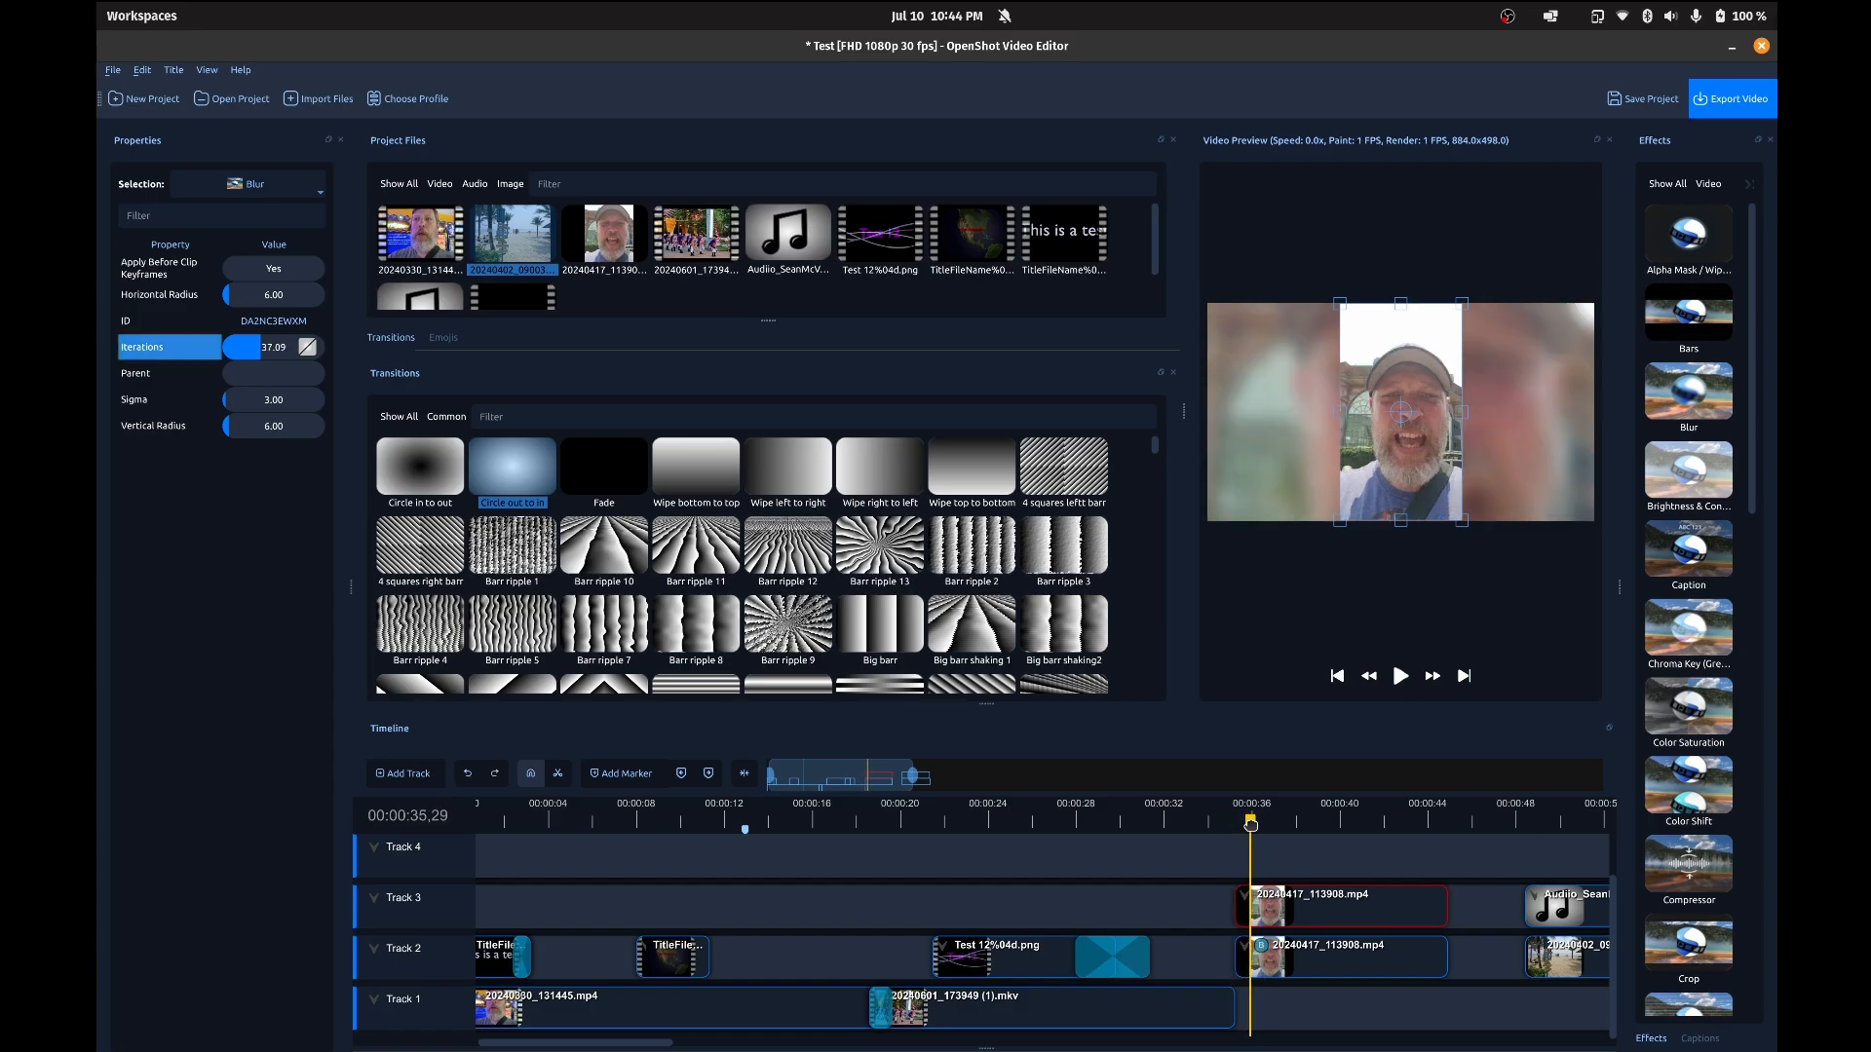
click(1496, 903)
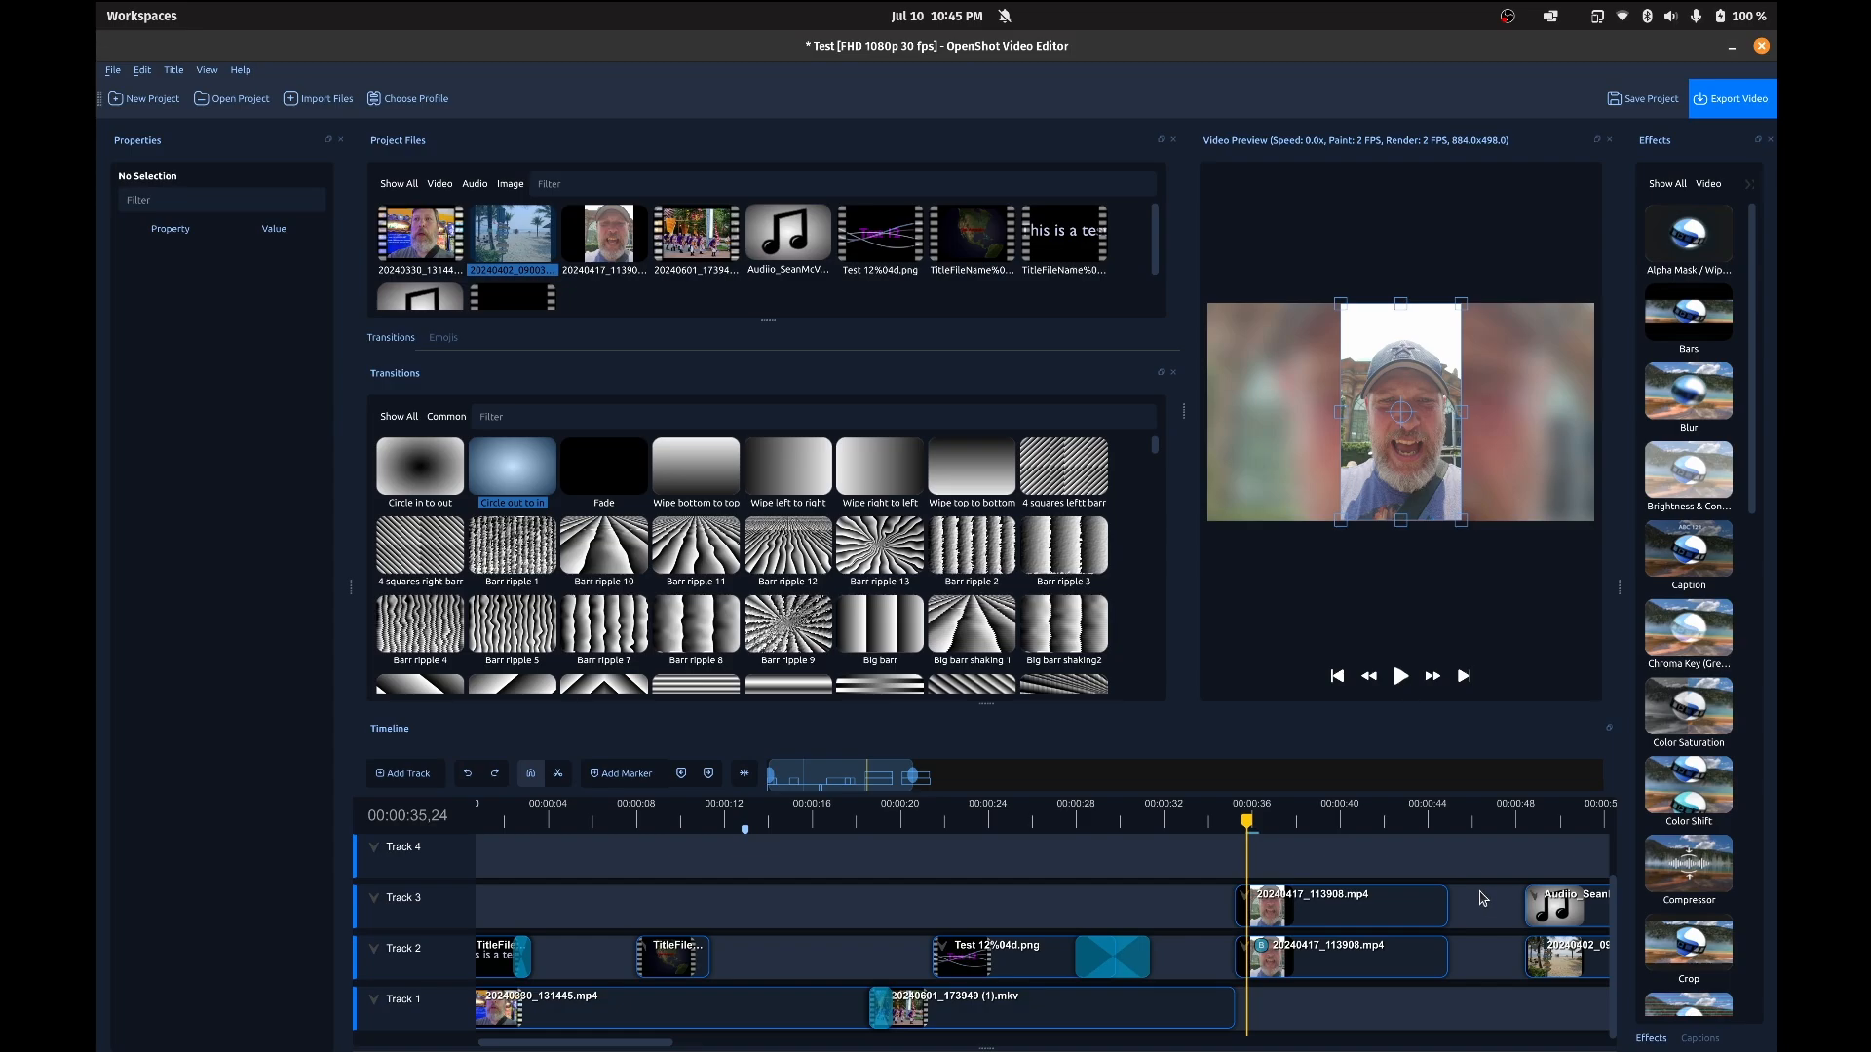
scroll(1482, 899, right, 5)
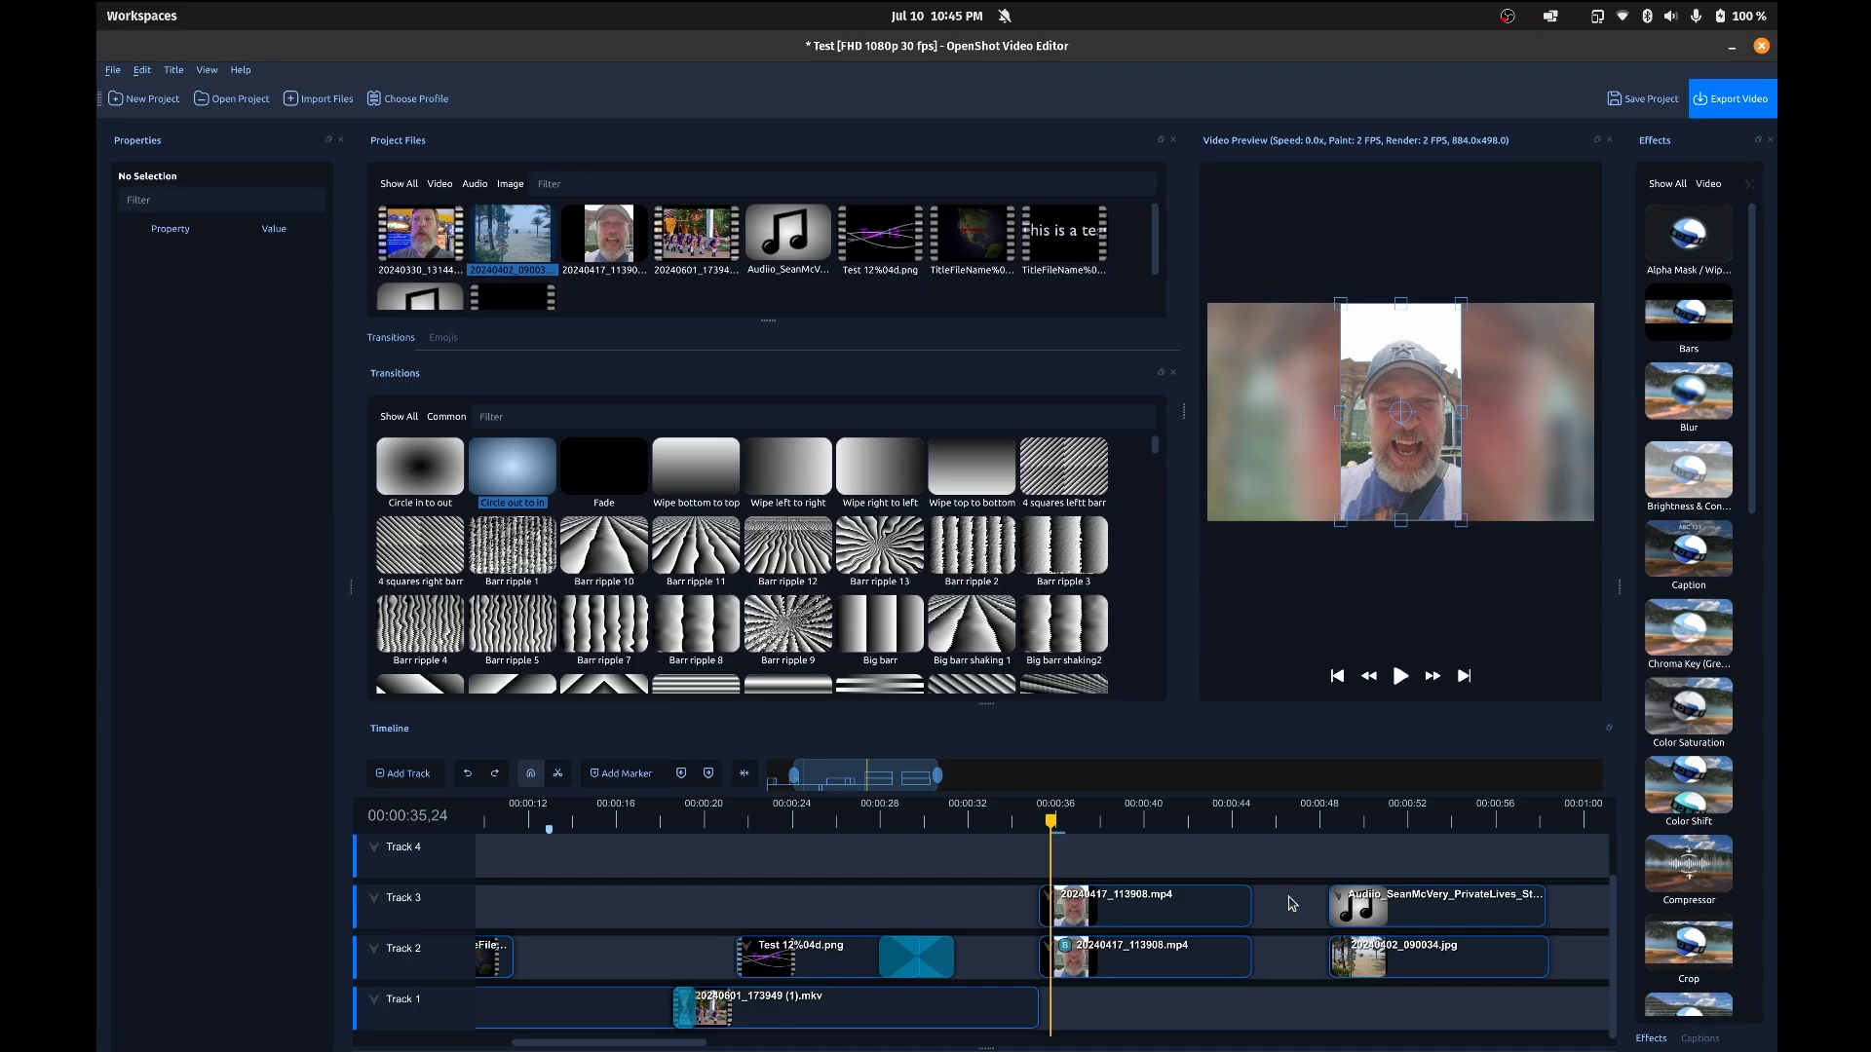
Step: Remove the gaps following the 20240417_113908.mp4 clips on Track 3 and Track 2
right_click(1288, 906)
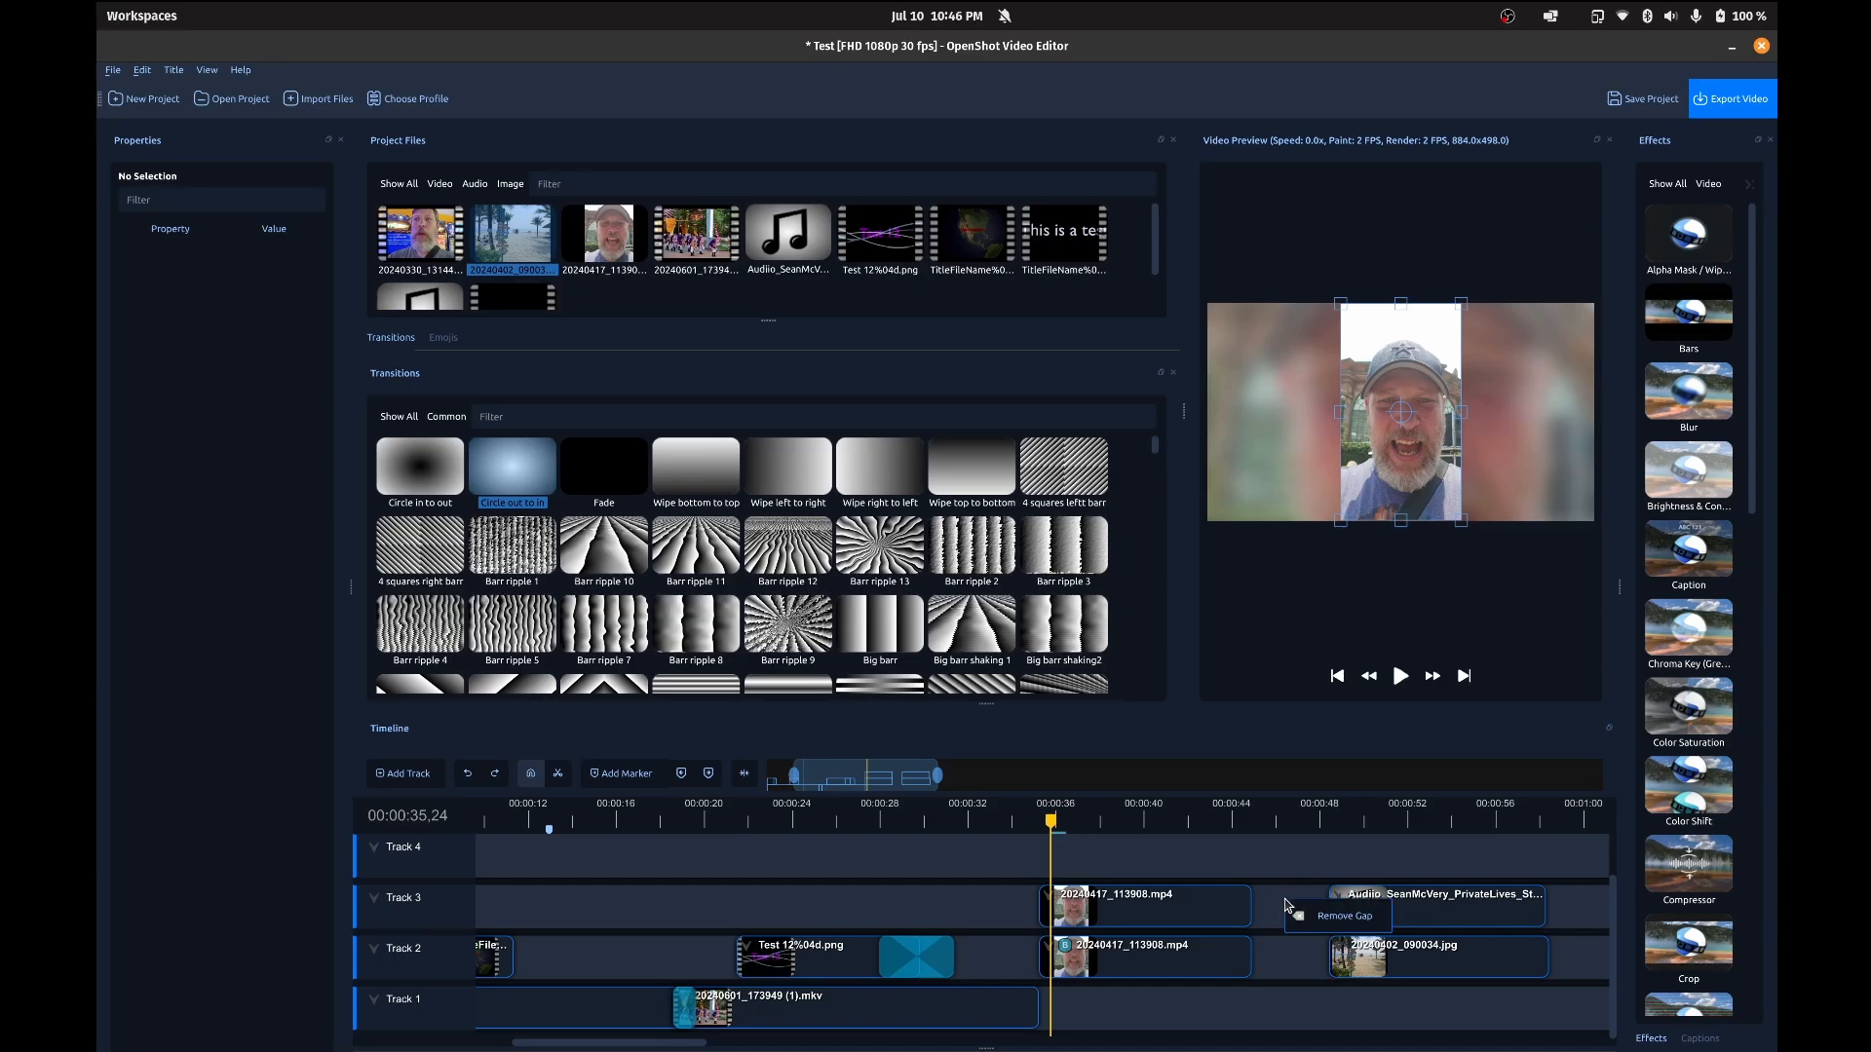
click(1343, 916)
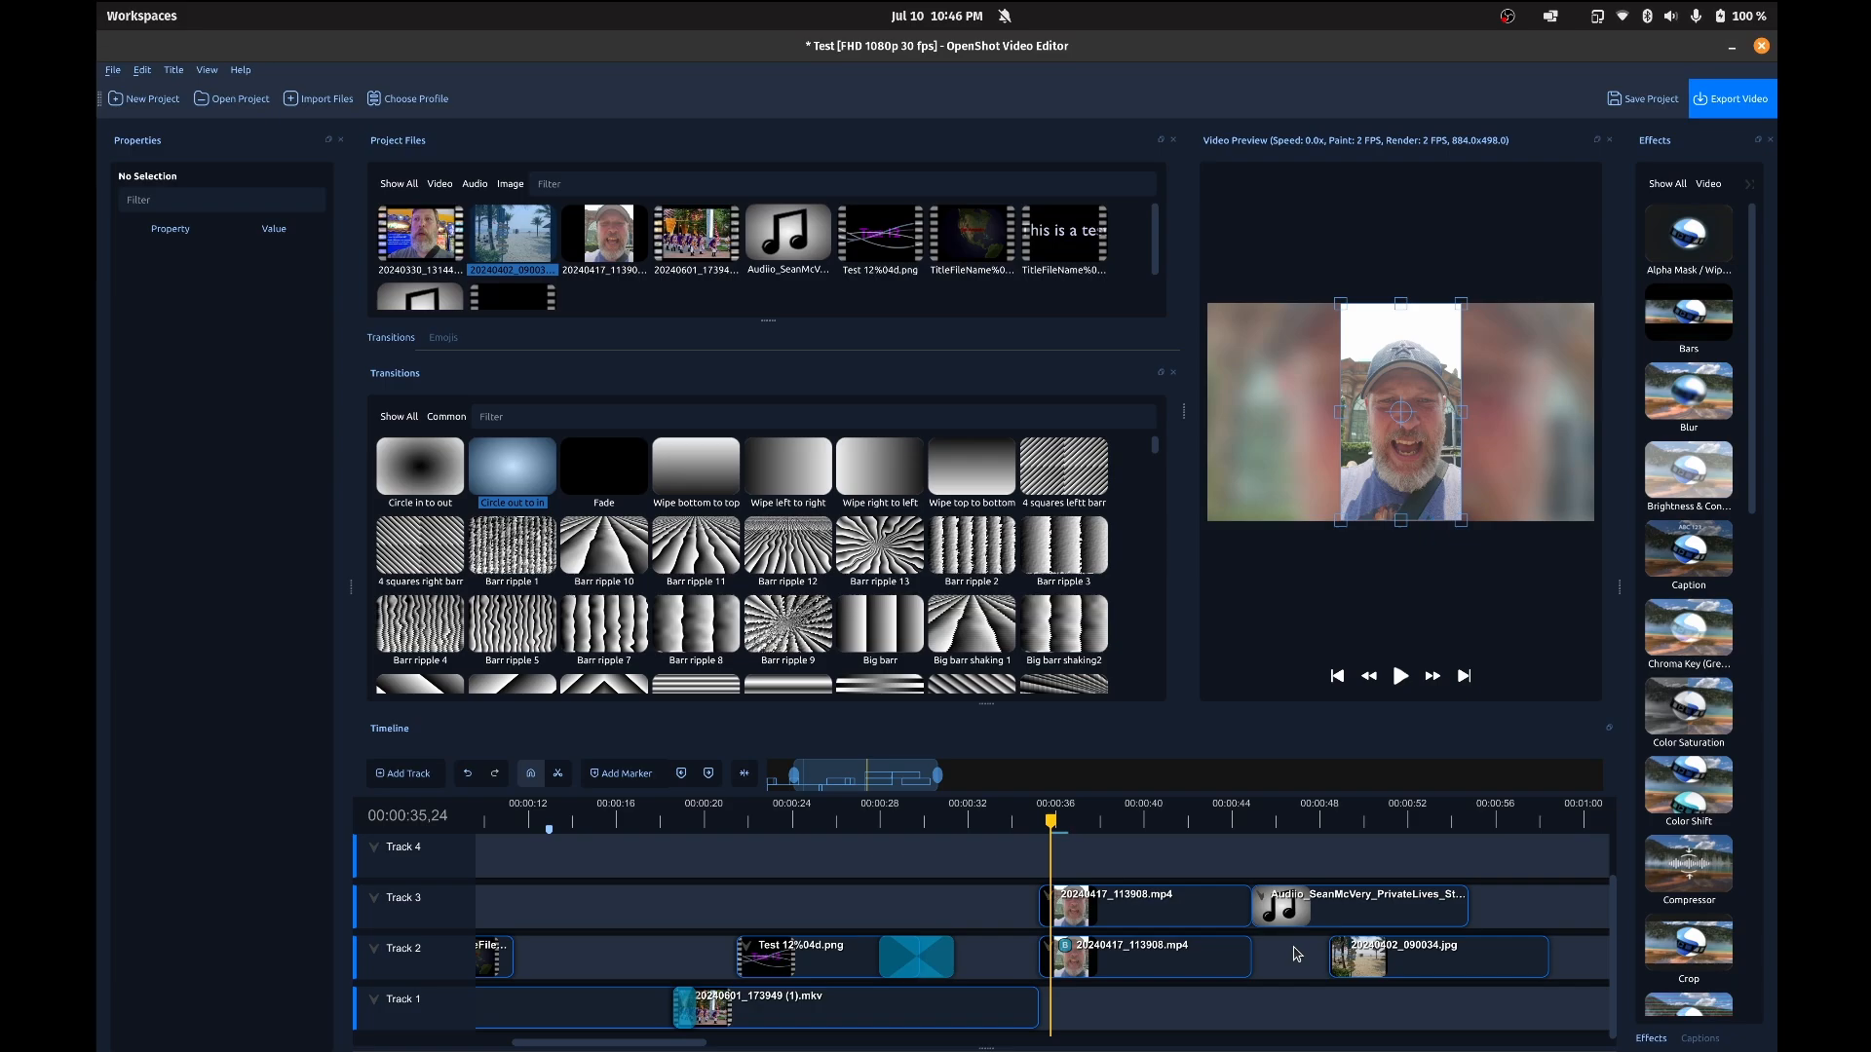
right_click(1294, 949)
click(1315, 965)
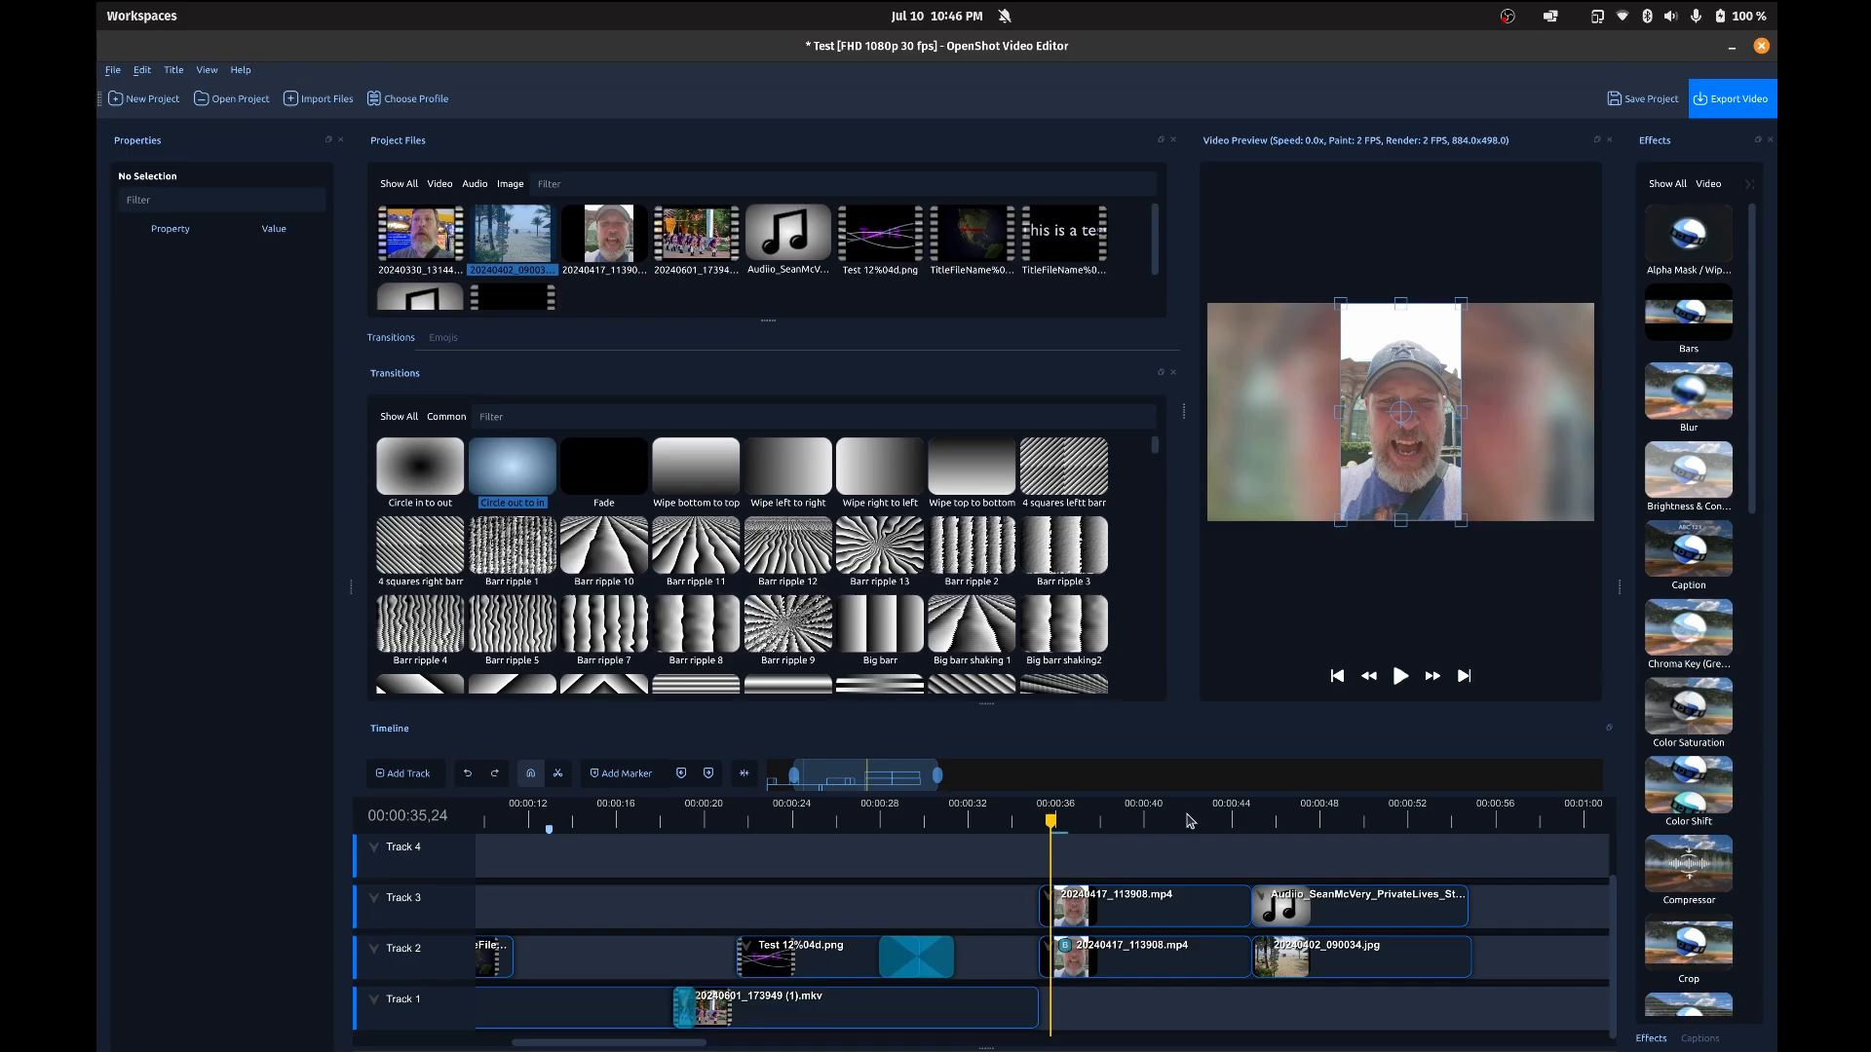
Step: Open the Preferences and review the list of keyboard shortcuts
key(ctrl+shift+p)
click(951, 429)
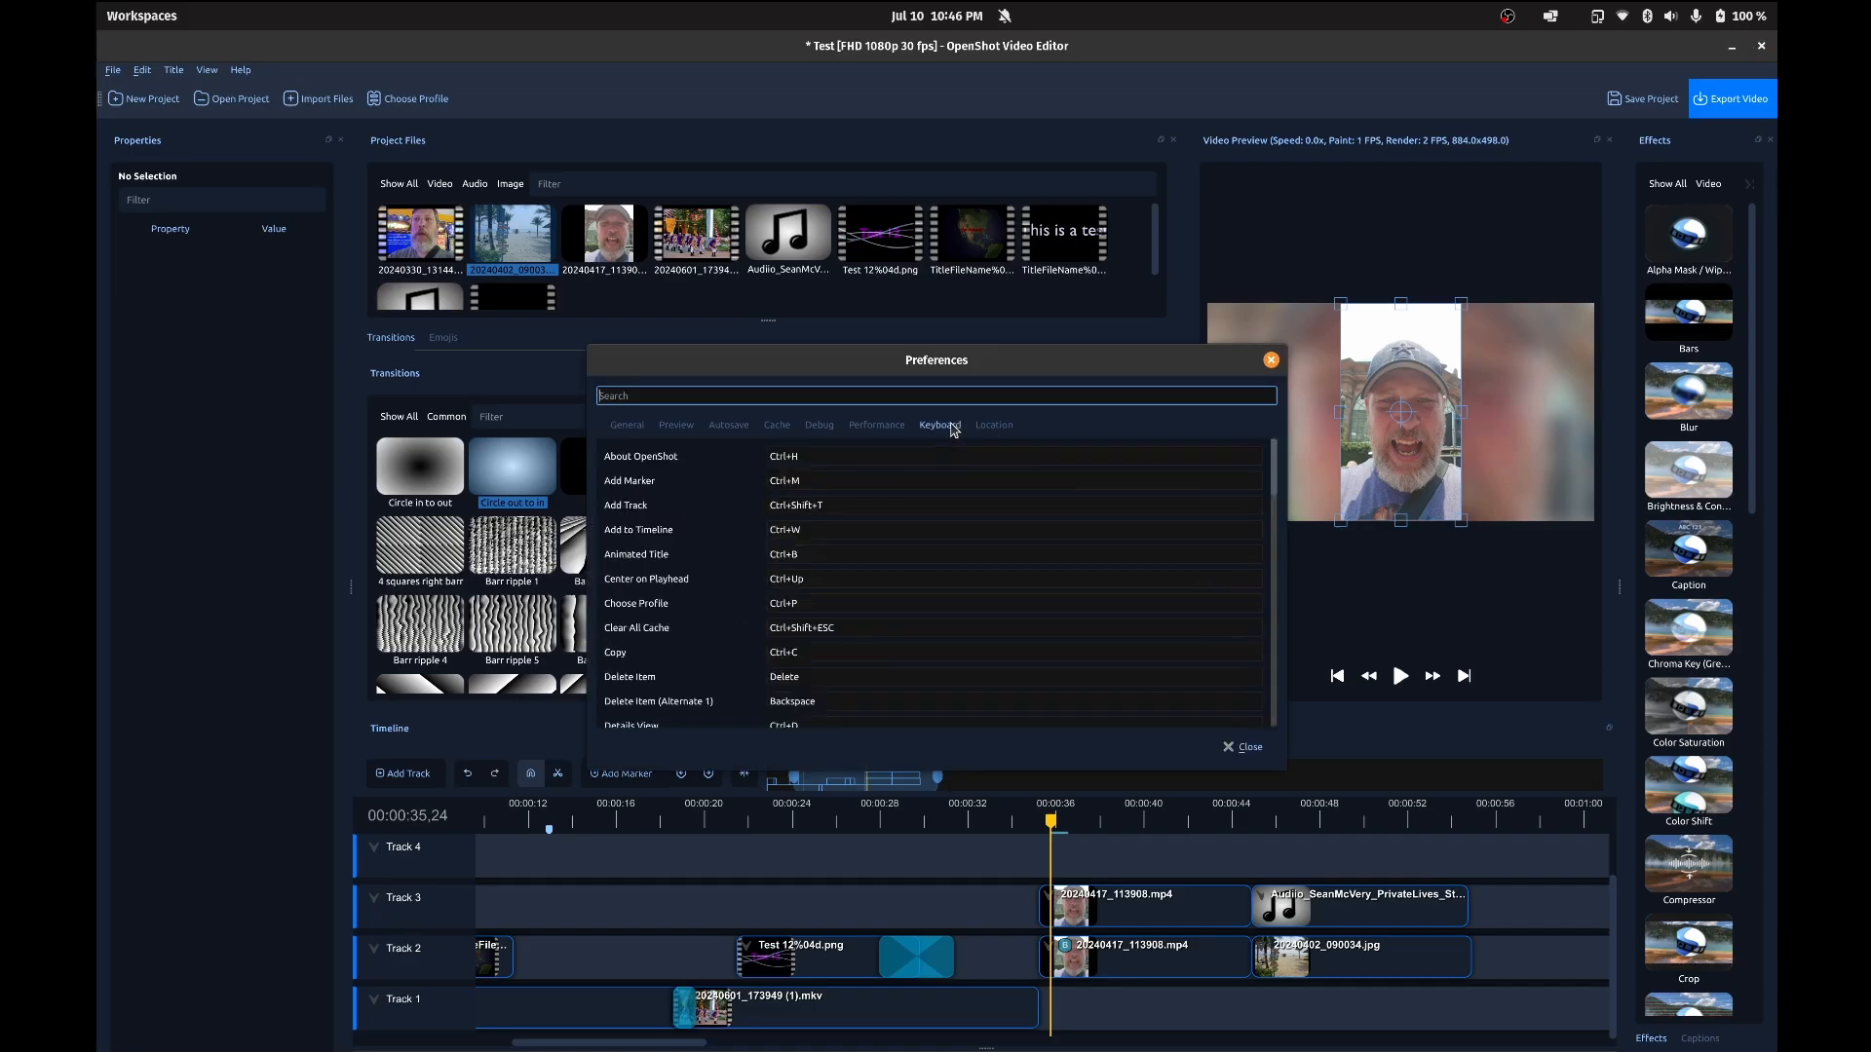
scroll(929, 502, down, 12)
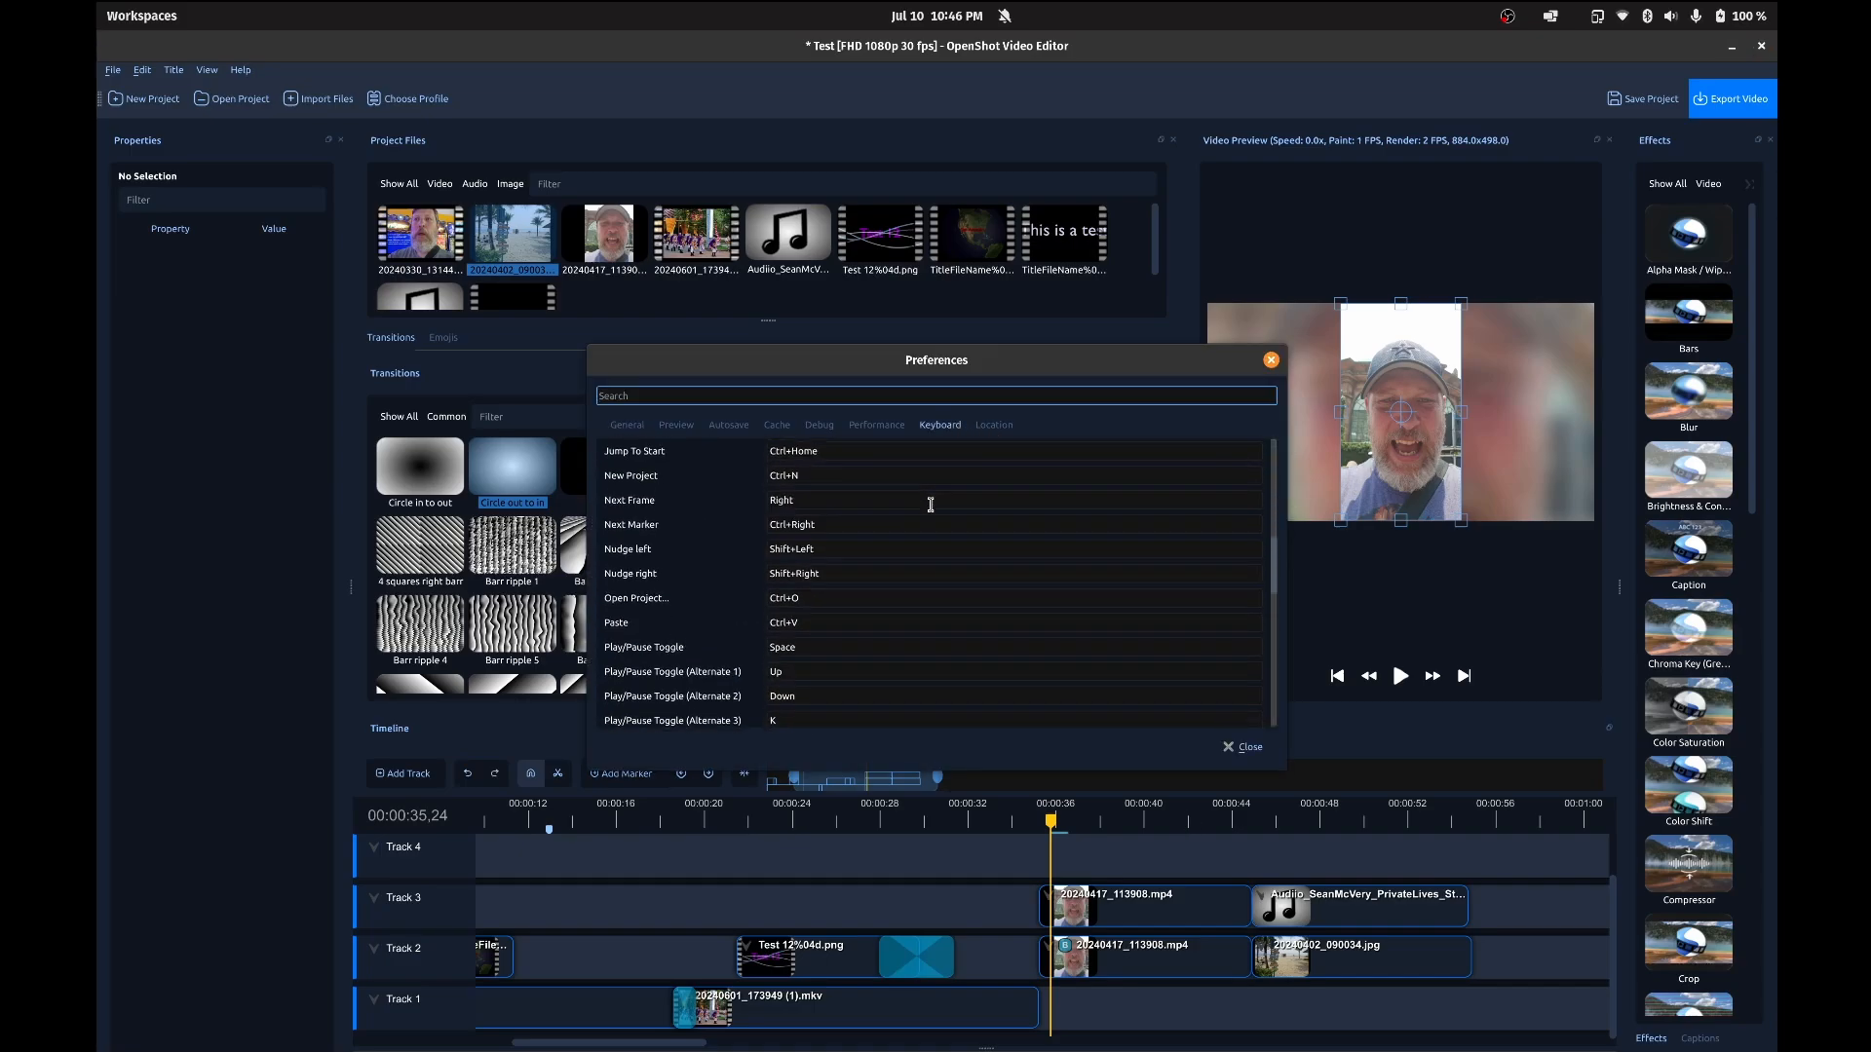
scroll(930, 505, down, 7)
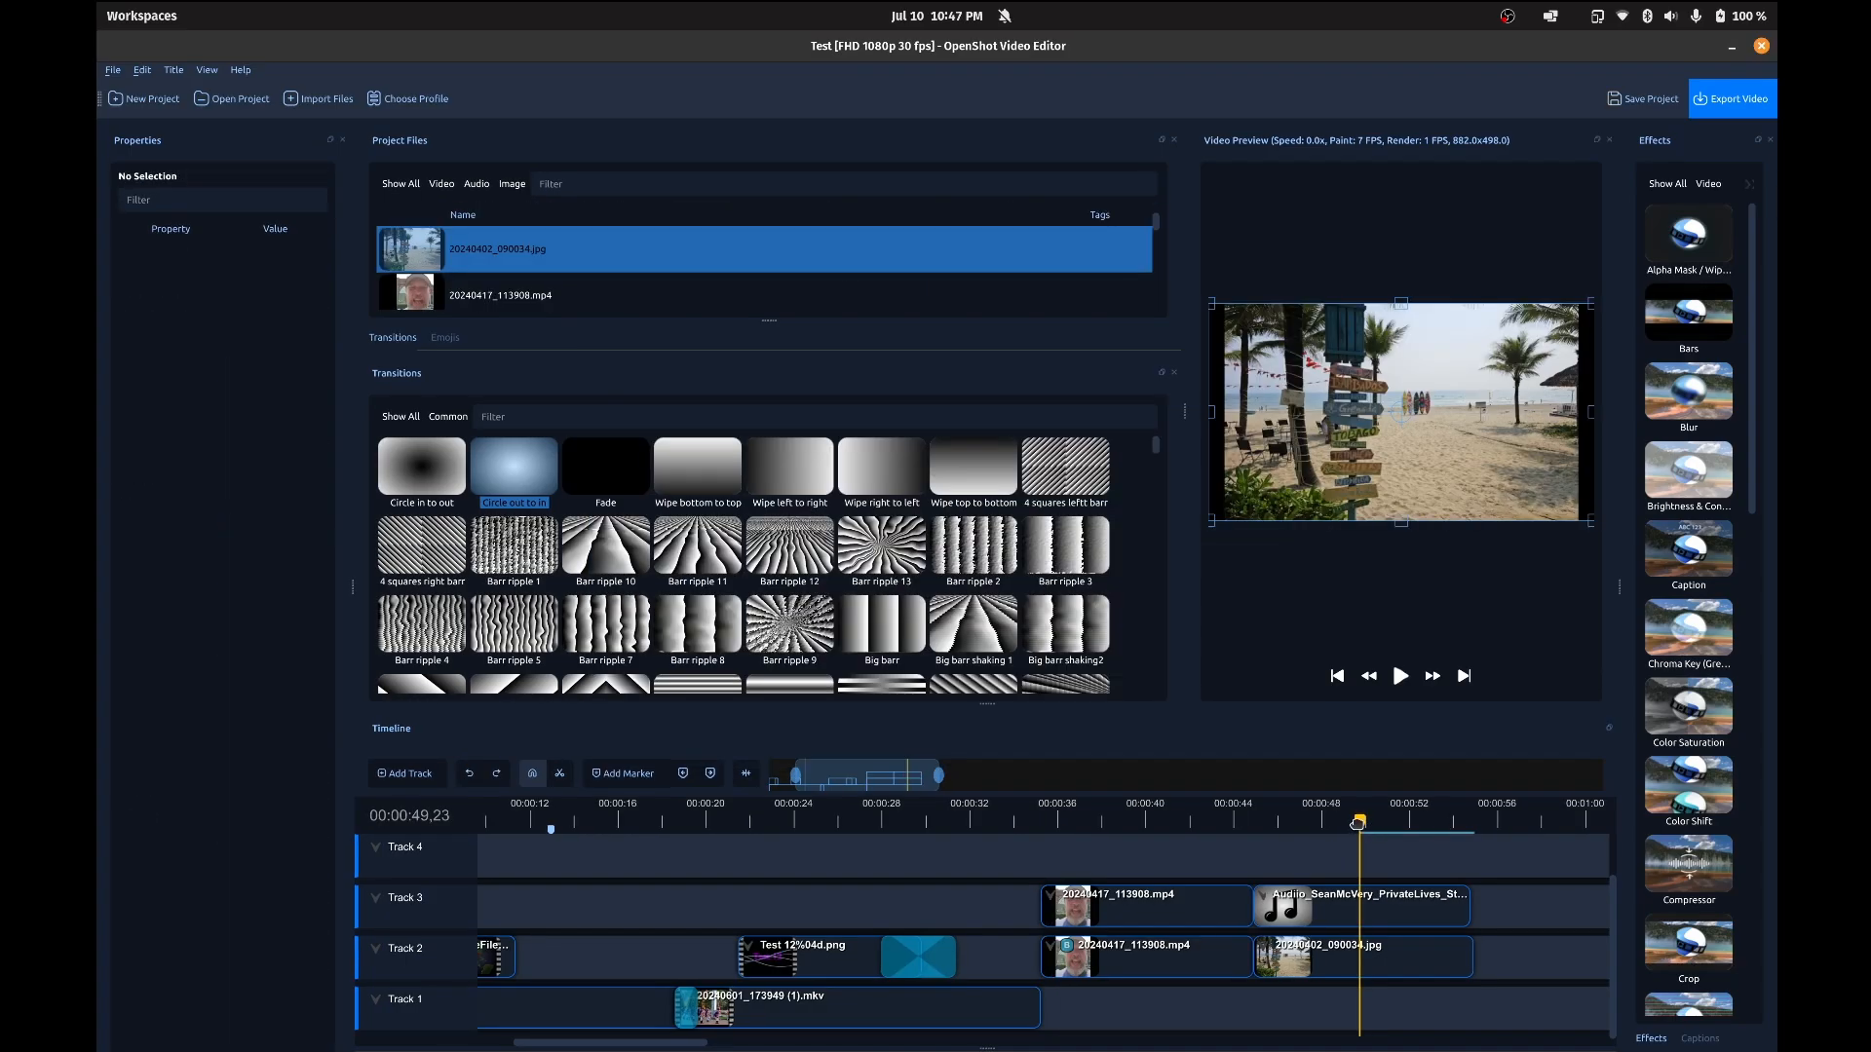
Step: Slice the Track 3 audio clip at 00:00:49,23, keeping its left side, and undo the slice
click(1366, 901)
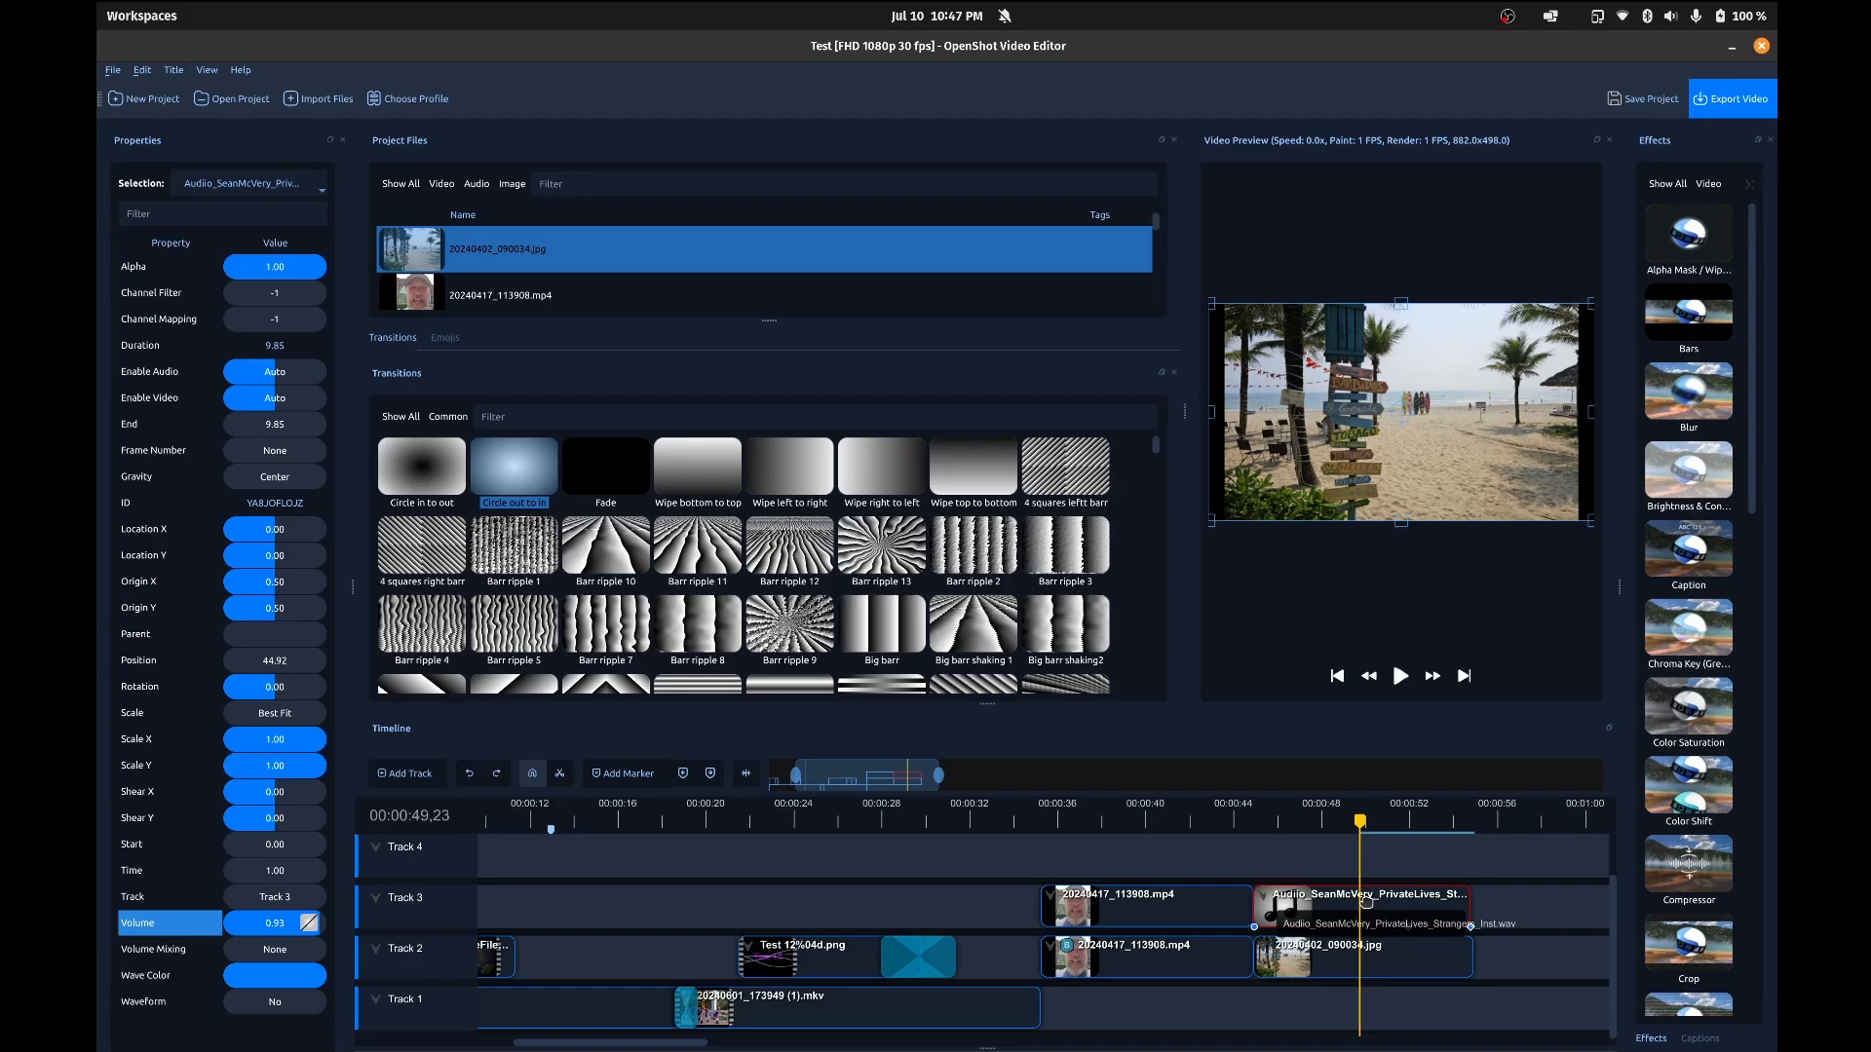
key(ctrl+shift+j)
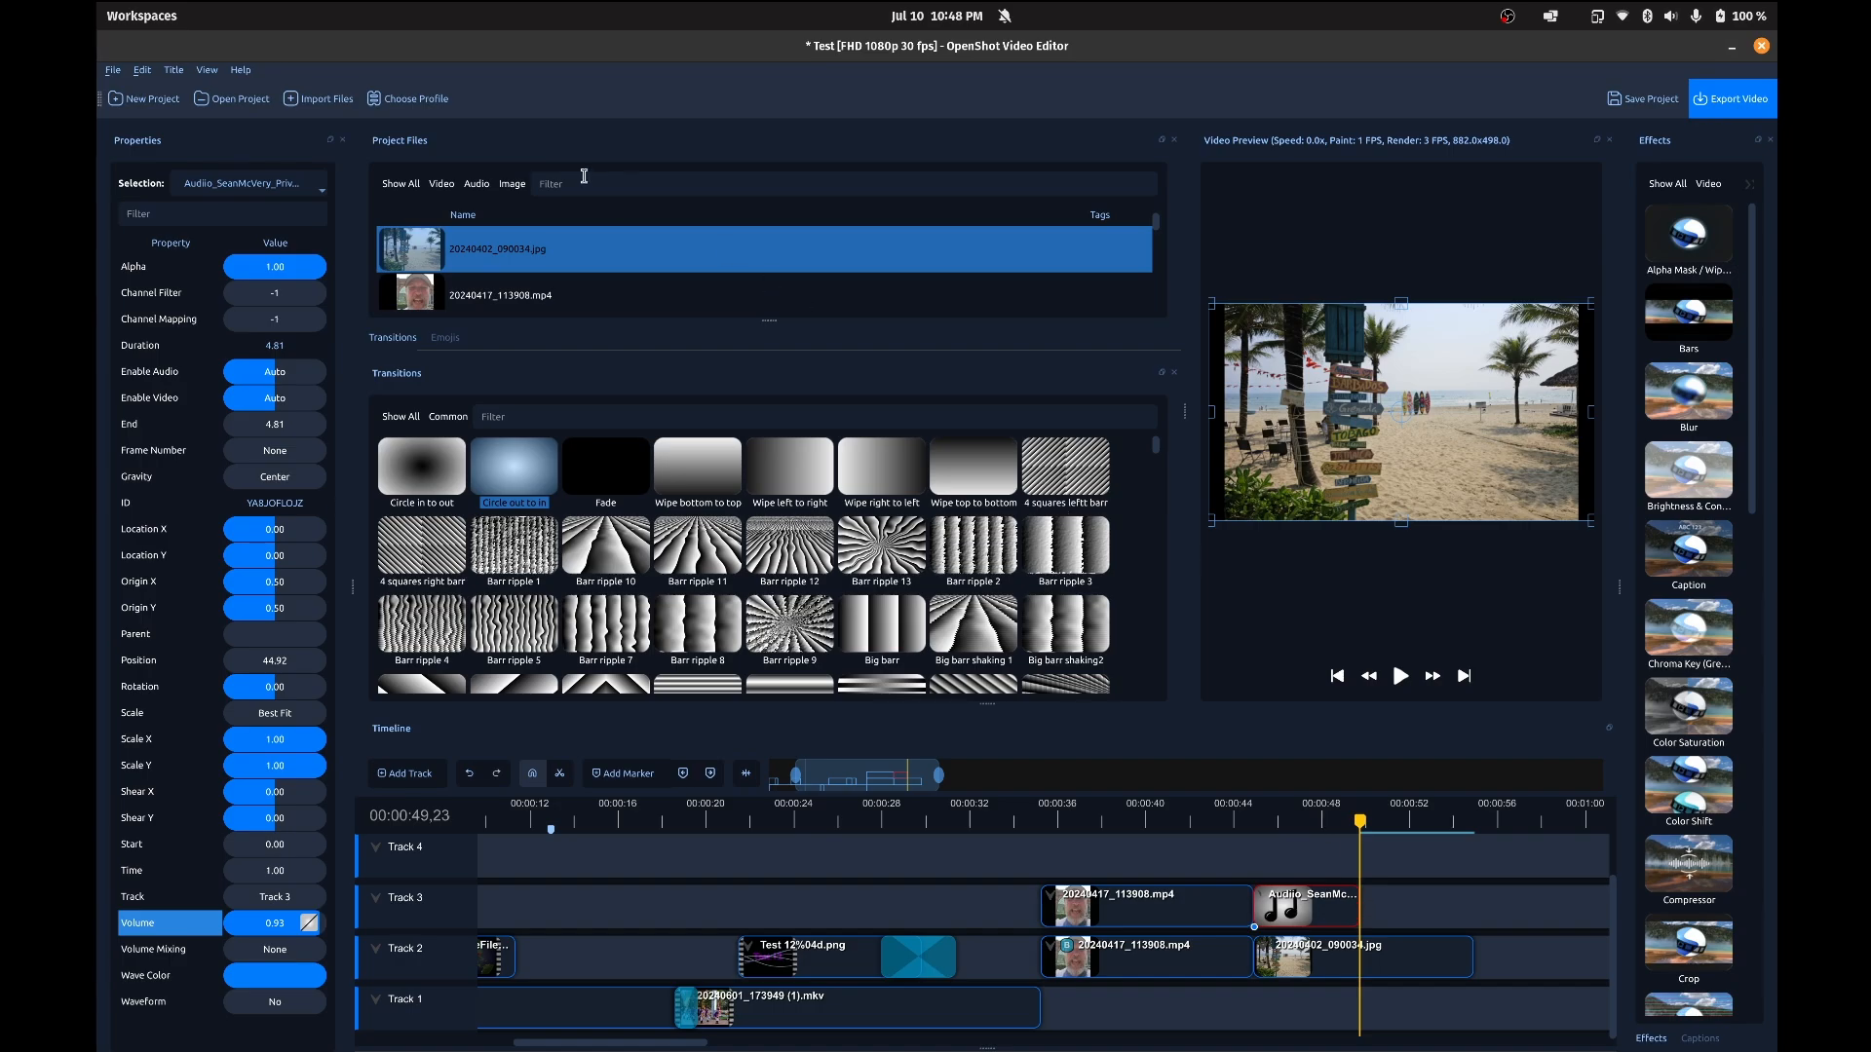
key(ctrl+z)
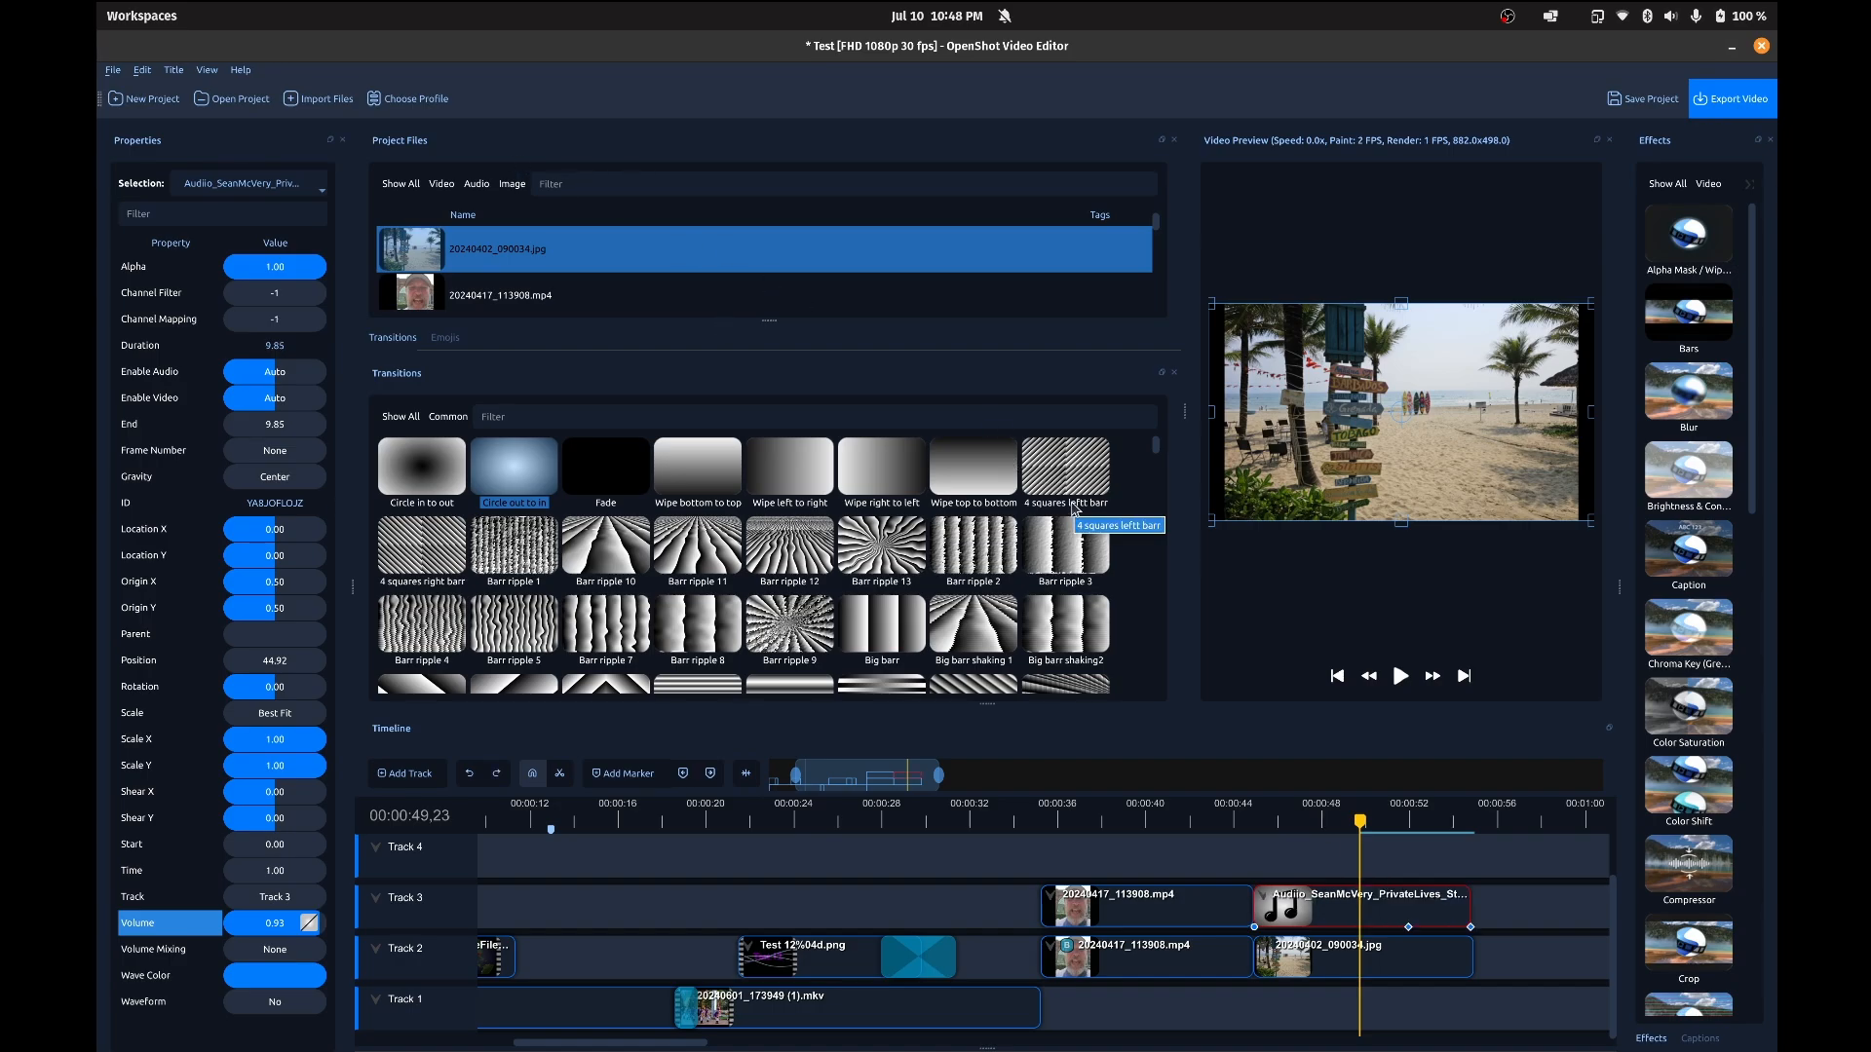
Step: Slice all clips at 00:00:49,23, keeping both sides, and undo the slices
key(ctrl+shift+z)
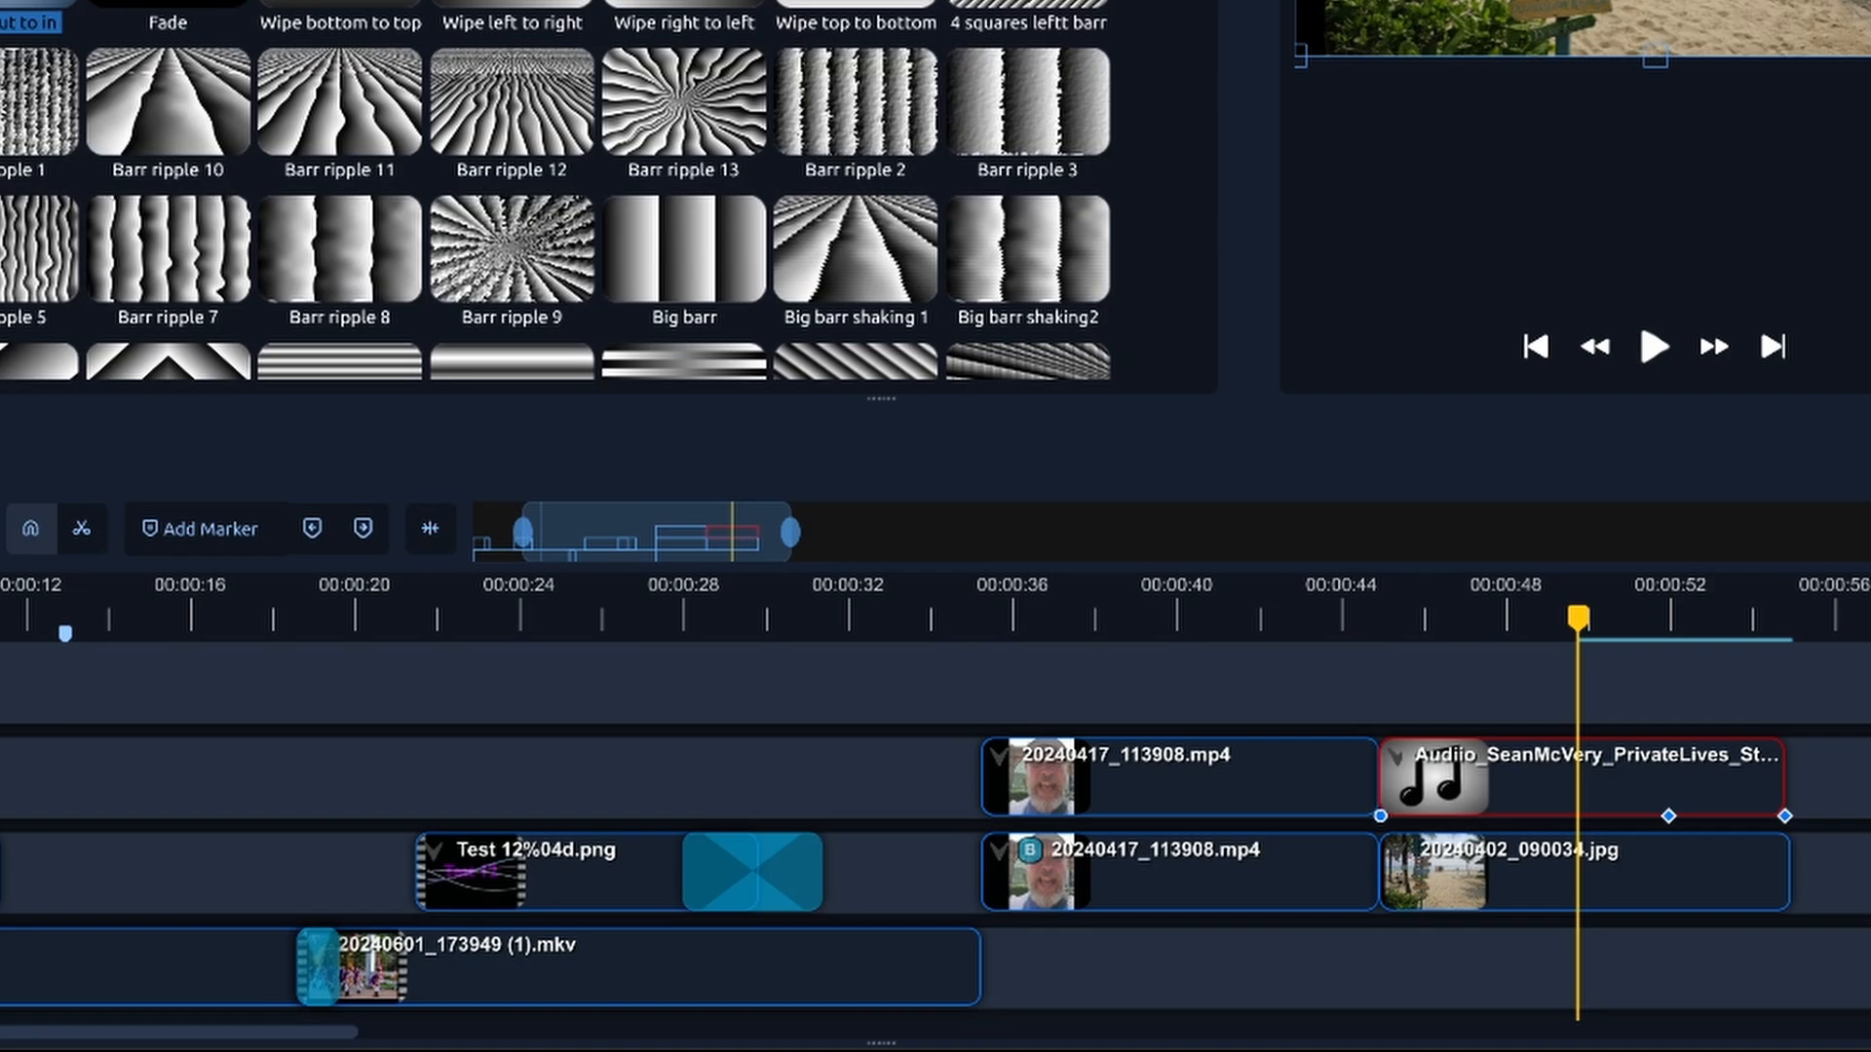
key(ctrl+k)
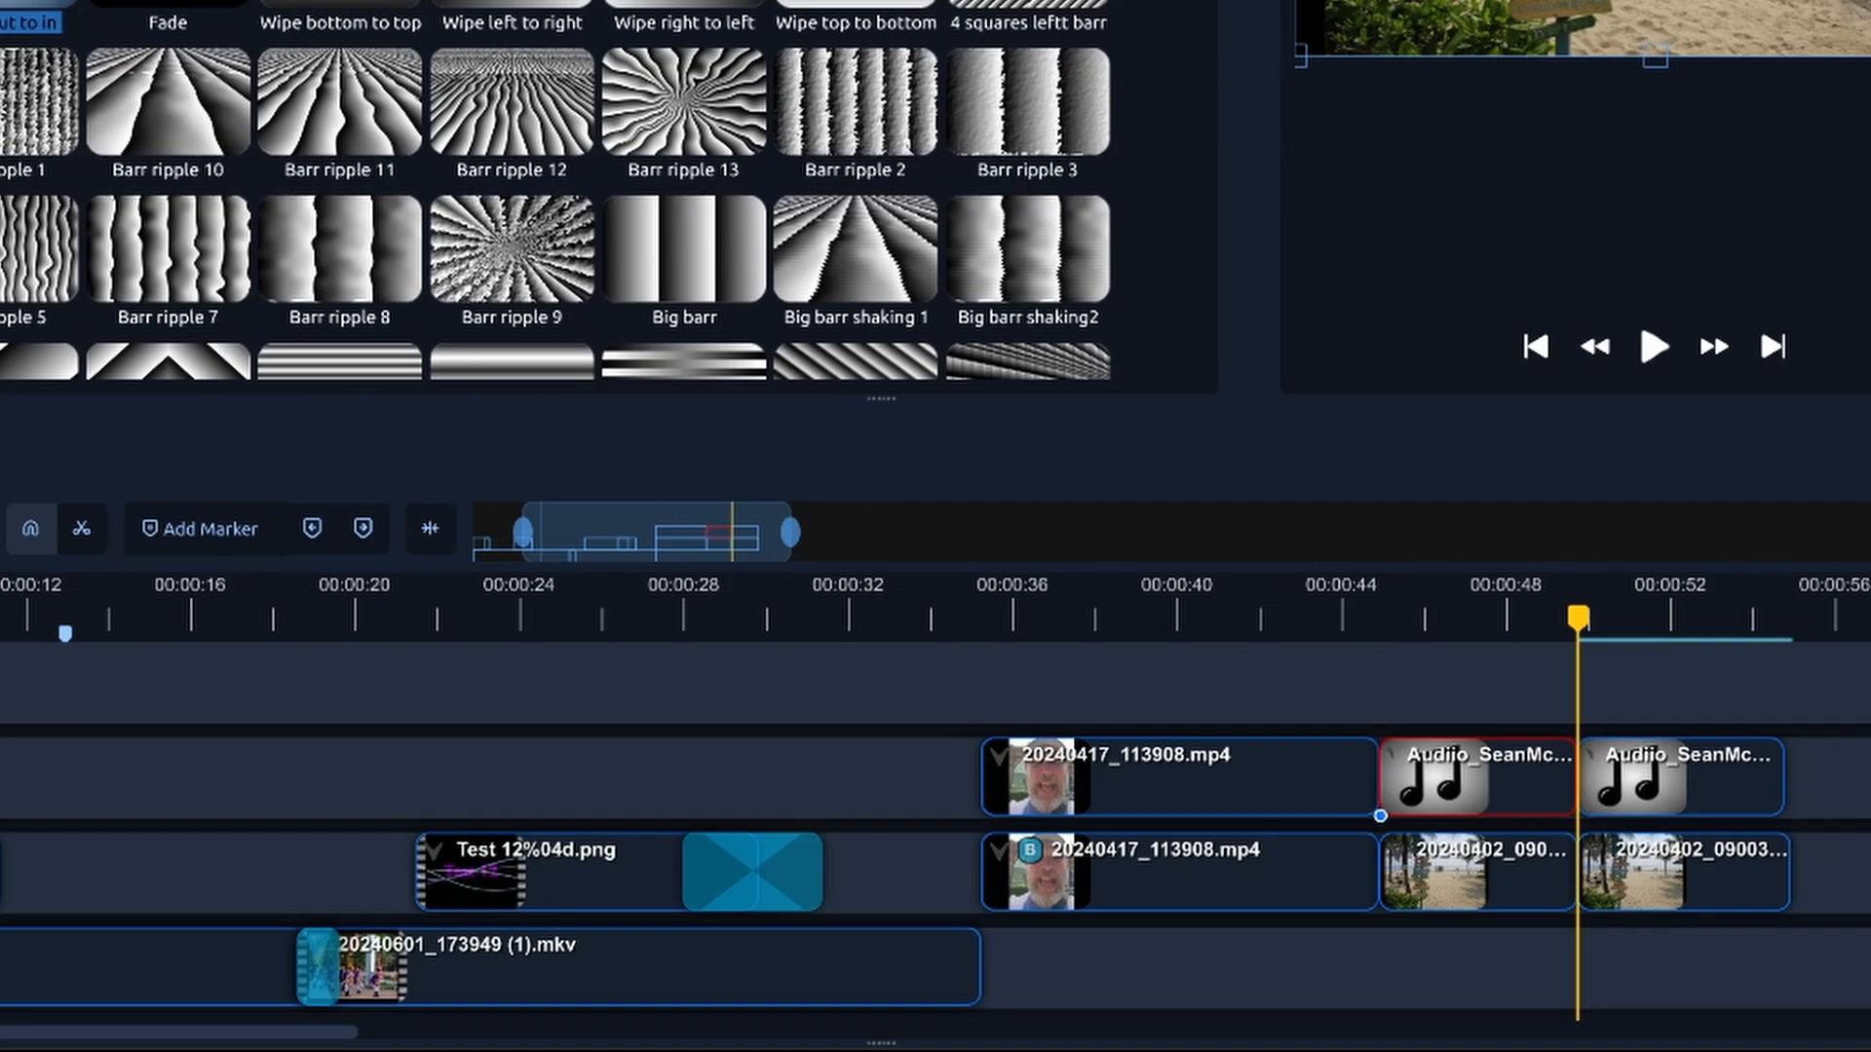
key(ctrl+z)
key(ctrl+z)
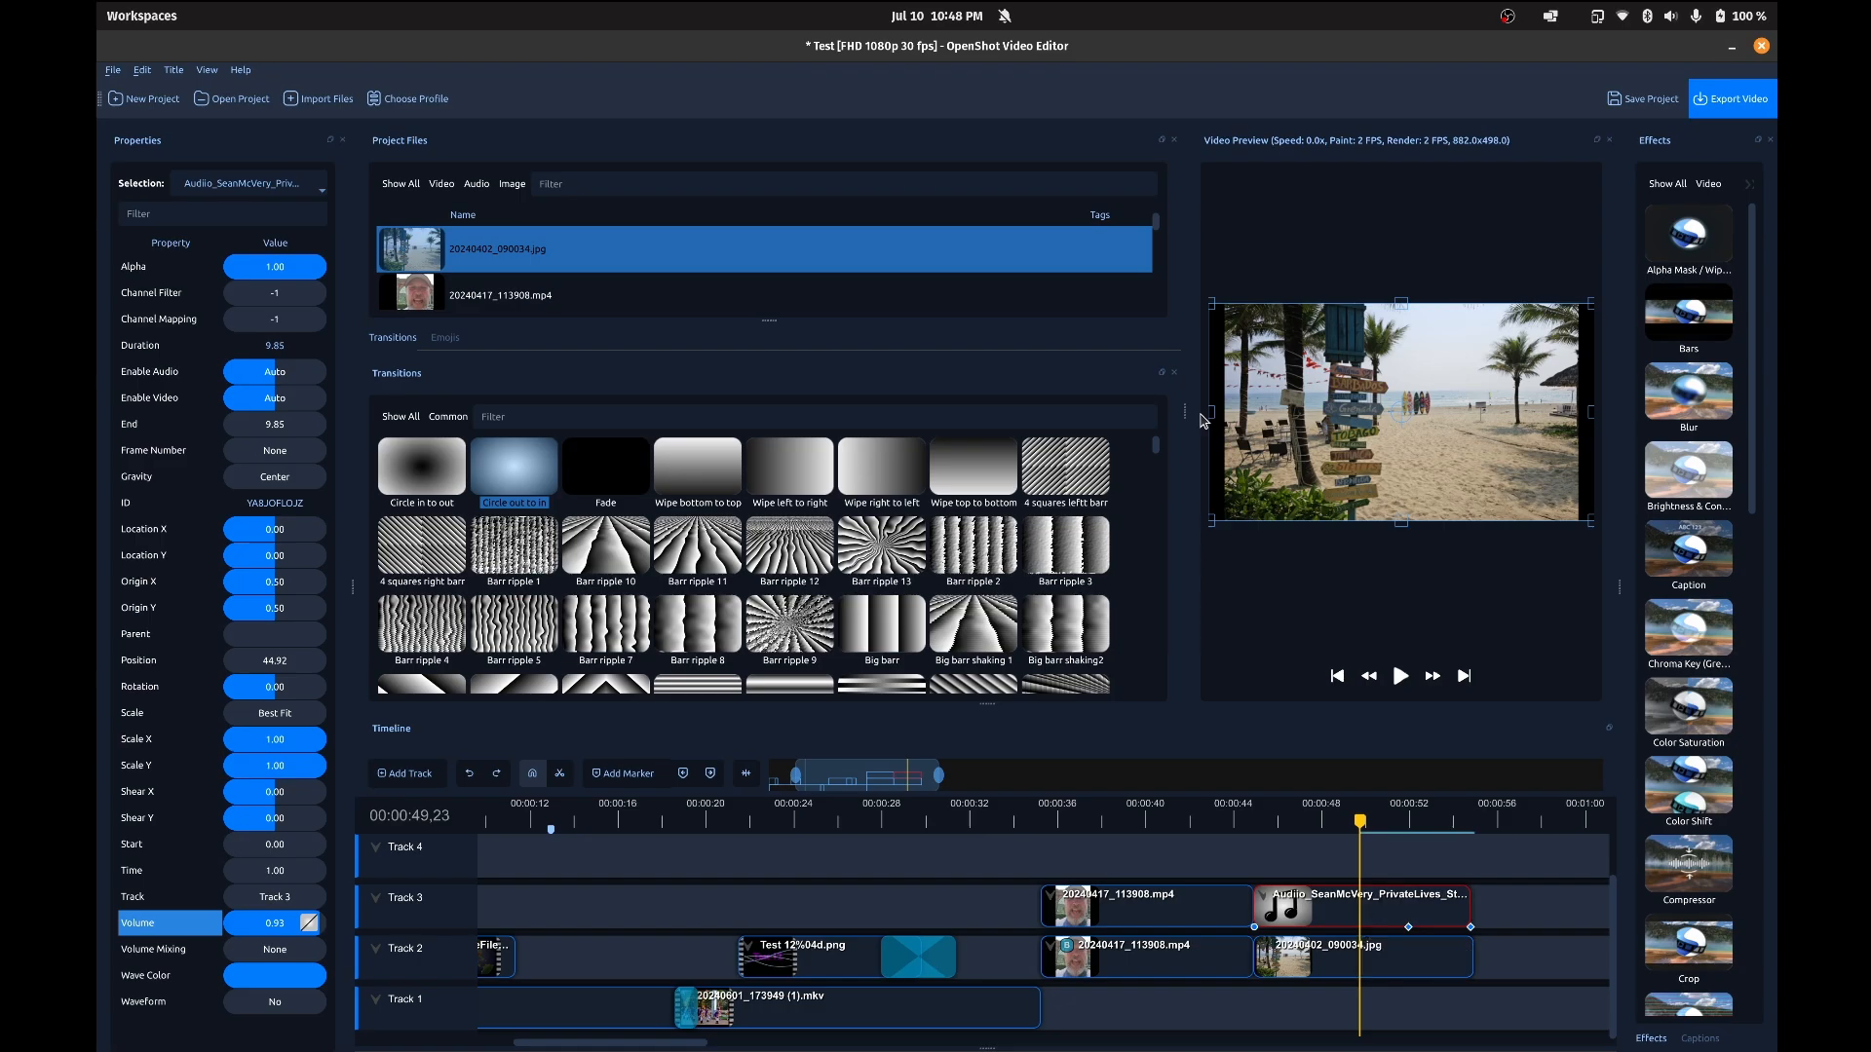
Step: Play the photo and audio clips from 00:00:44,29, and return the playhead to 00:00:45,05
click(1059, 819)
click(1056, 817)
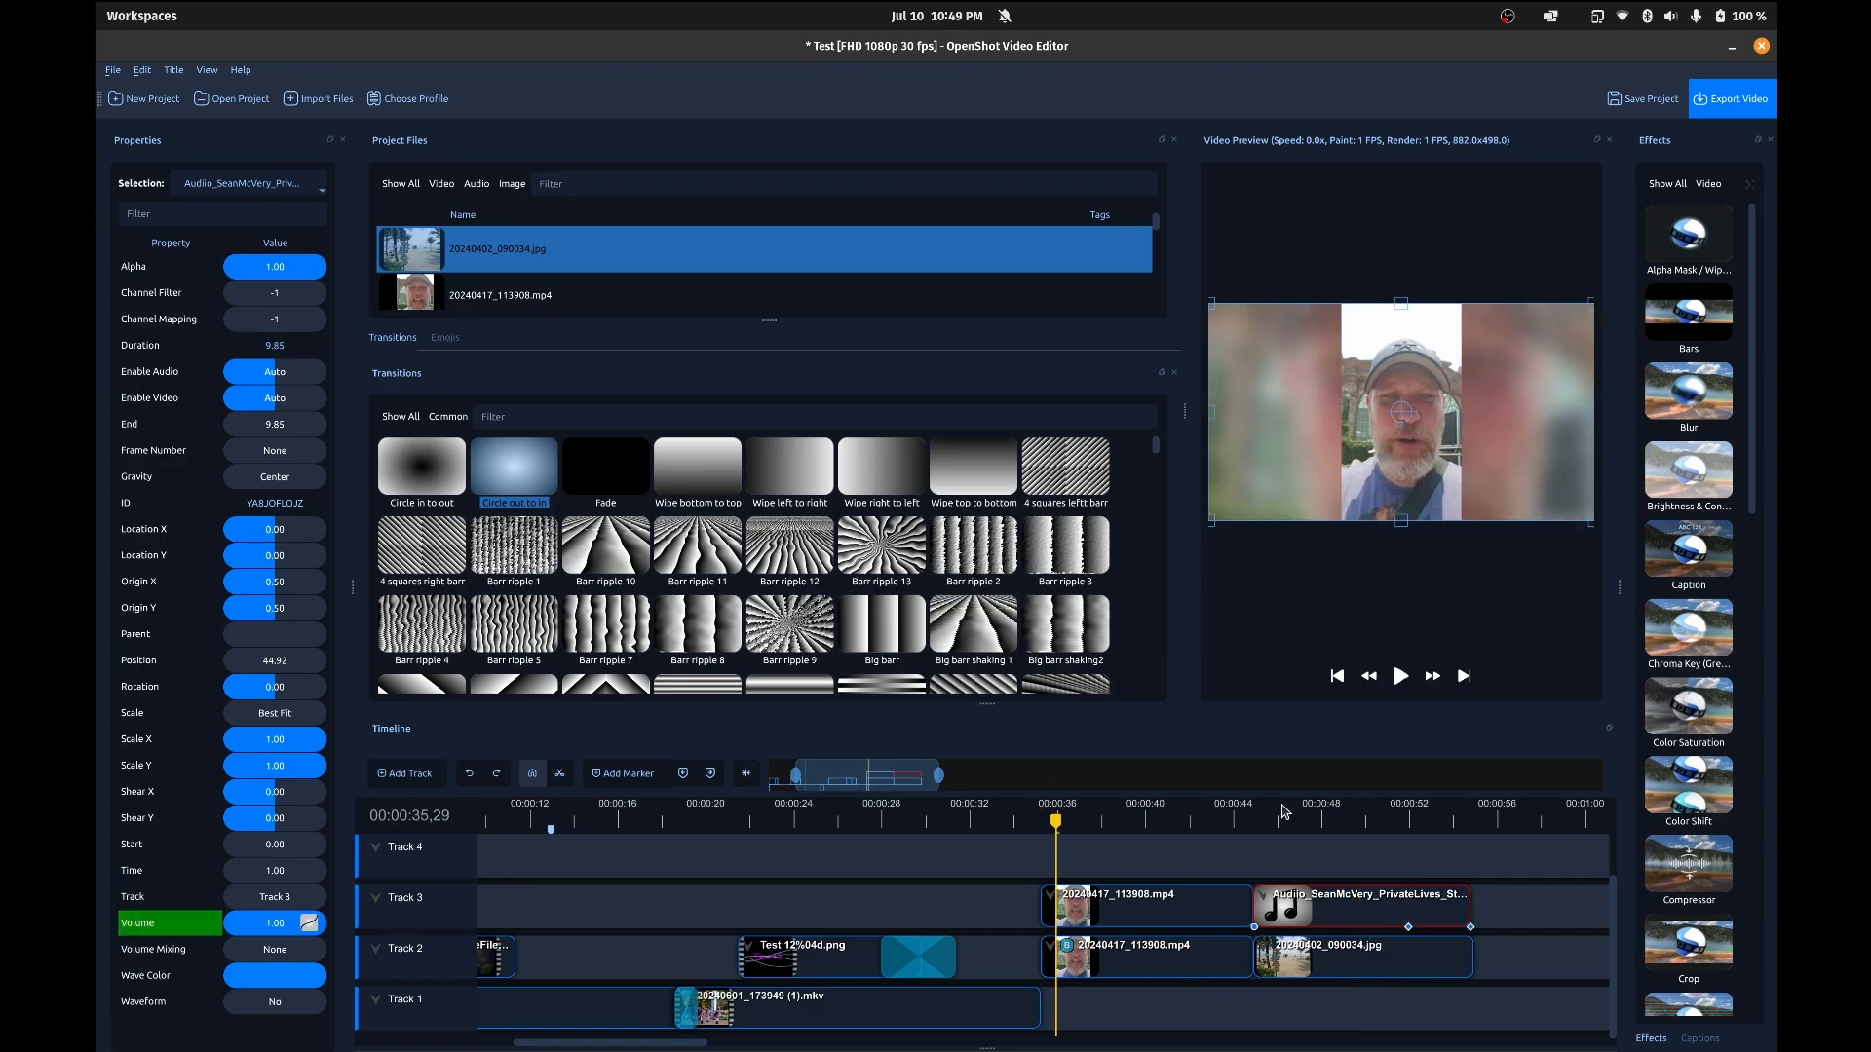
click(1250, 819)
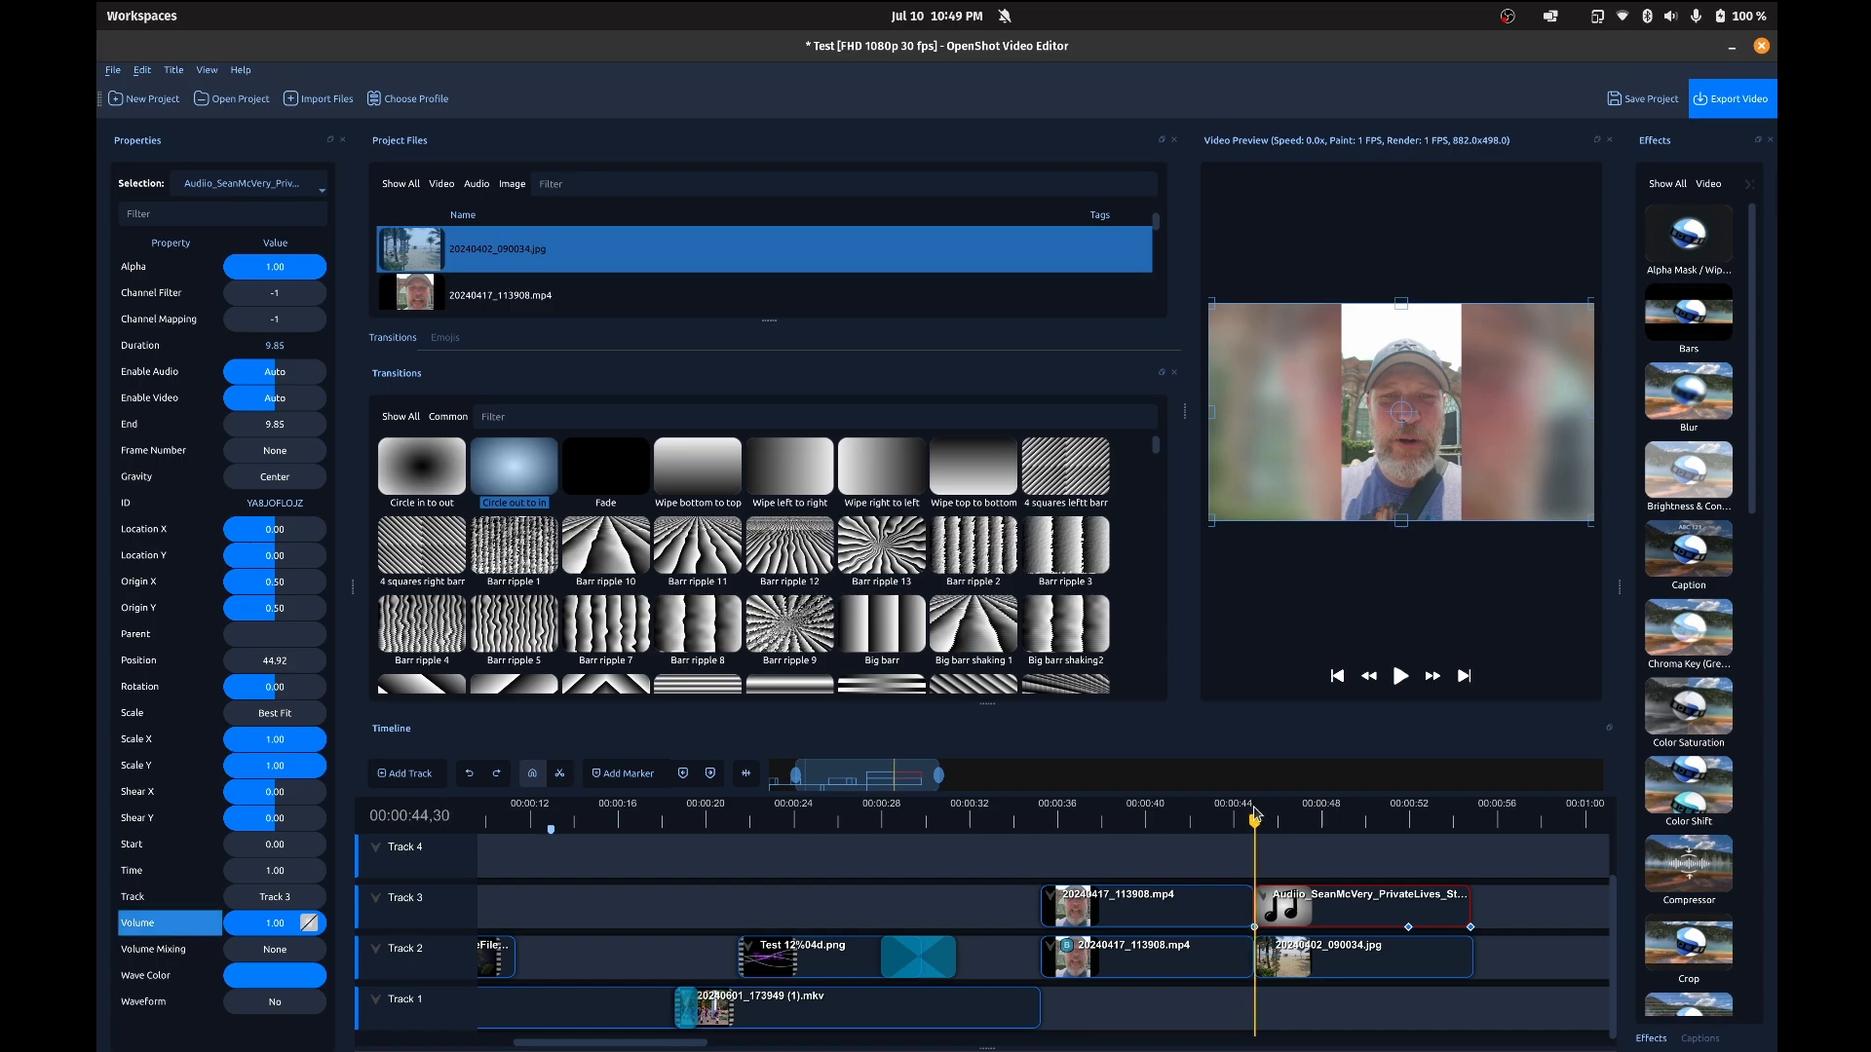
click(1254, 819)
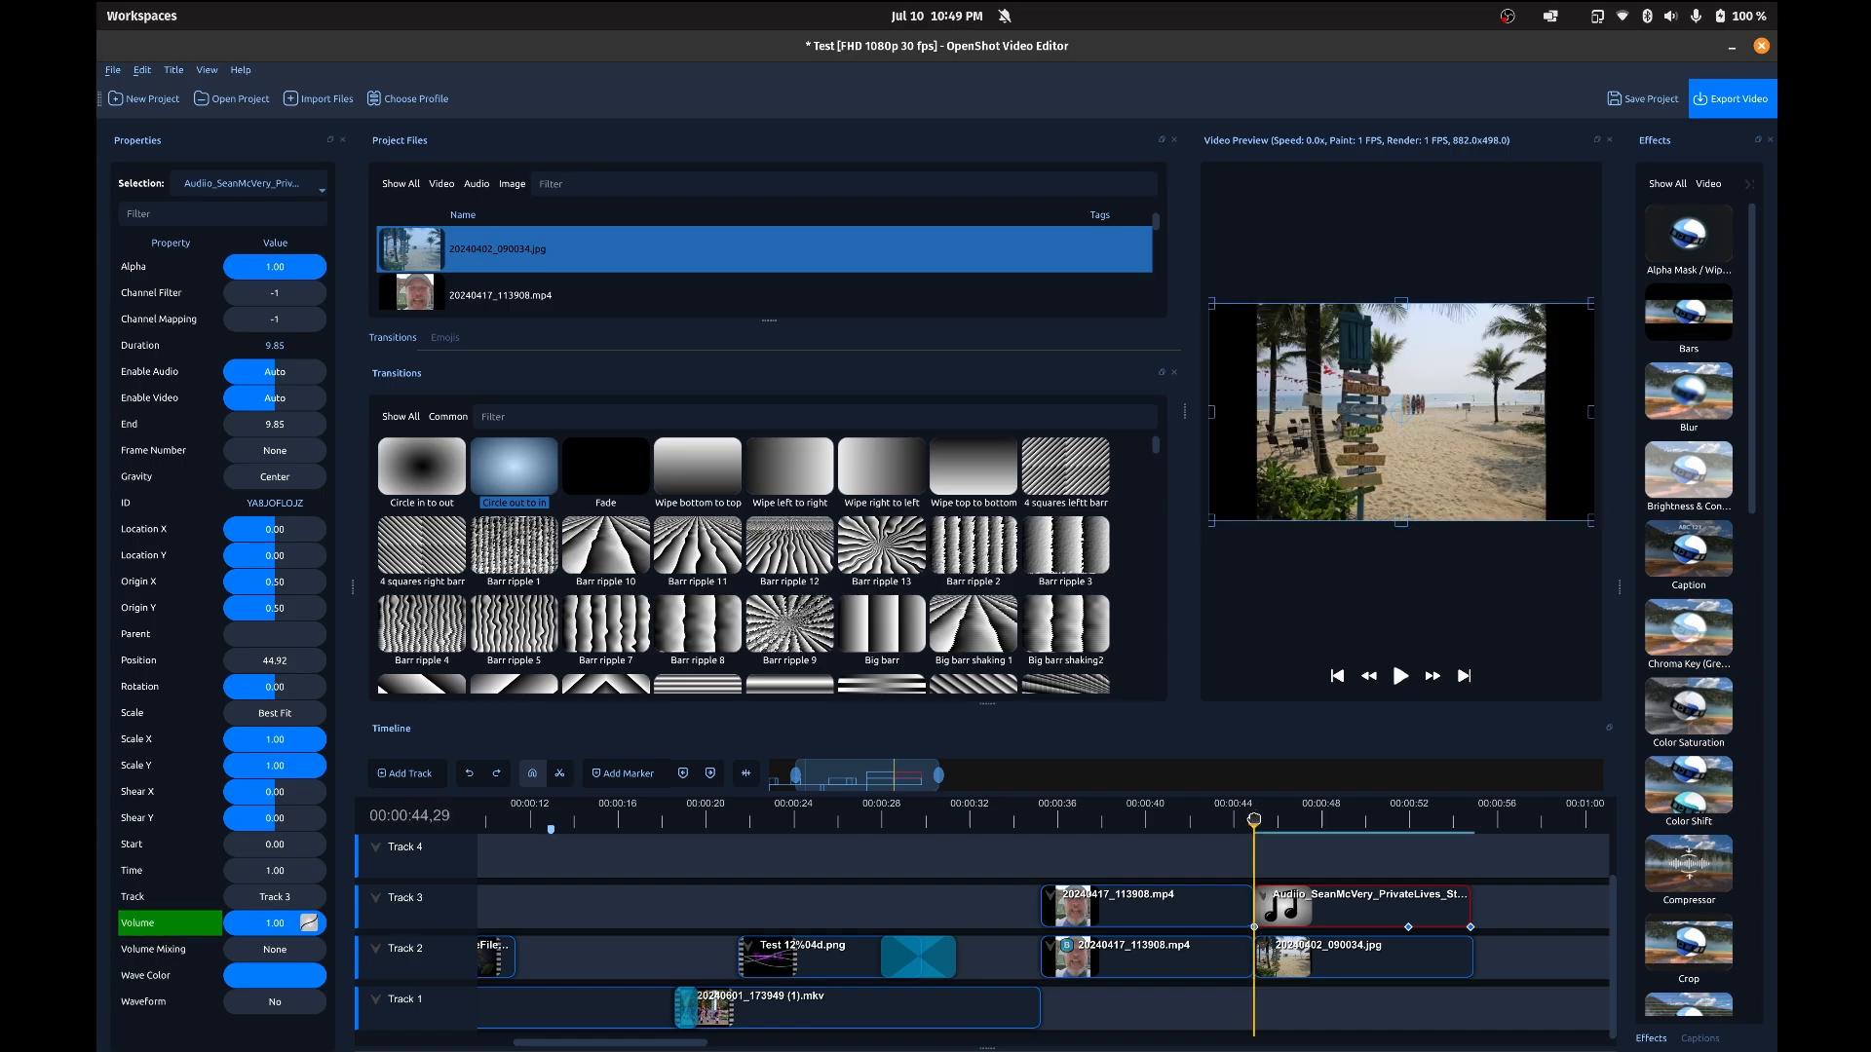
key(space)
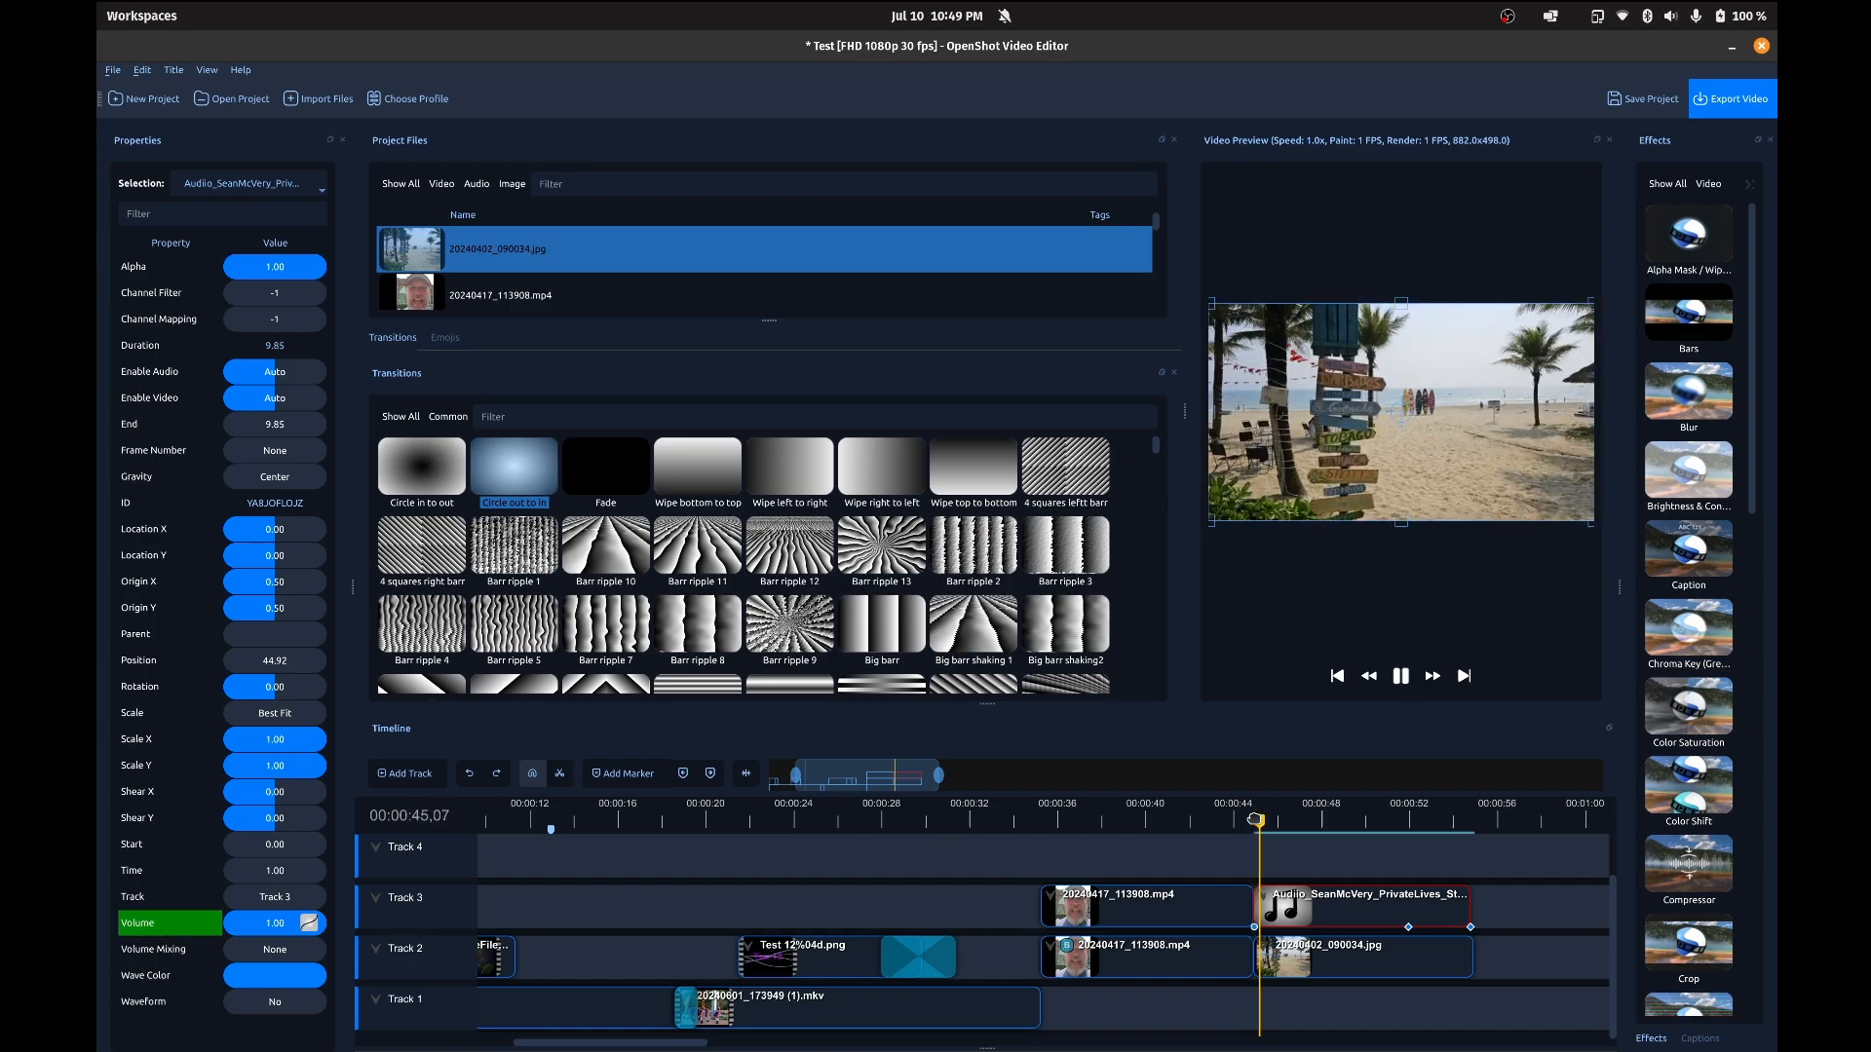
click(1257, 823)
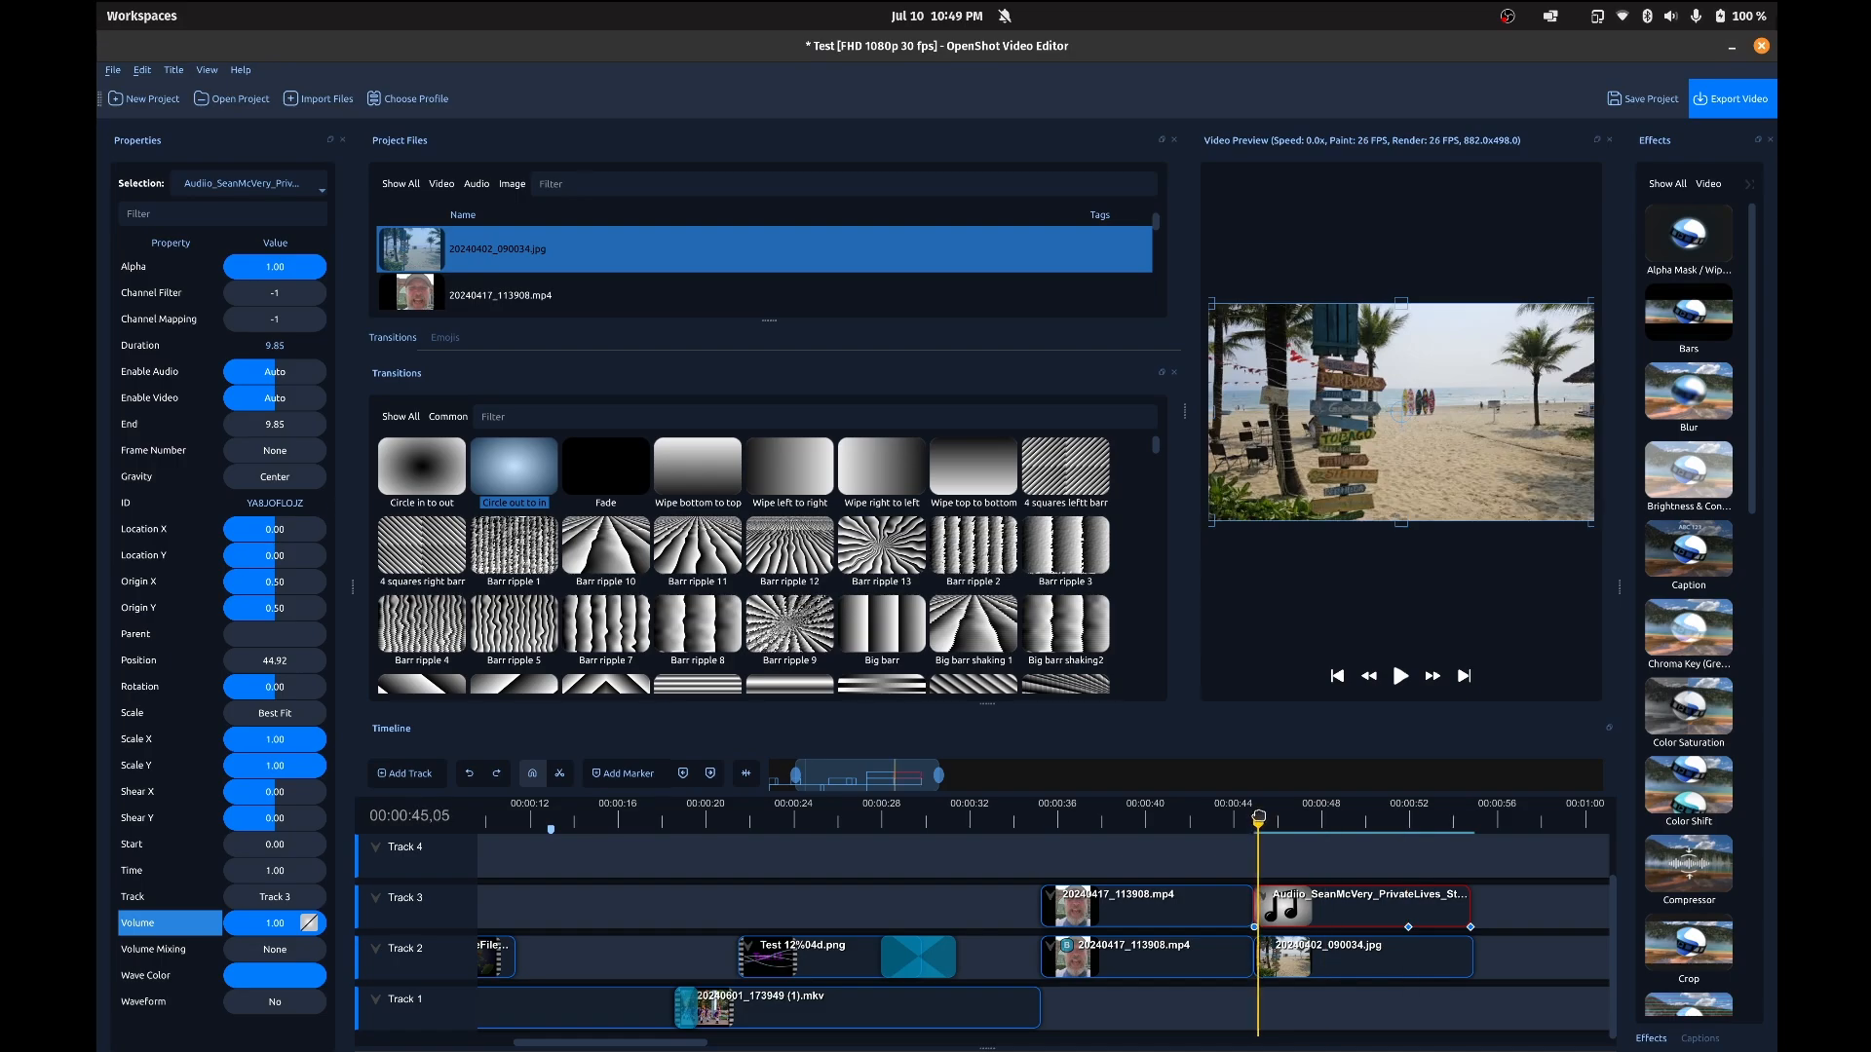
Step: Select the 20240402_090034.jpg clip on Track 2 to show its properties, and save the project
click(1296, 963)
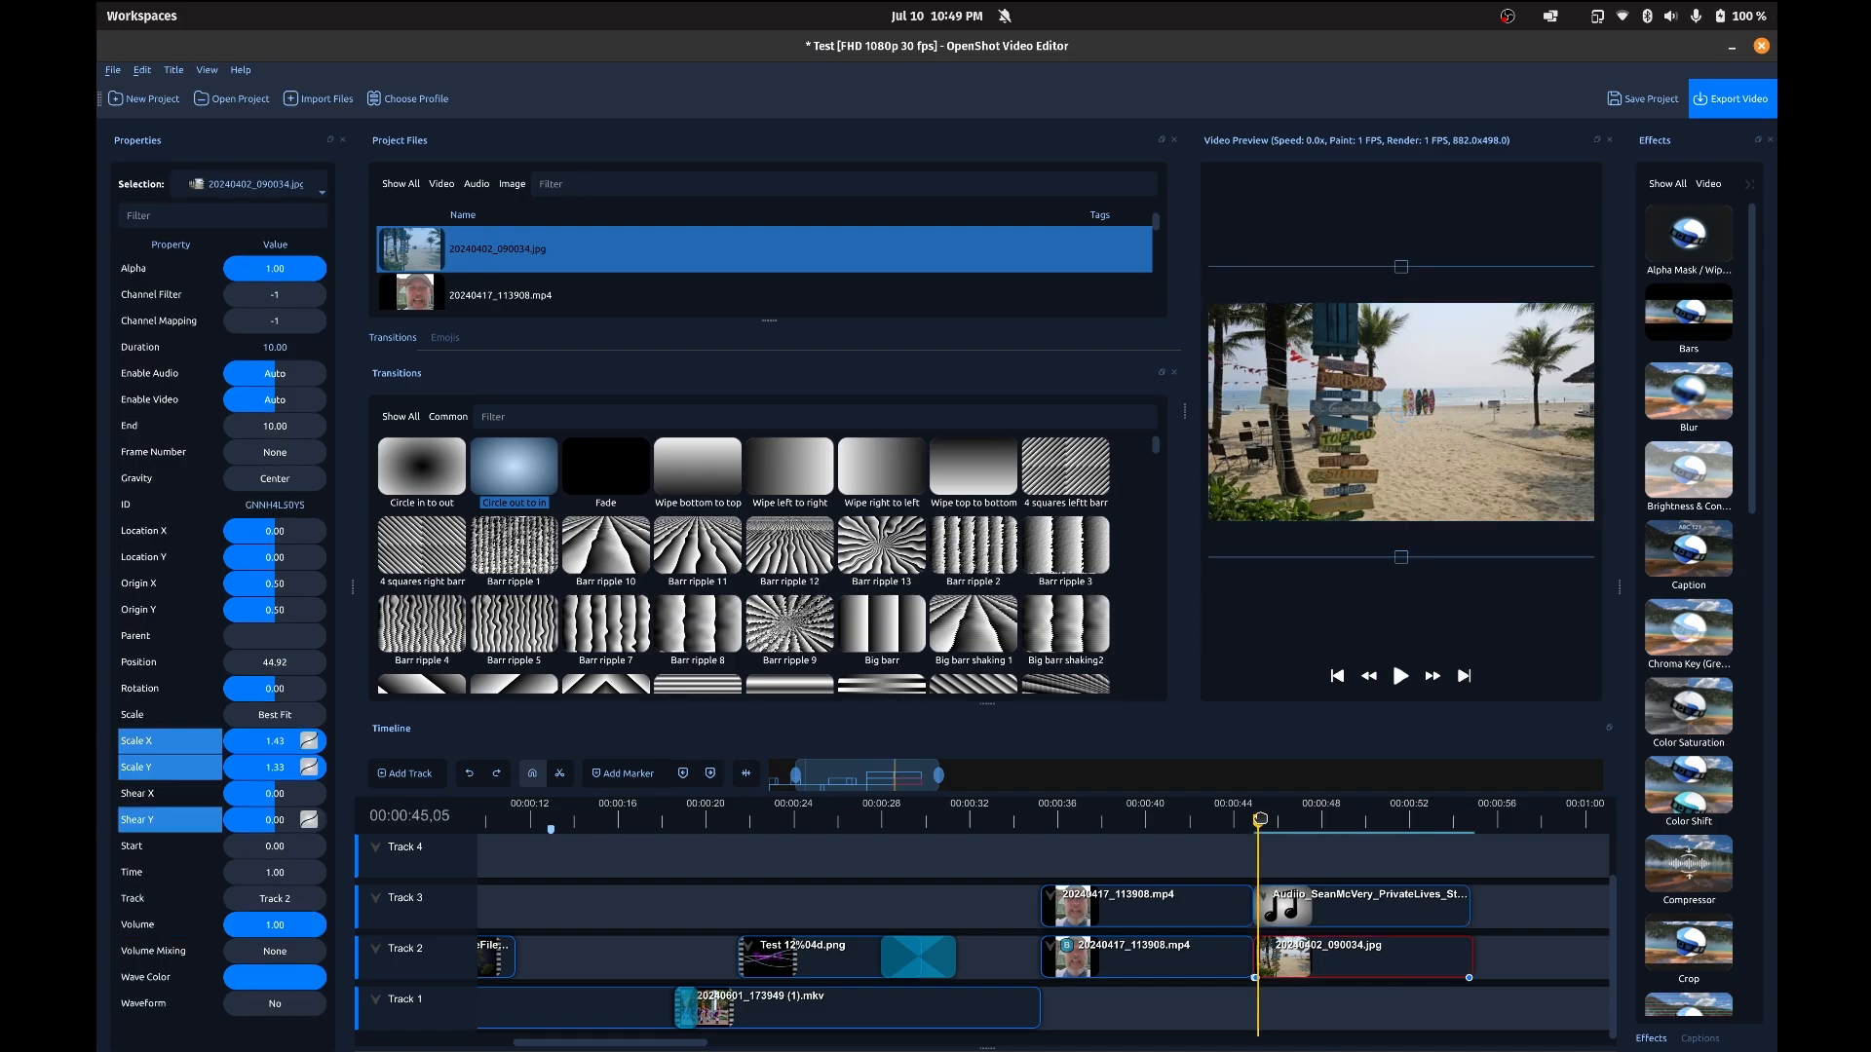
key(Right)
key(ctrl+s)
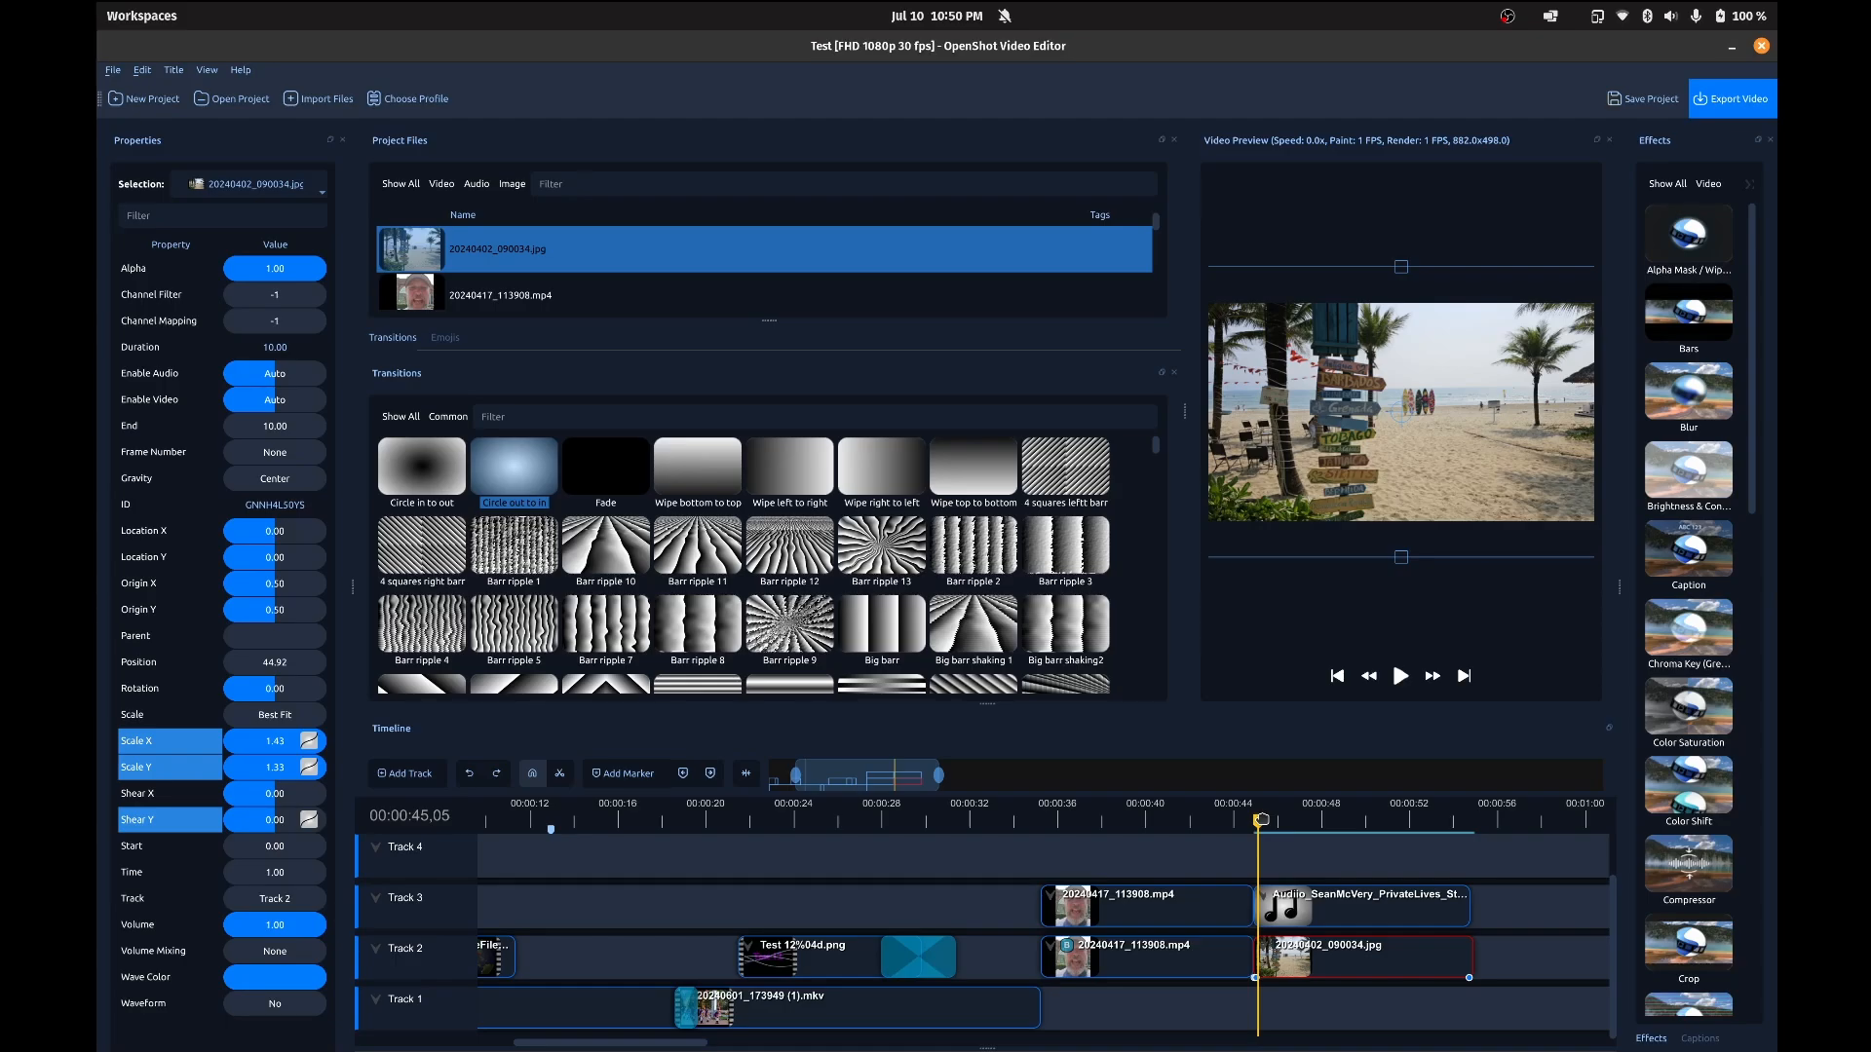
Step: Set the 20240402_090034.jpg clip's Scale X to 0.50 and Scale Y to 0.51 at 00:00:54,18
key(space)
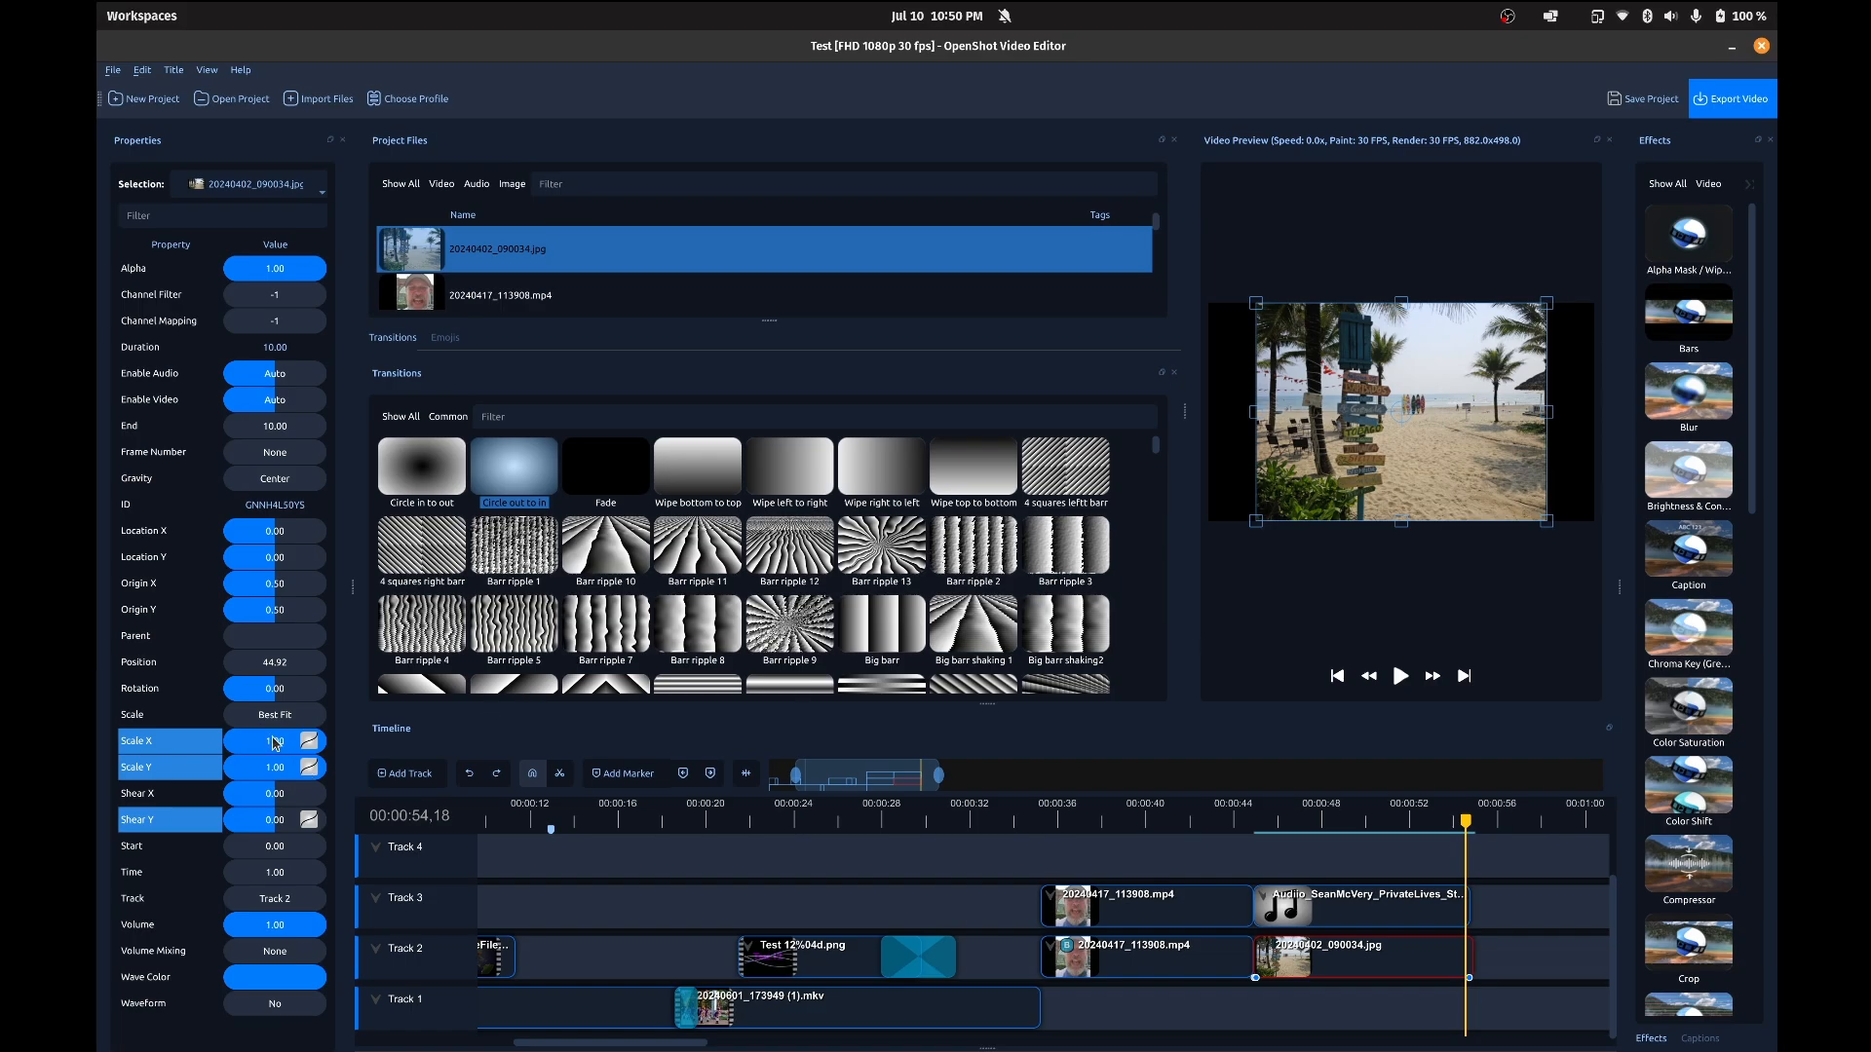
drag(276, 745, 280, 774)
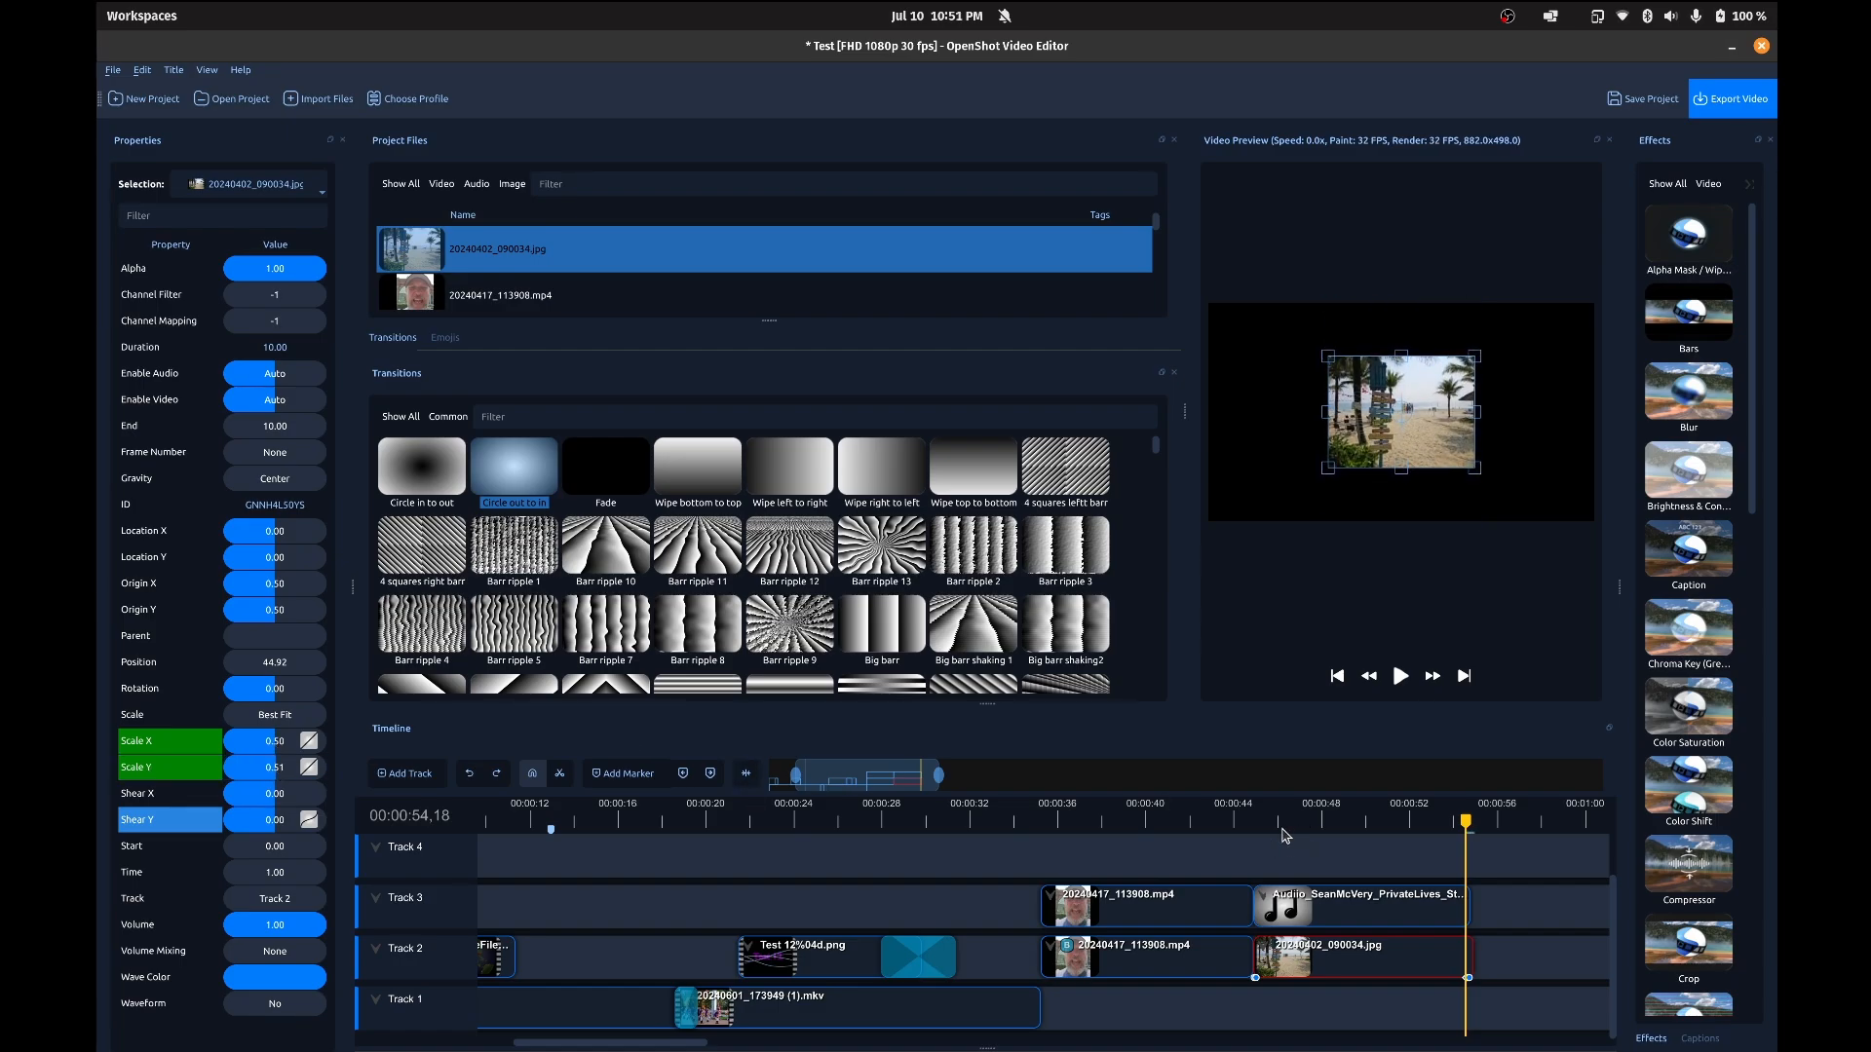
Step: Play the scaled photo clip from 00:00:44,29 to preview its zoom animation, and stop playback
drag(1267, 820, 1256, 821)
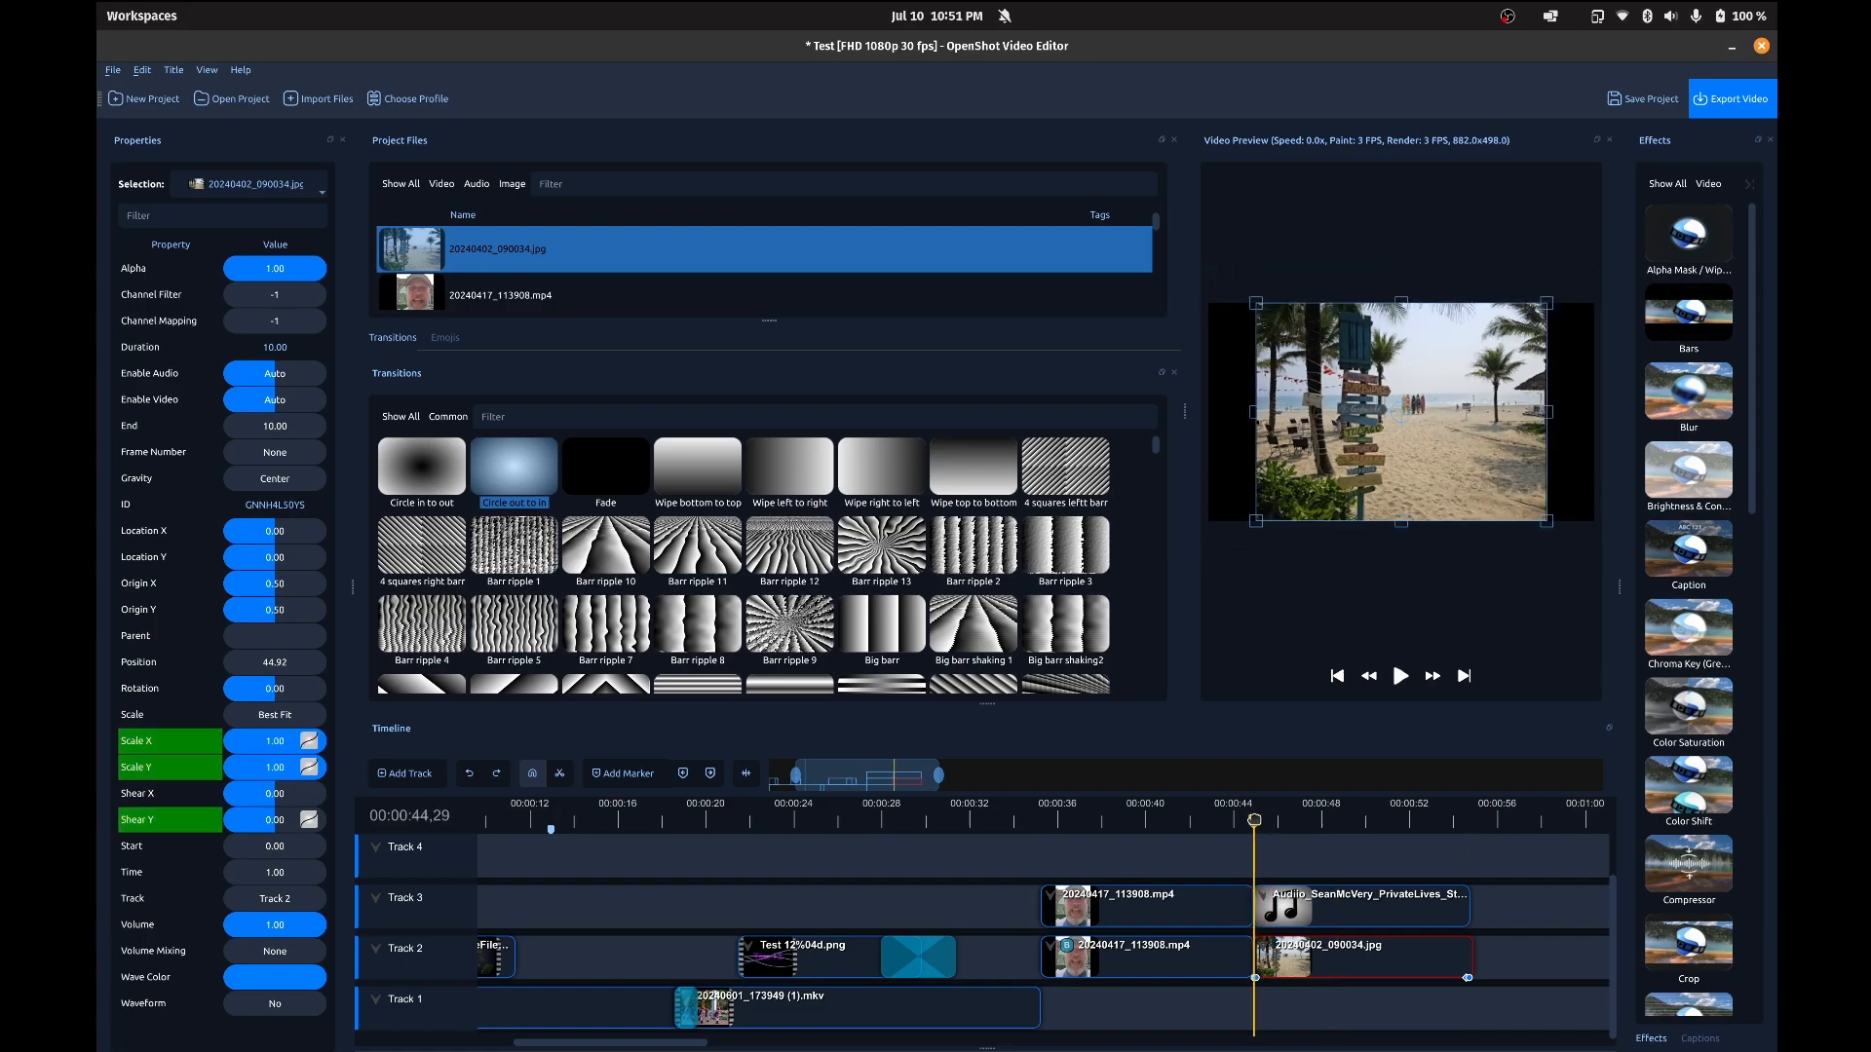
key(space)
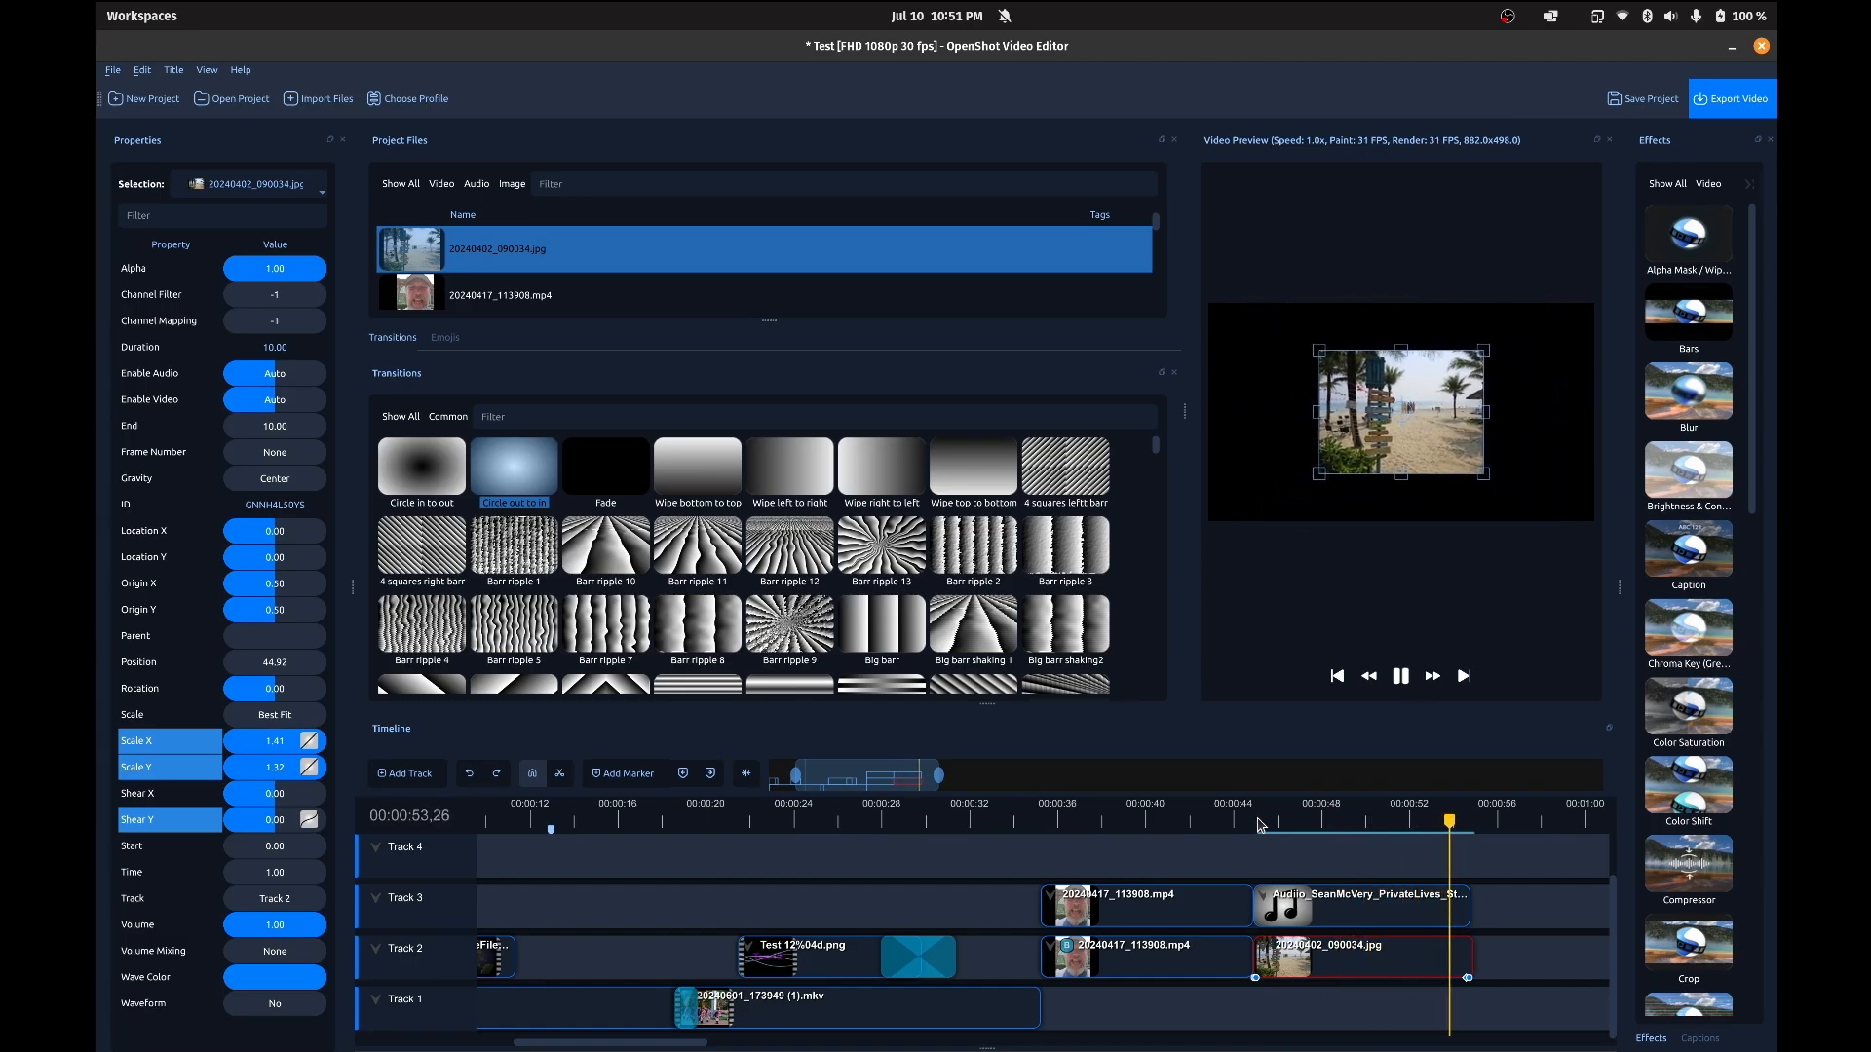
key(space)
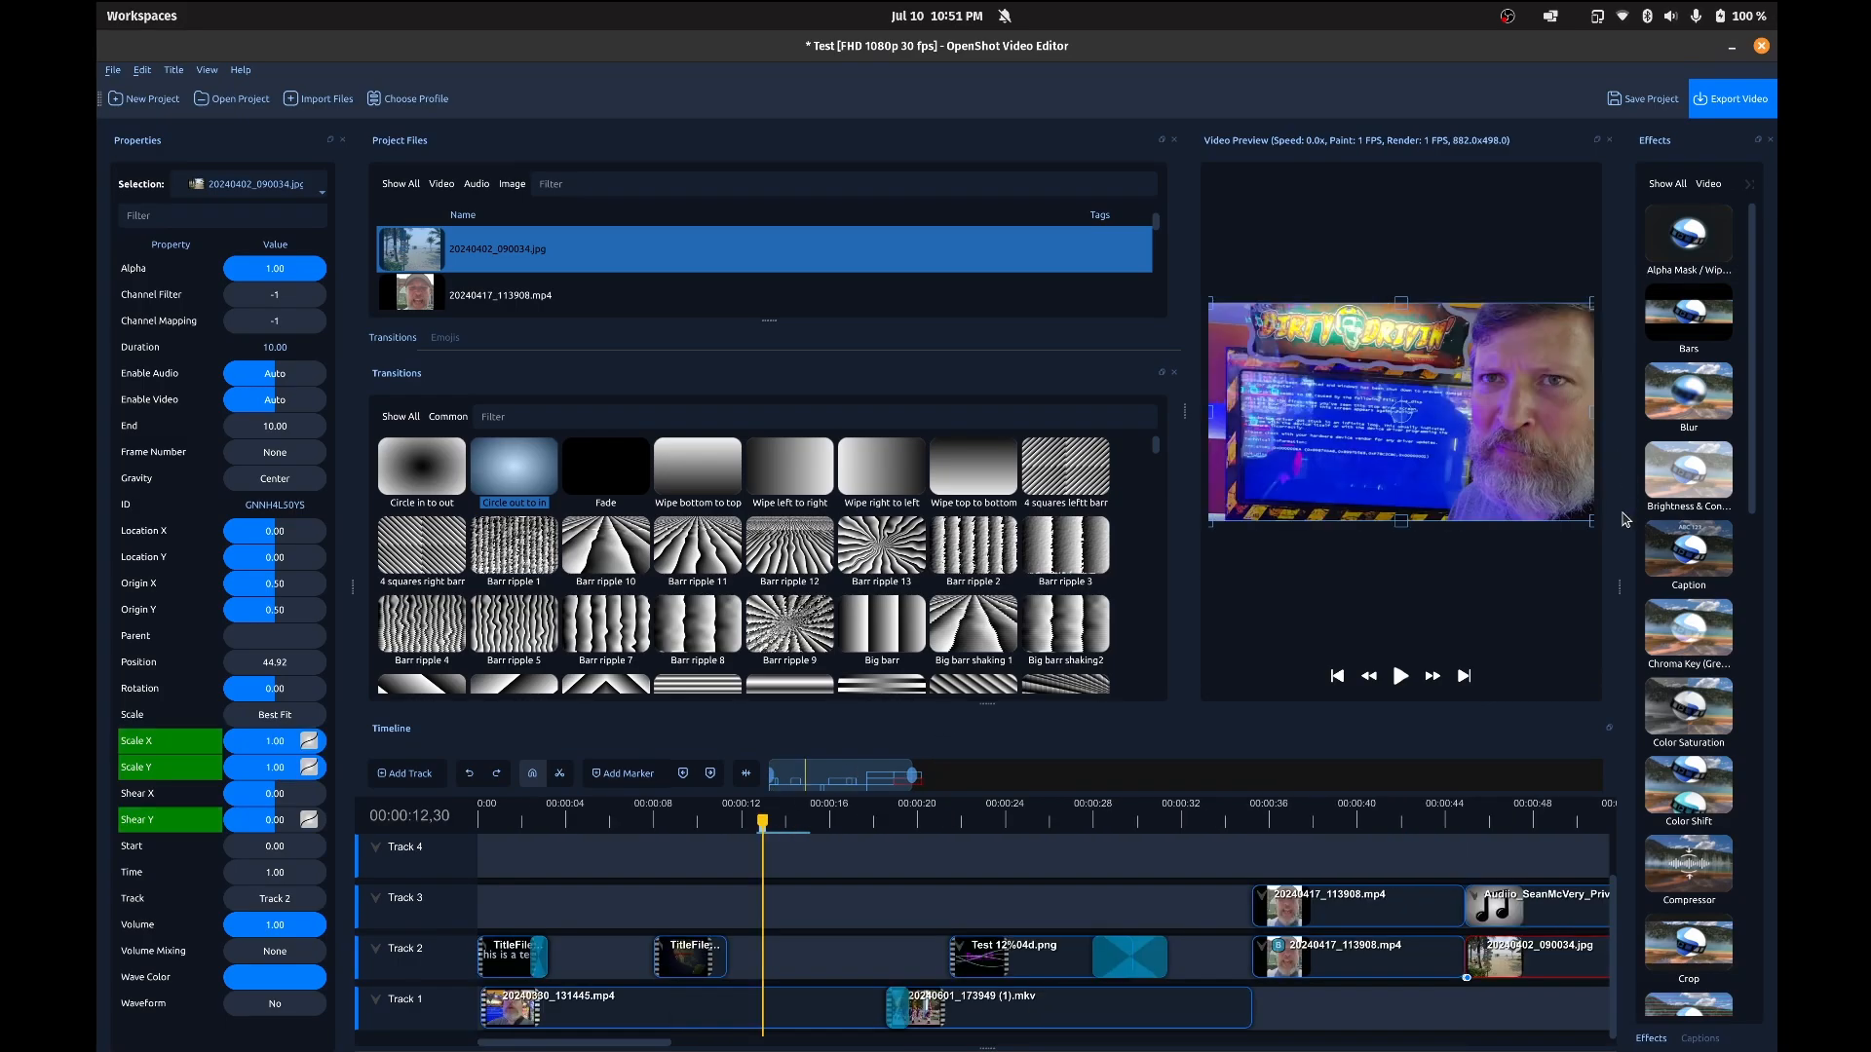
Step: Add the Parametric EQ effect to the 20240330_131445.mp4 clip on Track 1 and show the effect's properties
scroll(1720, 256, down, 10)
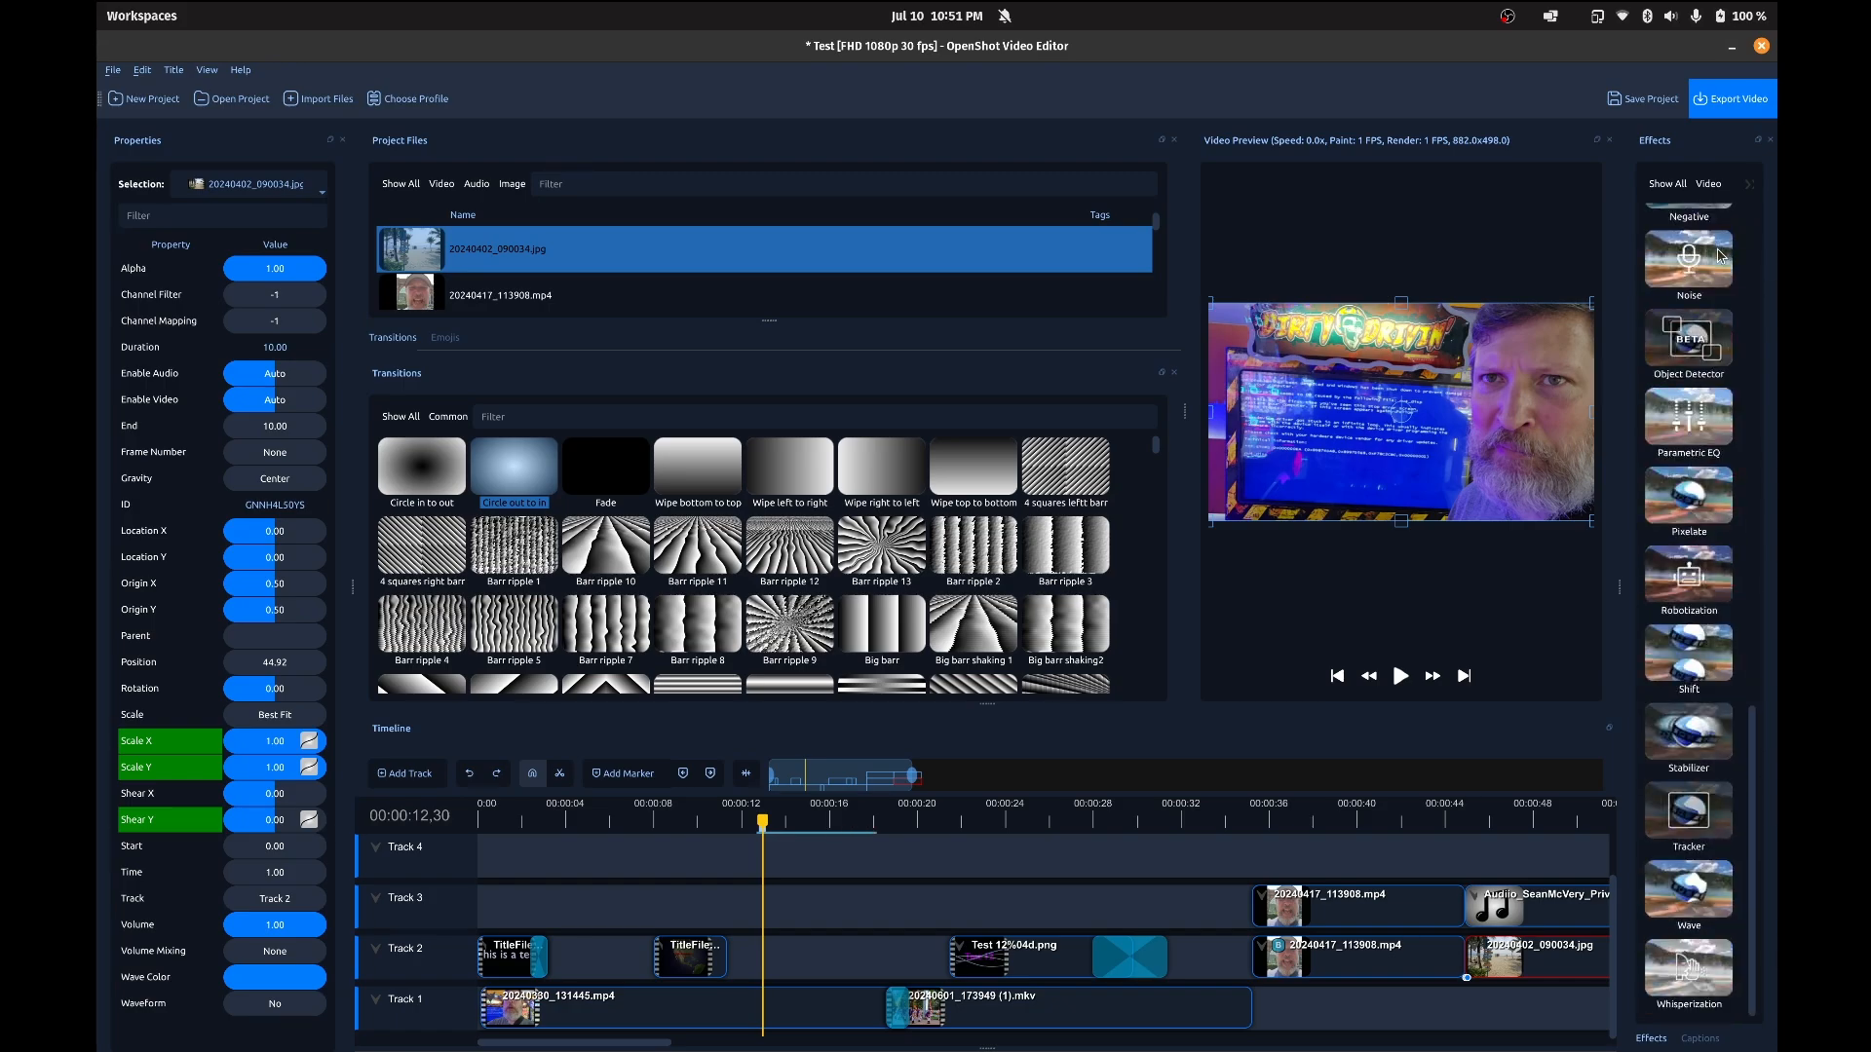
scroll(1720, 256, up, 5)
scroll(1720, 256, down, 5)
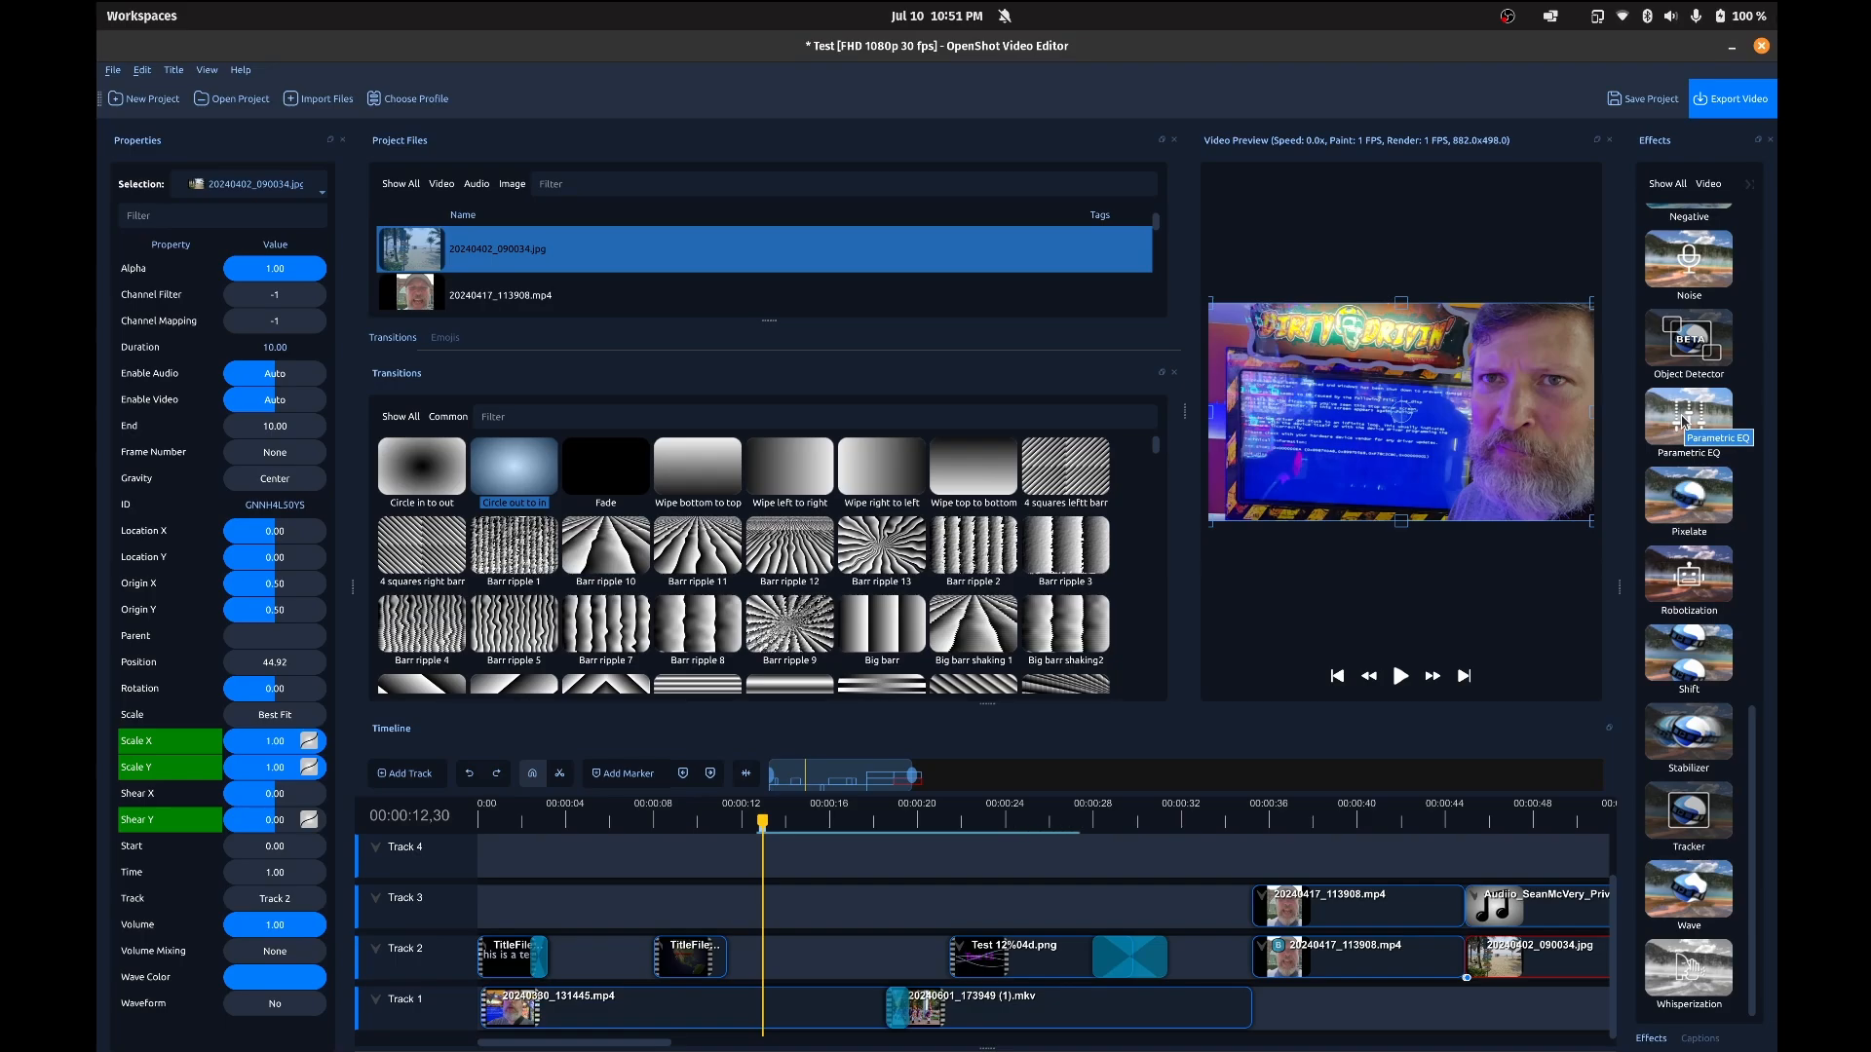
drag(1683, 421, 799, 1002)
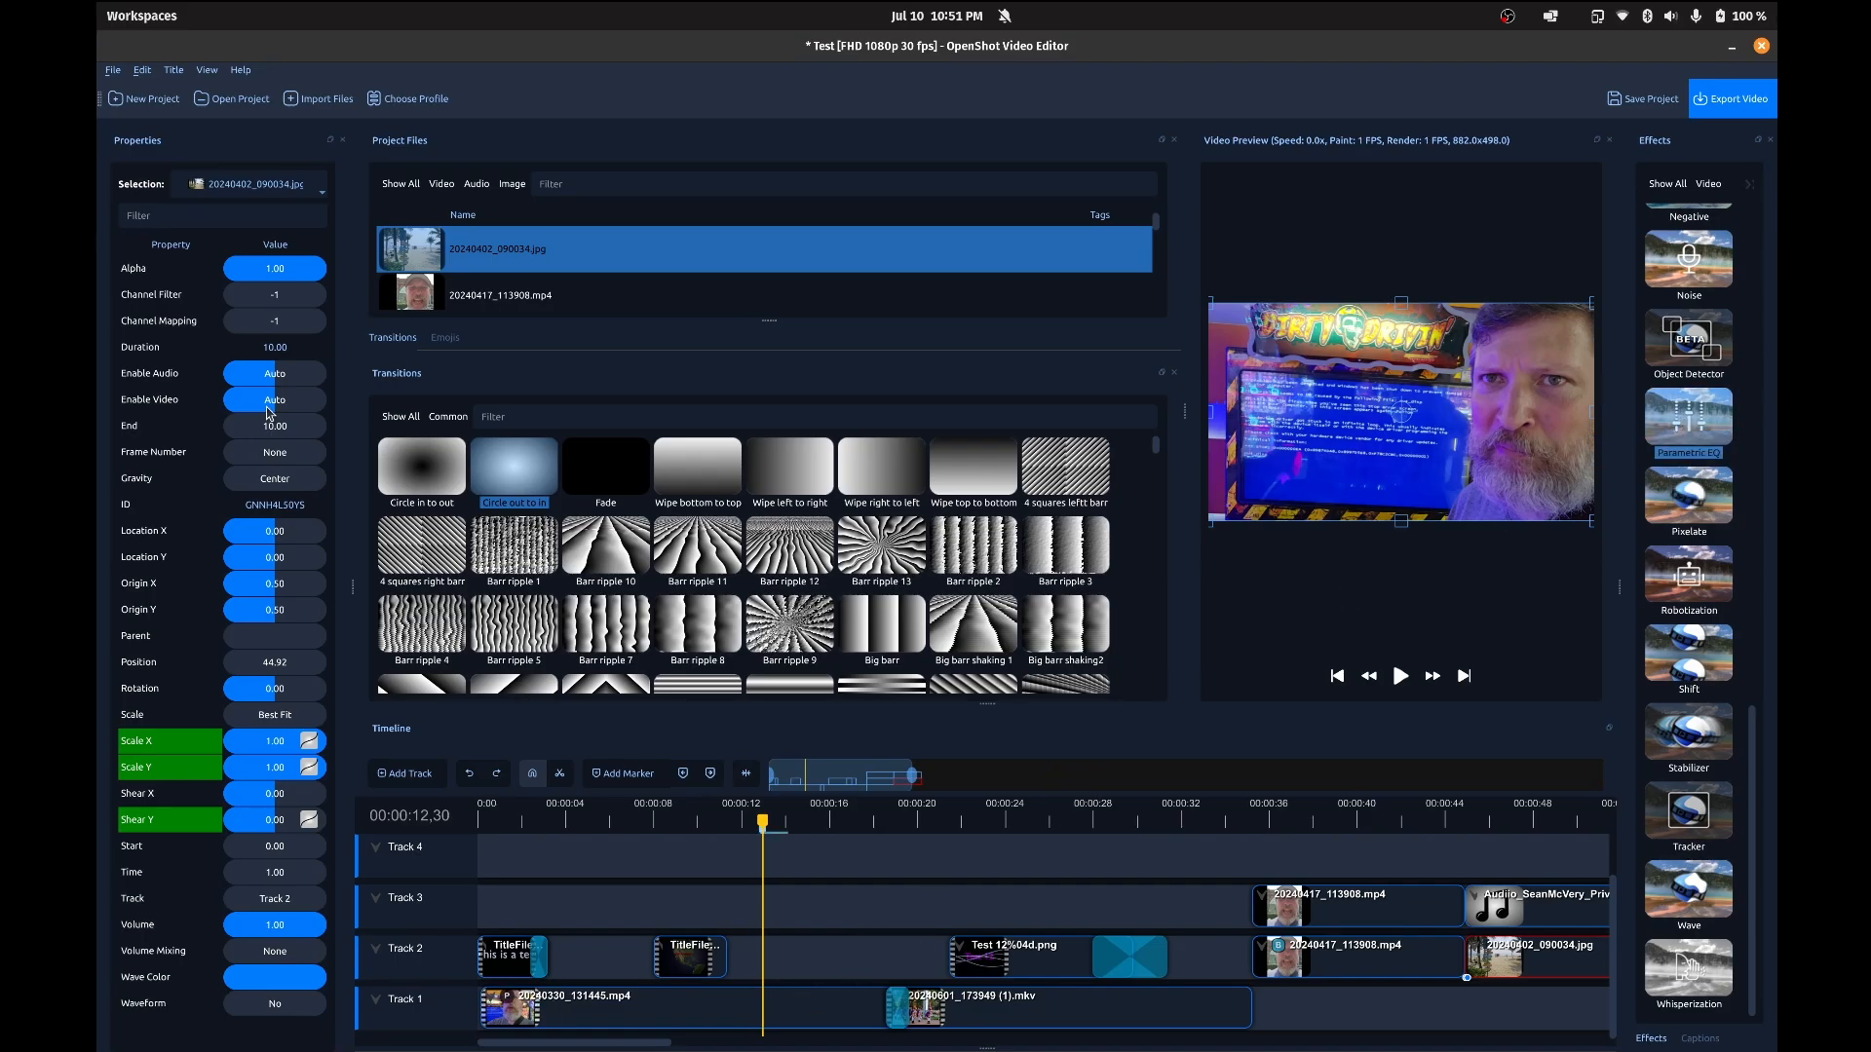
click(507, 998)
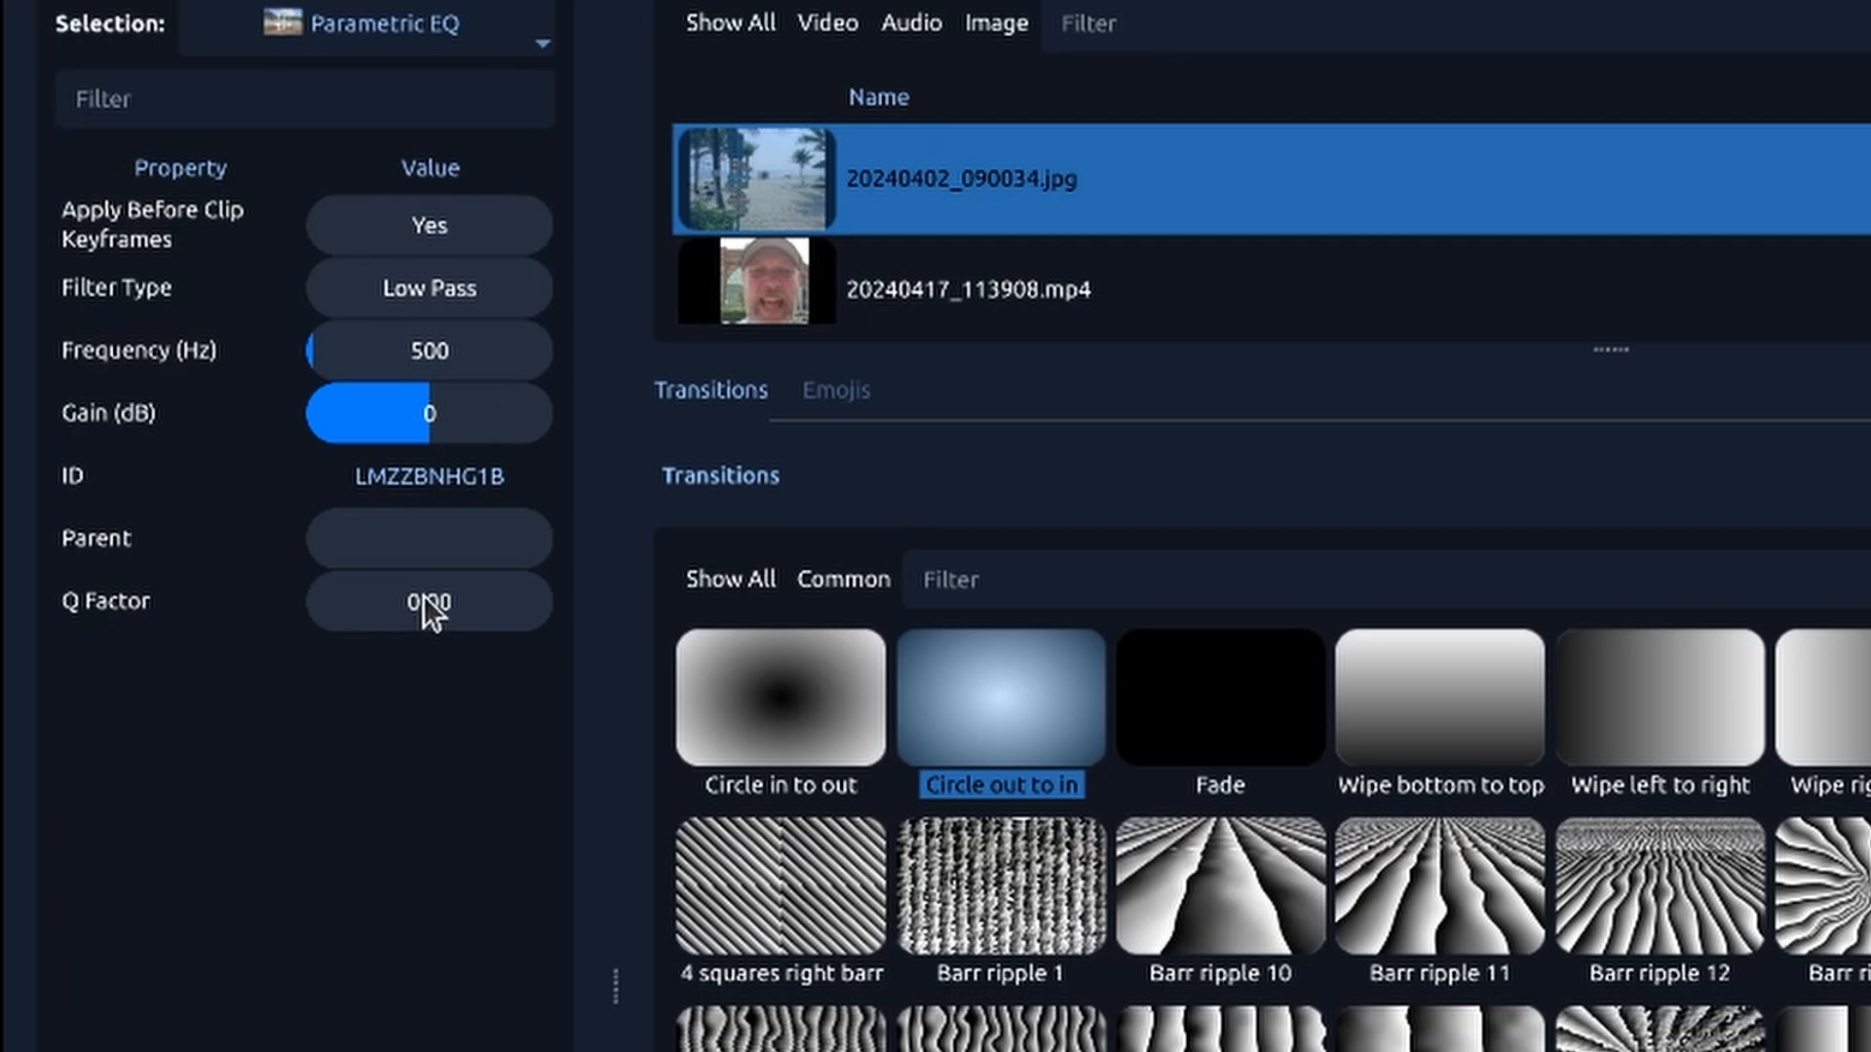
Step: Set the Parametric EQ effect's Frequency to 2000 Hz
drag(315, 345, 384, 343)
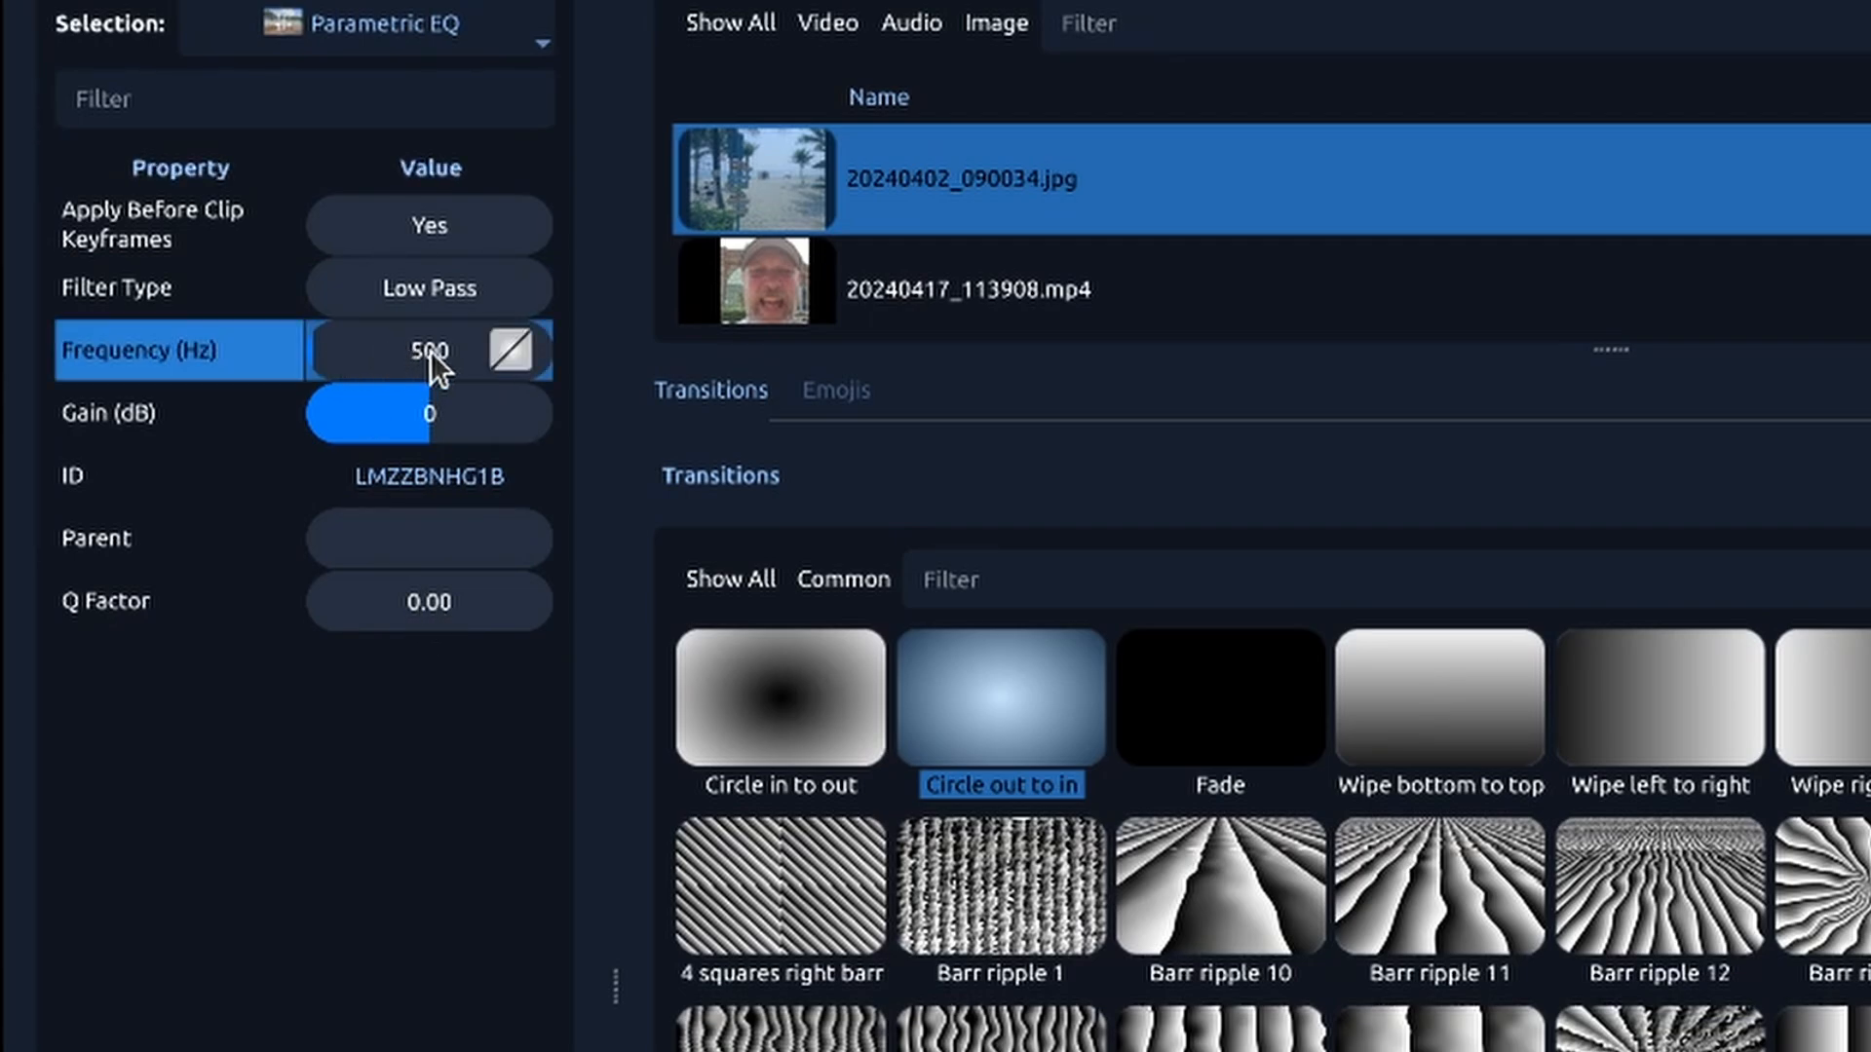
double_click(429, 349)
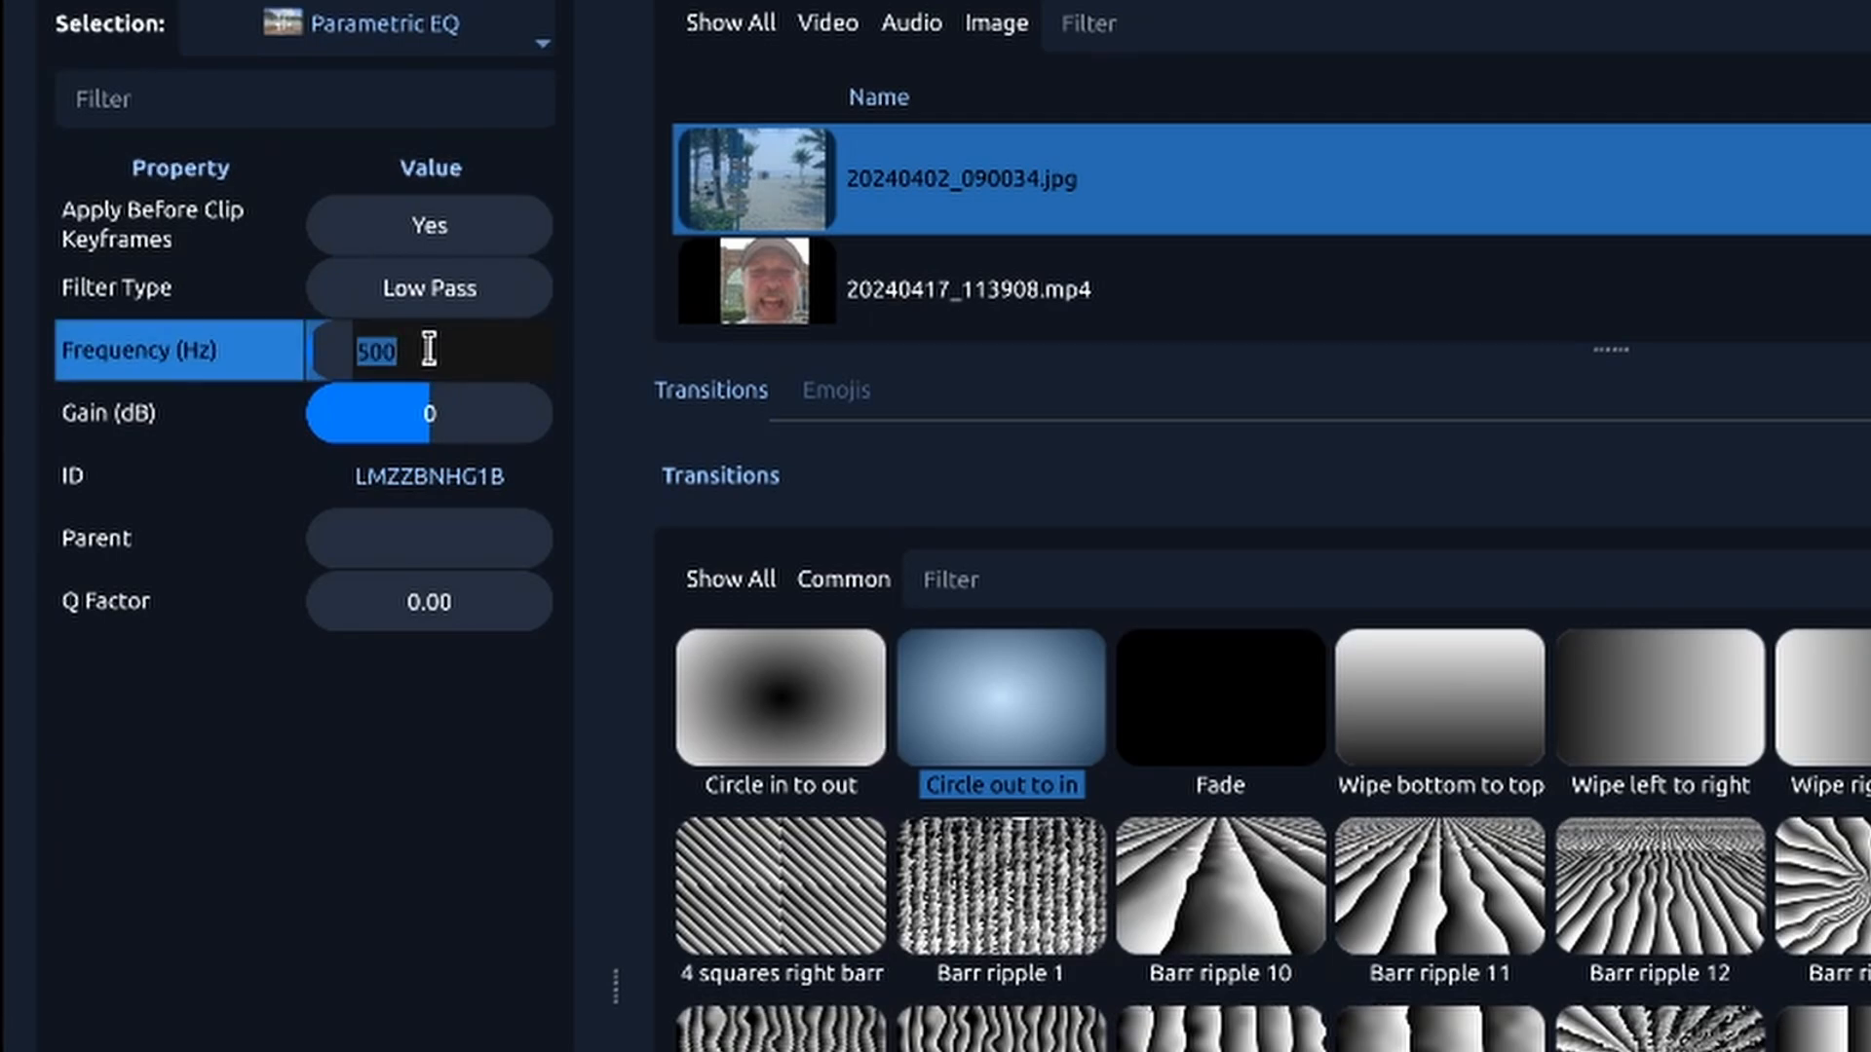
text(2000)
key(Return)
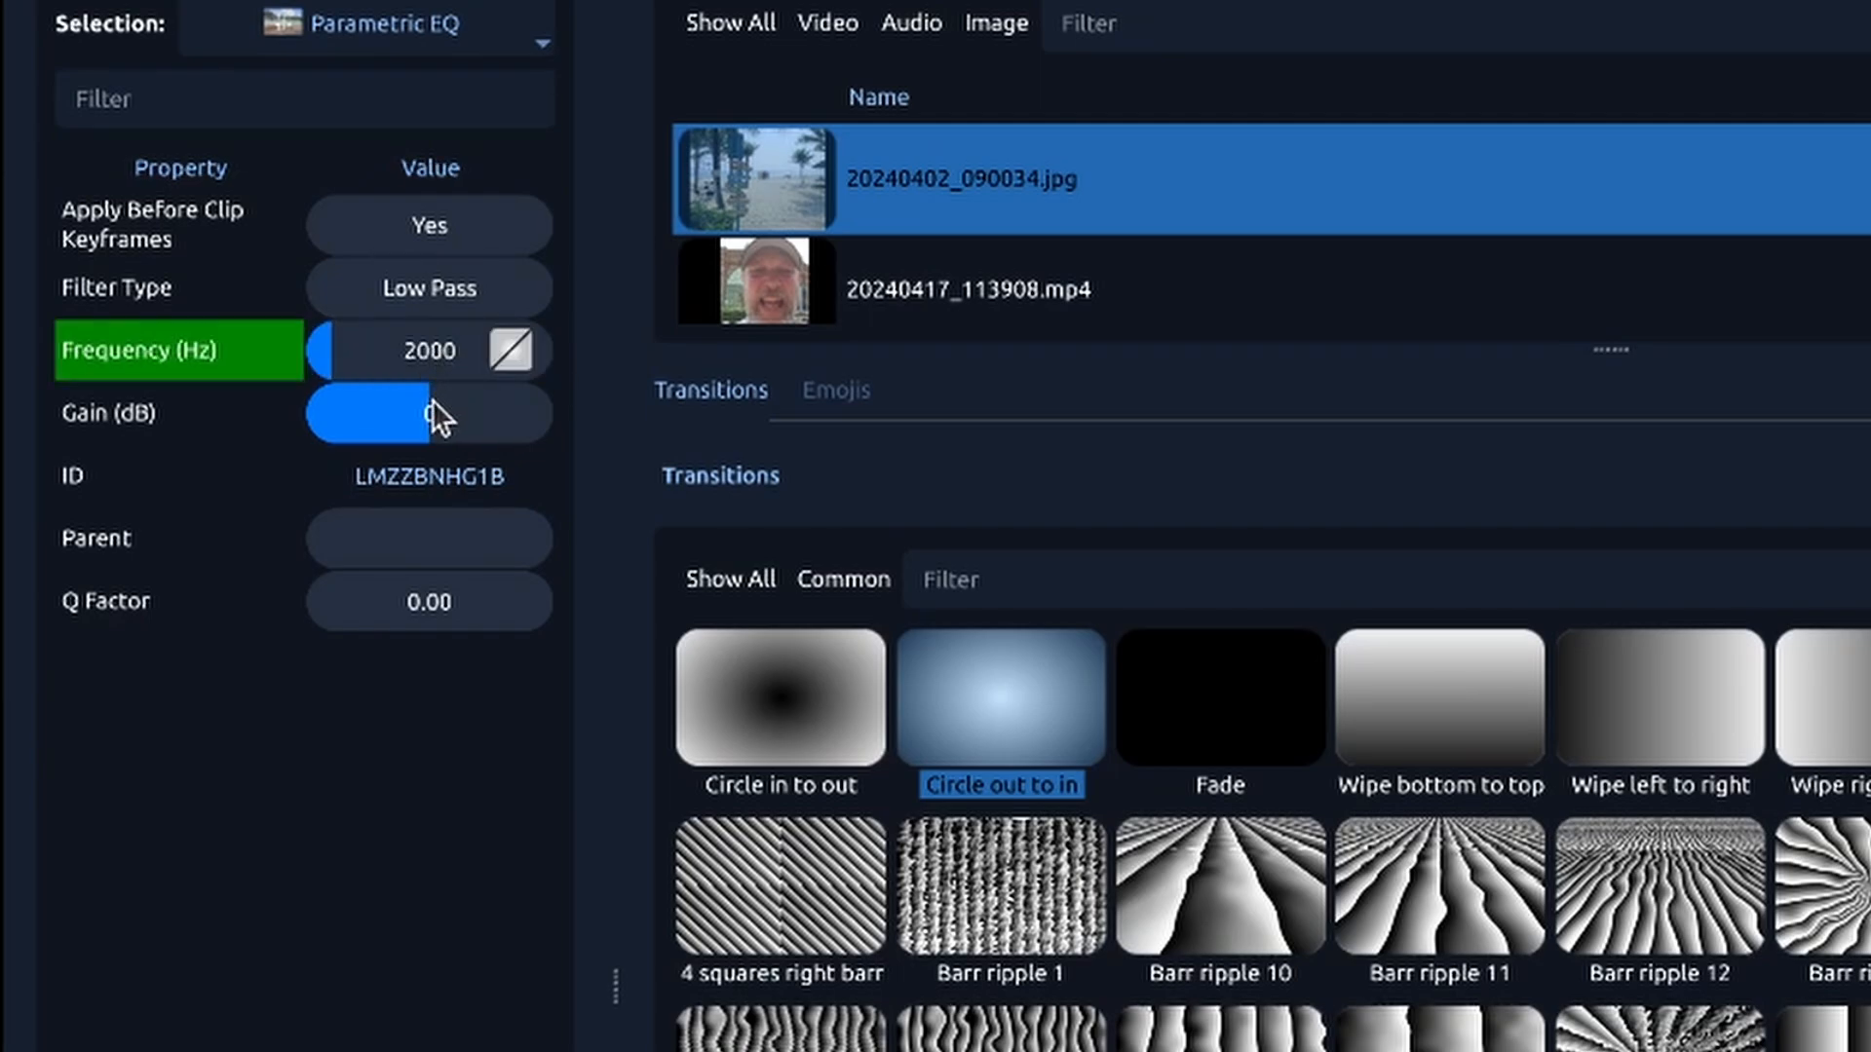
Step: Set the Parametric EQ's Gain to 4 dB, and raise its Q Factor to 7.06 before lowering it to 0.00
drag(421, 414, 463, 421)
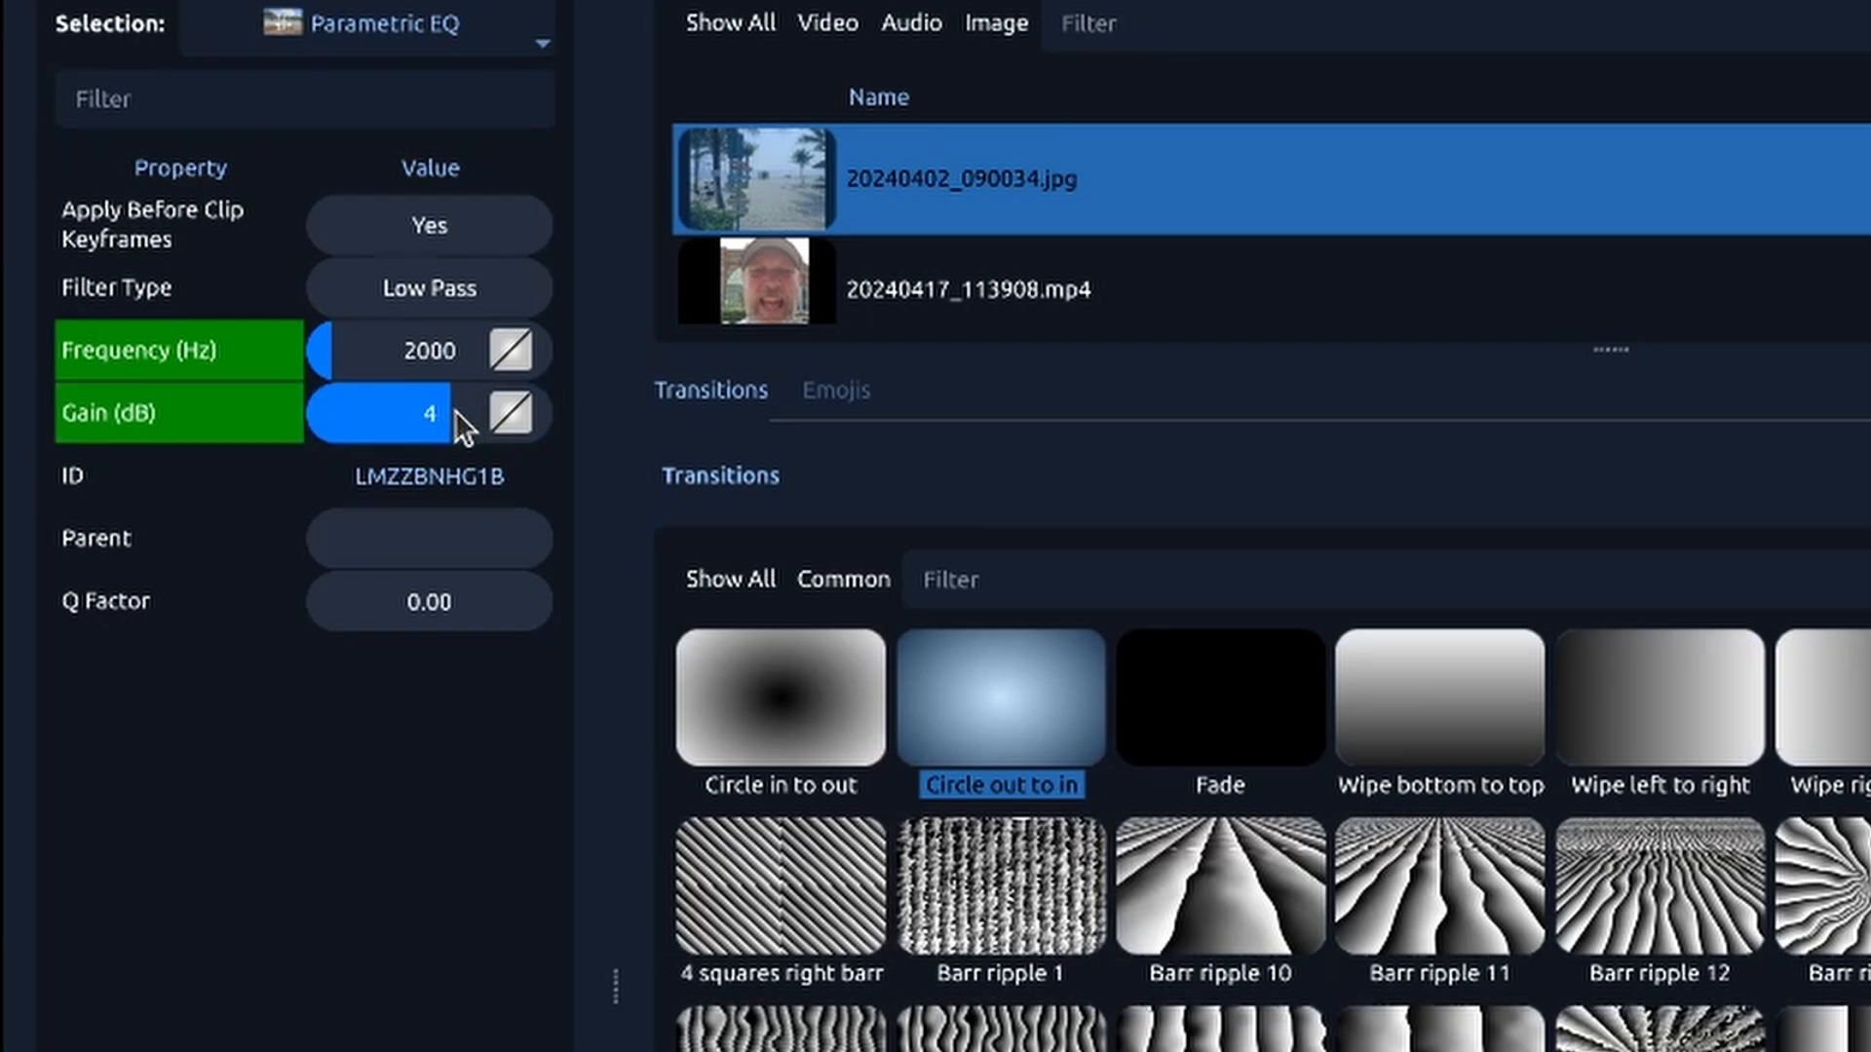
click(417, 608)
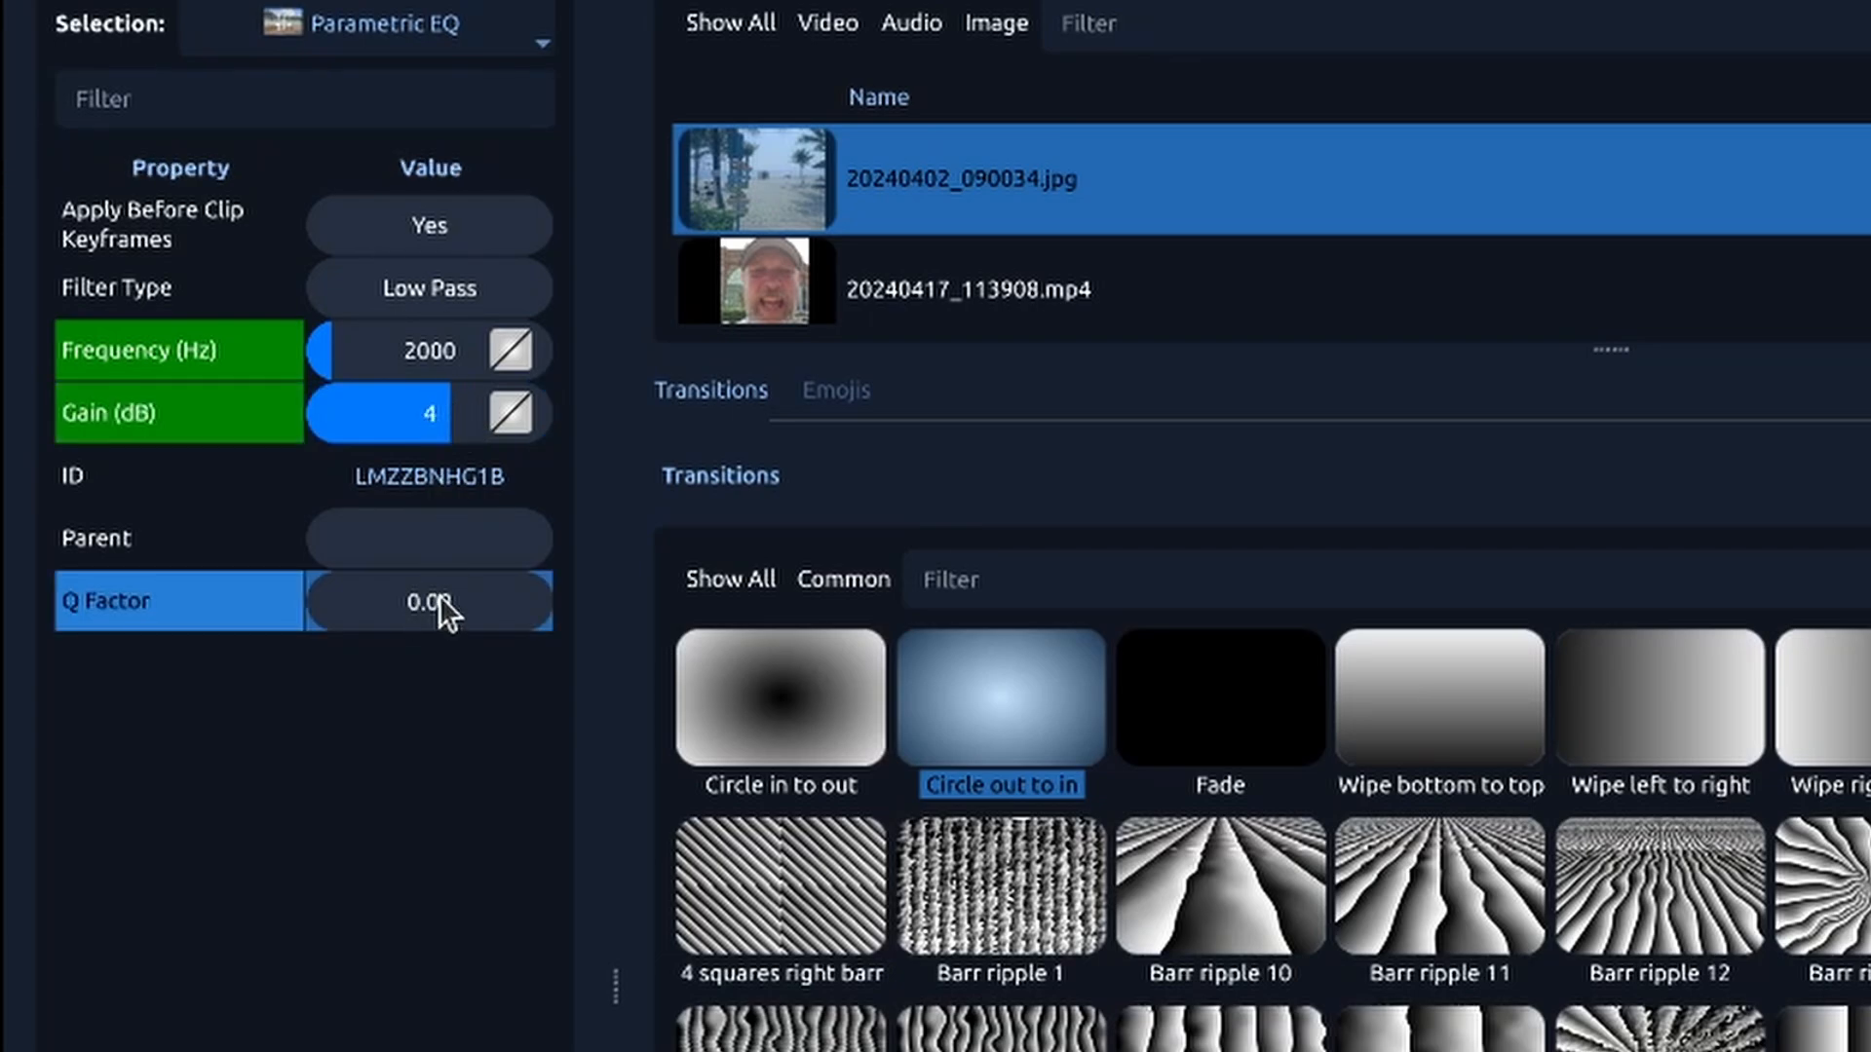
click(379, 590)
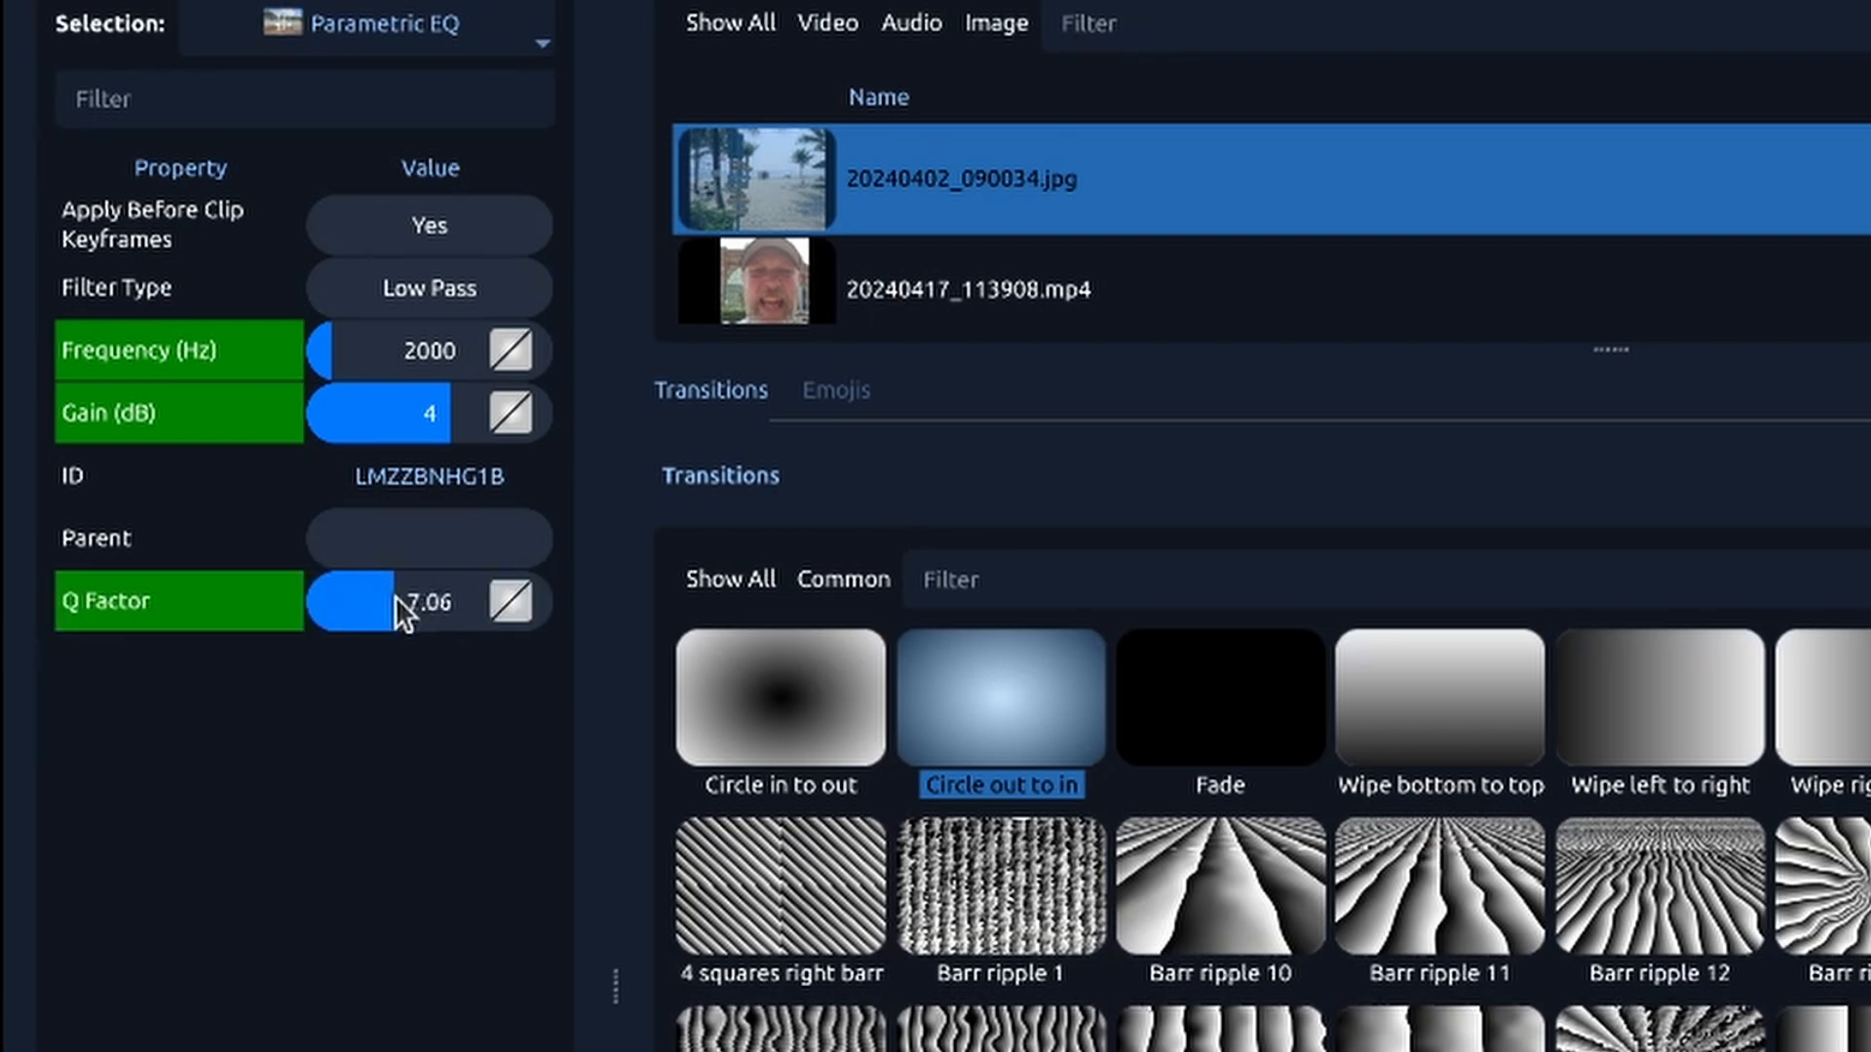
drag(395, 594, 378, 597)
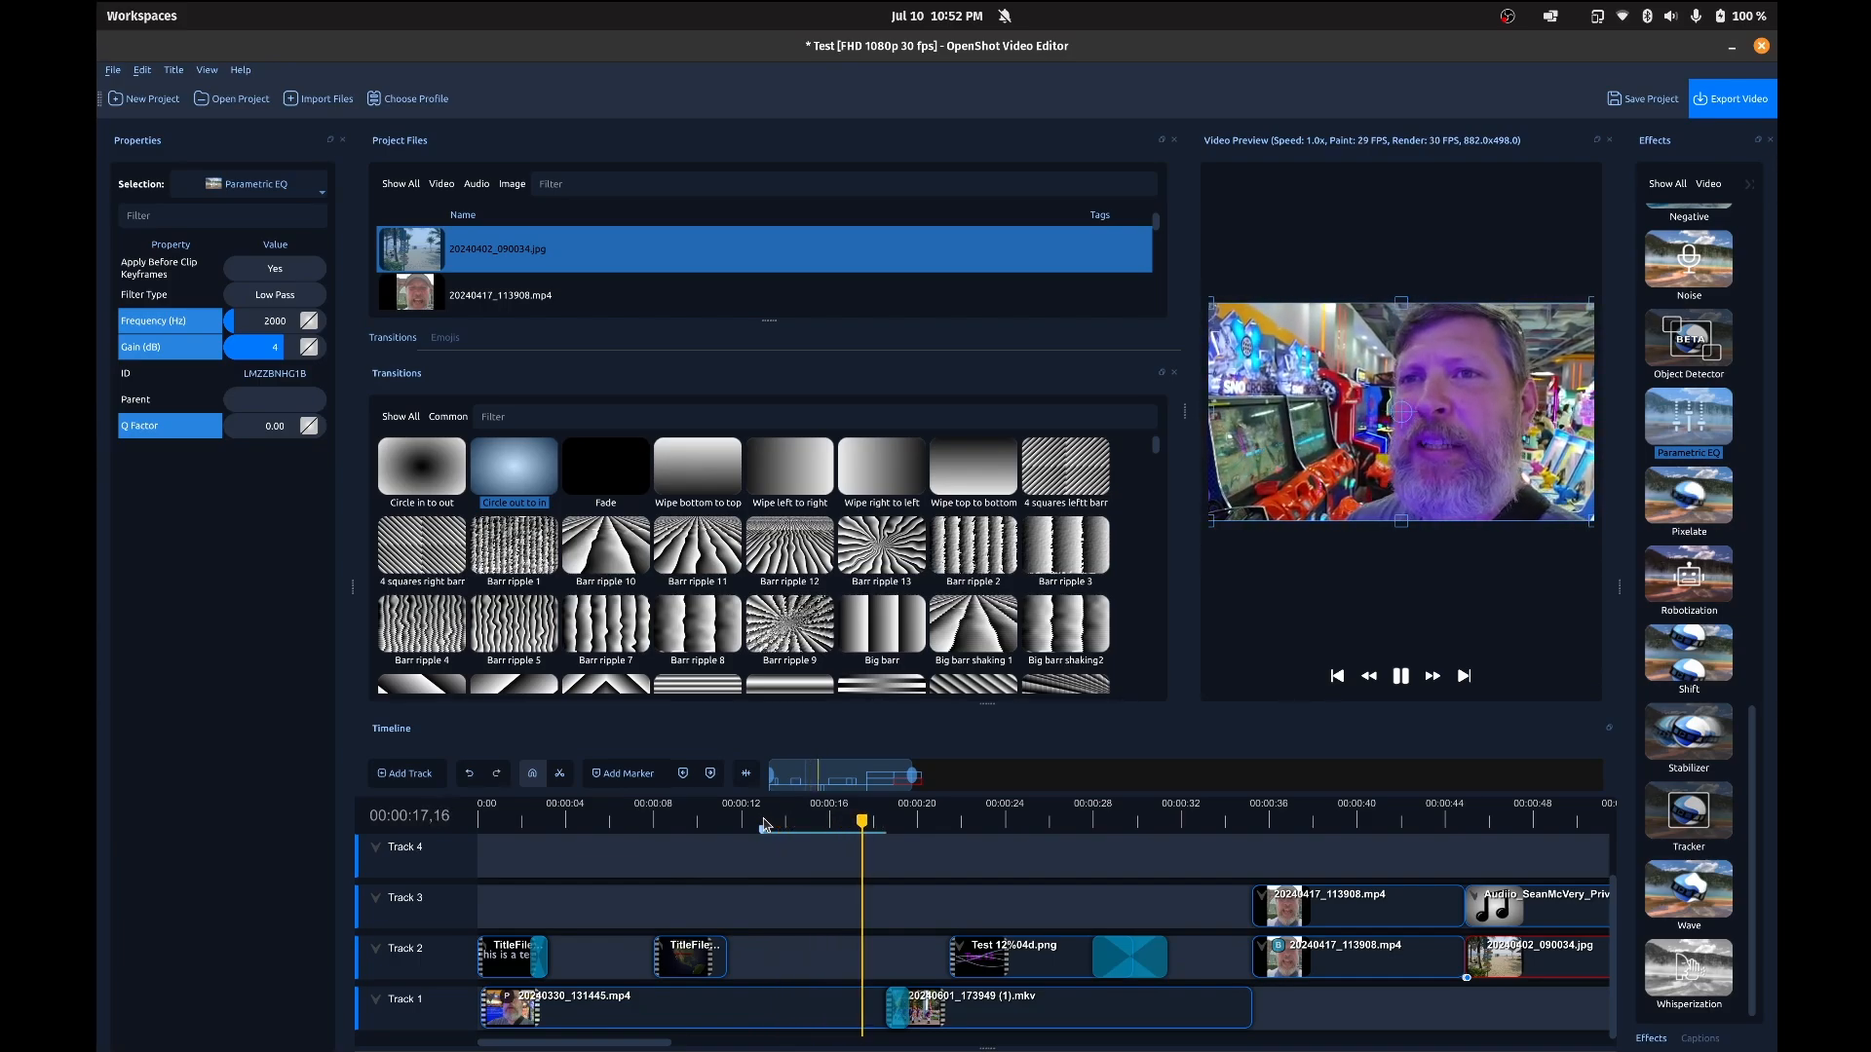
Step: Stop the playback and remove the Parametric EQ effect from the 20240330_131445.mp4 clip on Track 1
key(space)
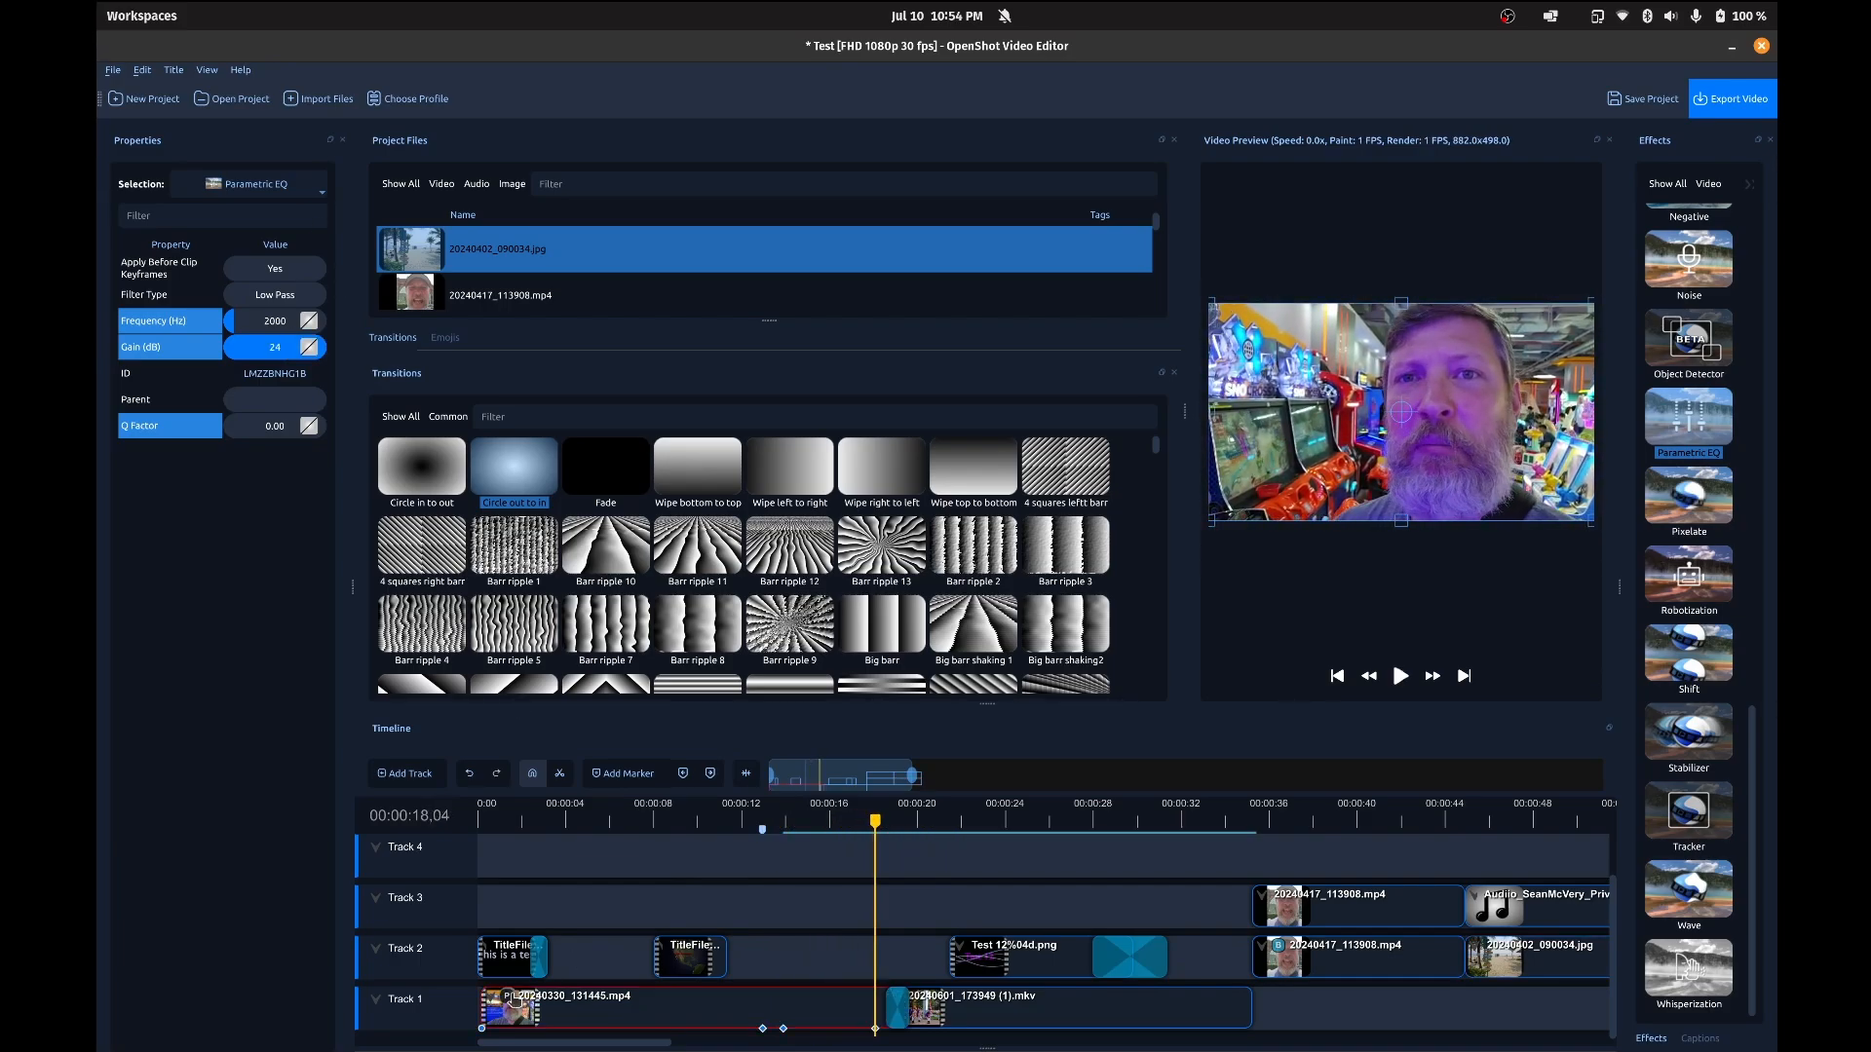
key(Delete)
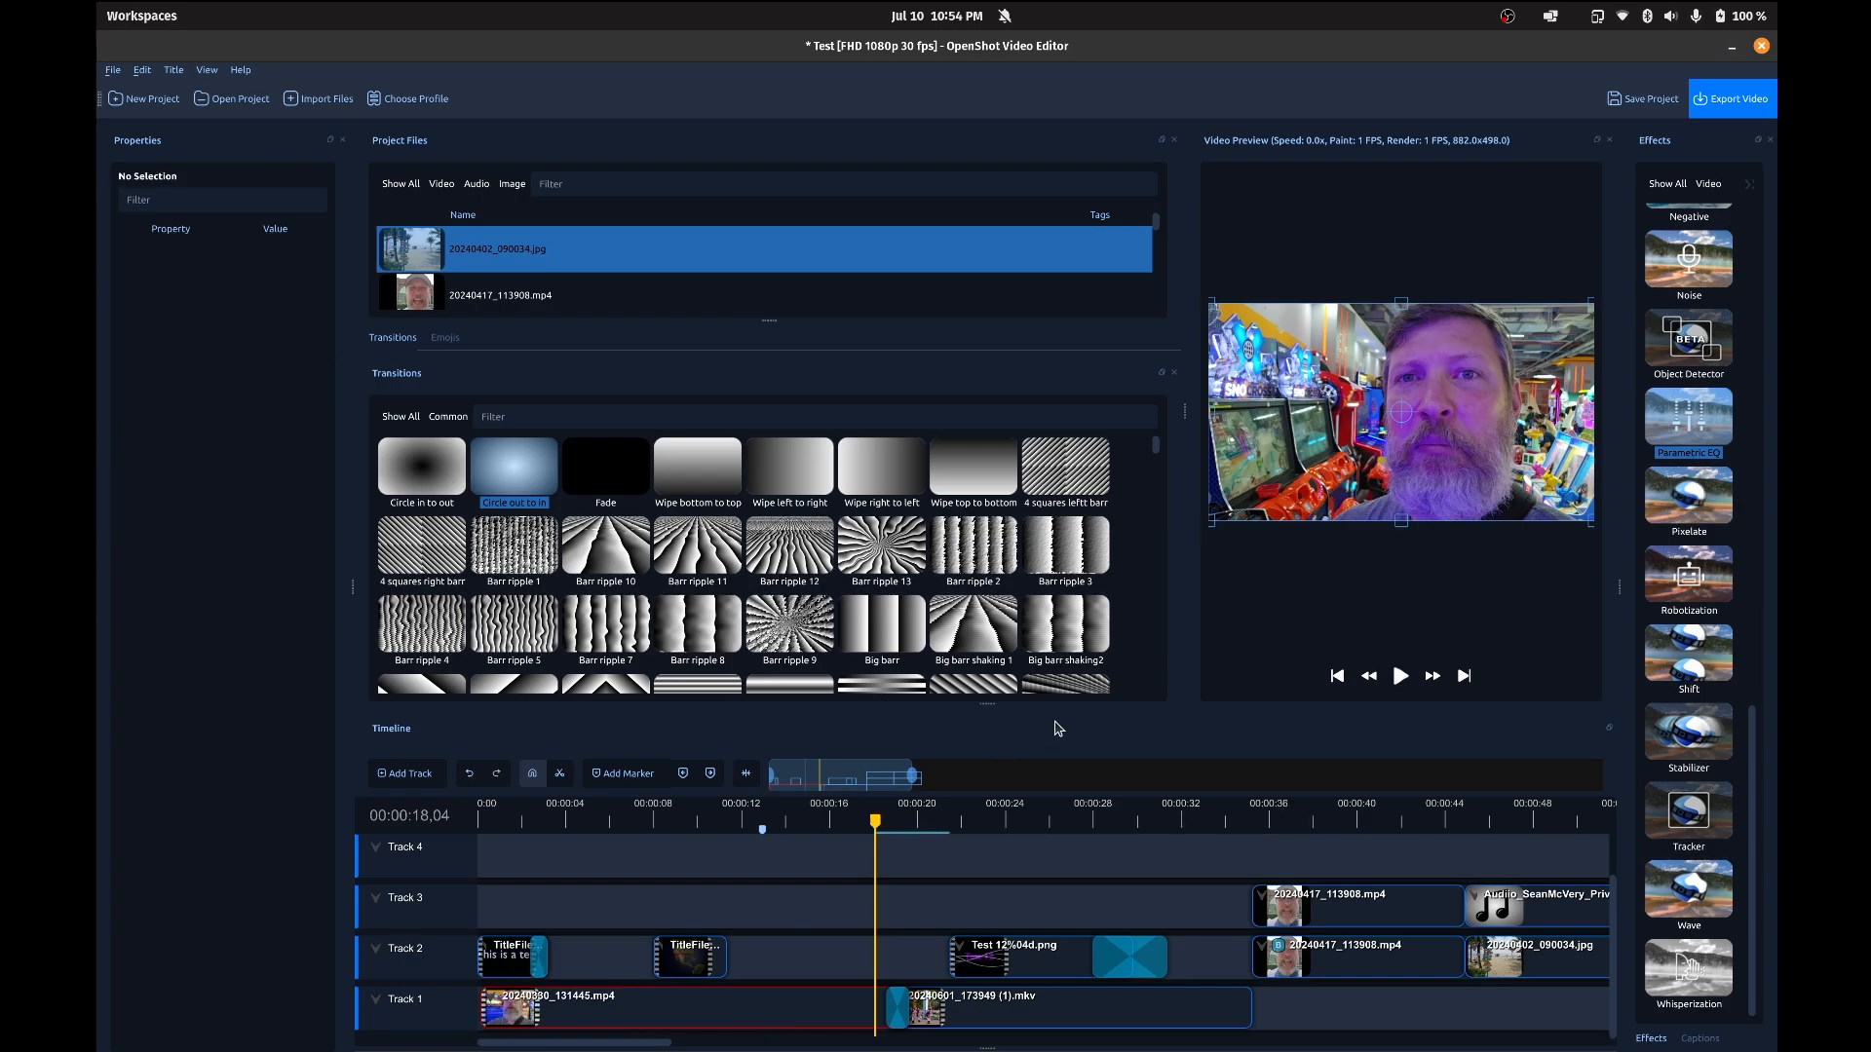
Step: Add the Echo effect to the 20240330_131445.mp4 clip on Track 1 and preview it by playing from 00:00:12,30
click(745, 823)
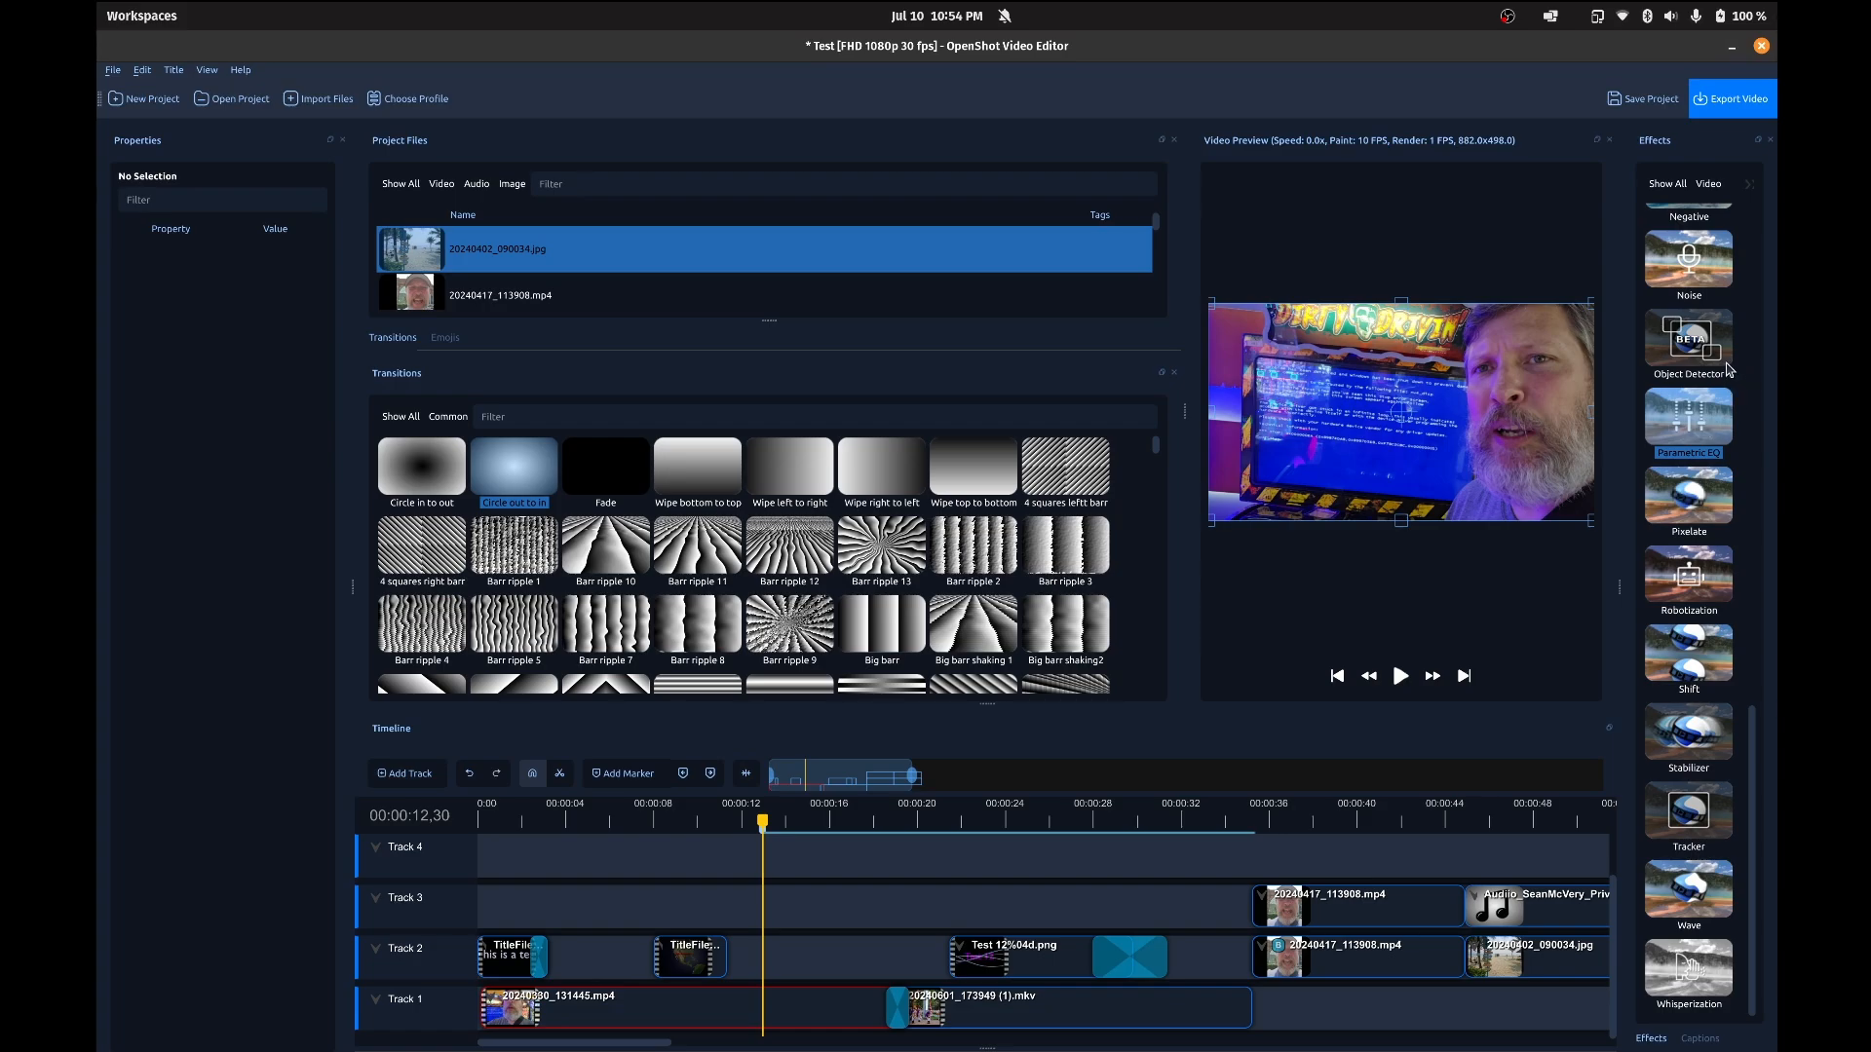
scroll(1680, 411, up, 10)
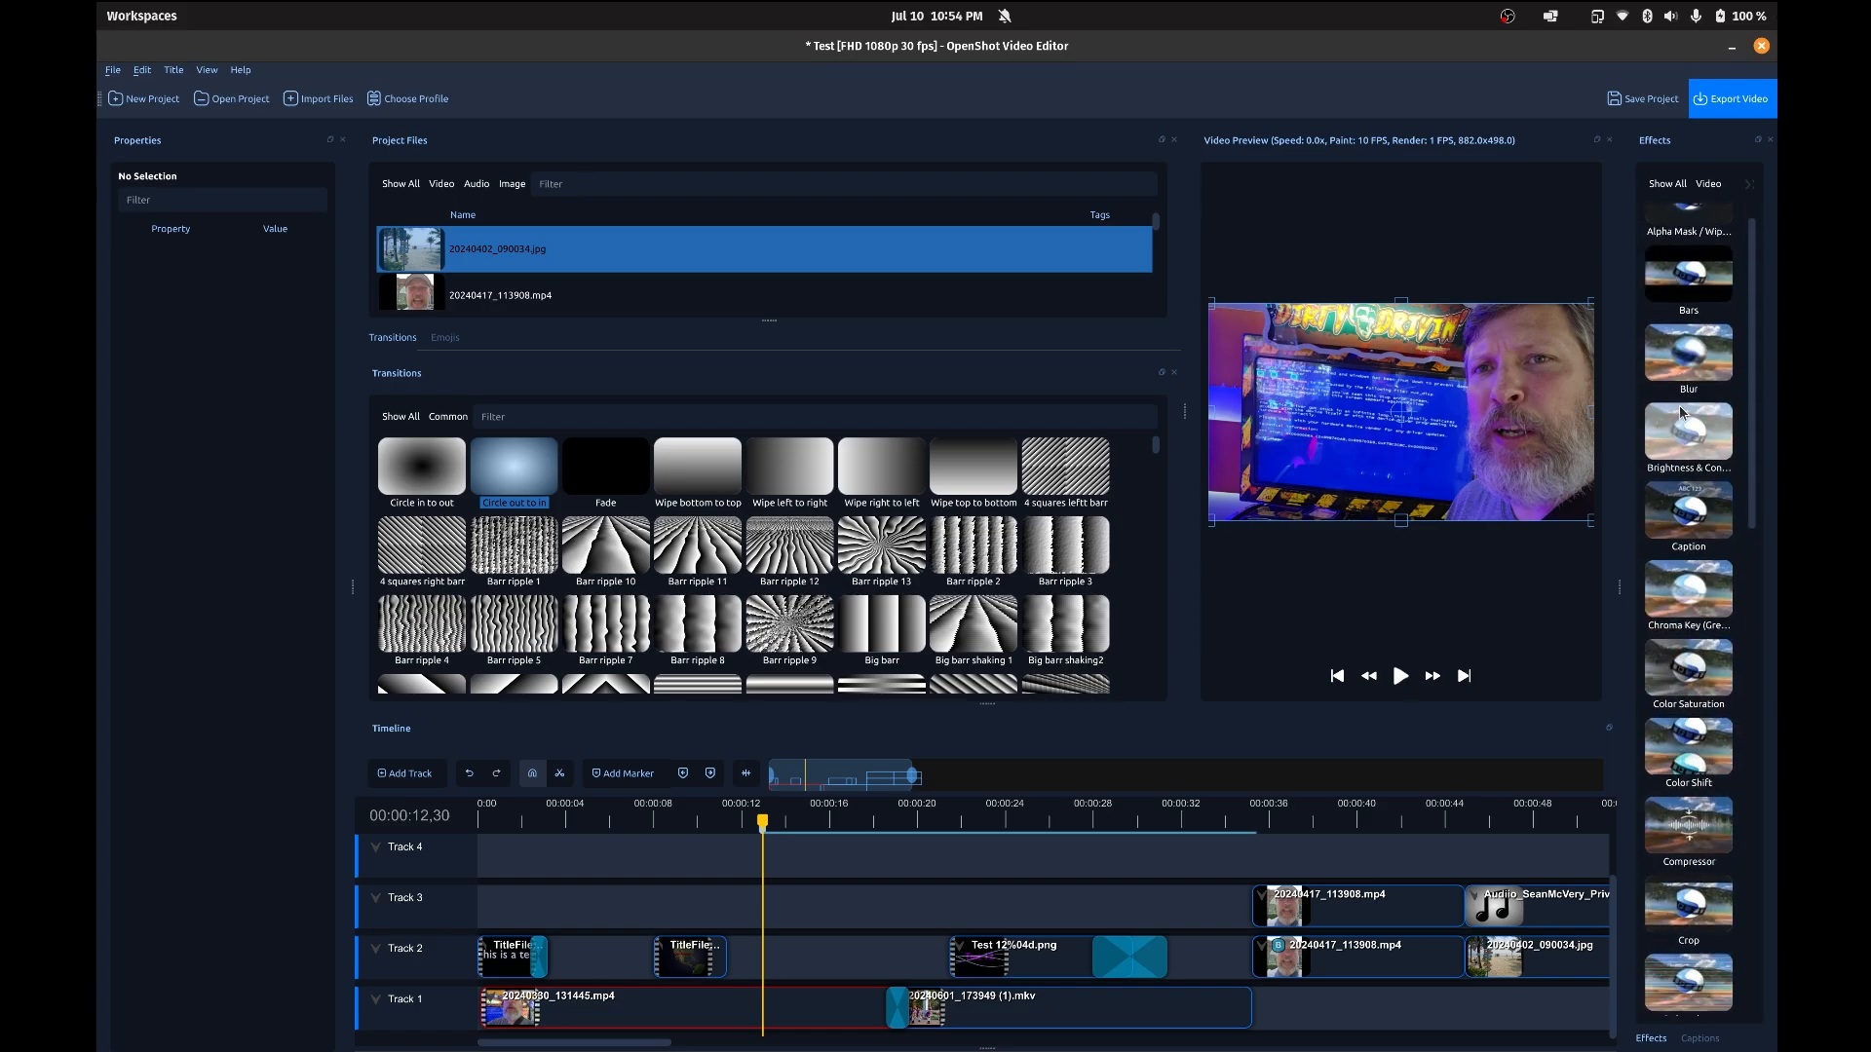
scroll(1680, 411, down, 10)
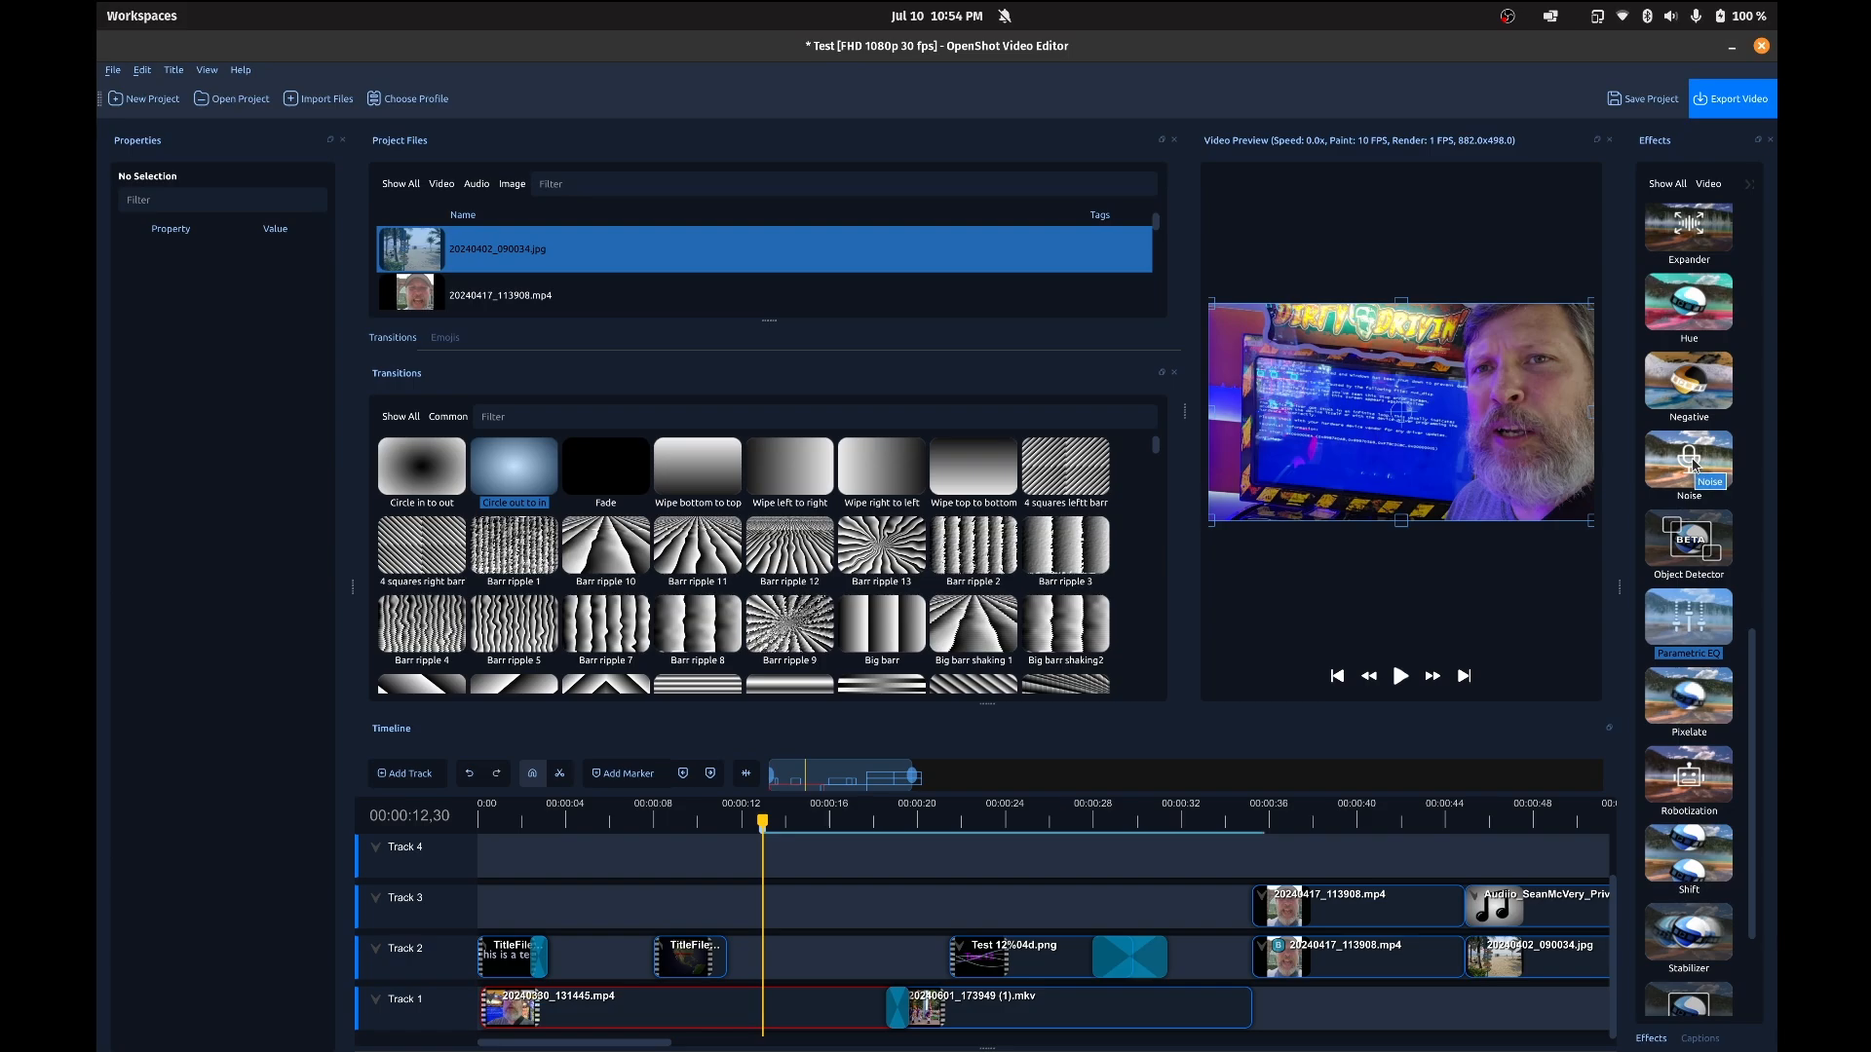
scroll(1692, 465, up, 4)
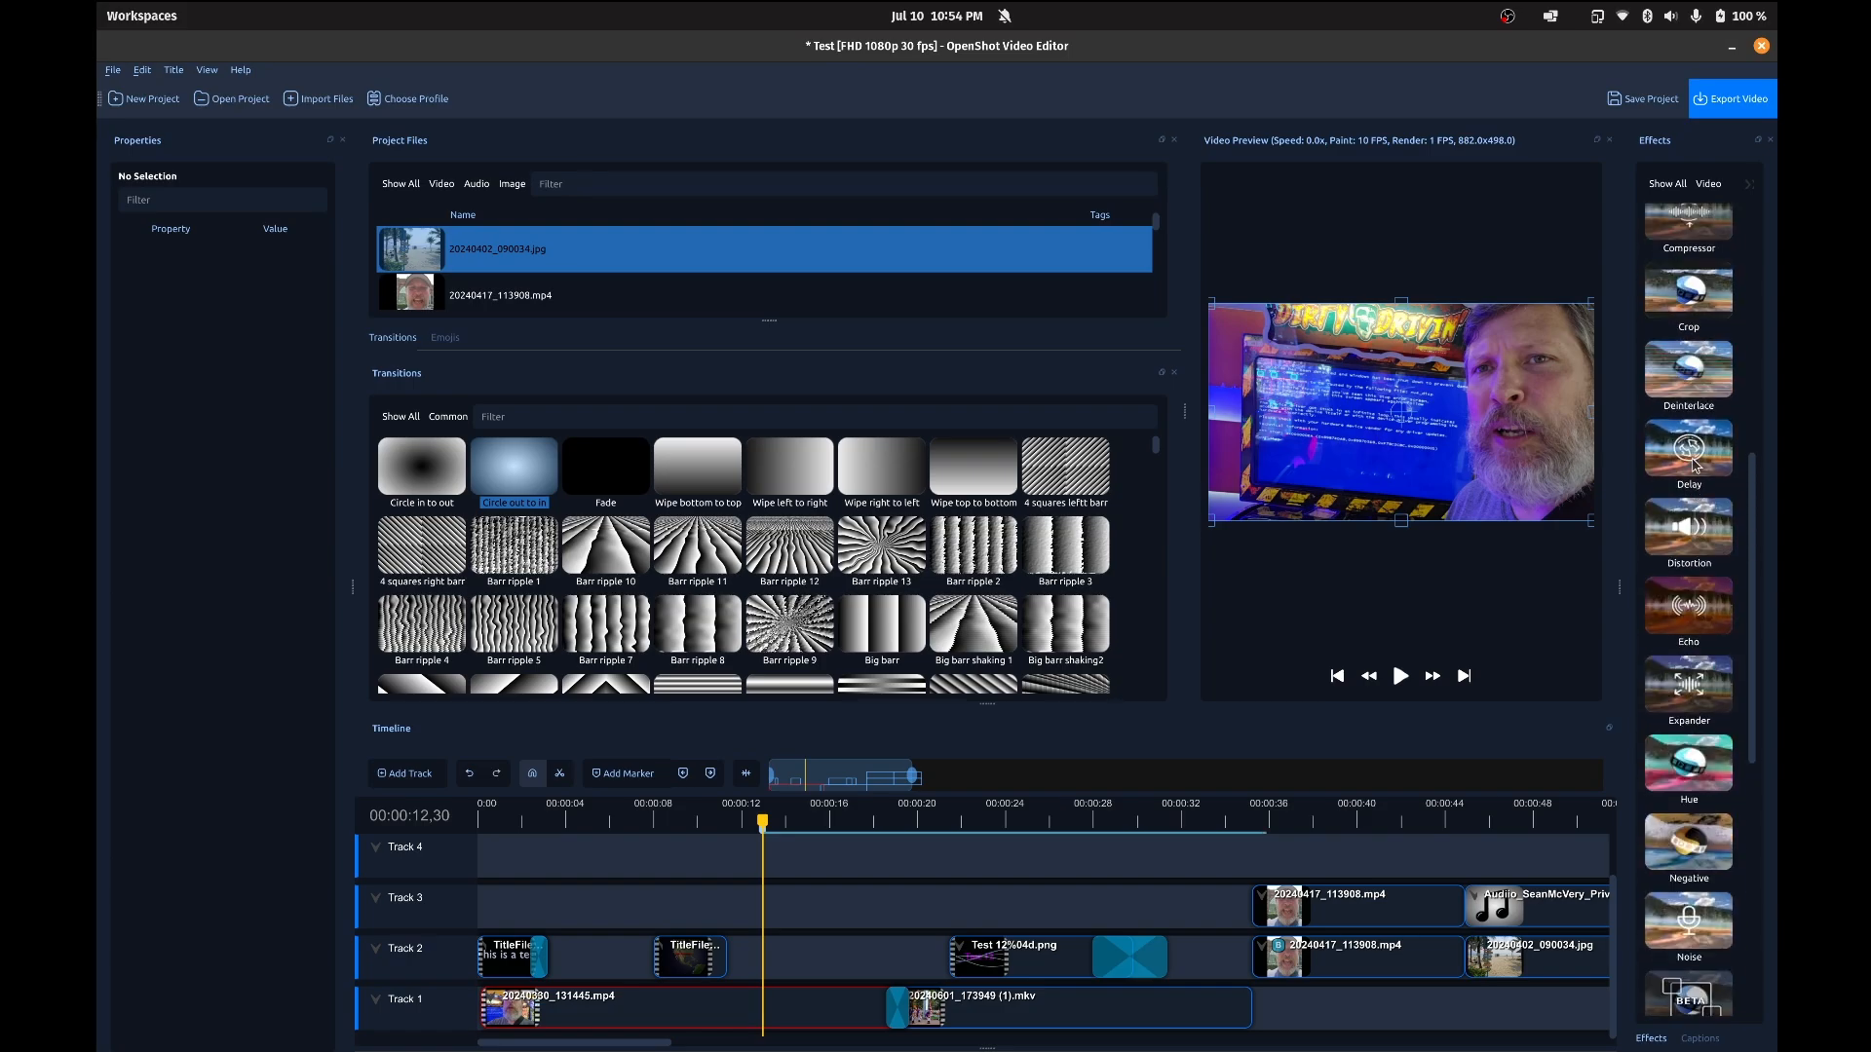
scroll(1693, 465, up, 1)
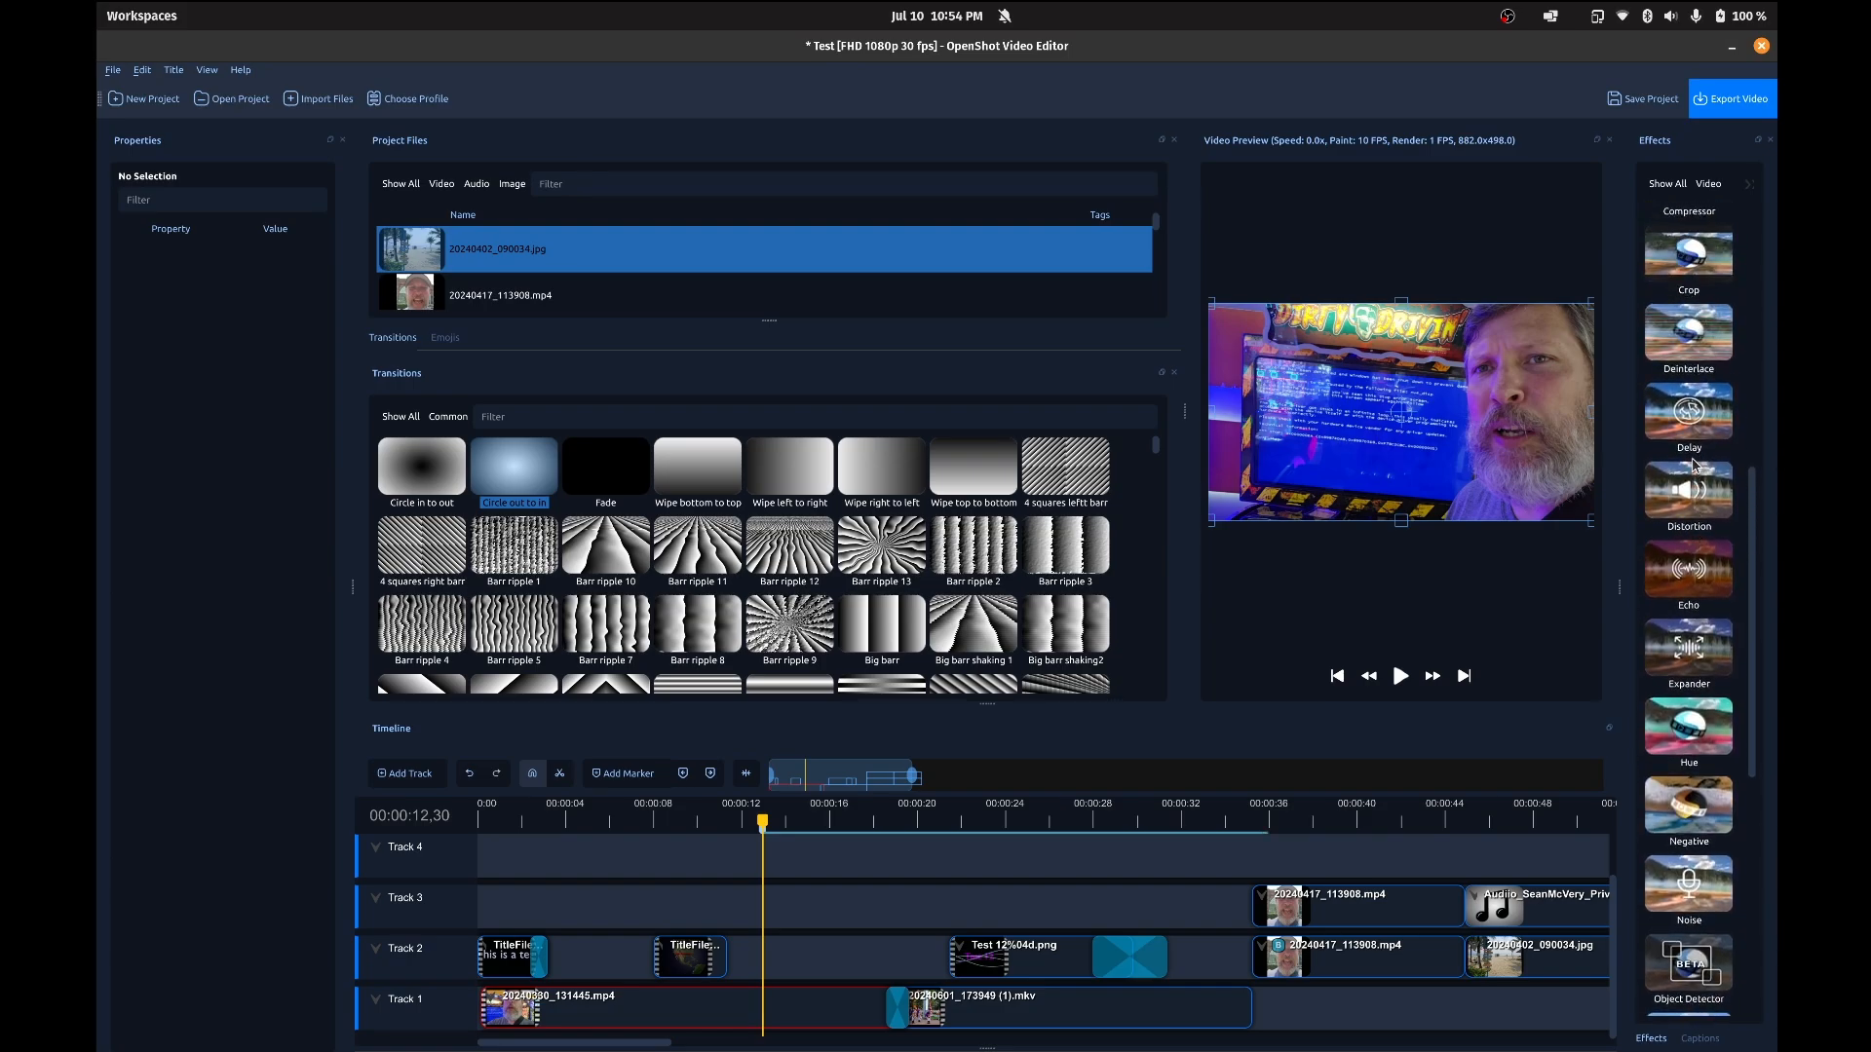
scroll(1693, 465, down, 2)
drag(1689, 395, 756, 1016)
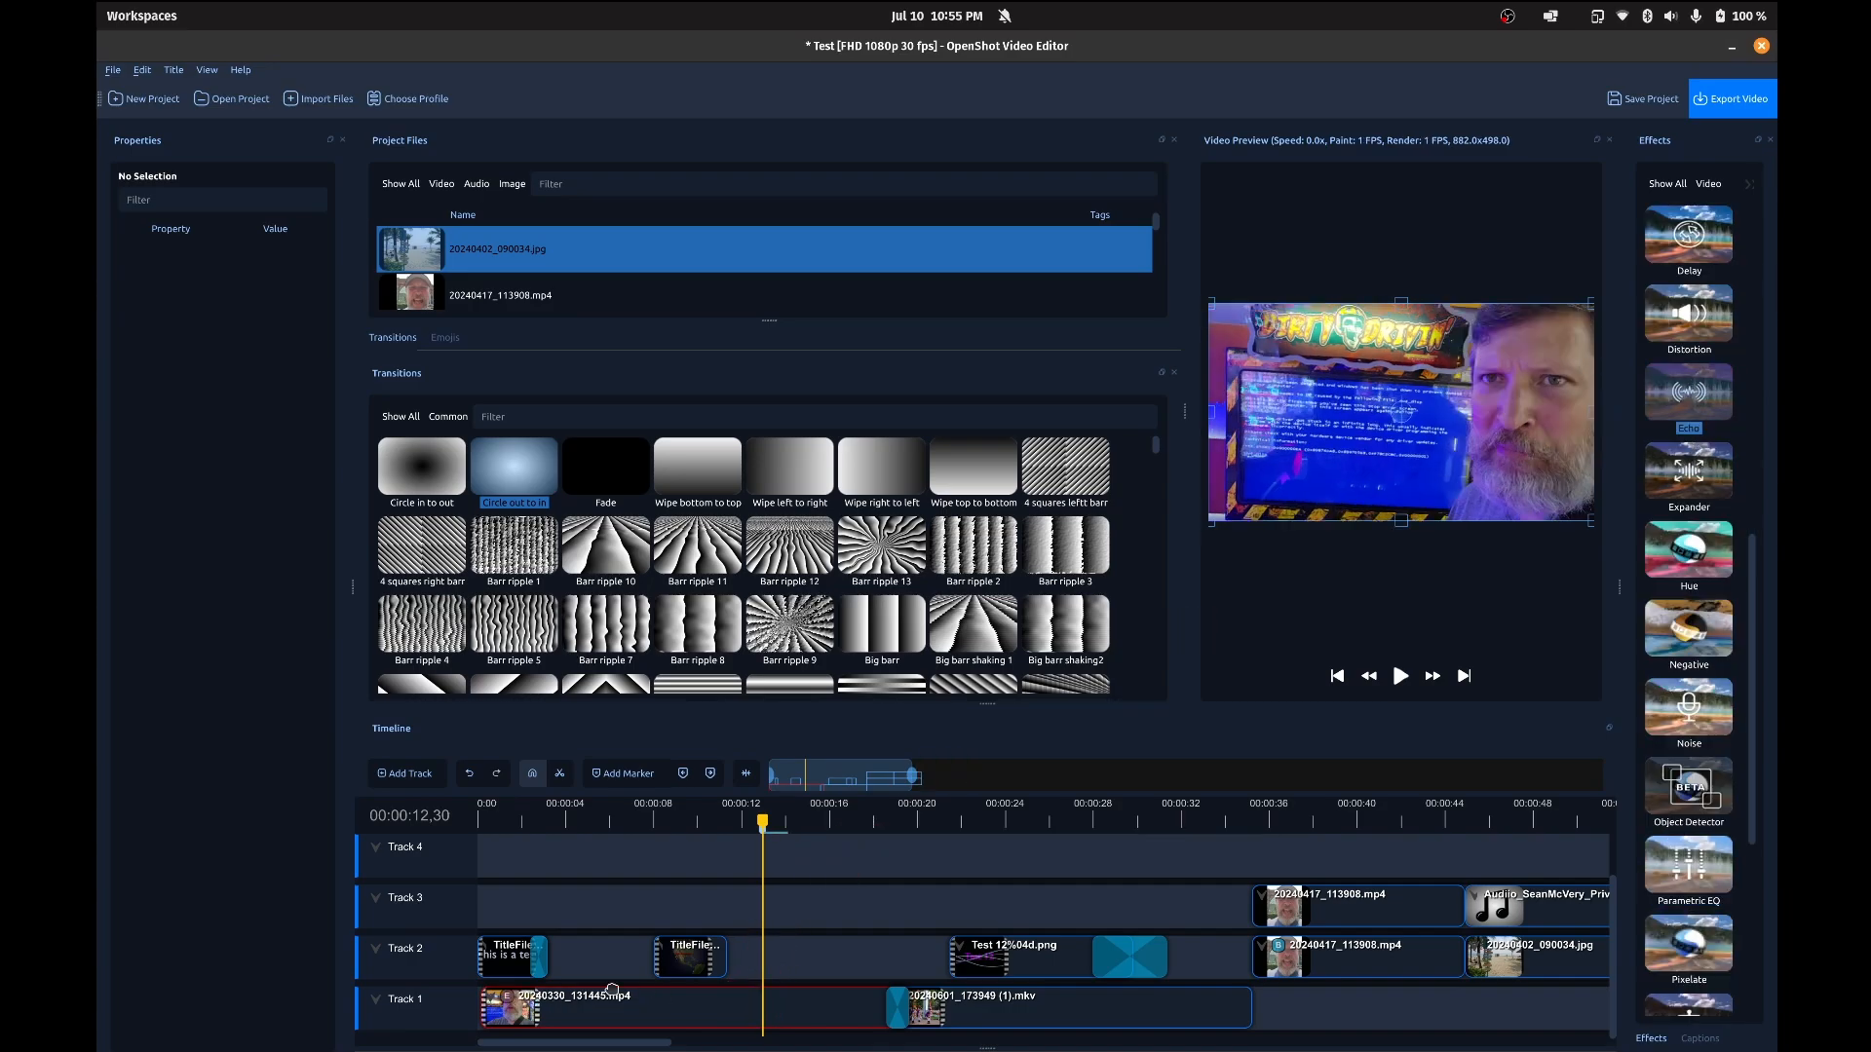
click(509, 998)
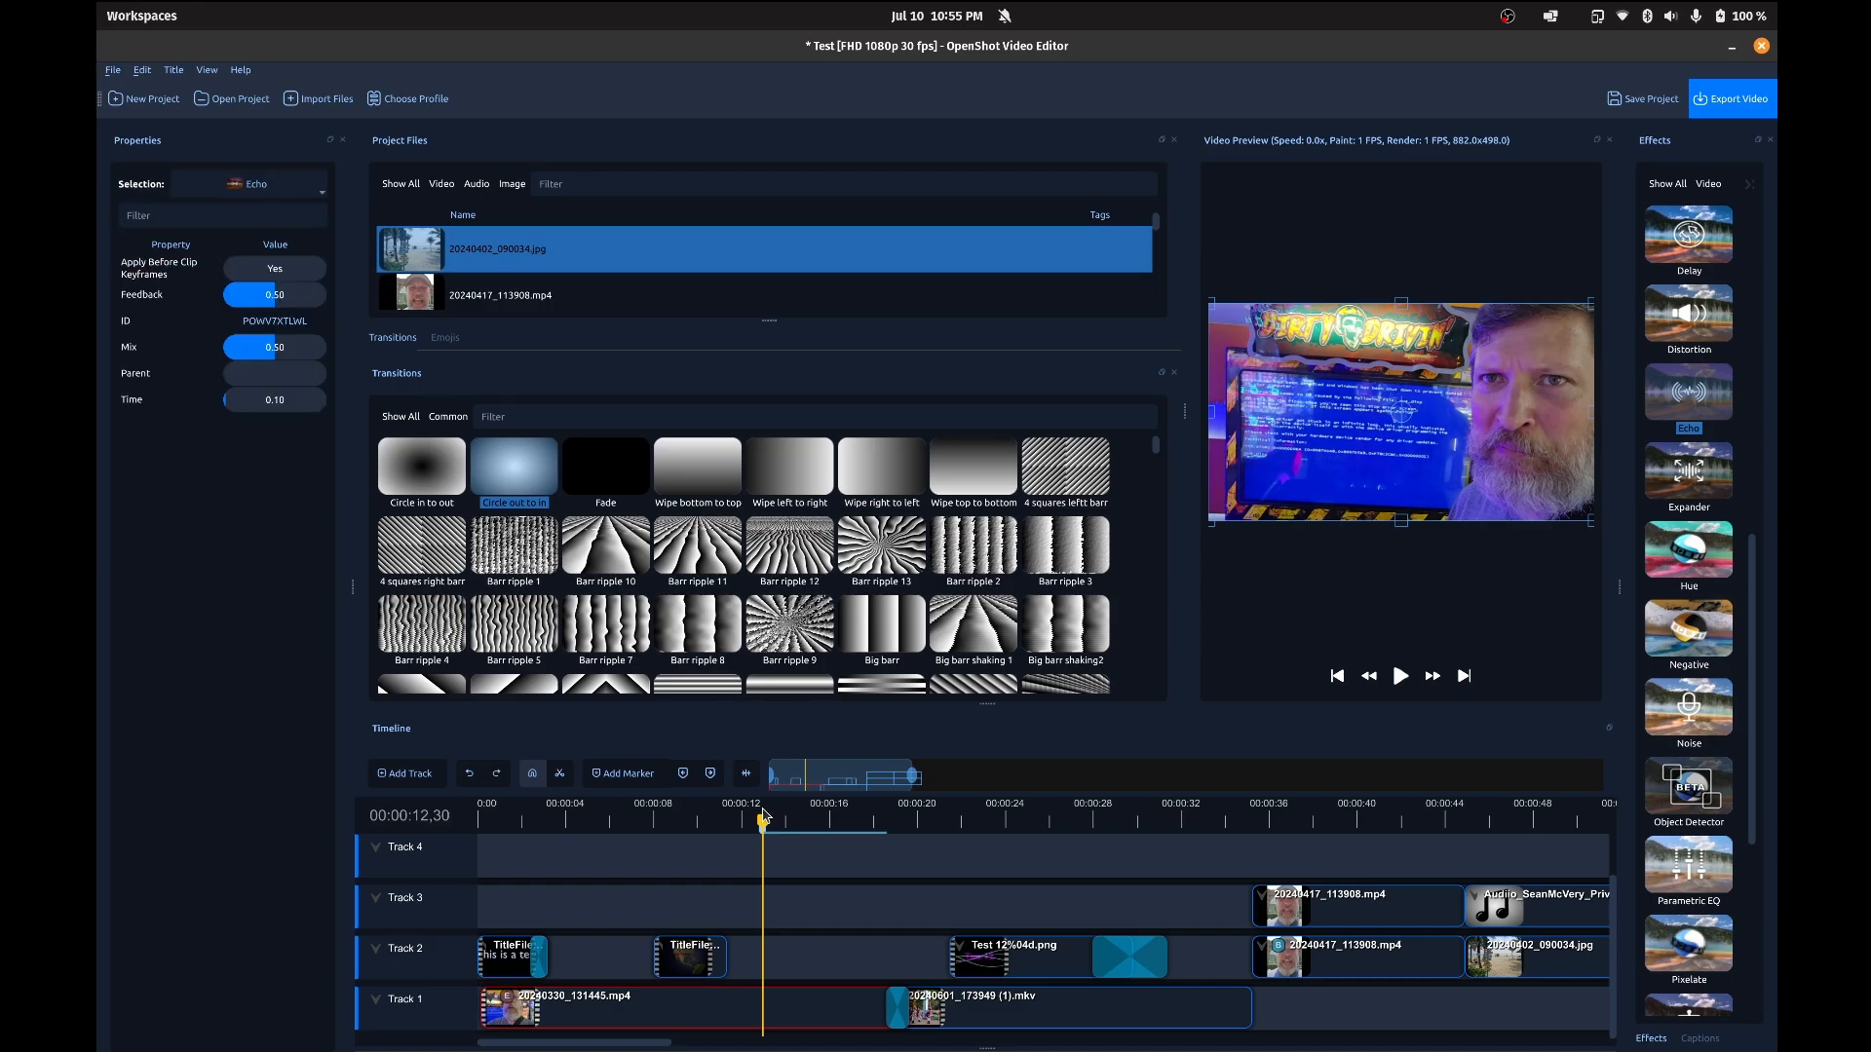
key(space)
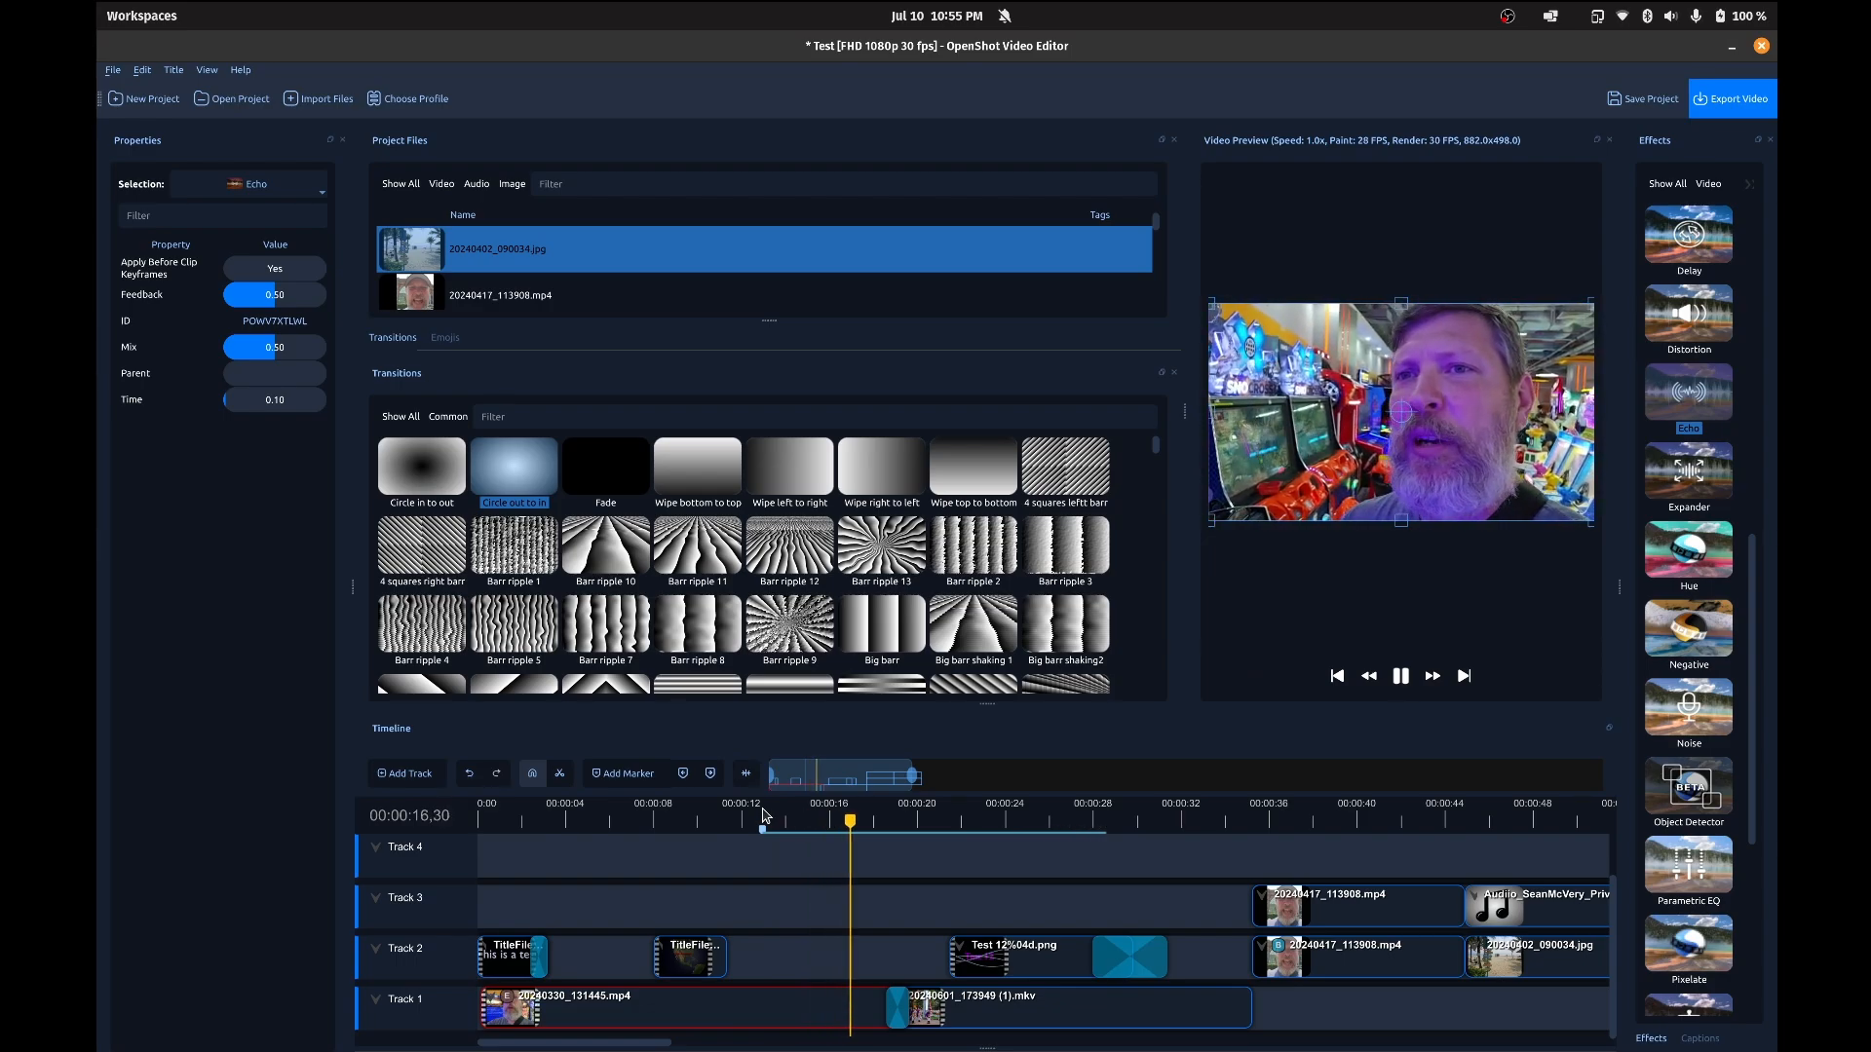
key(space)
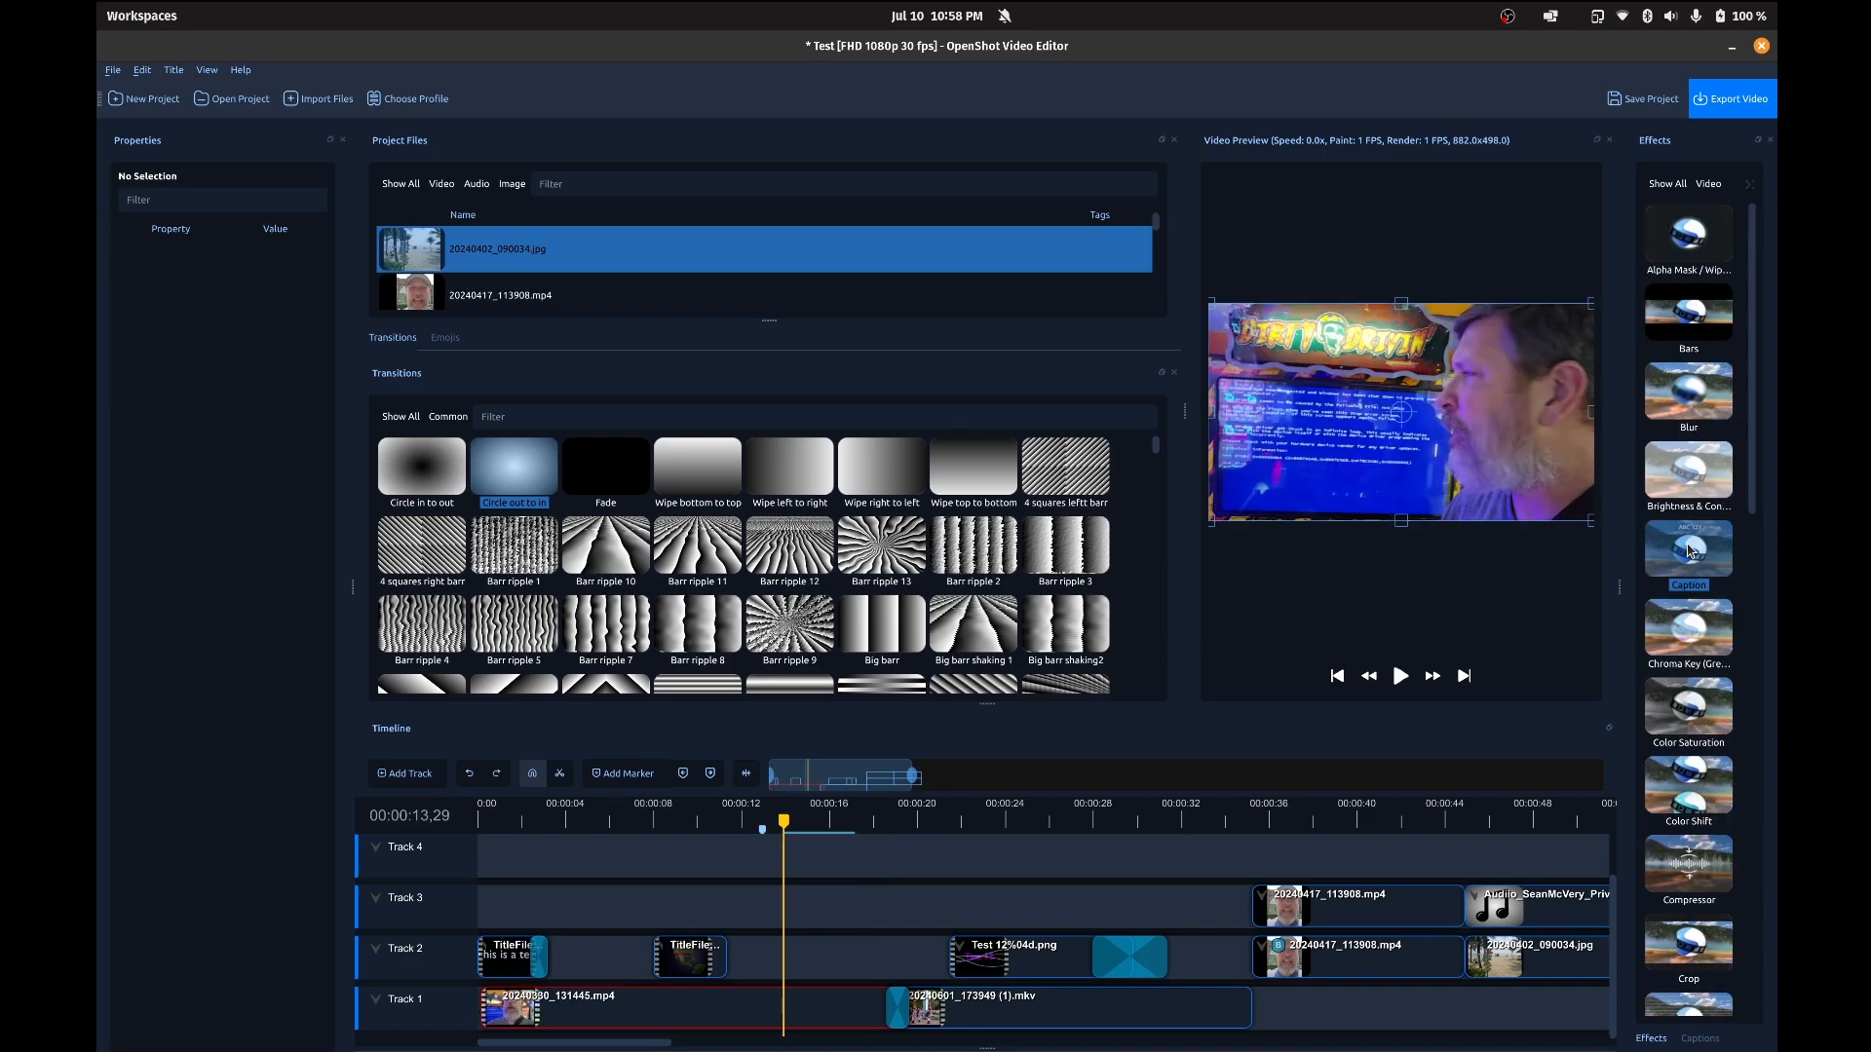
Step: Add the Caption effect to the 20240330_131445.mp4 clip and replace its caption text with "Test"
drag(1689, 550, 538, 1012)
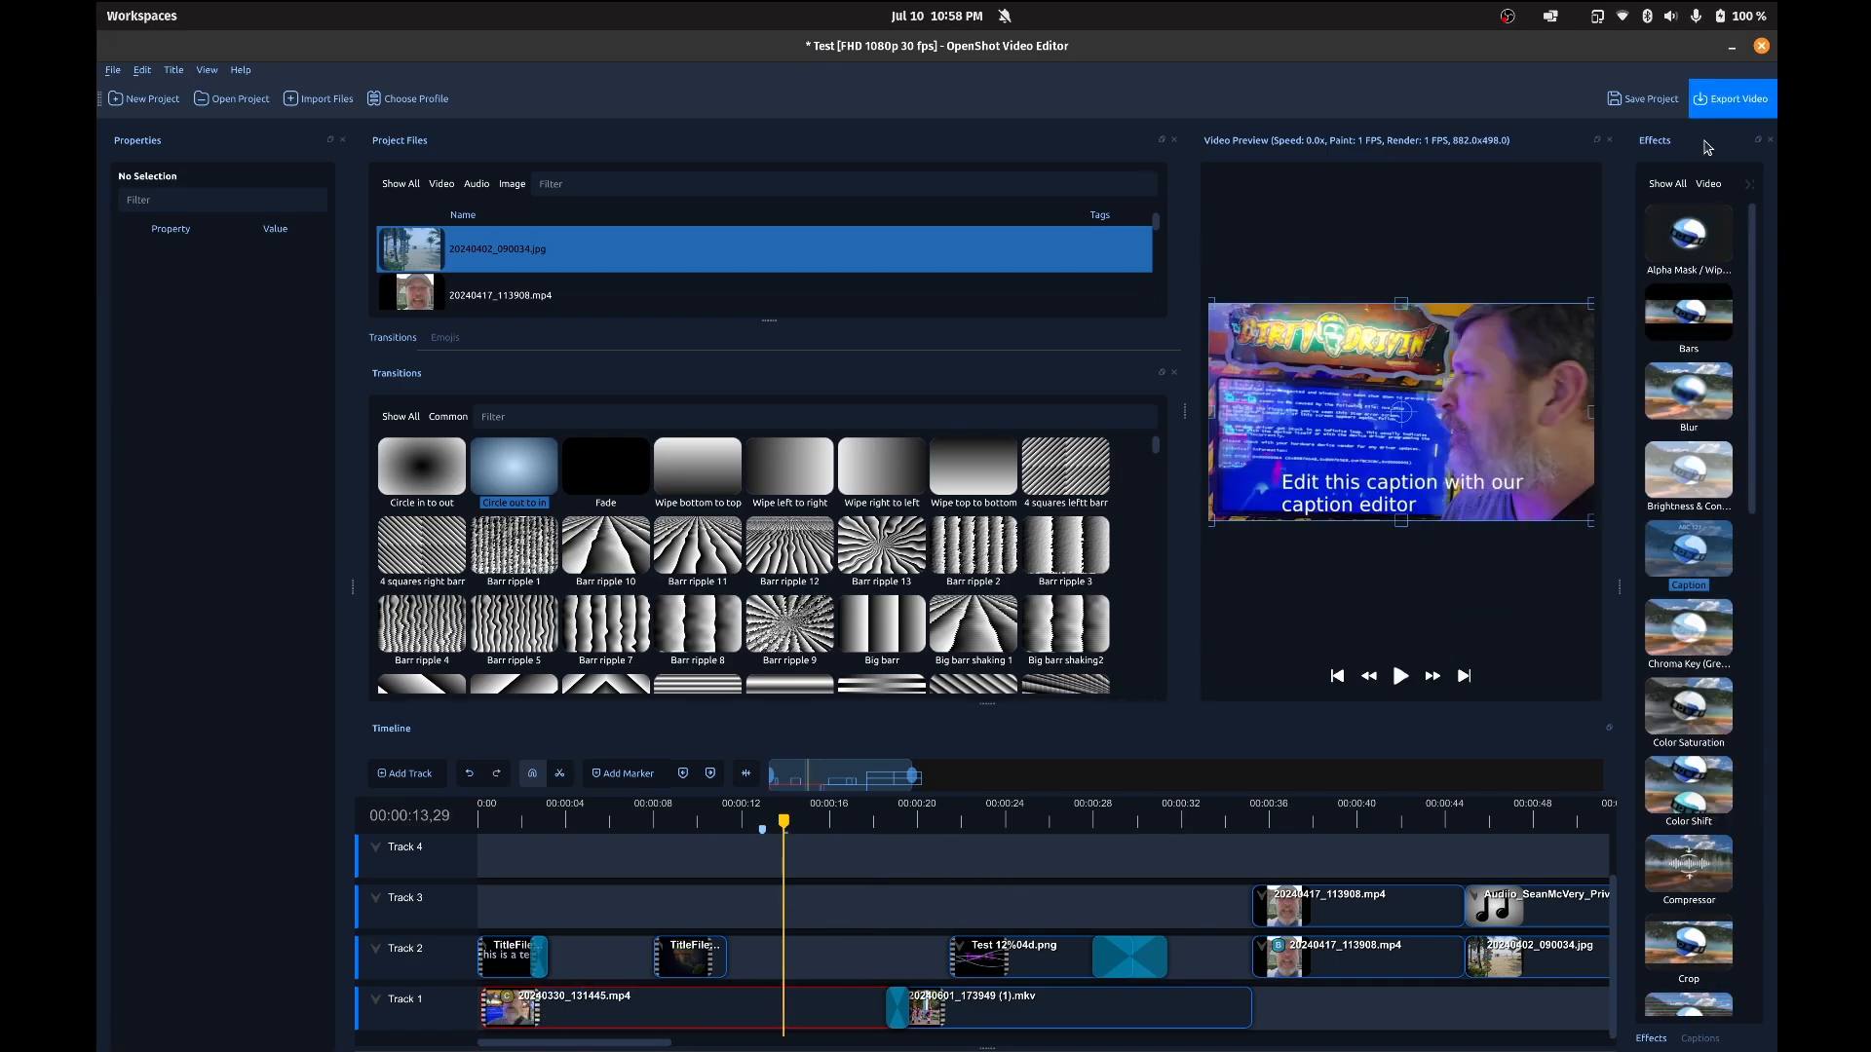
click(508, 999)
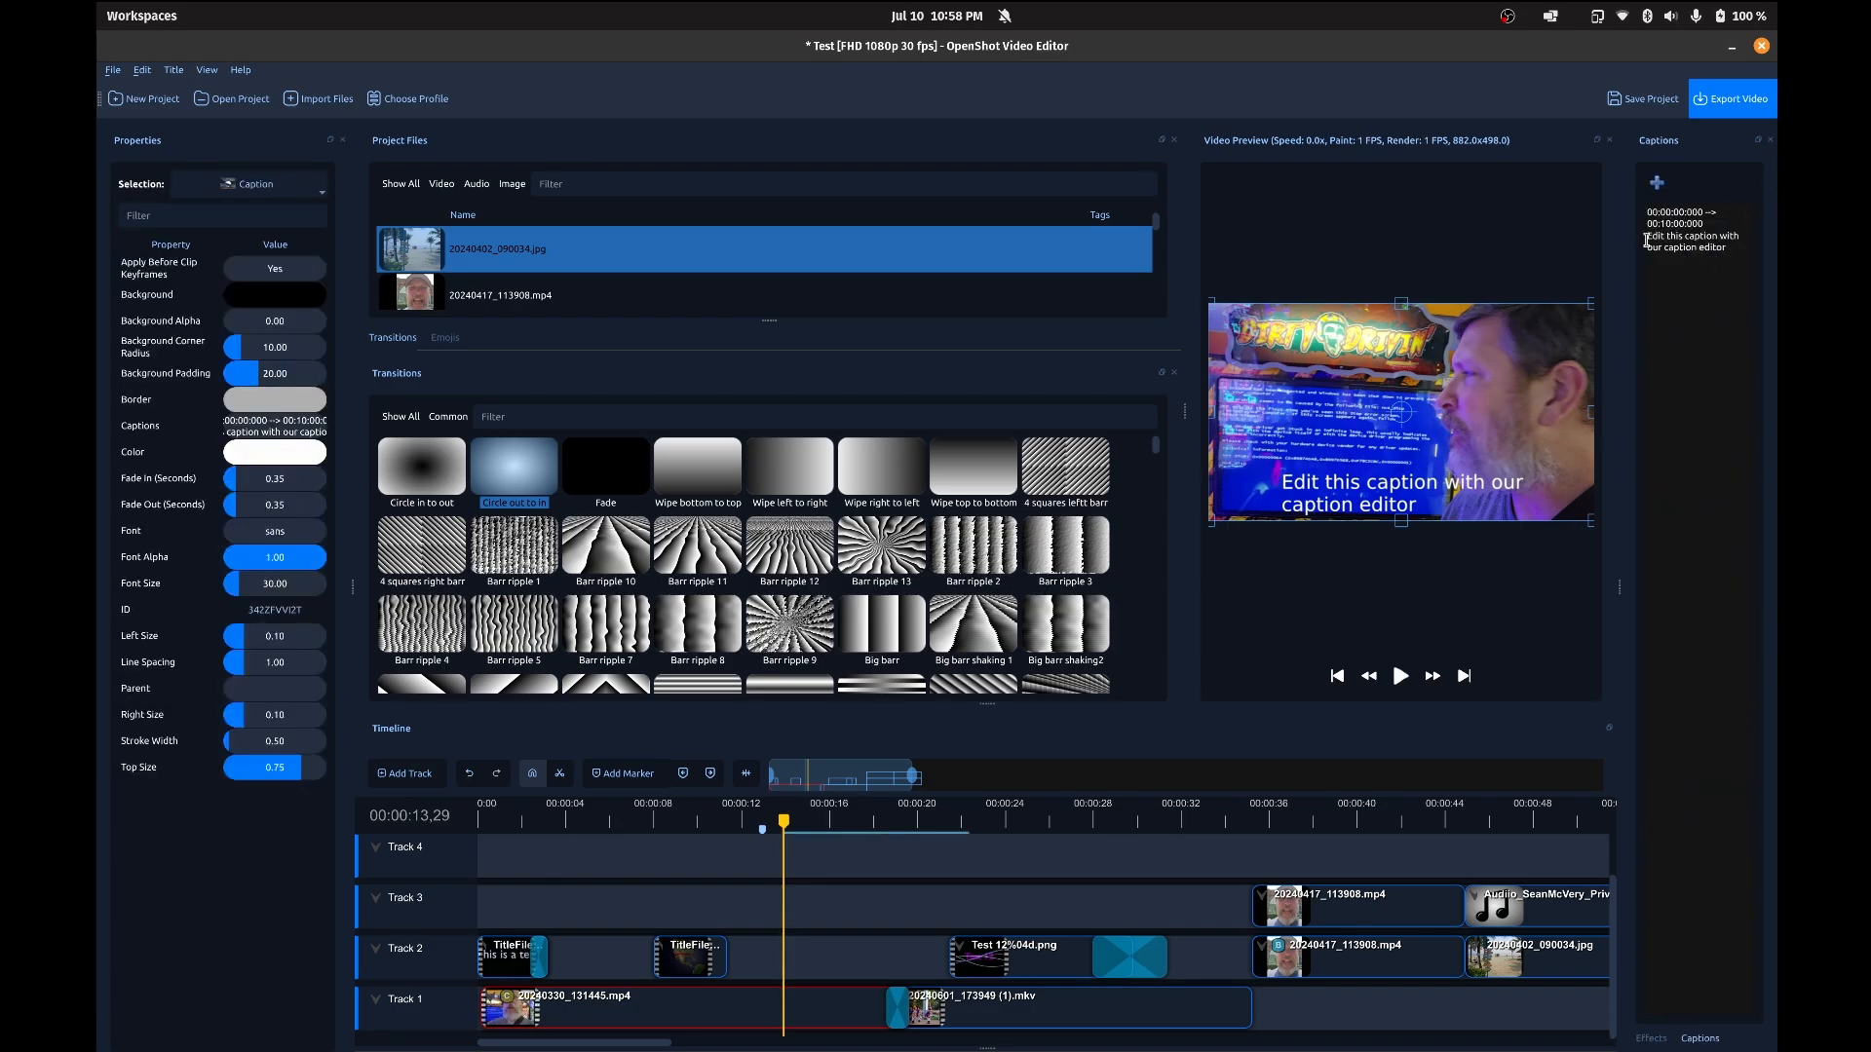
drag(1646, 237, 1747, 256)
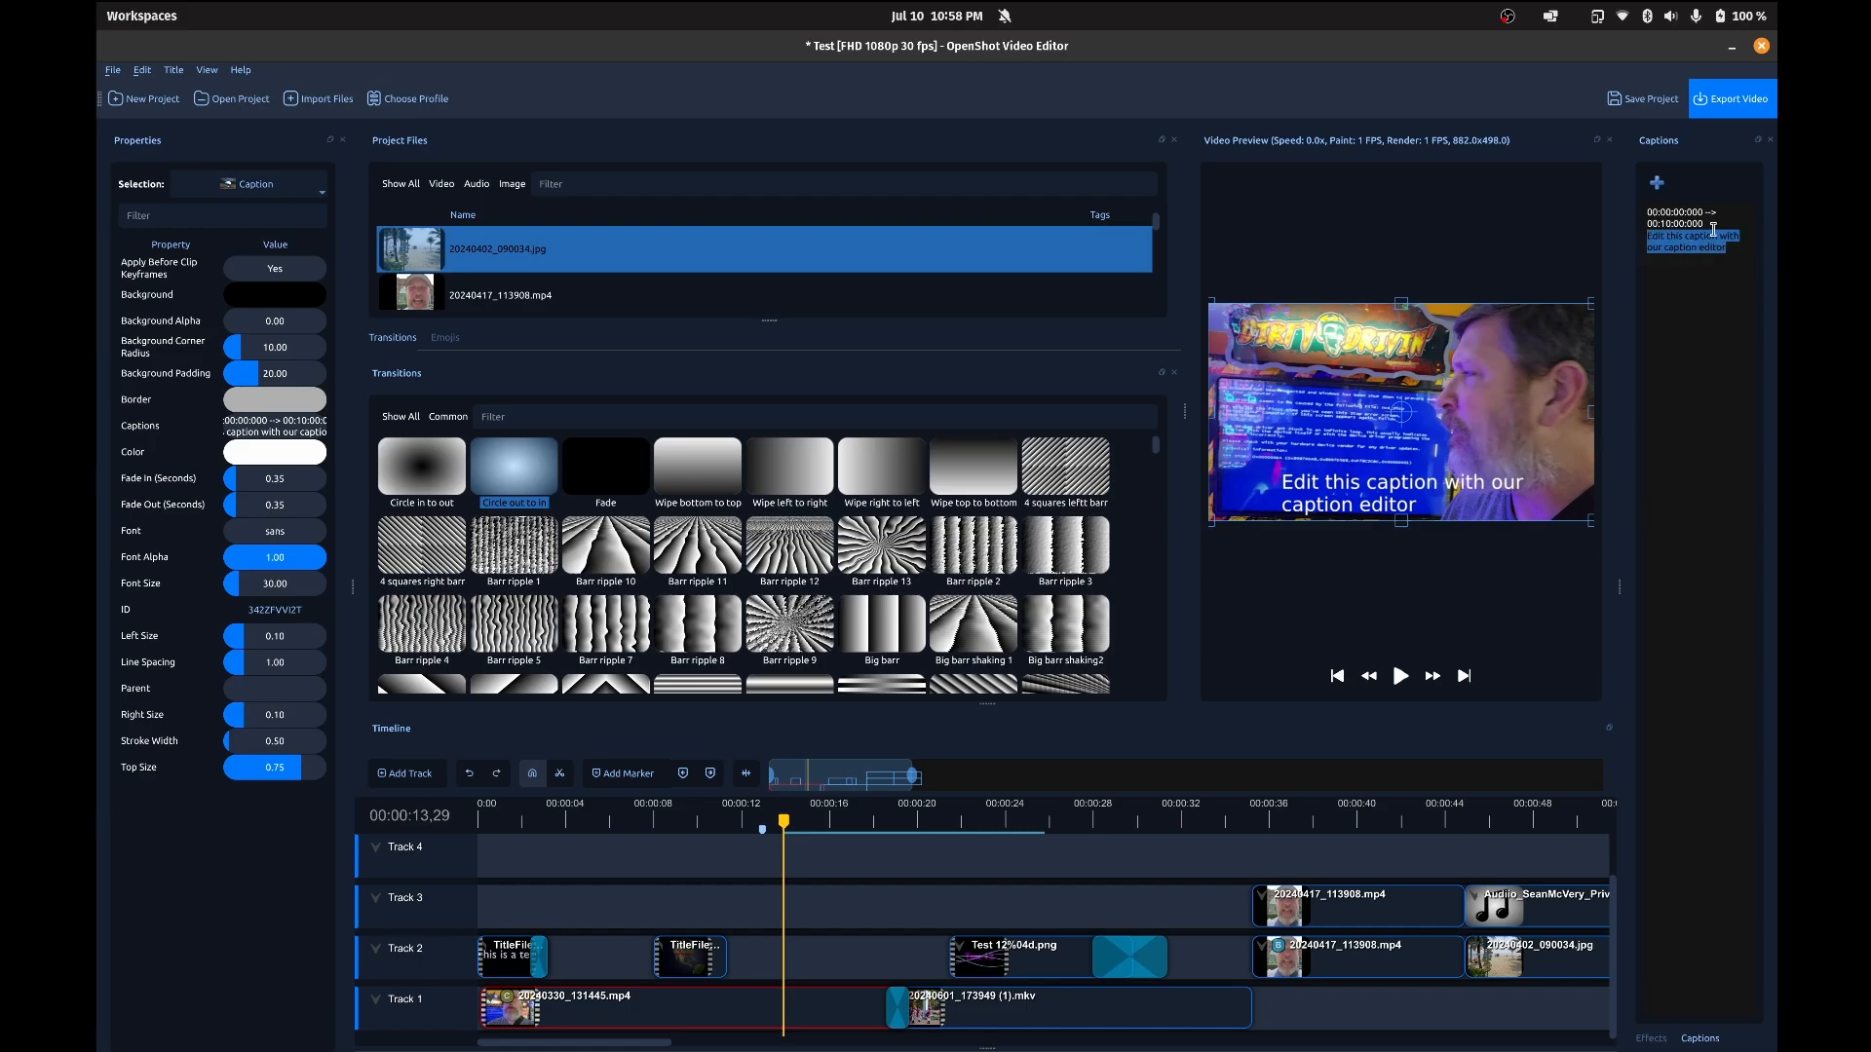
text(Test)
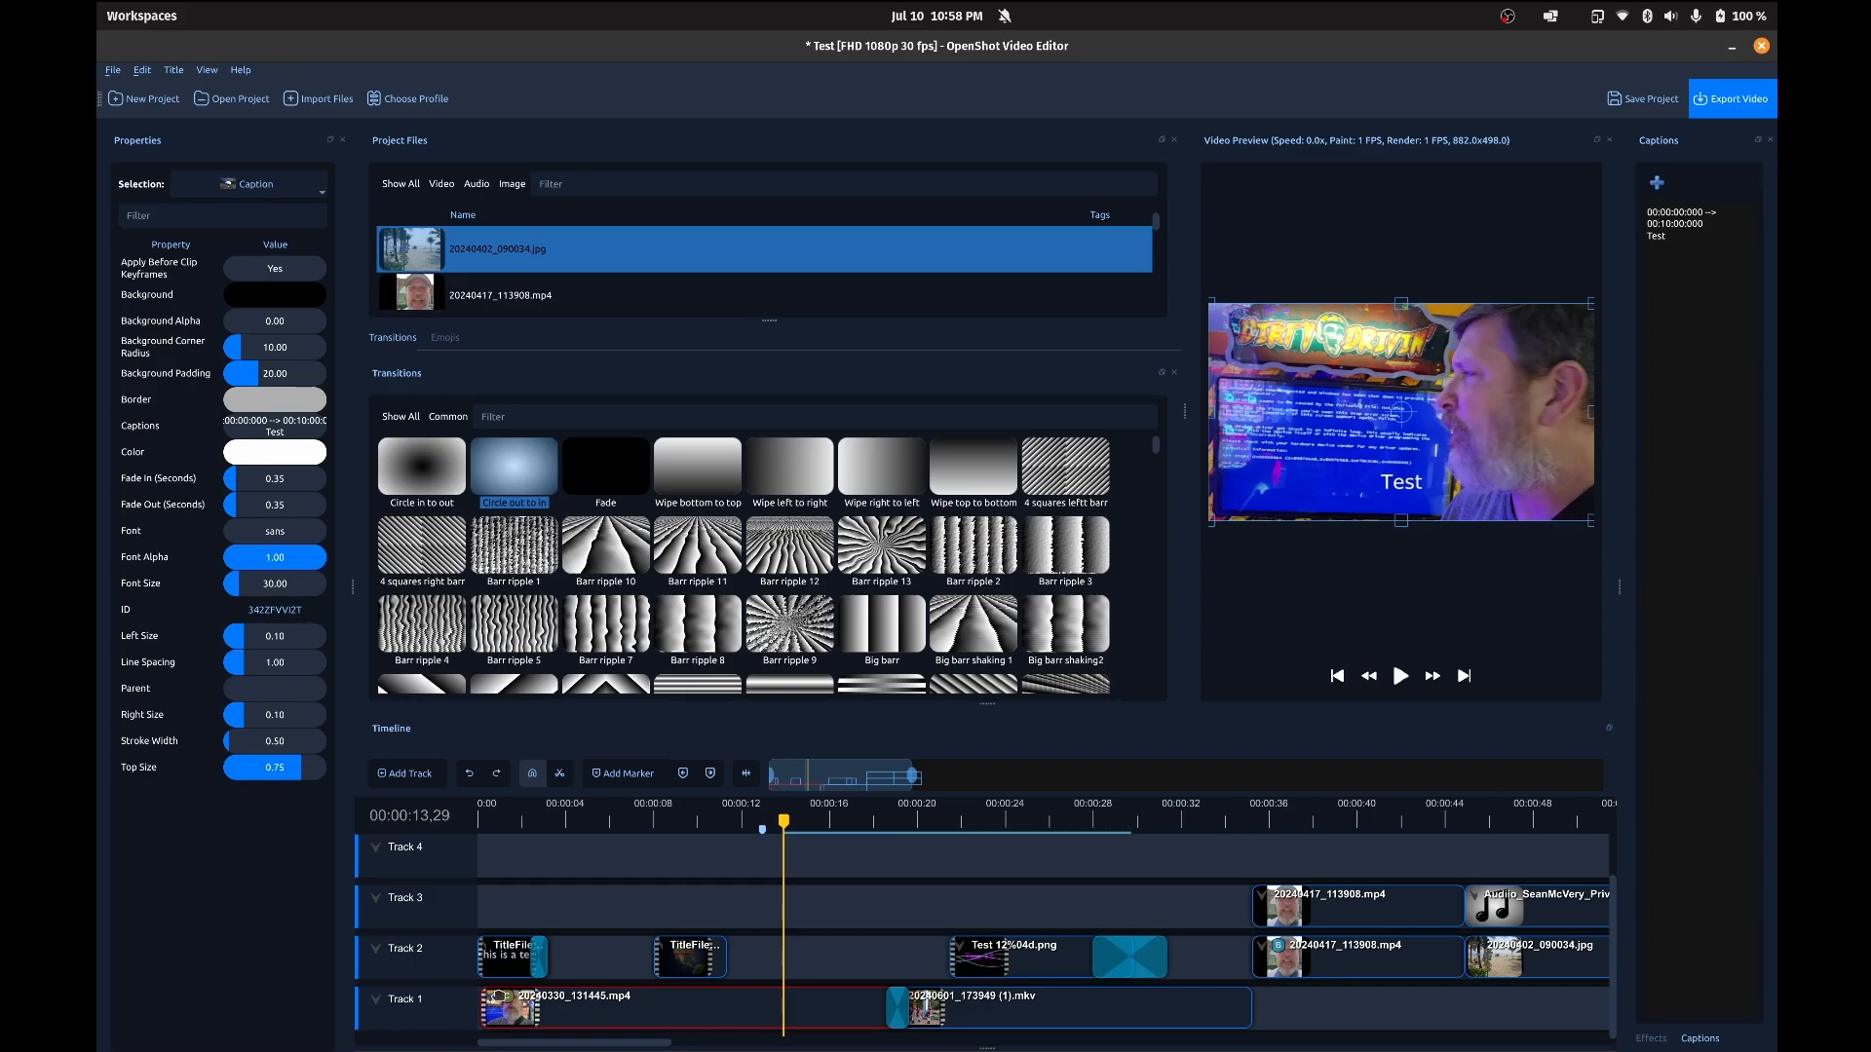
Step: Add the Wave effect to the 20240330_131445.mp4 clip on Track 1 and set its Multiplier to 3.19
click(1650, 1038)
drag(1689, 898, 716, 1014)
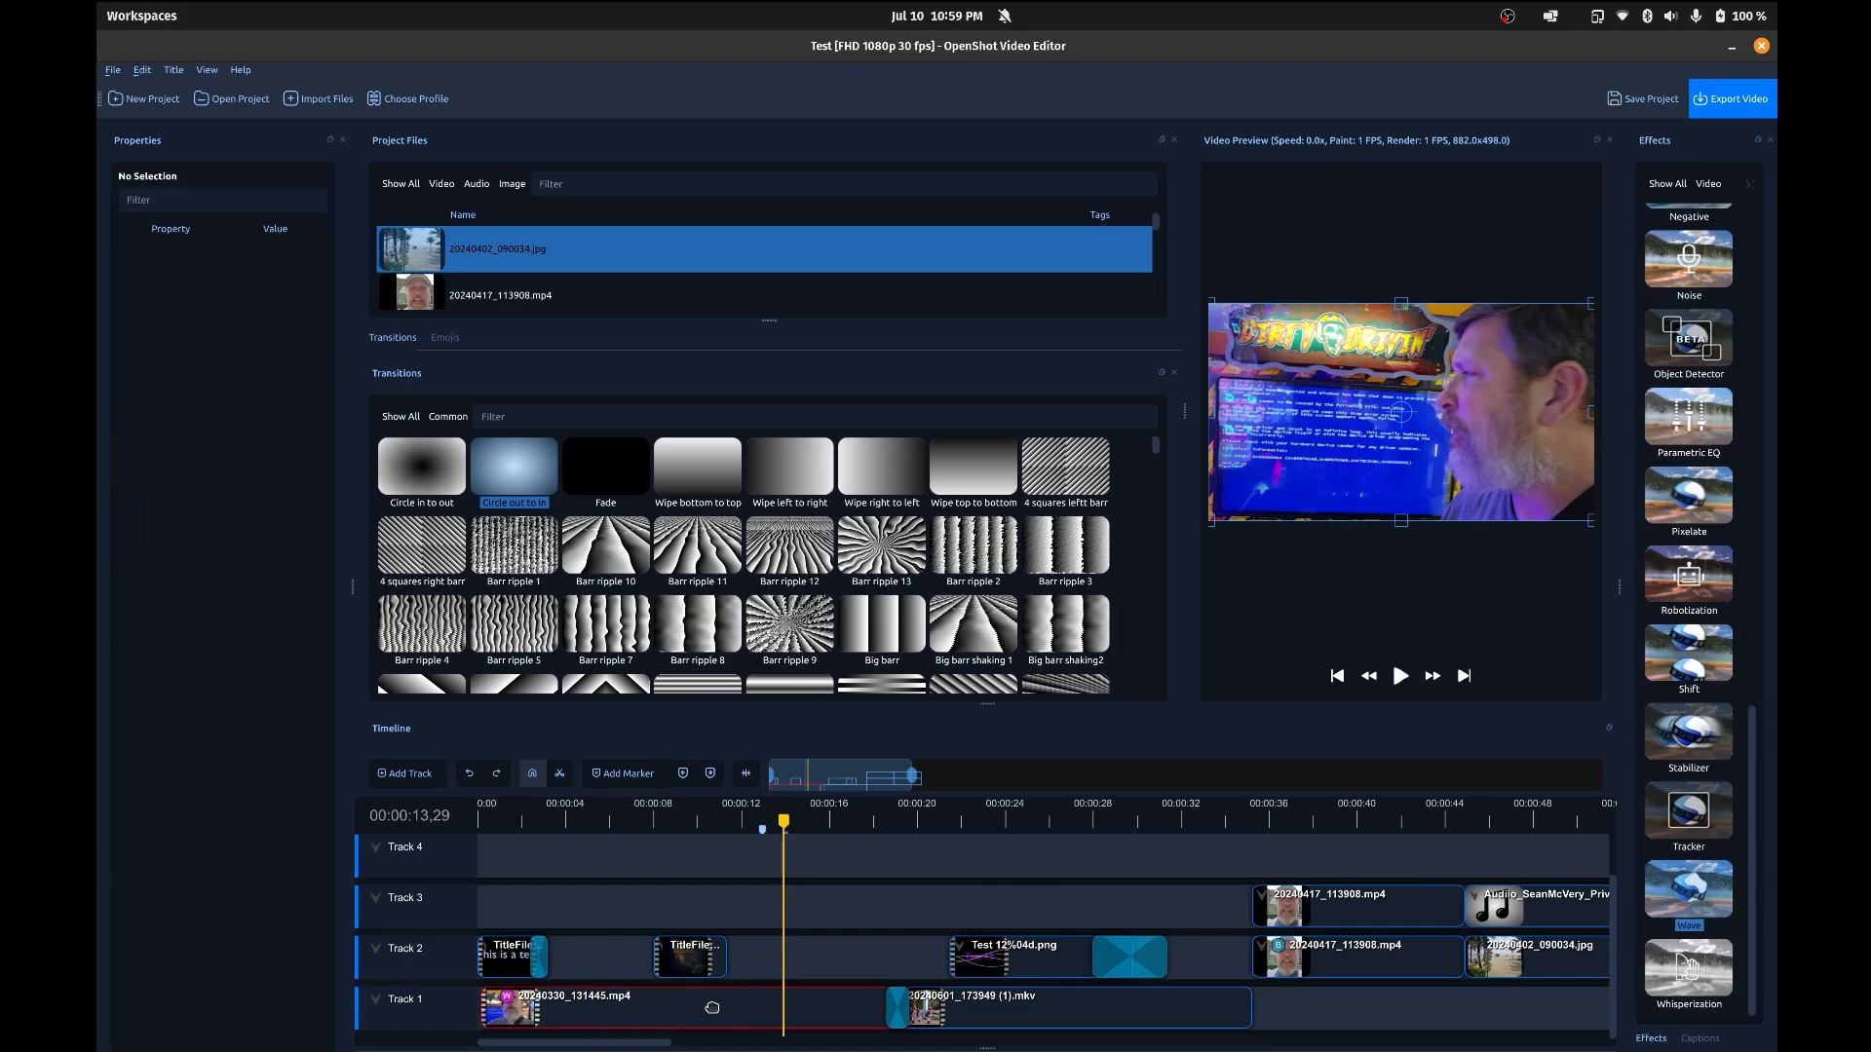
click(507, 997)
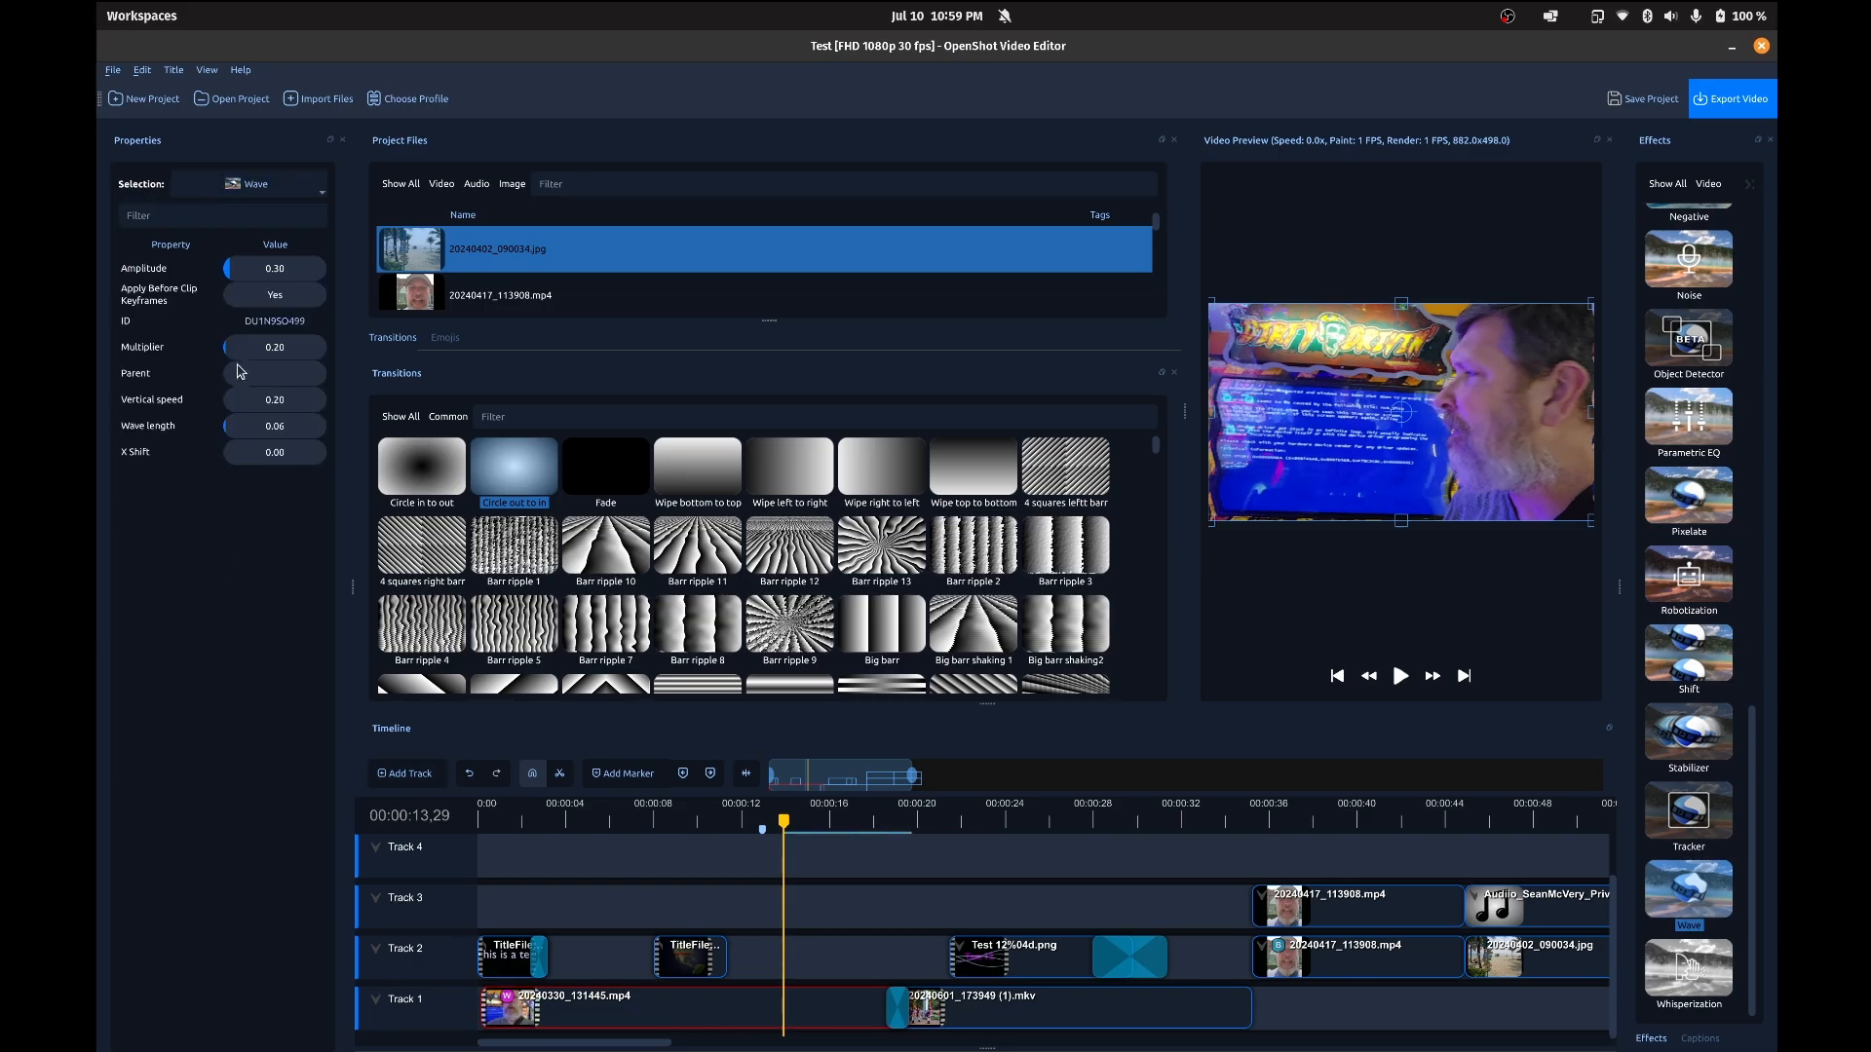
drag(232, 351, 247, 353)
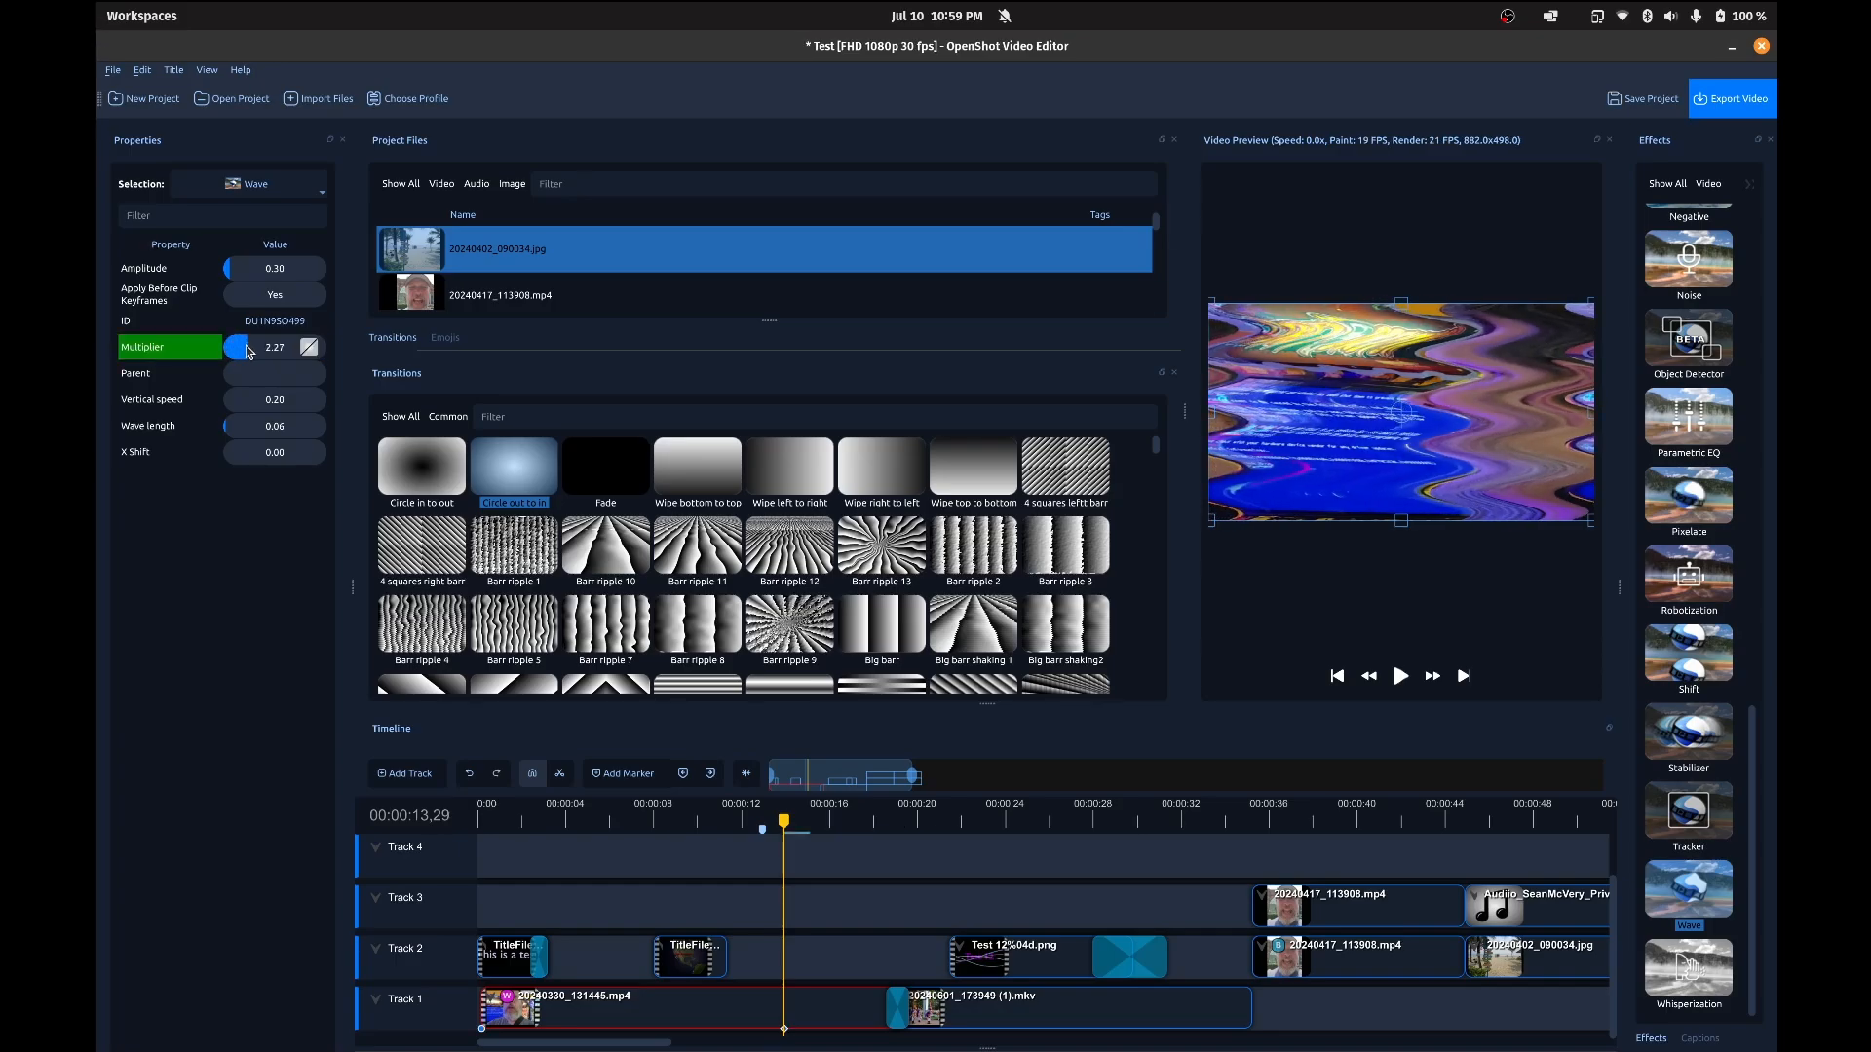
Step: Preview the Wave effect from 00:00:13,29, stop playback, and remove the effect from the clip
key(space)
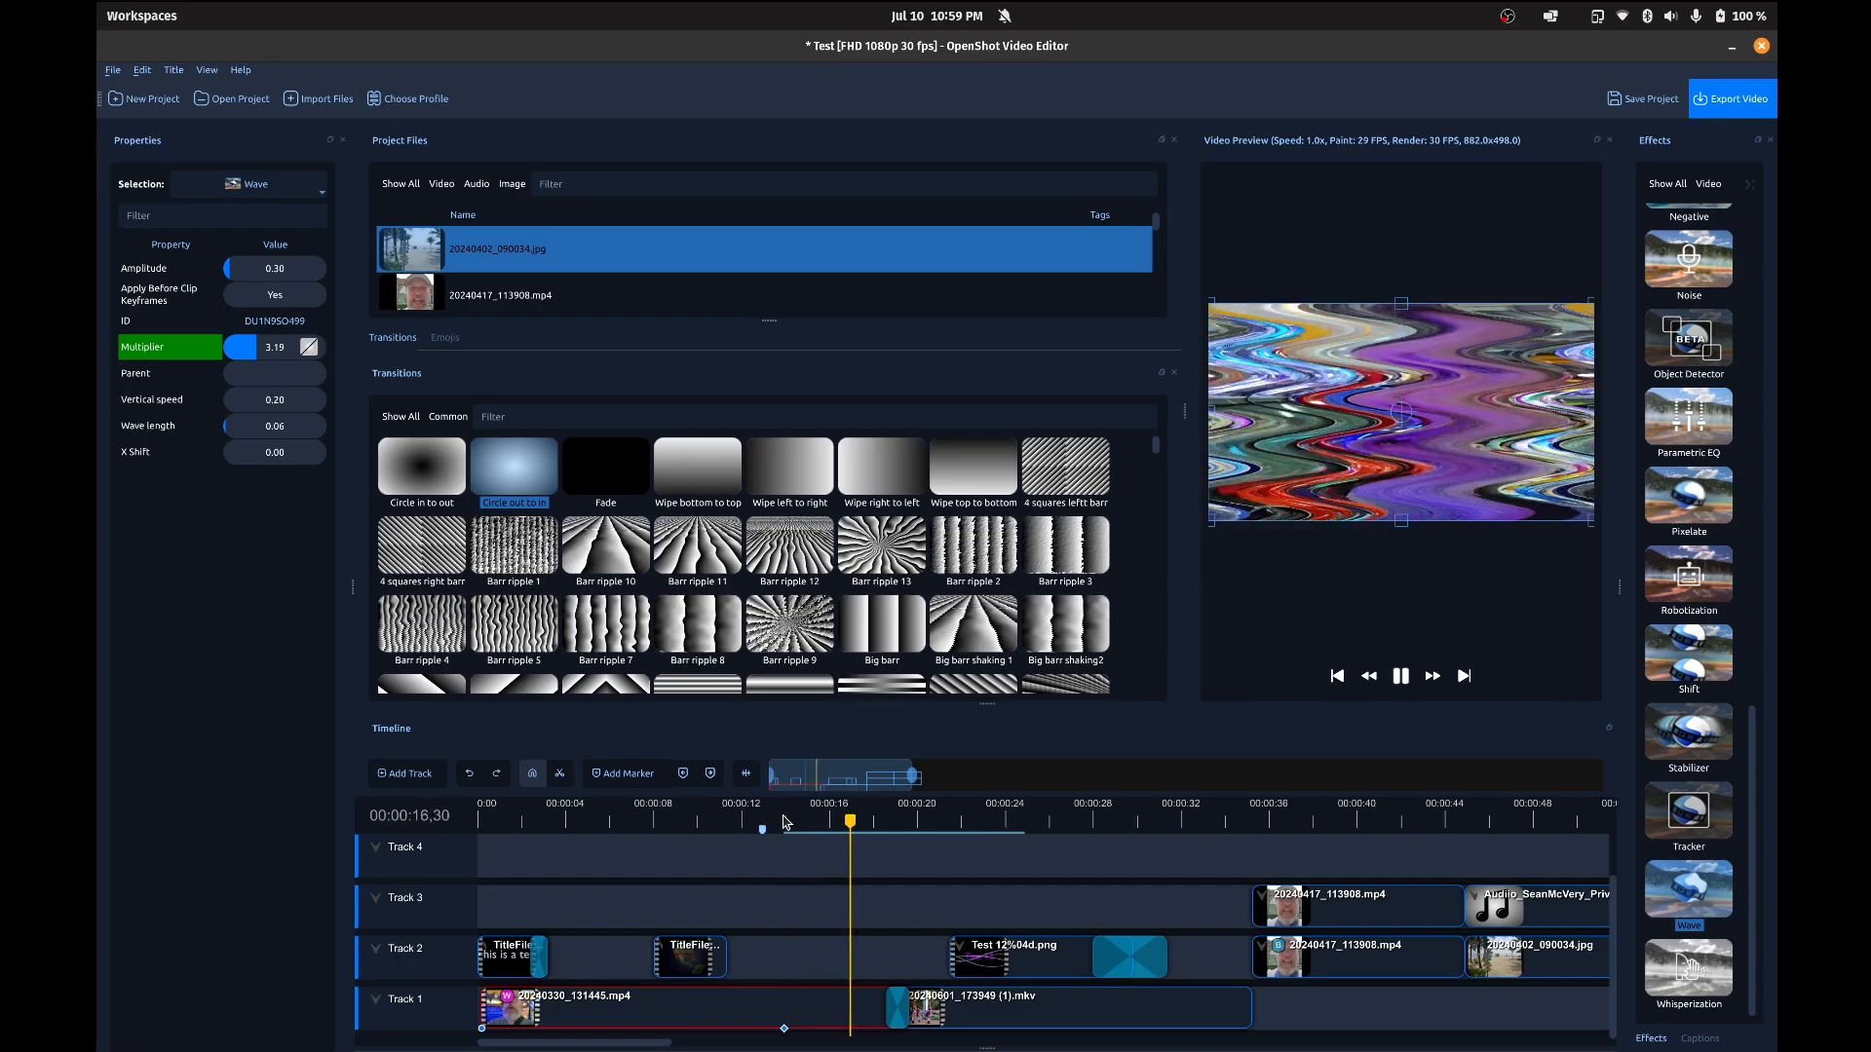
key(space)
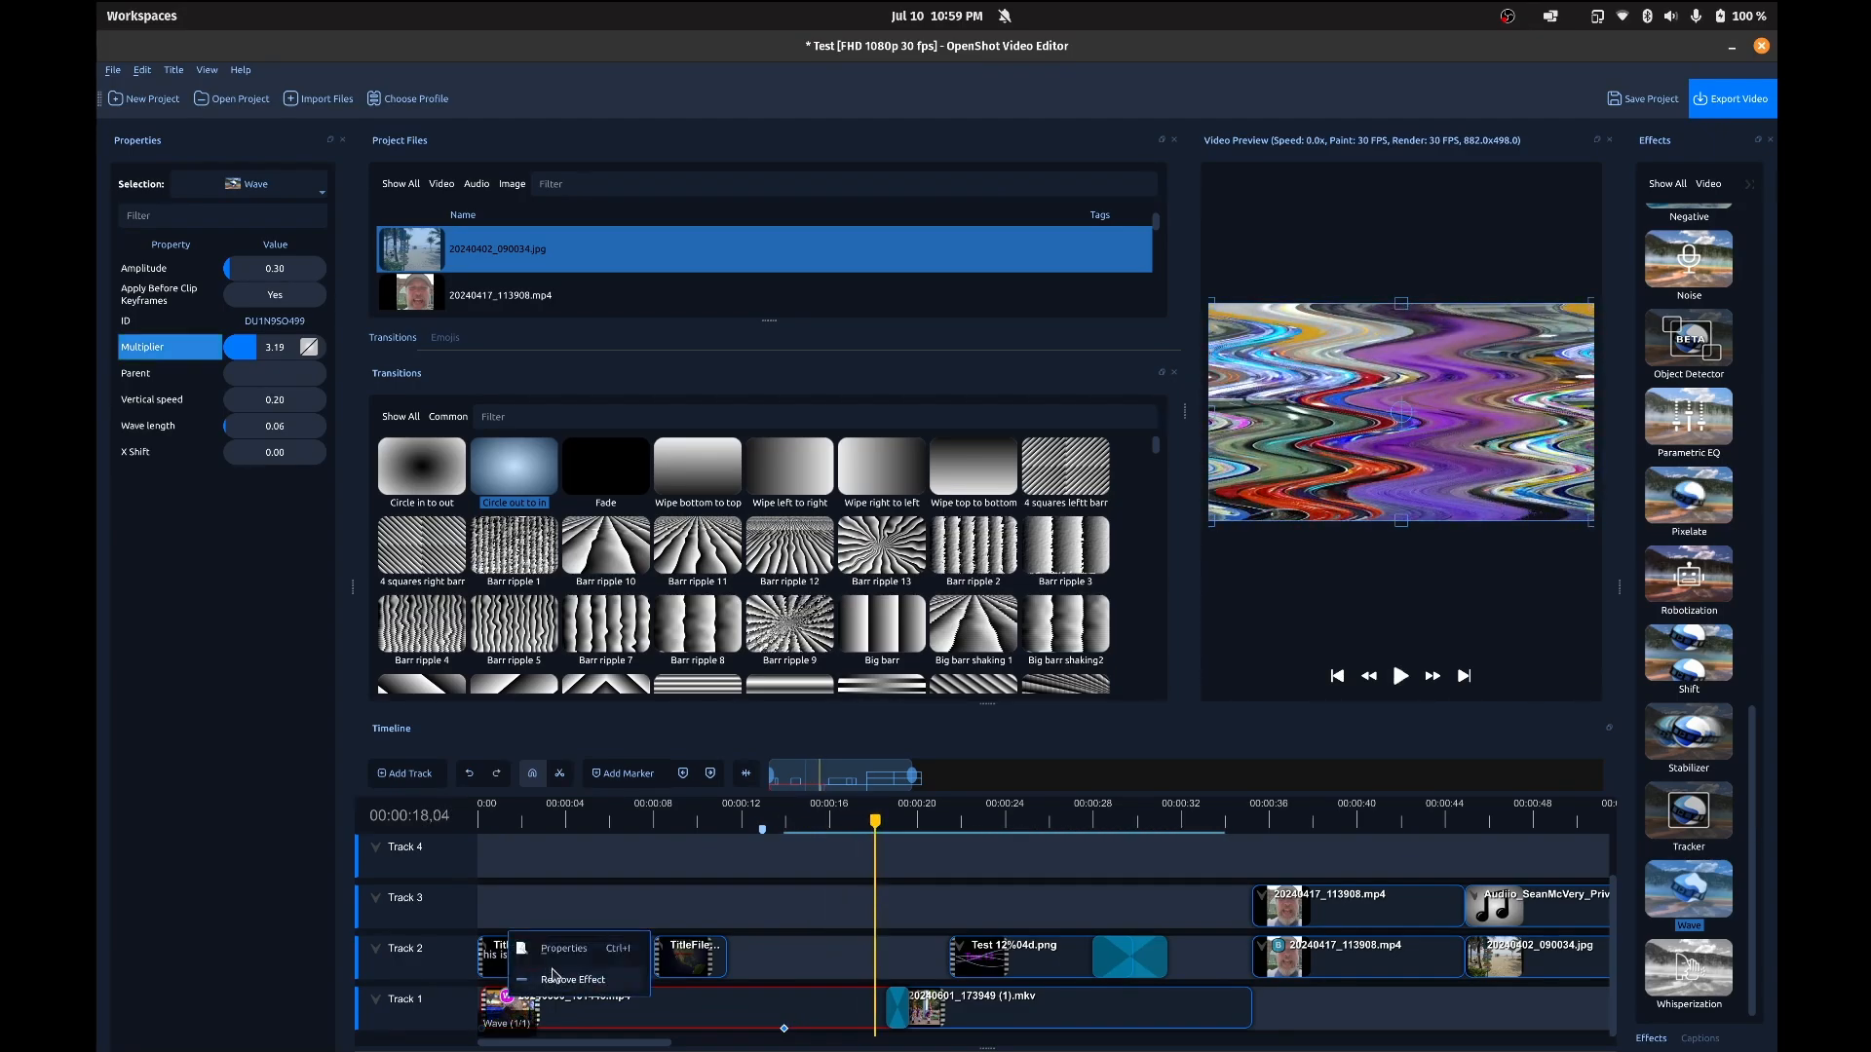
click(726, 895)
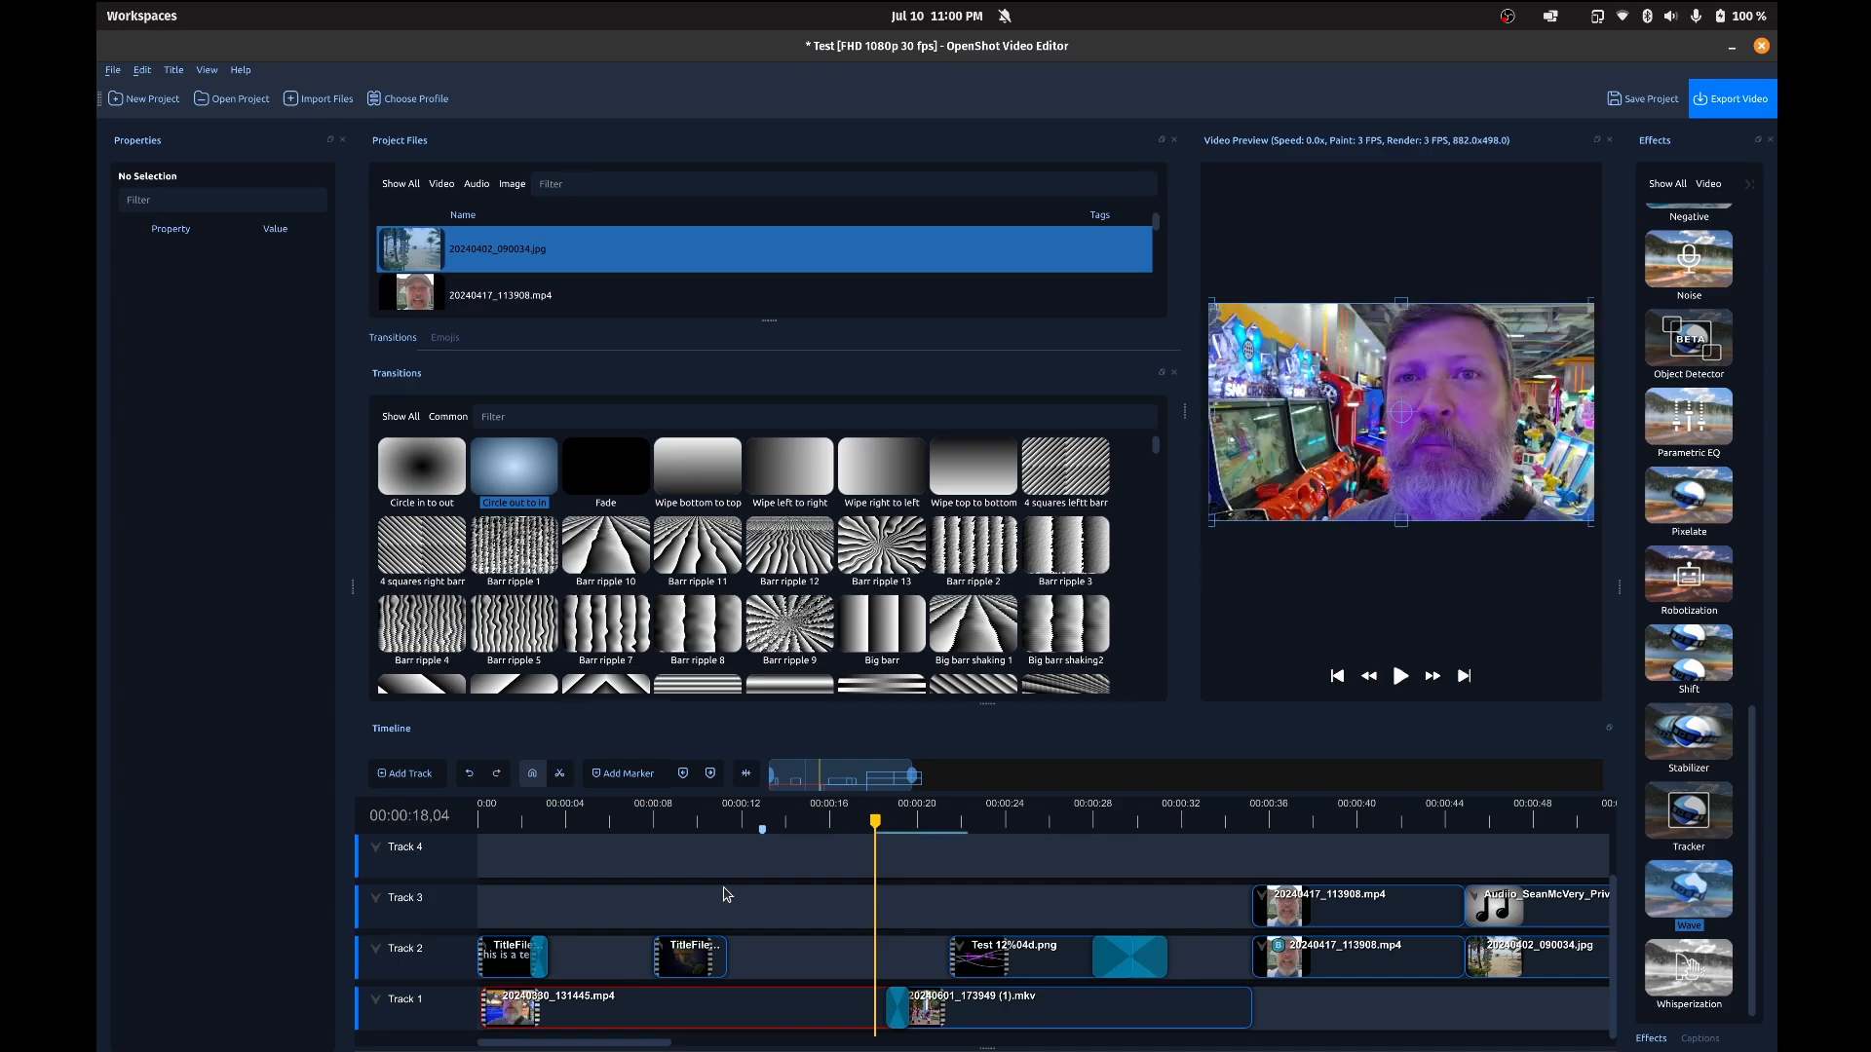
Step: Switch the workspace layout to Simple View and look through the project files
click(206, 69)
mouse_move(239, 151)
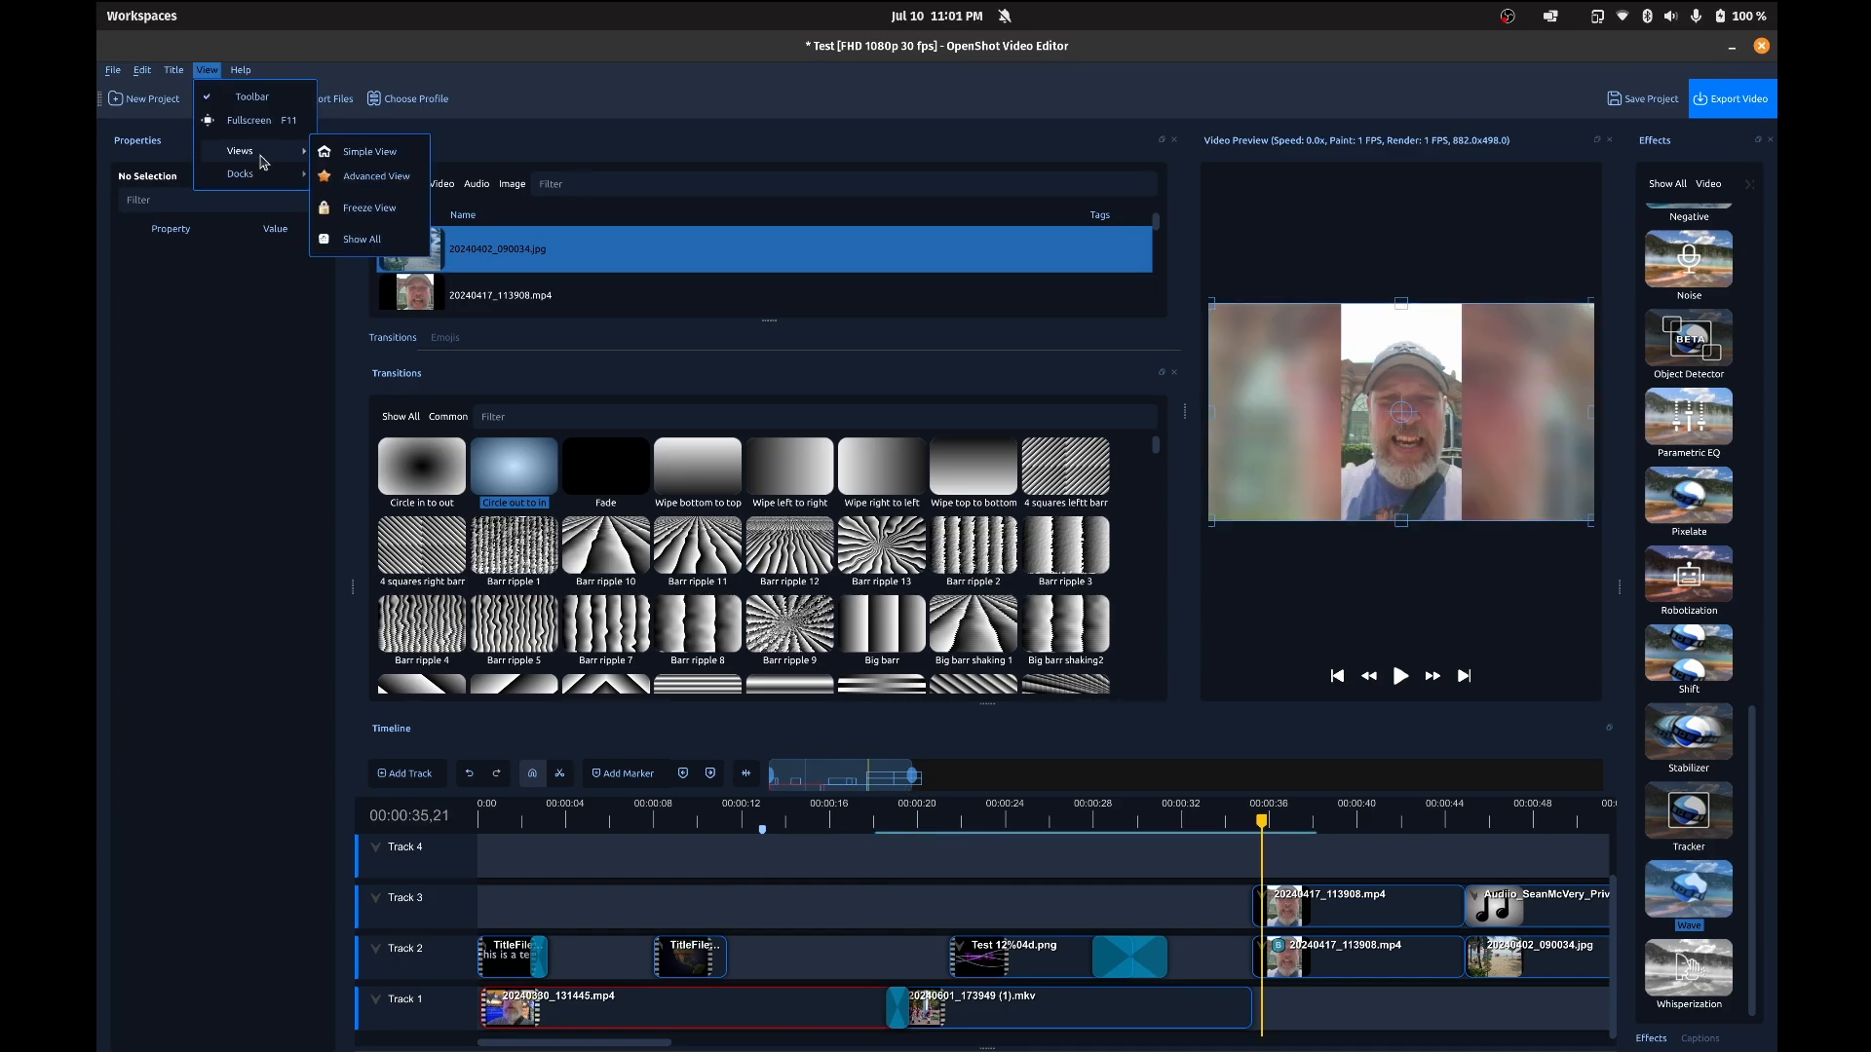
click(365, 153)
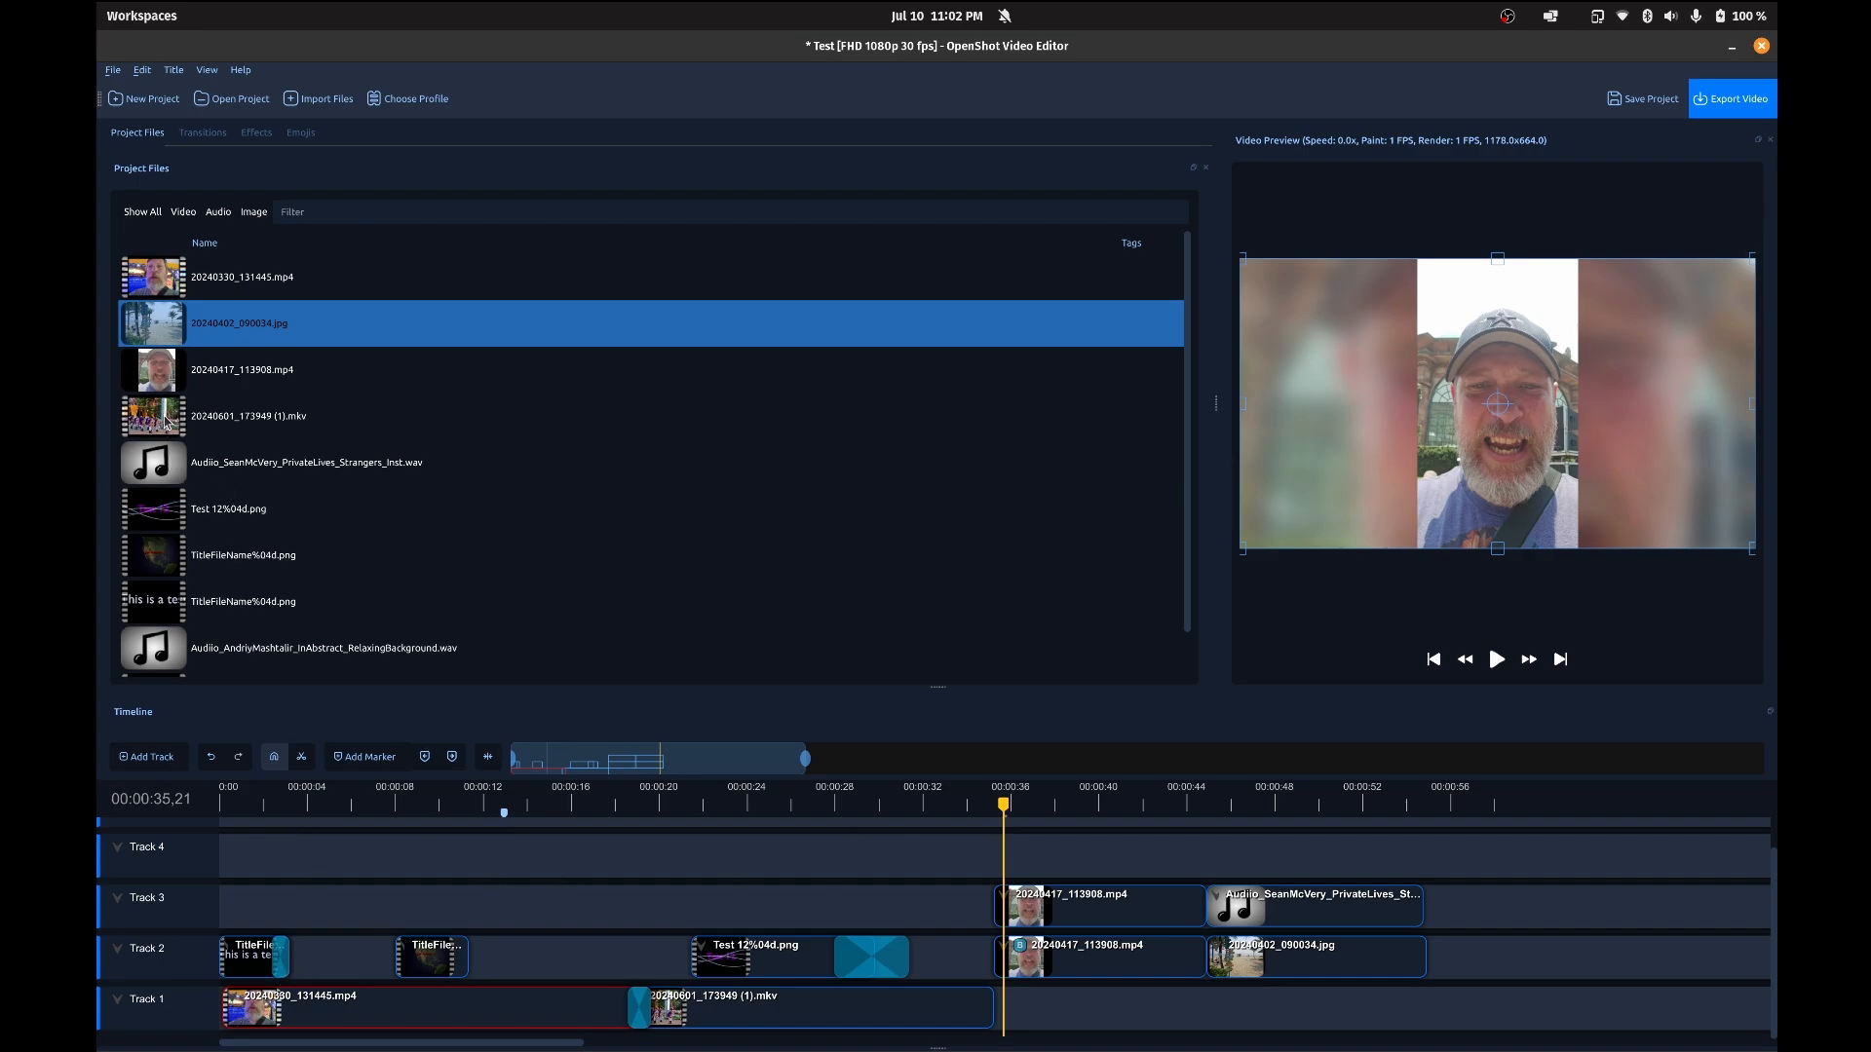
scroll(261, 464, down, 1)
scroll(260, 464, up, 1)
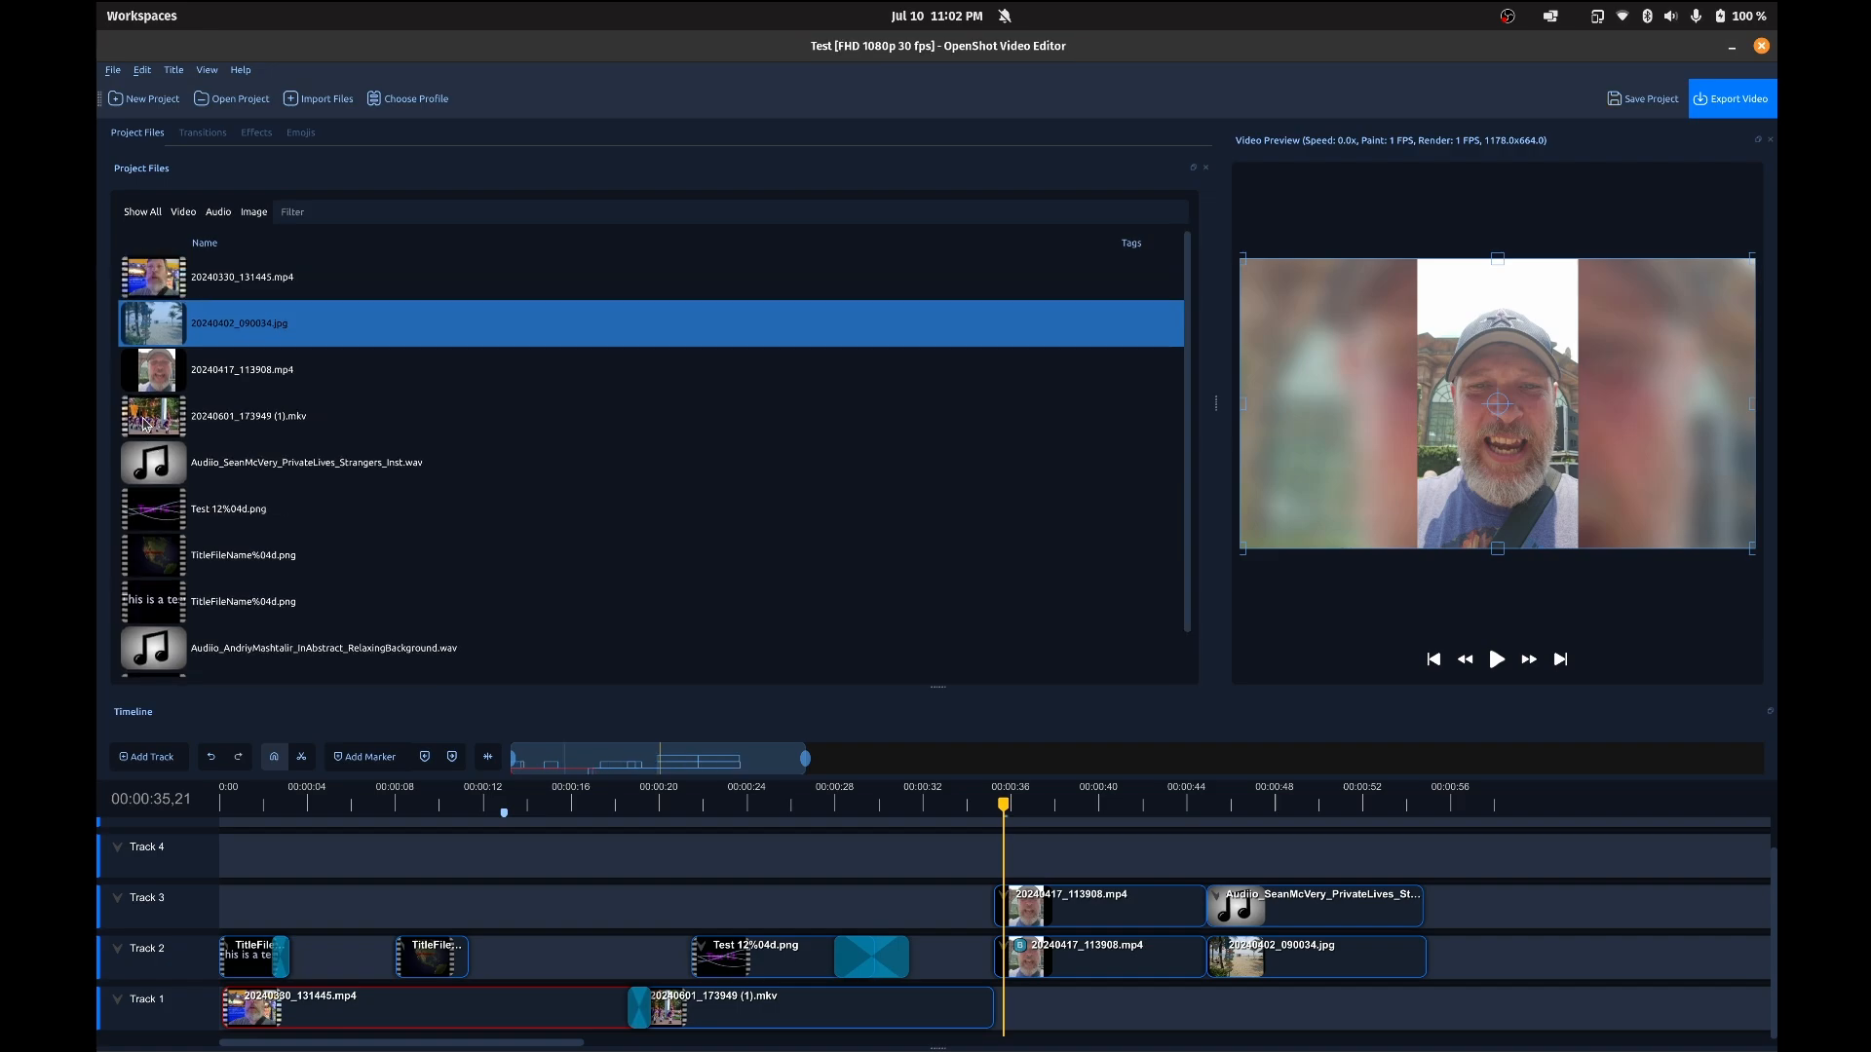
Step: Place Test 12%04d.png on Track 3 at about 00:00:13 and delete it from the timeline
drag(164, 526, 513, 912)
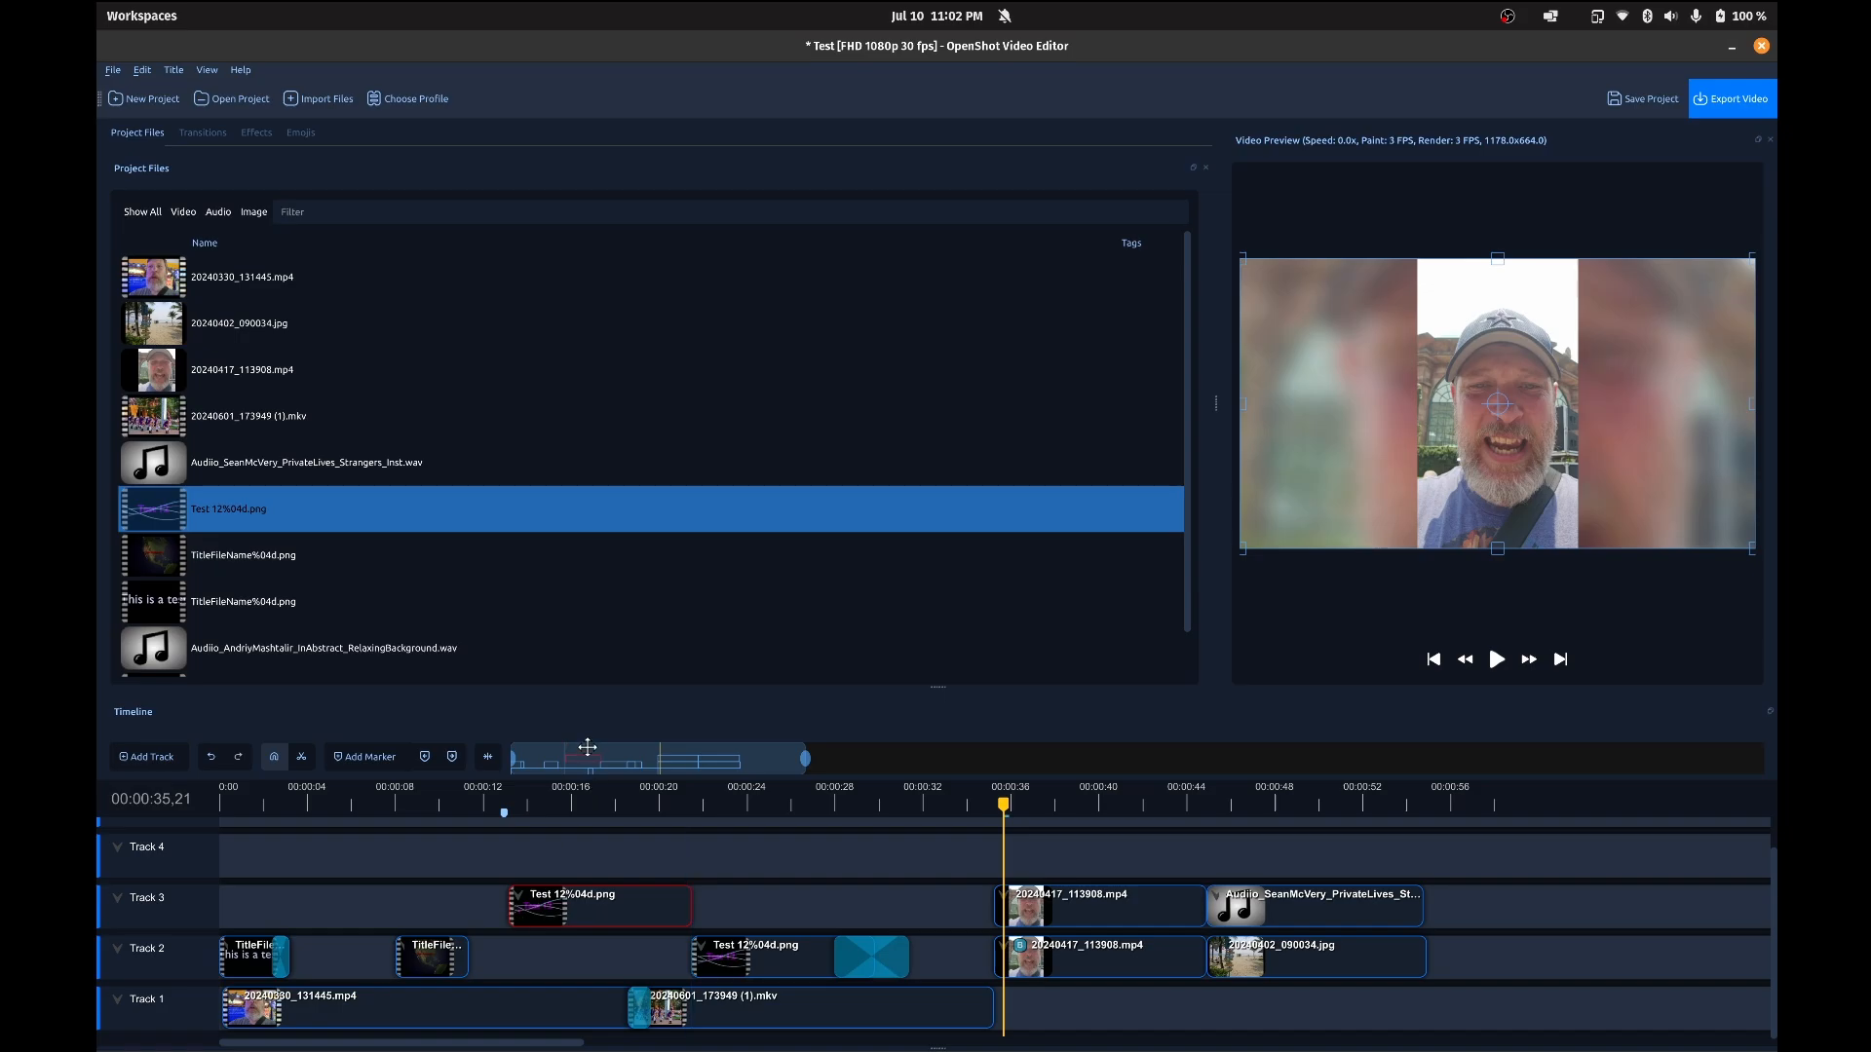
right_click(594, 913)
click(636, 896)
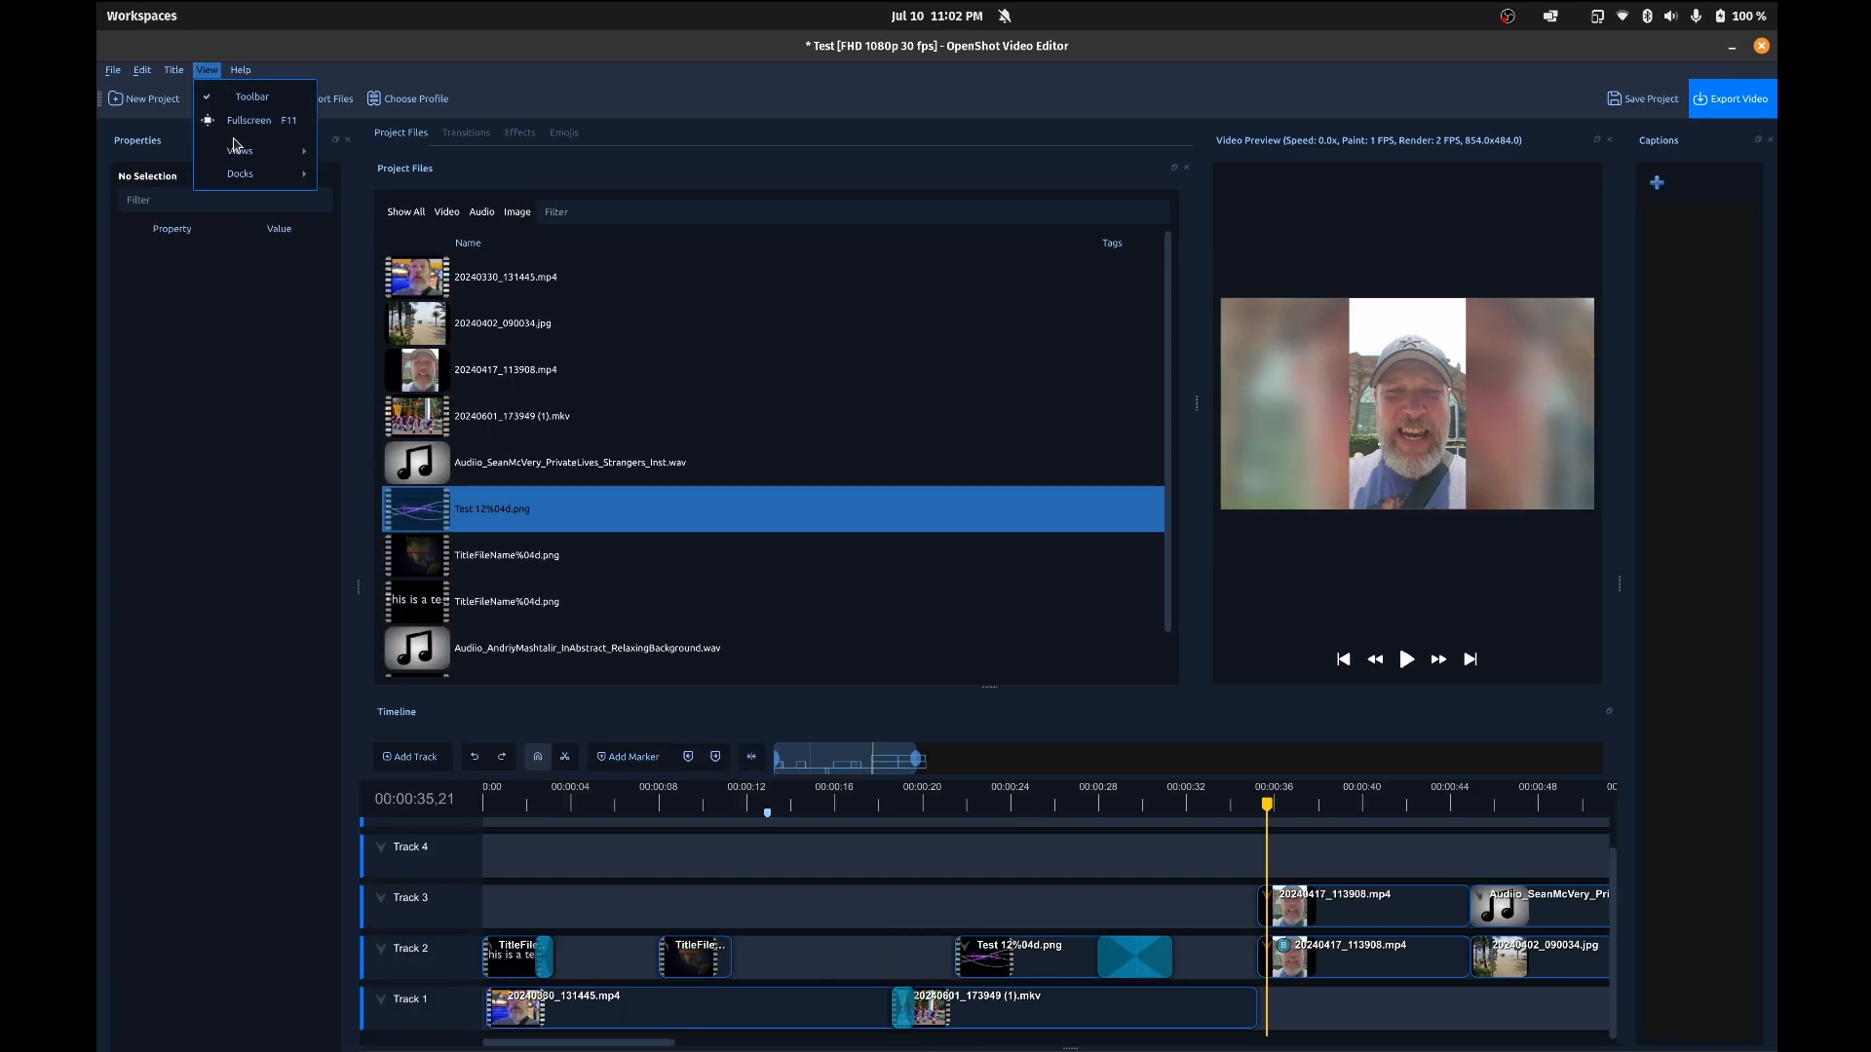
Step: Switch the workspace layout to Advanced View
mouse_move(238, 147)
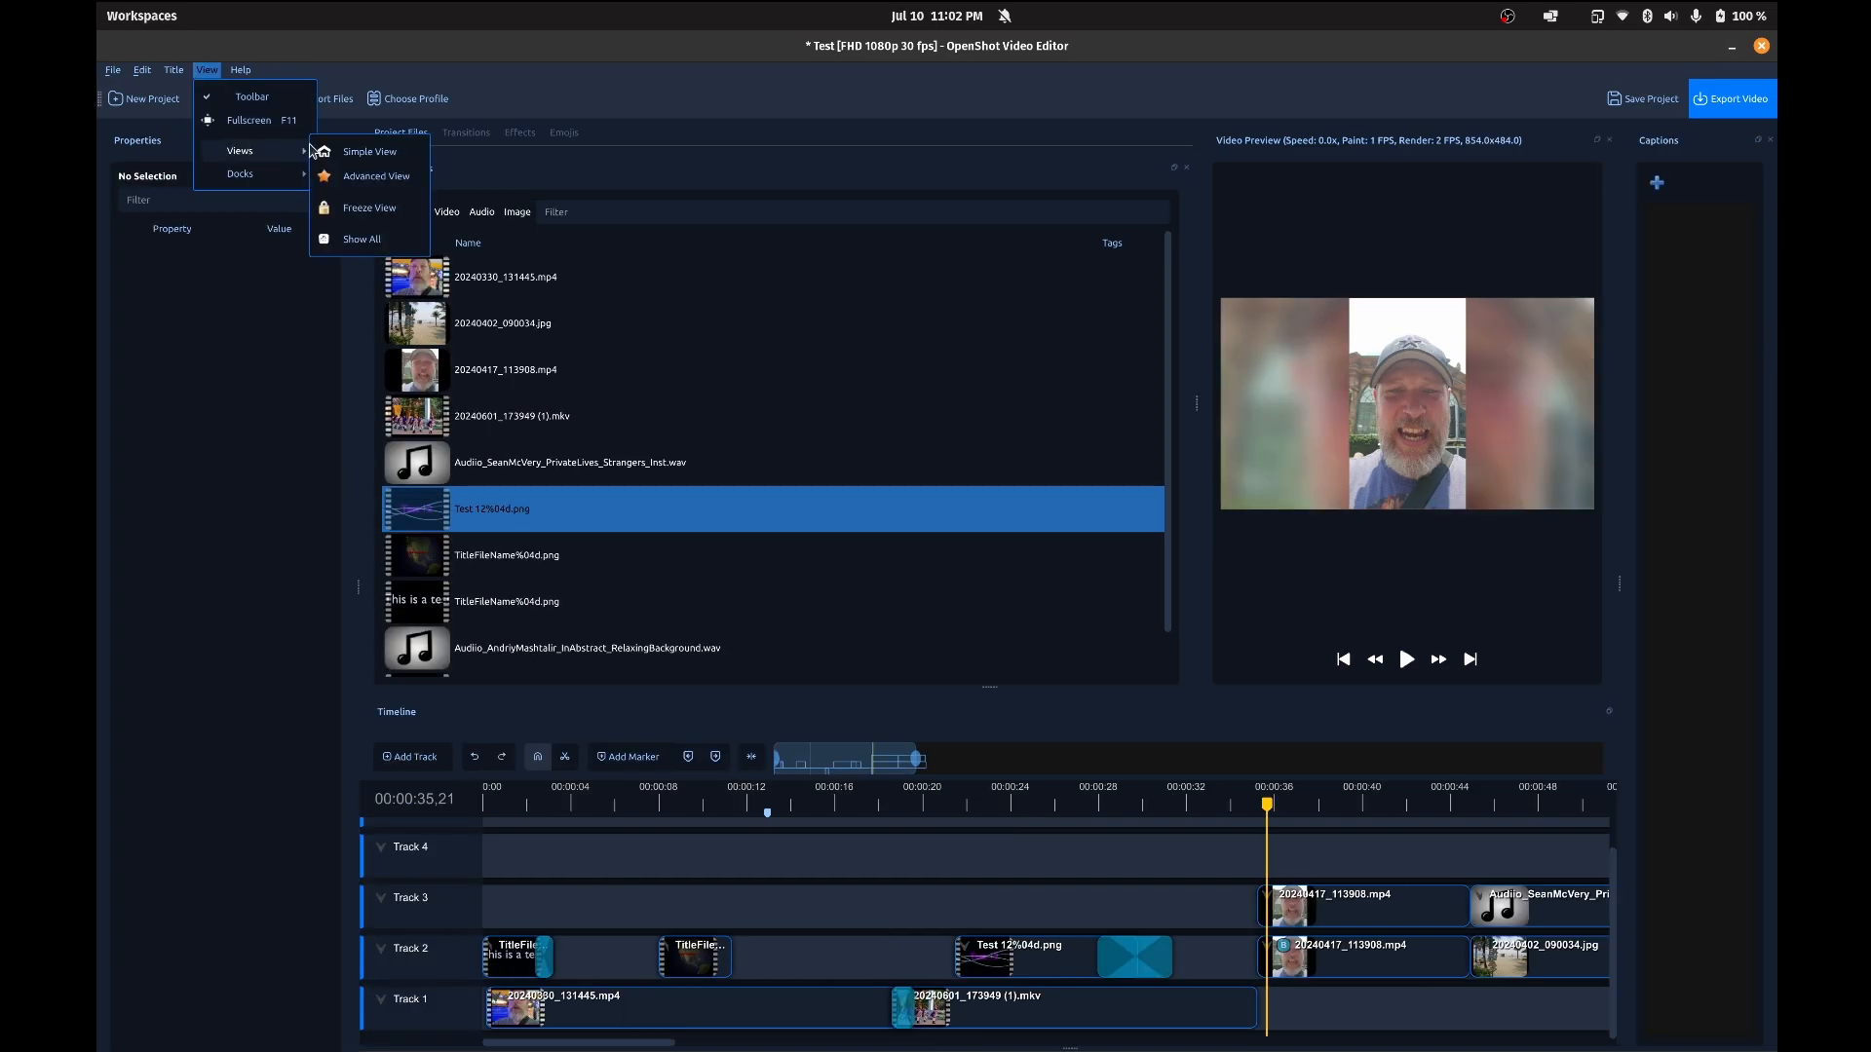
click(370, 177)
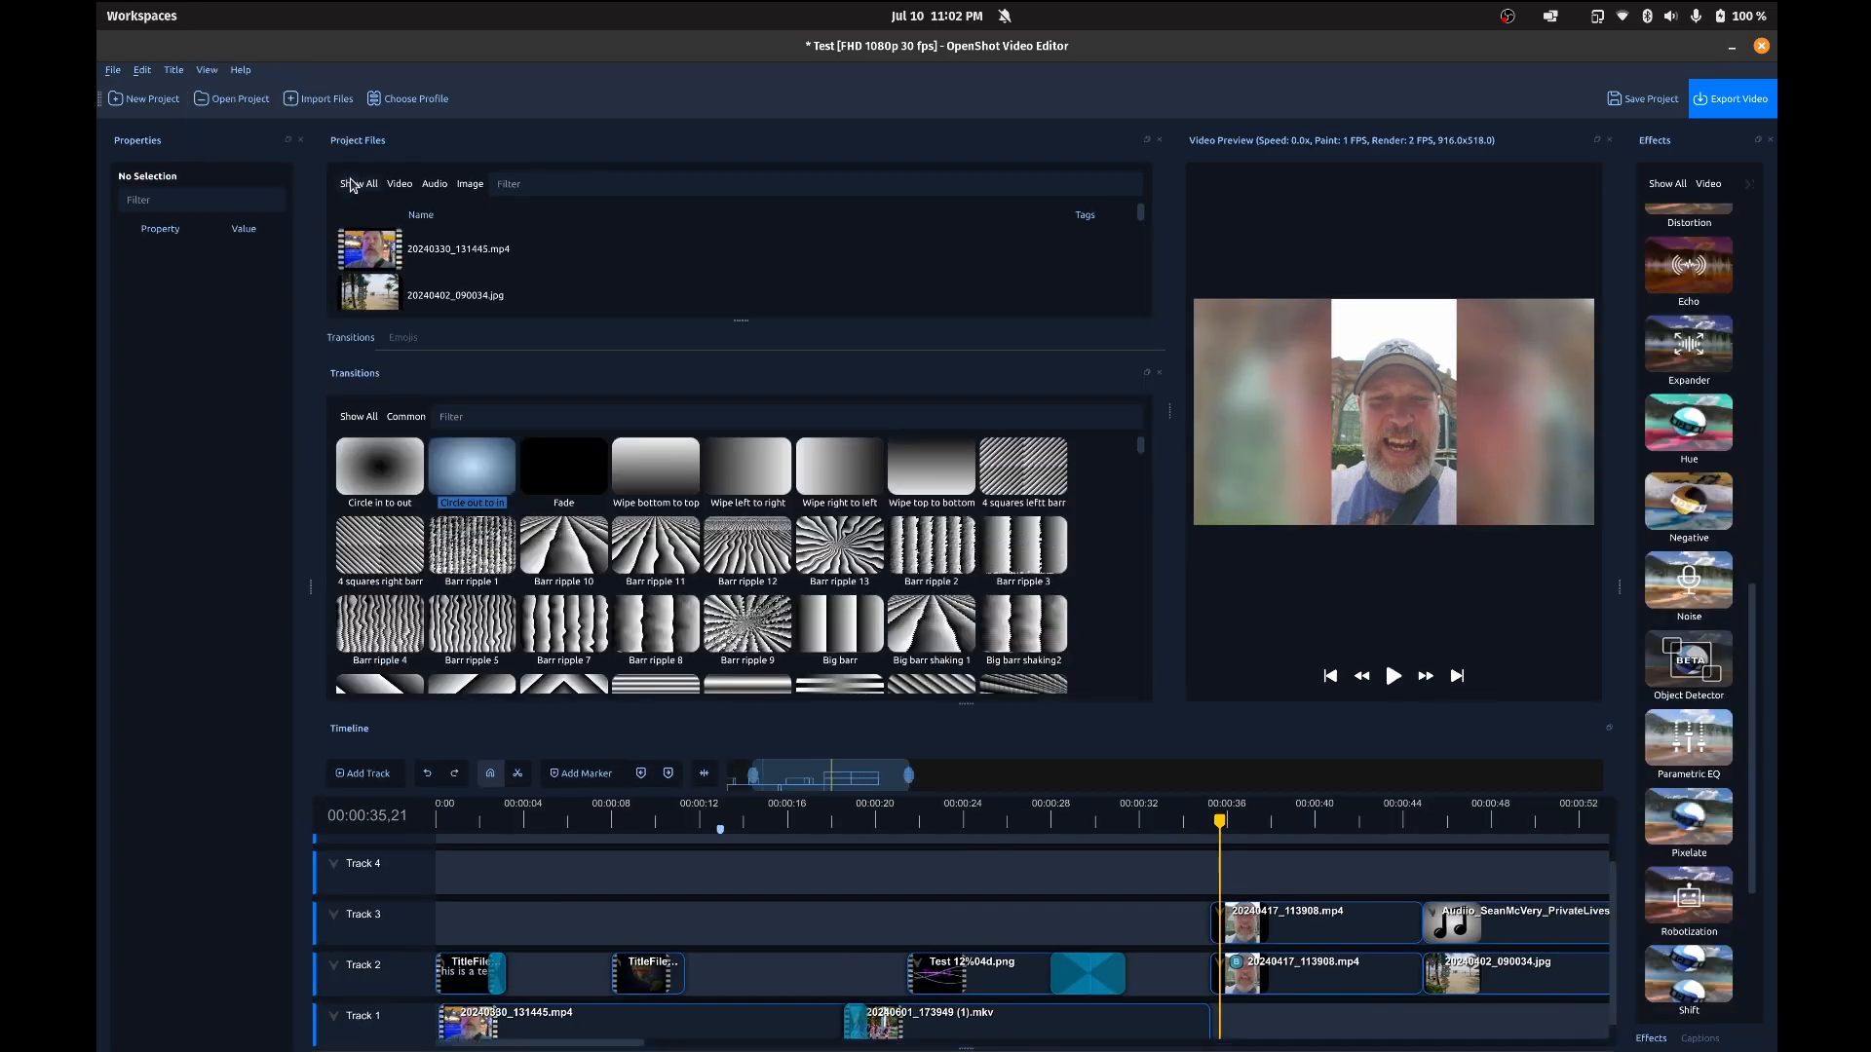
click(205, 71)
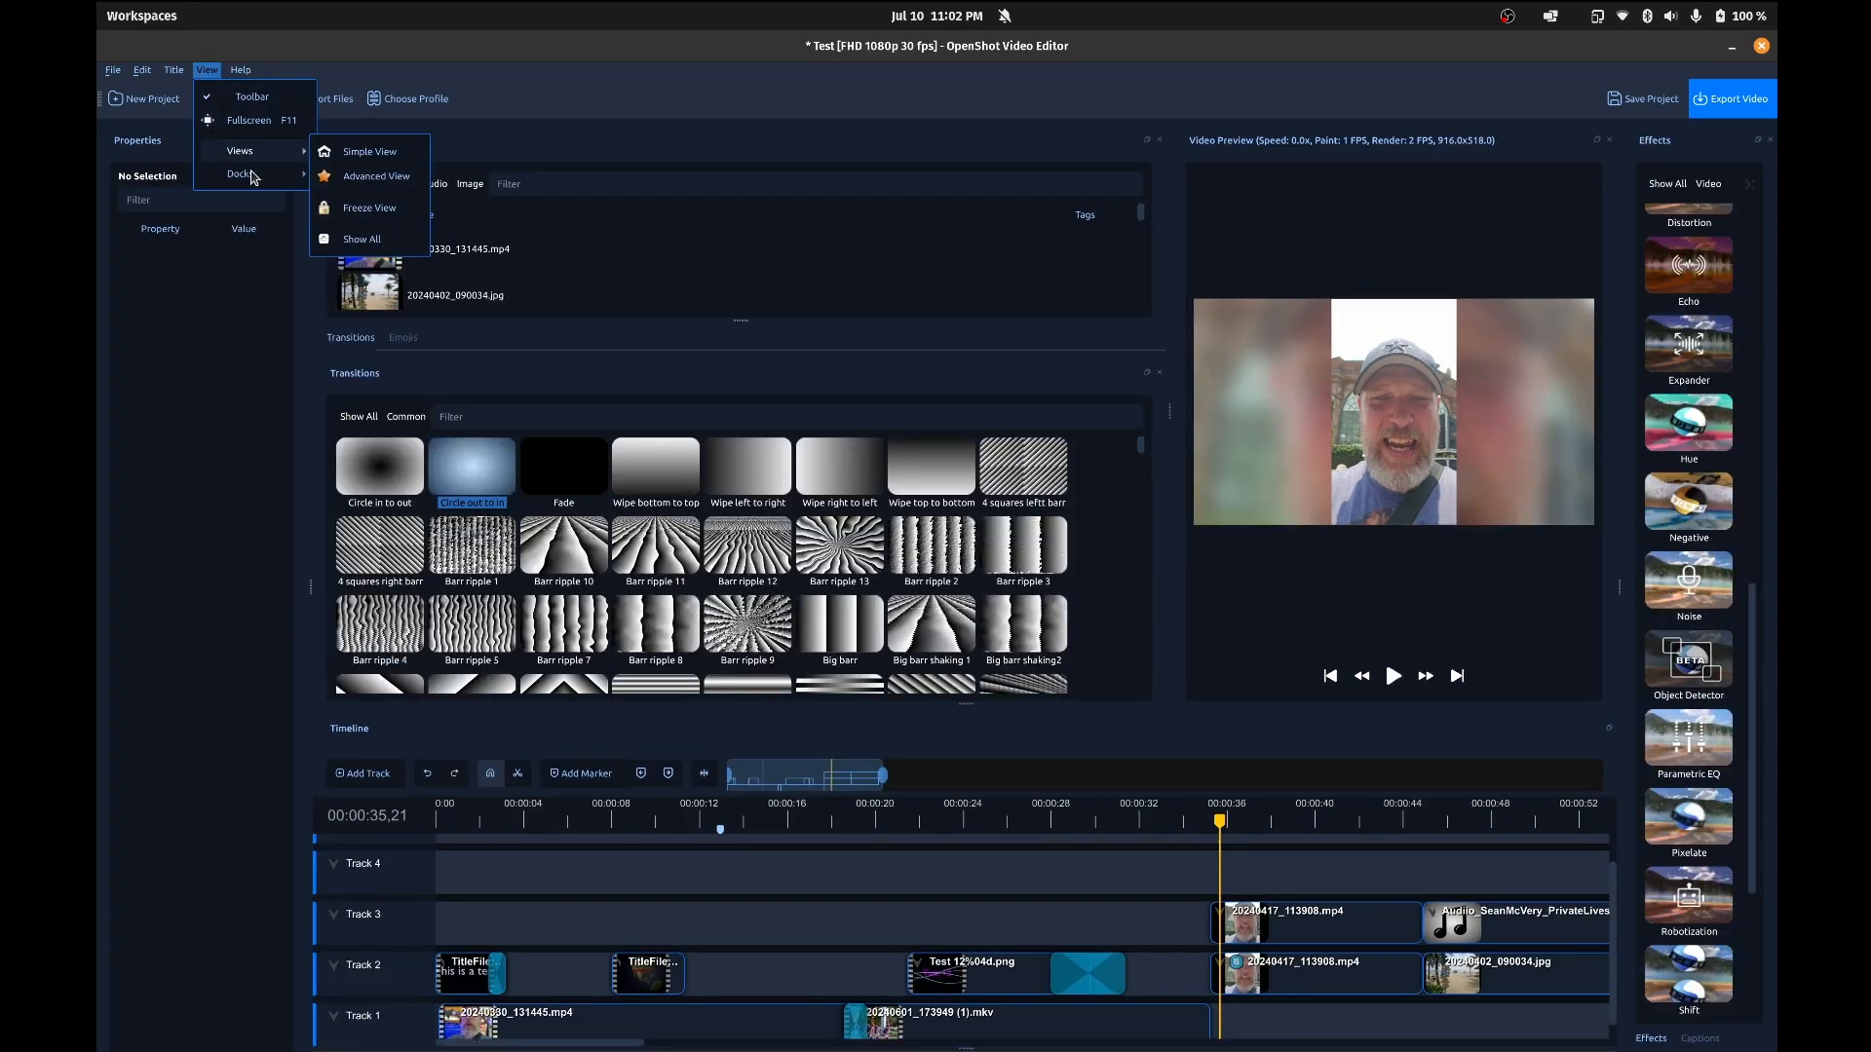
Step: Start a new title from the Cloud 1 template with "Sup" as Line 1 and "sup bruh" as Line 2
click(202, 98)
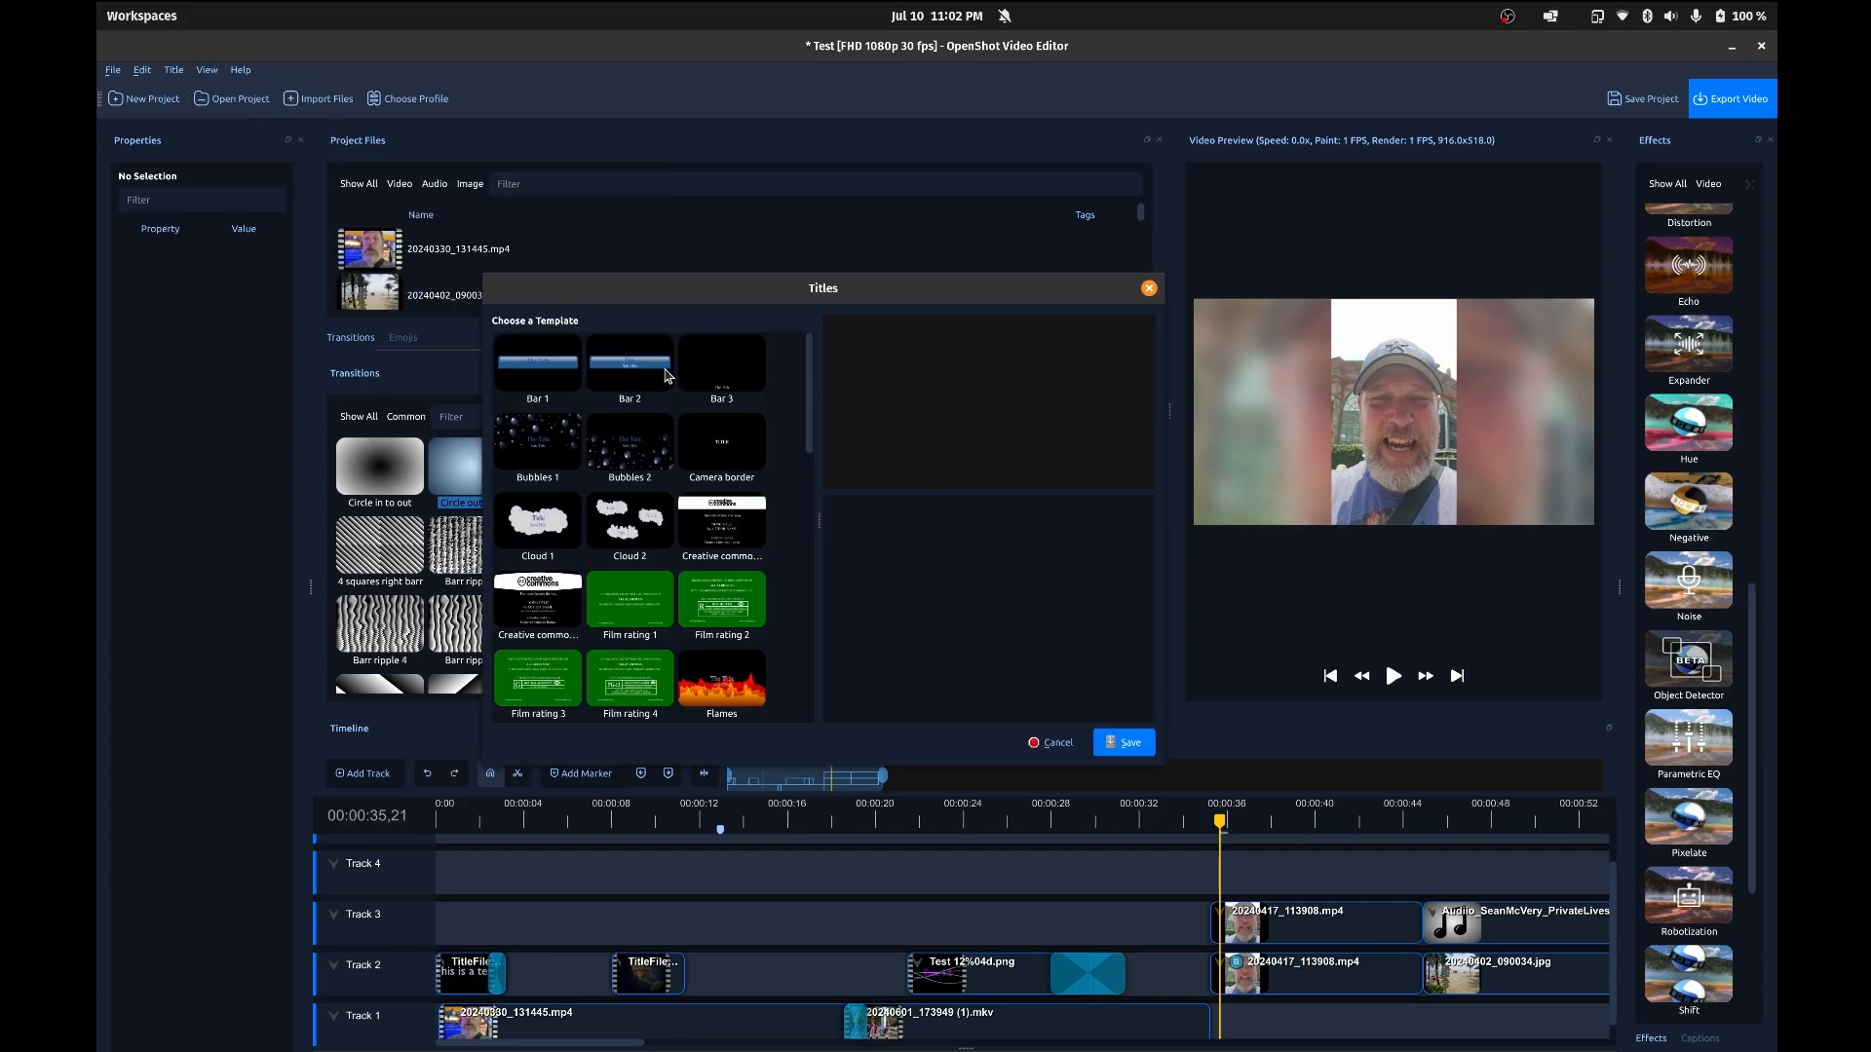
click(552, 524)
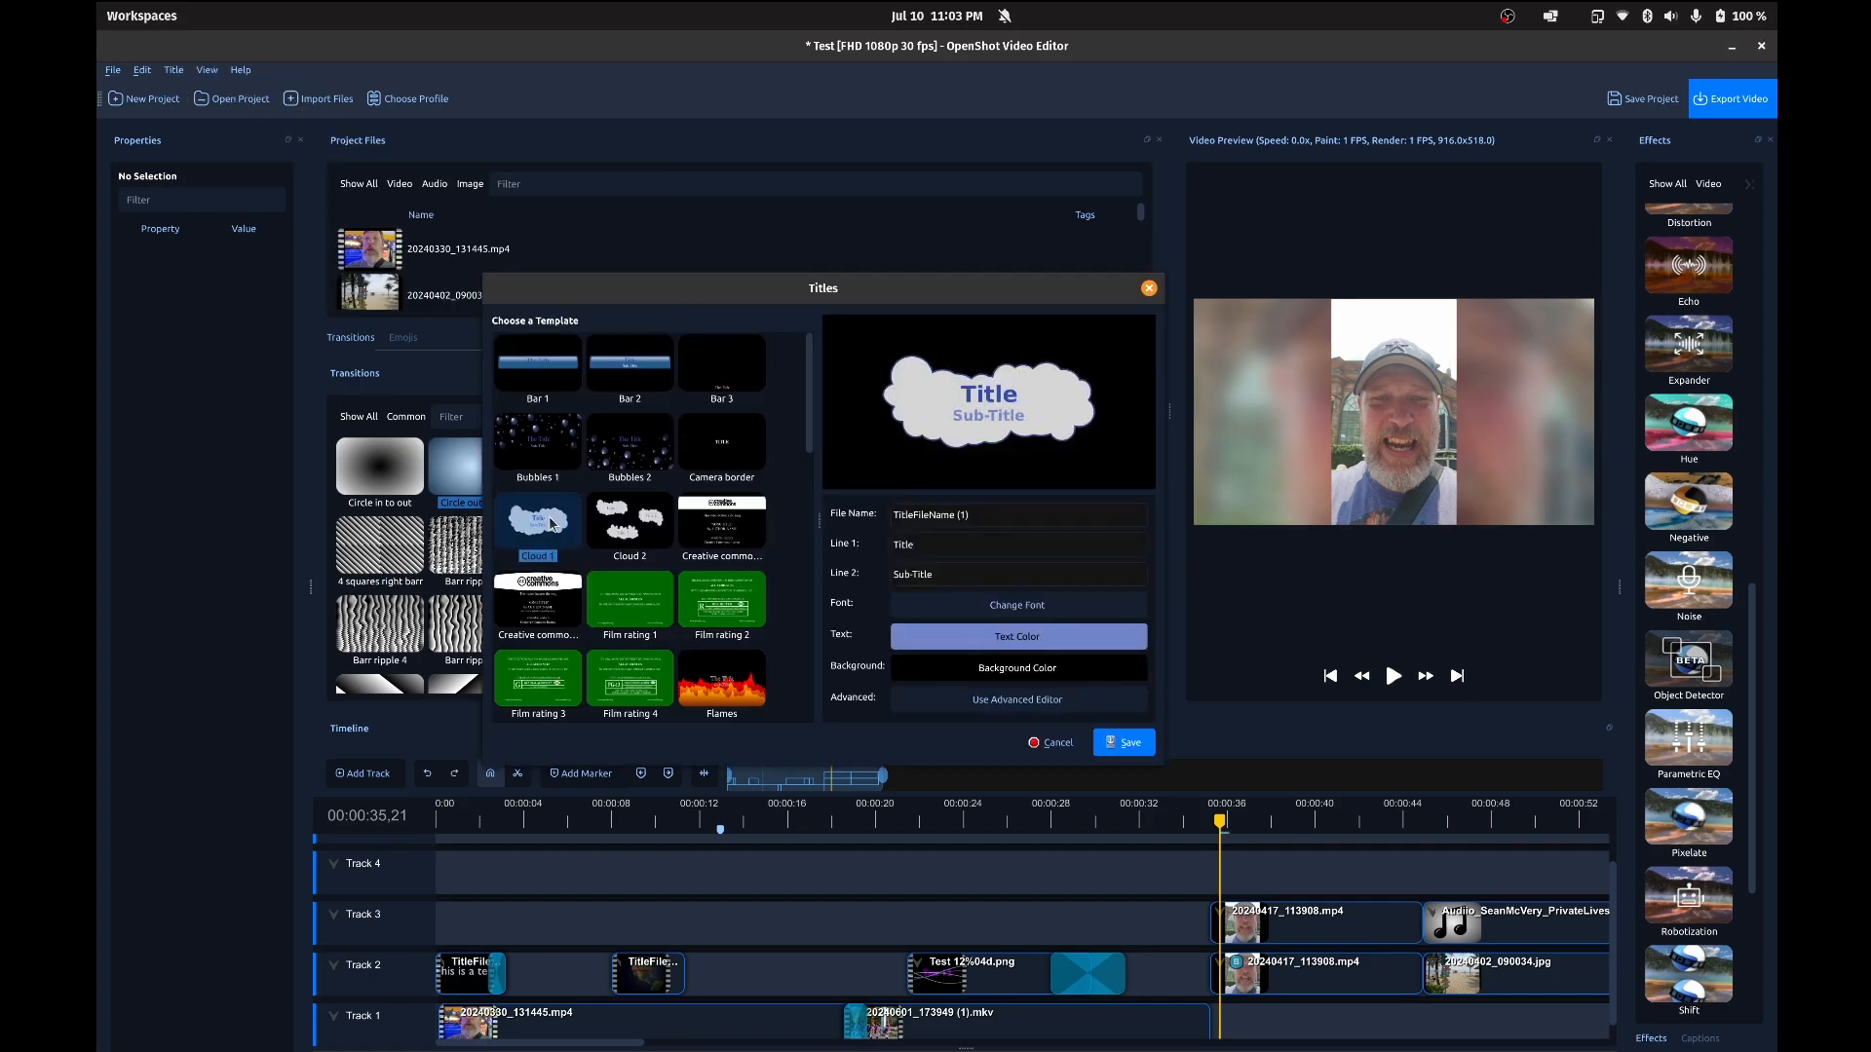
double_click(971, 544)
text(Sup)
key(Tab)
text(sup bruh)
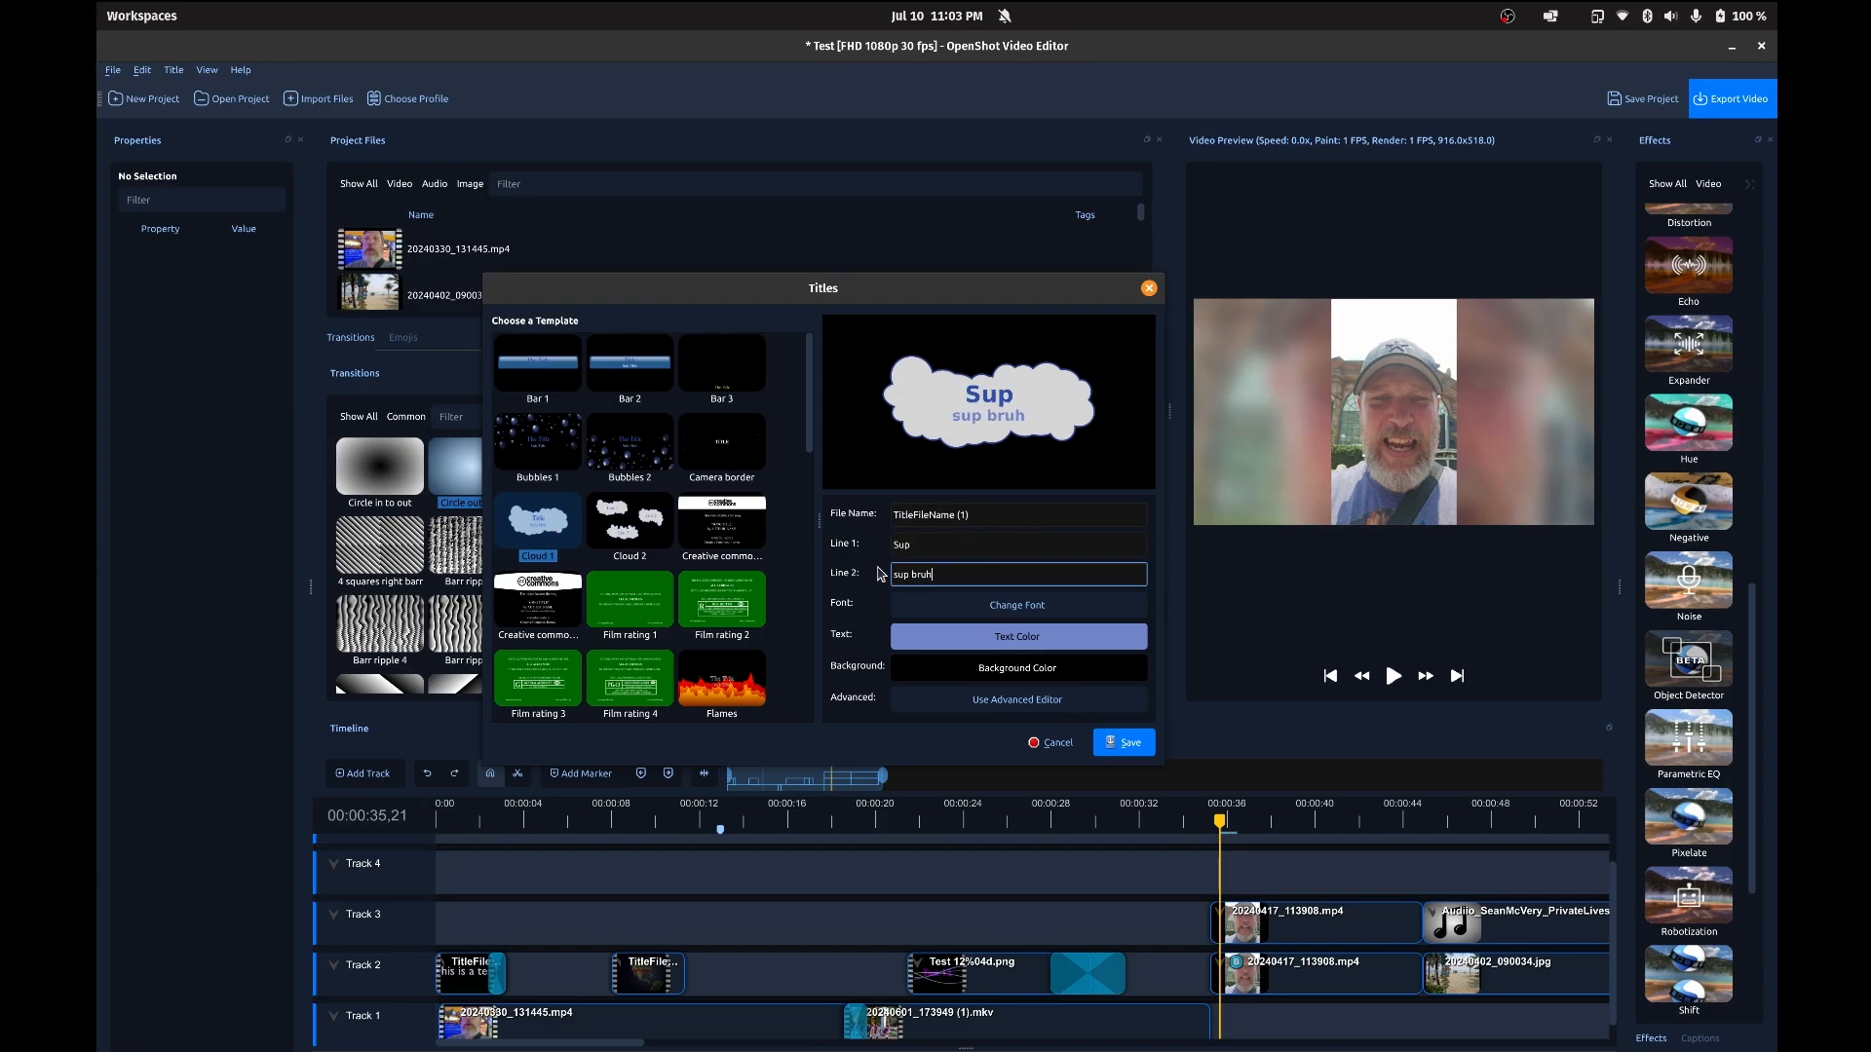
click(953, 640)
key(Escape)
Step: Preview the Film rating 2, Film rating 1 and Film rating 3 title templates, and close the title editor without saving
click(724, 621)
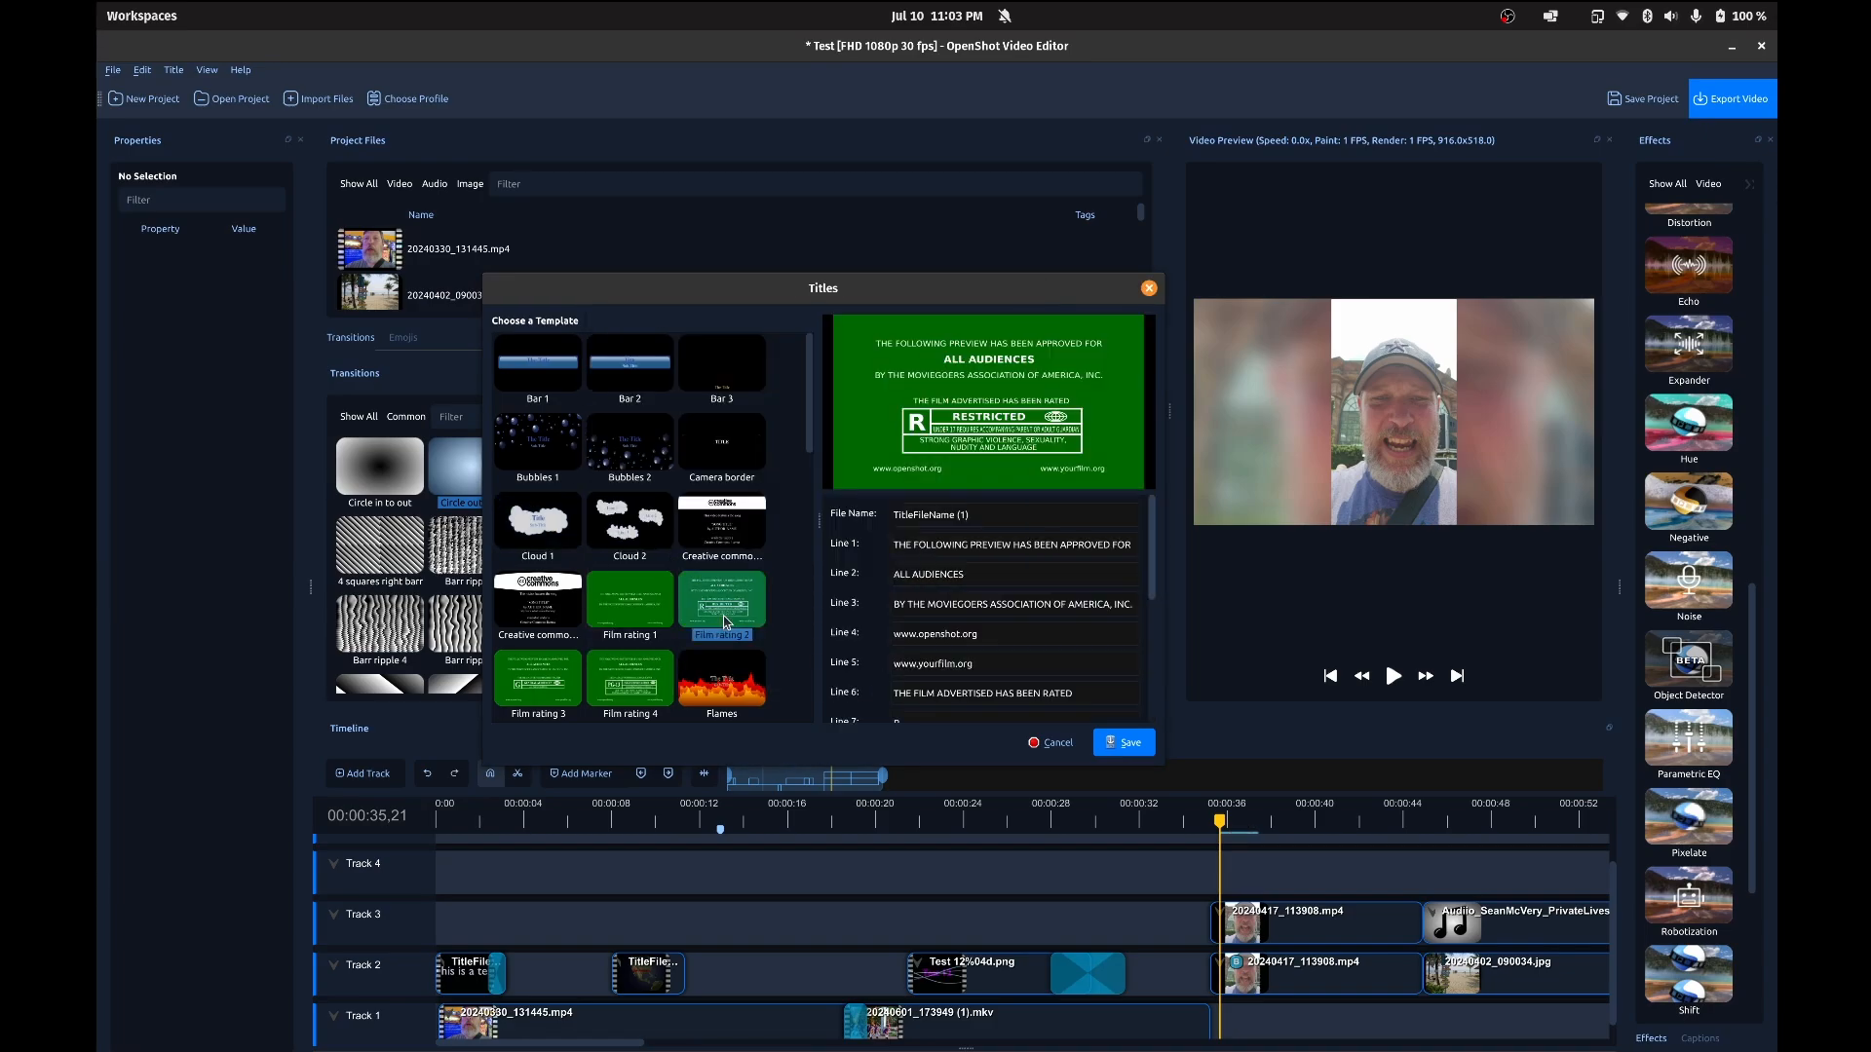
click(629, 605)
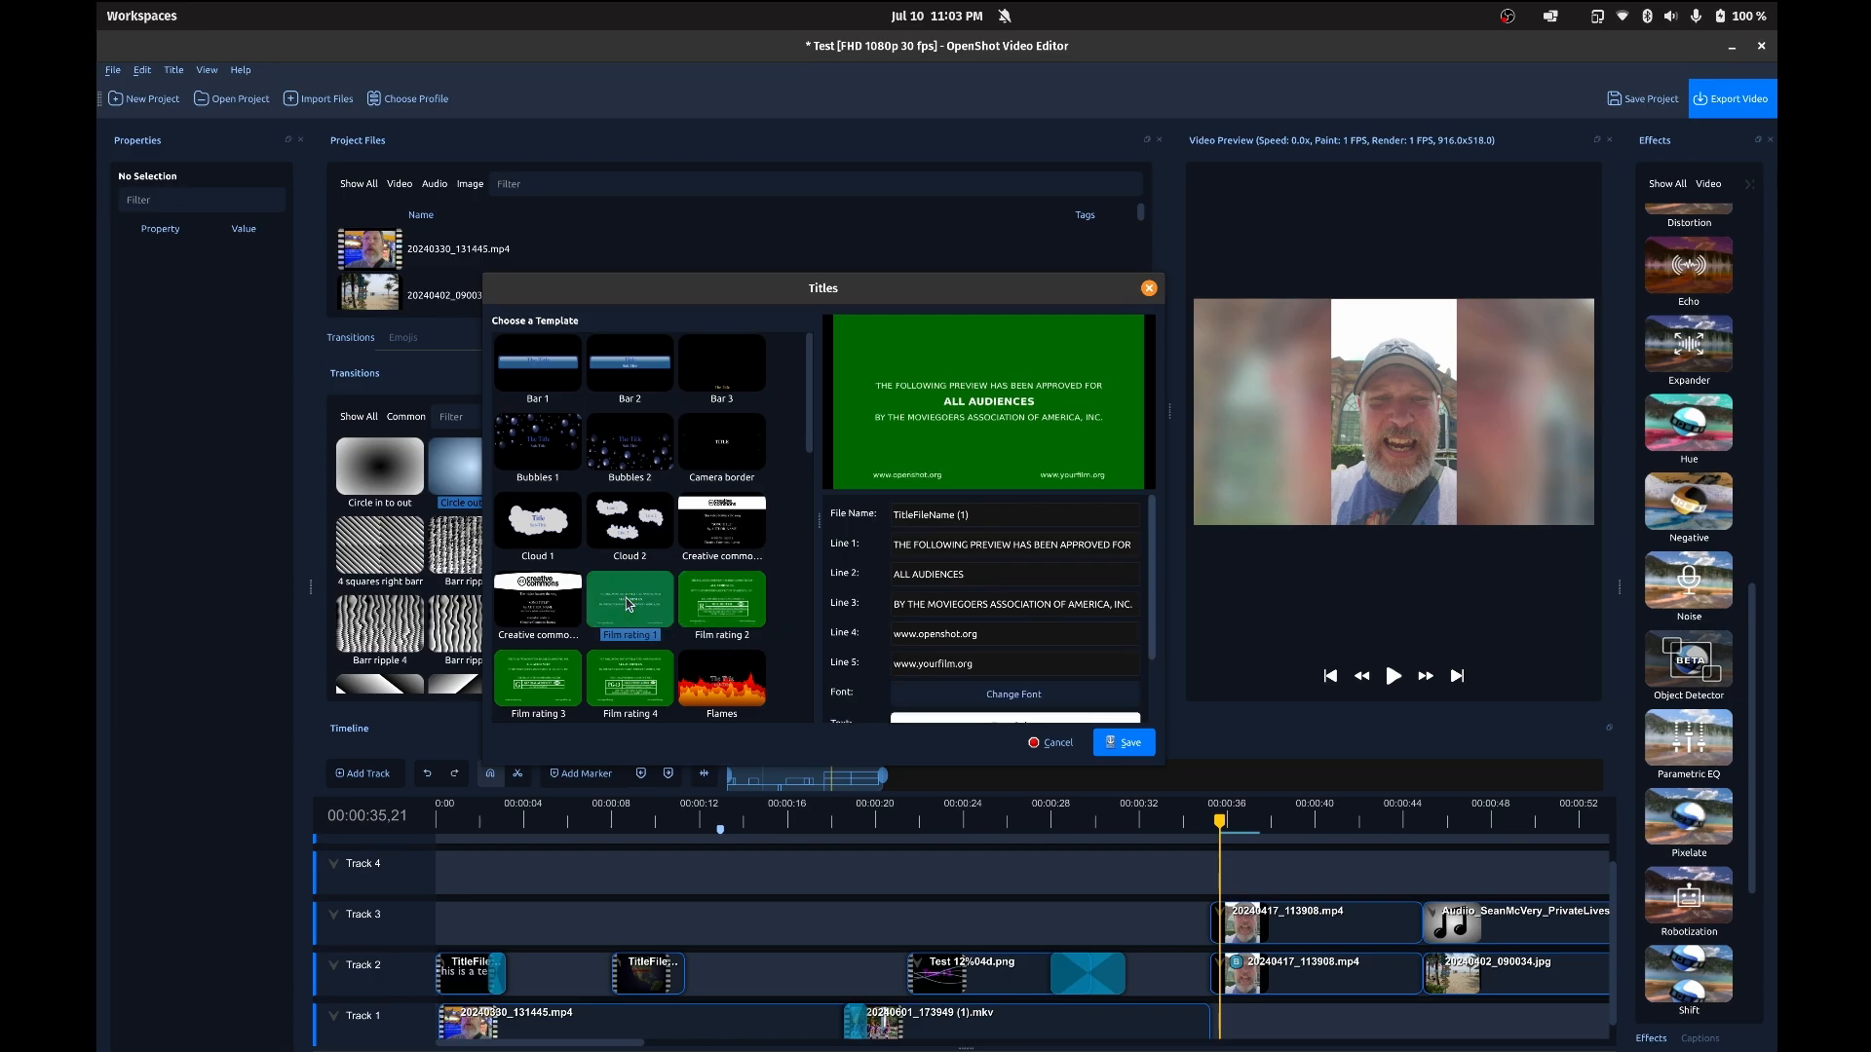
click(519, 688)
key(Escape)
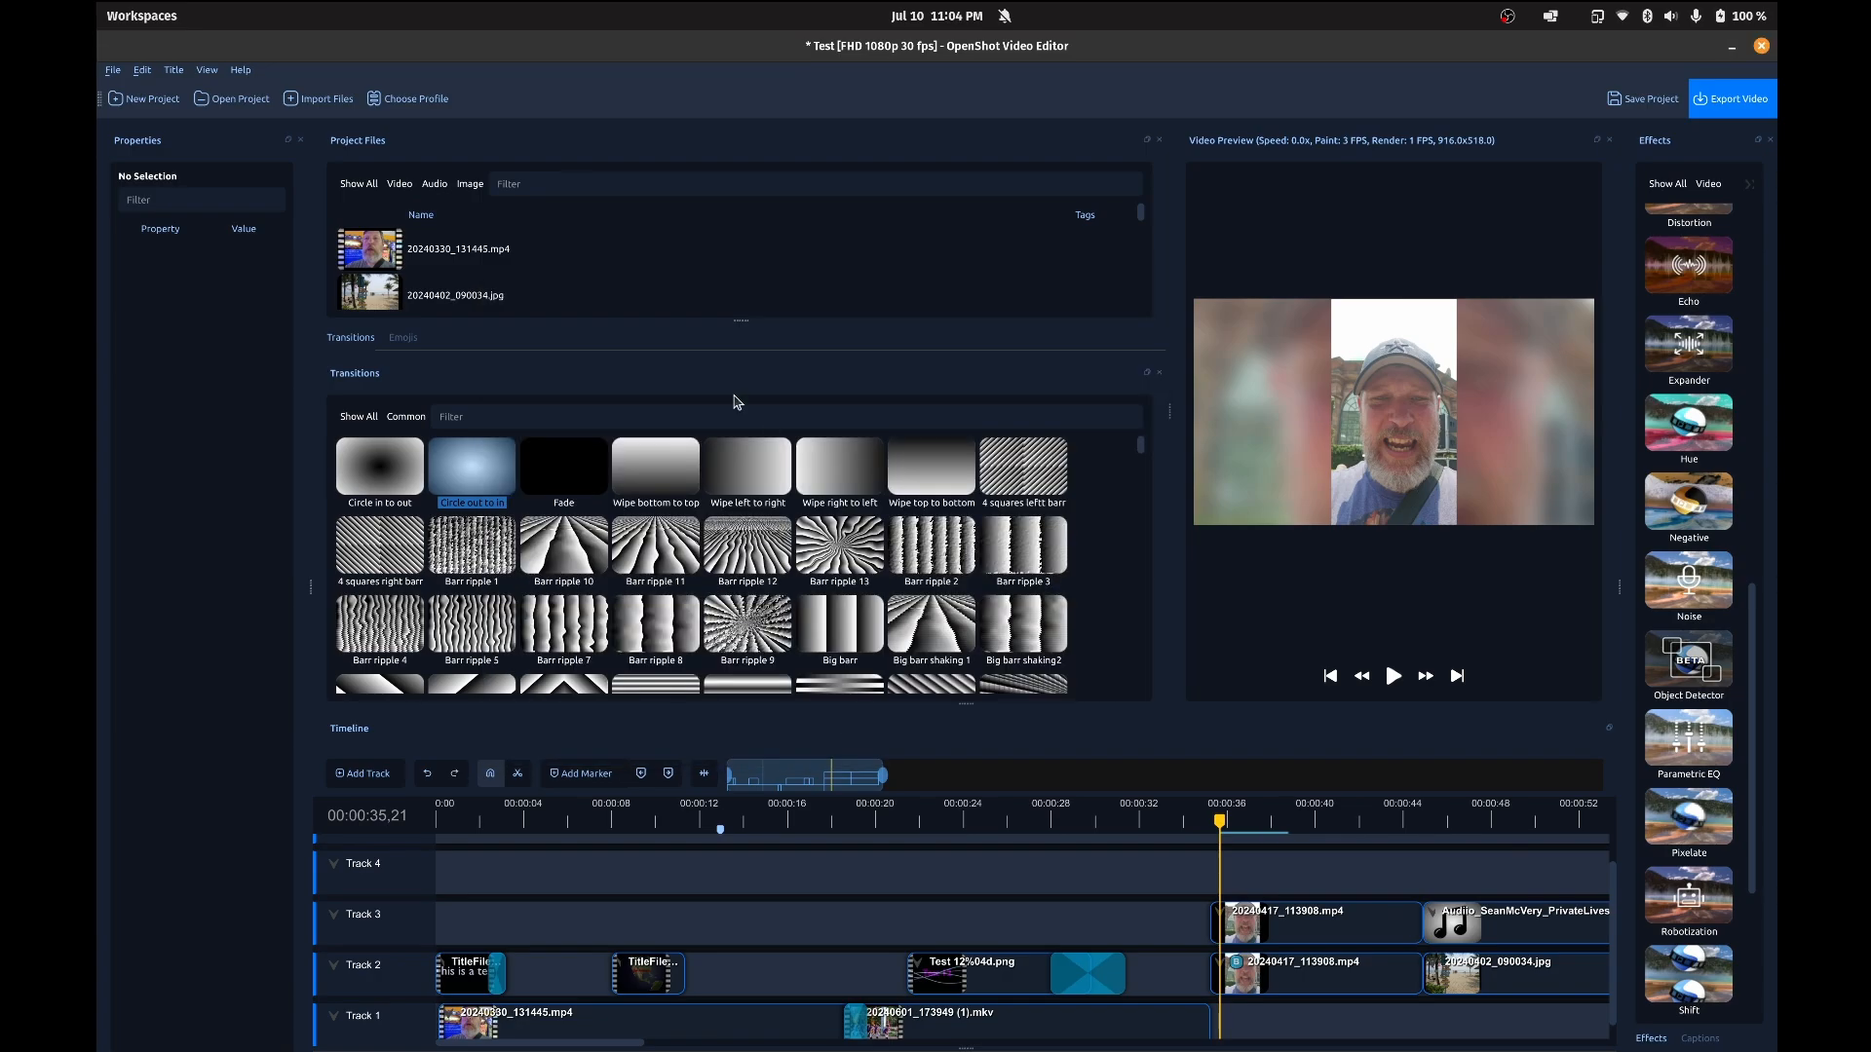
click(173, 70)
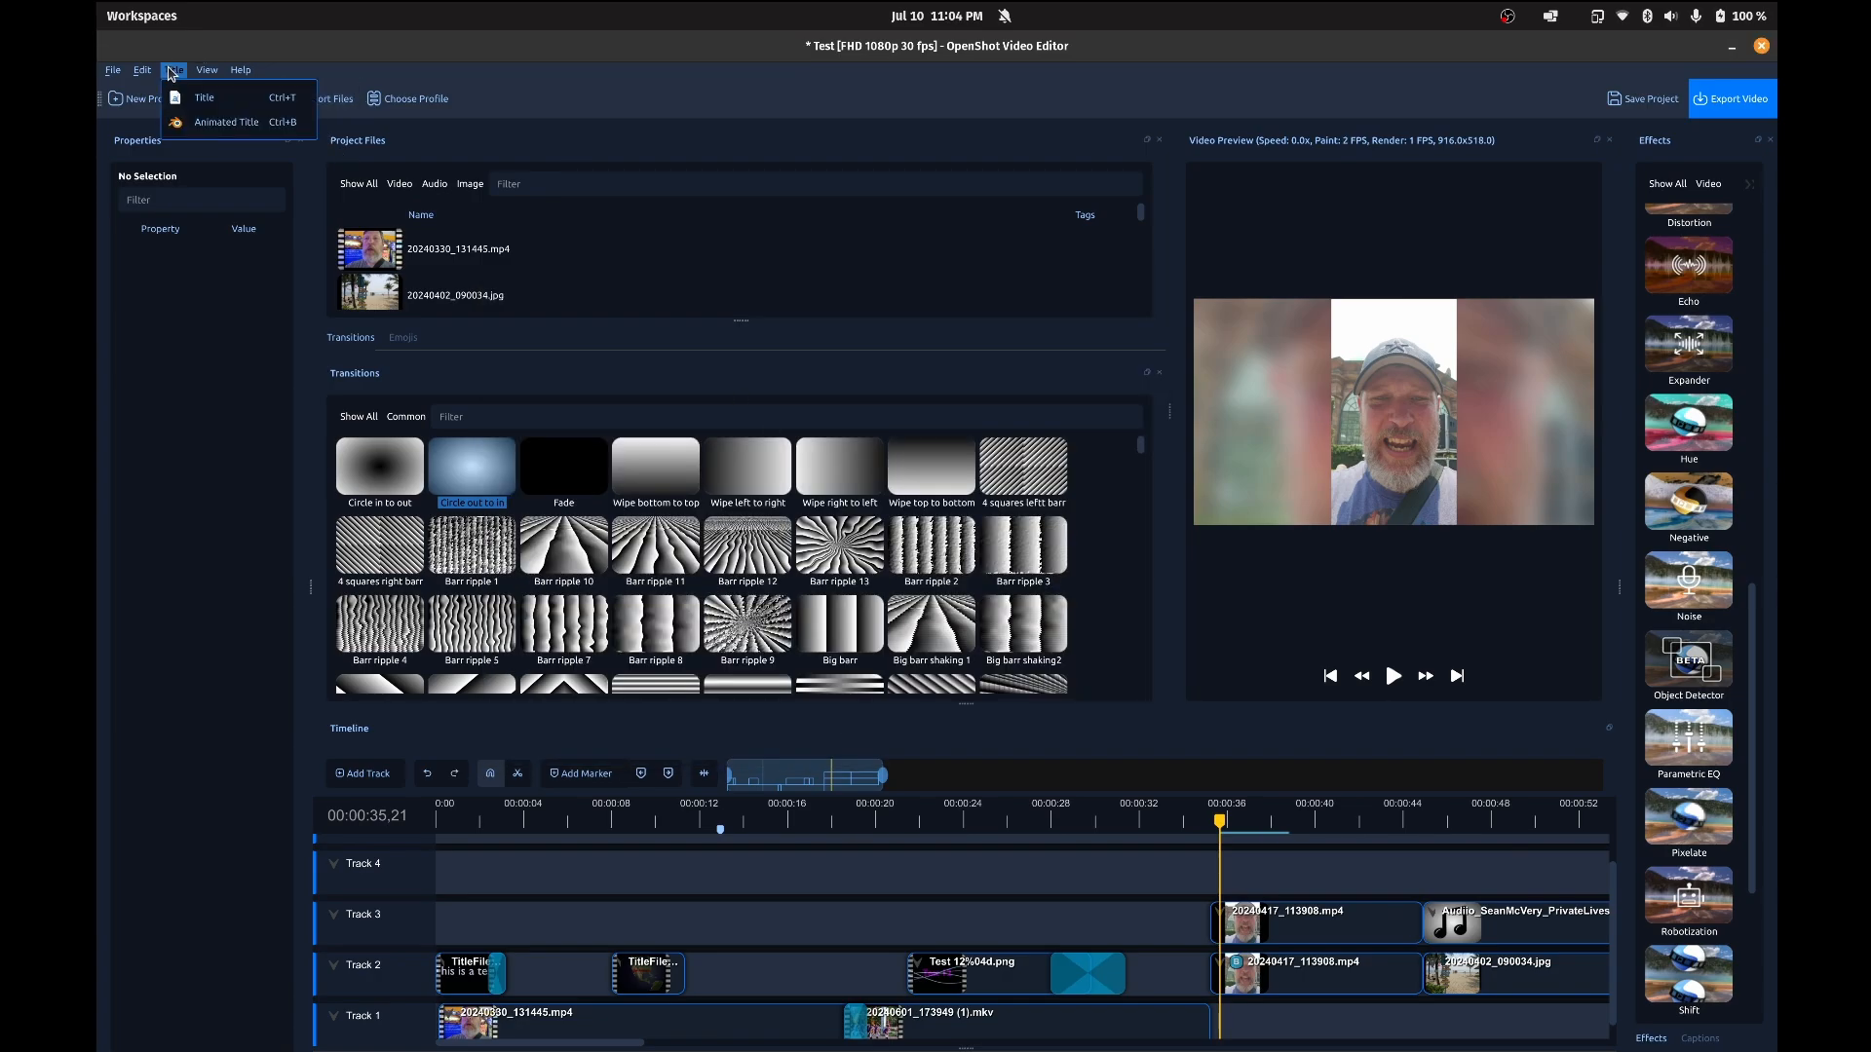
click(172, 71)
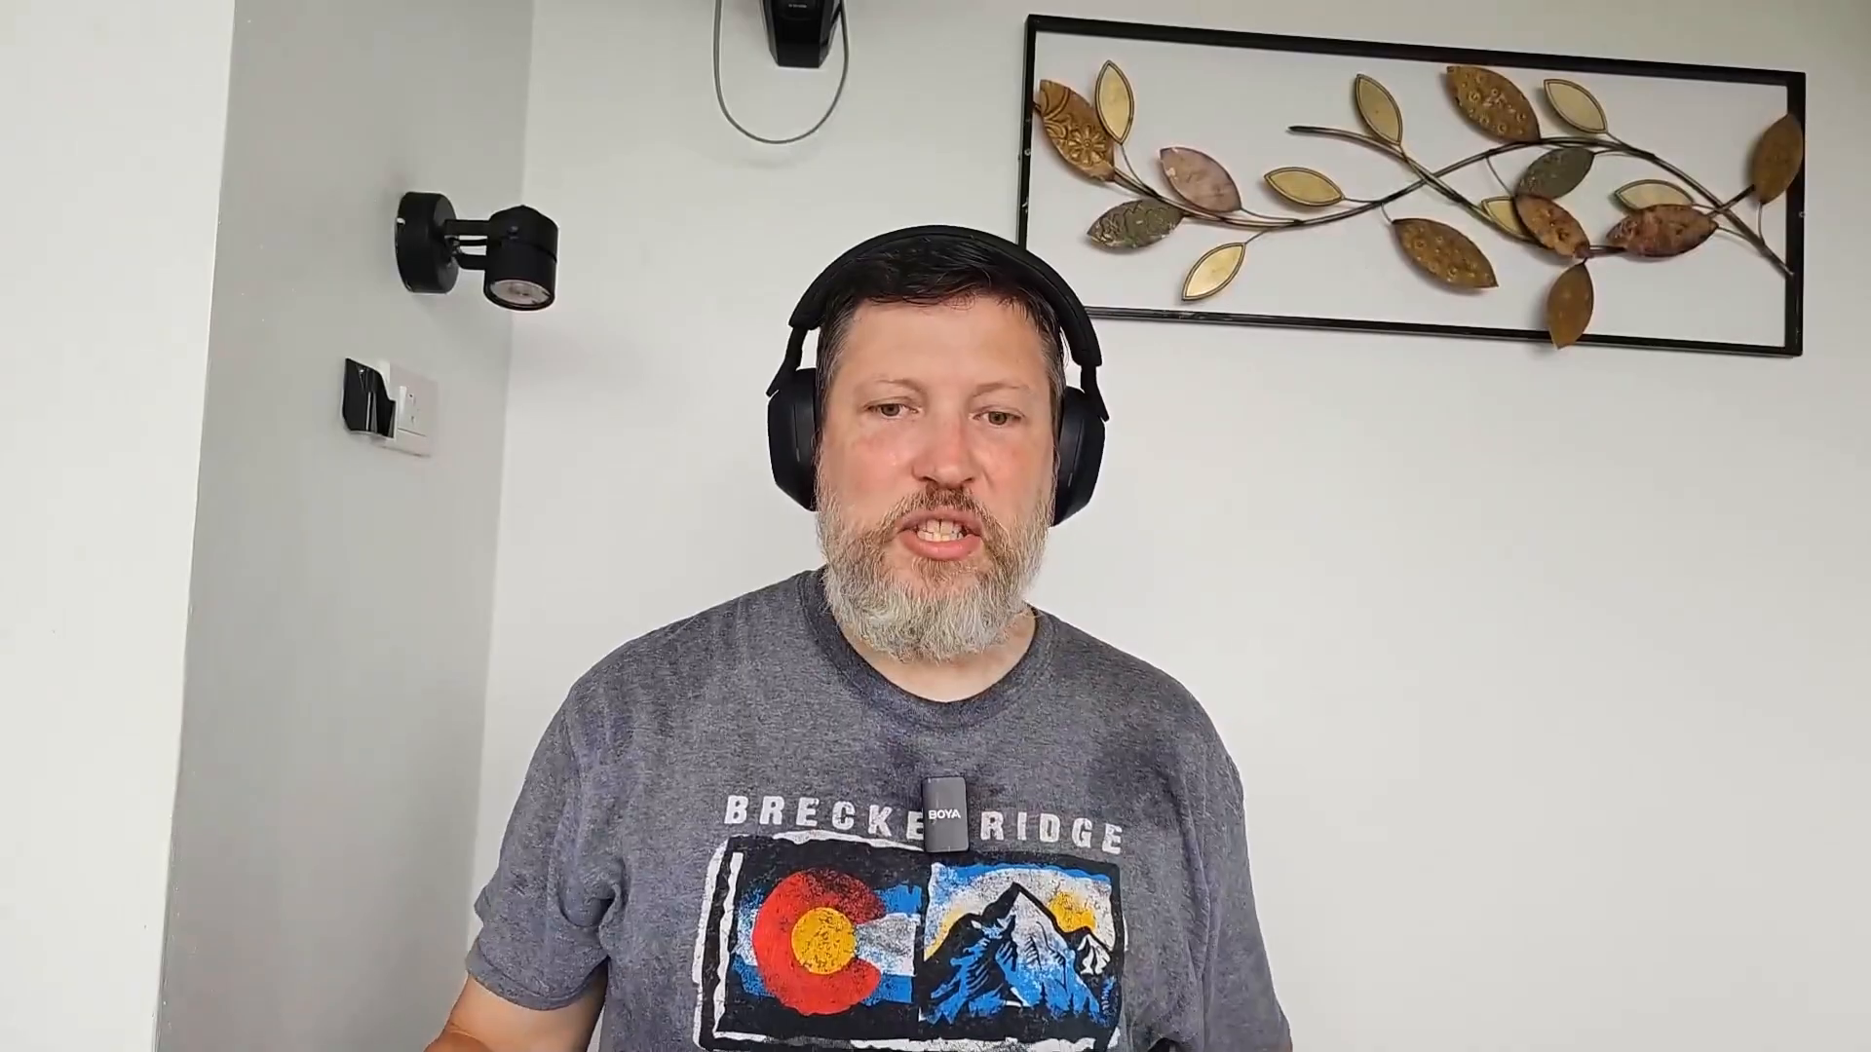